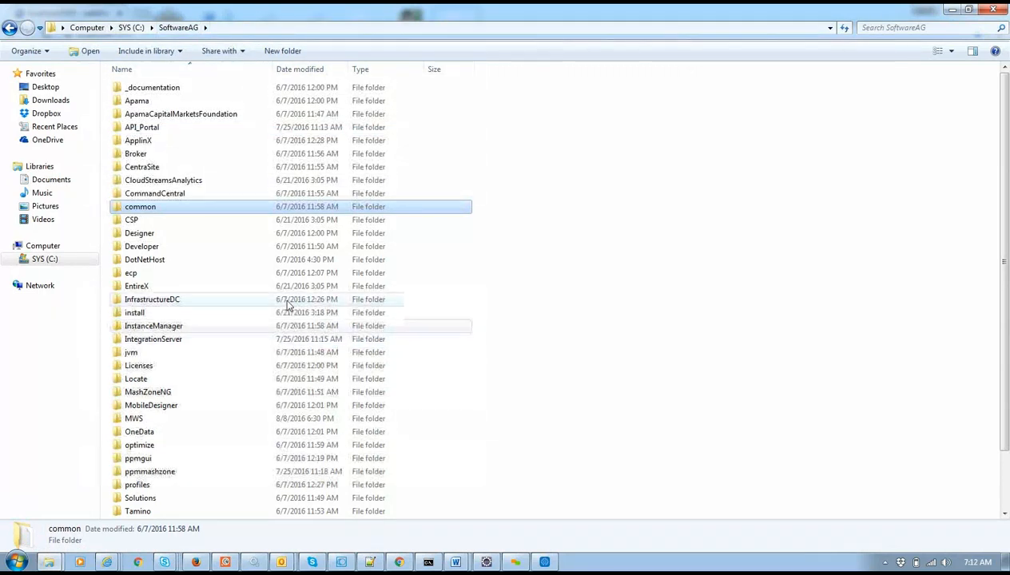
Navigate to C:\SoftwareAG\IntegrationServer\instances\default\replicate and view its archive, inbound, outbound and salvage subfolders.
left_click(236, 341)
double_click(237, 341)
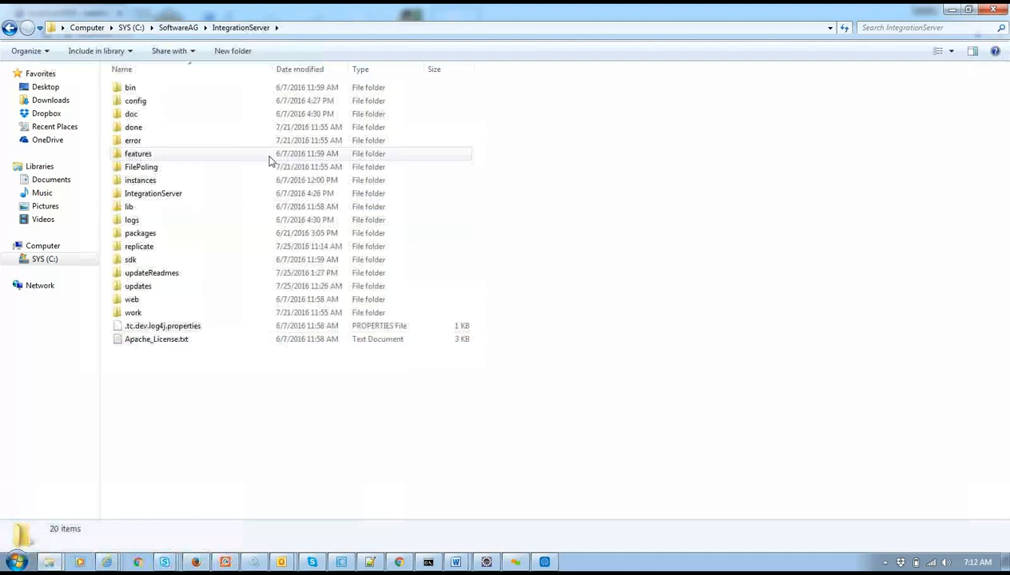
double_click(179, 197)
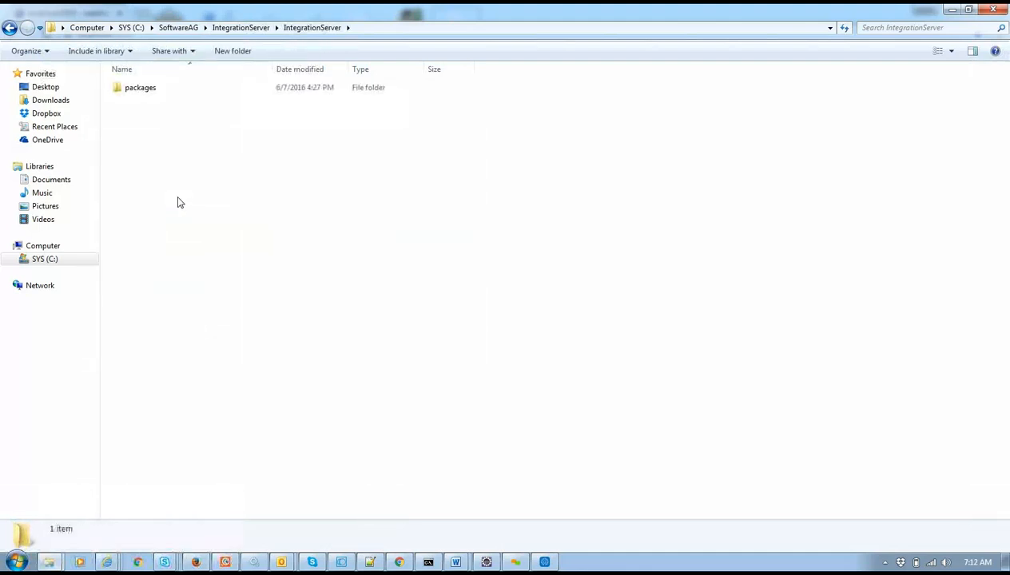
key("BackSpace")
double_click(183, 183)
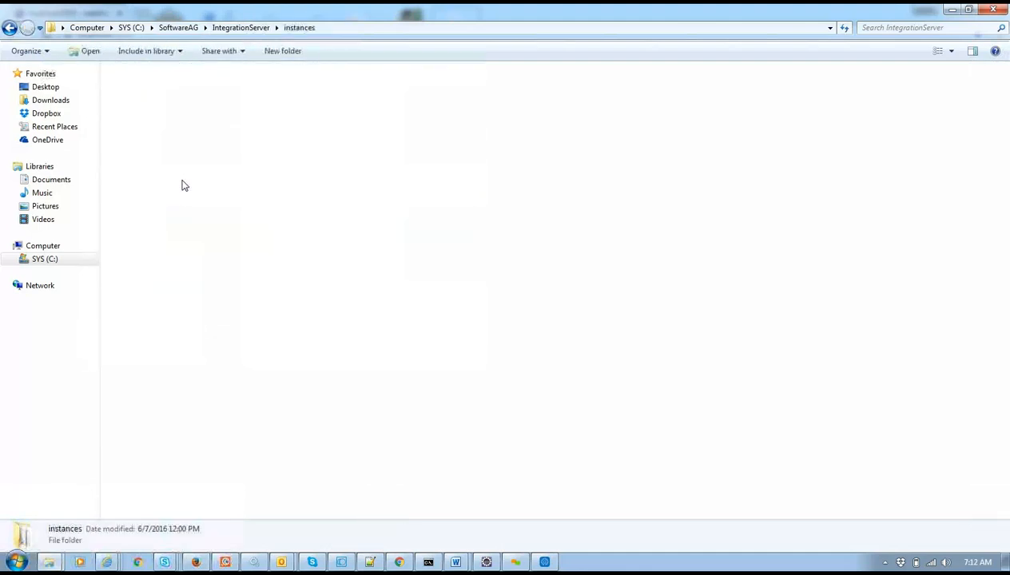
double_click(169, 89)
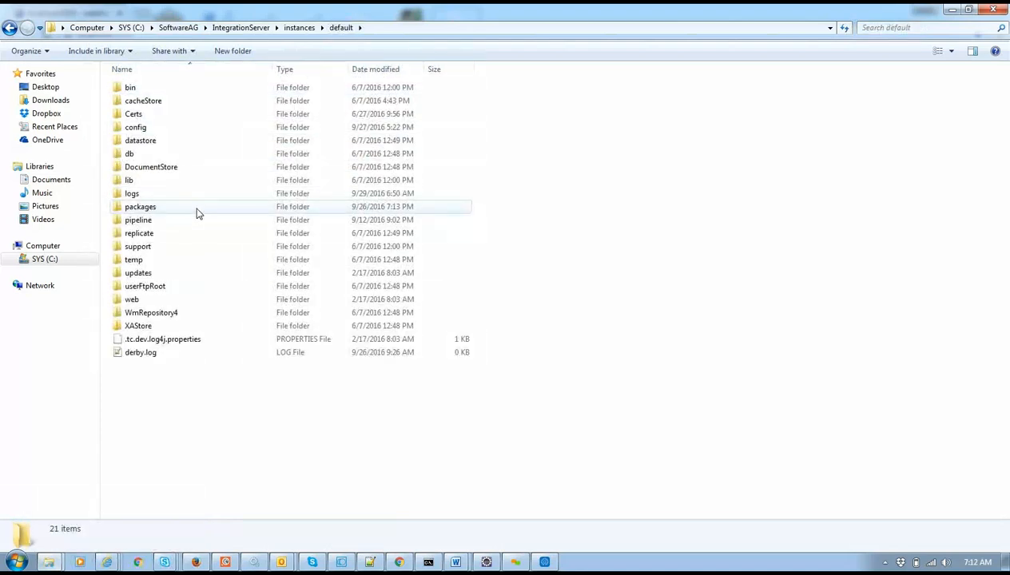
double_click(191, 233)
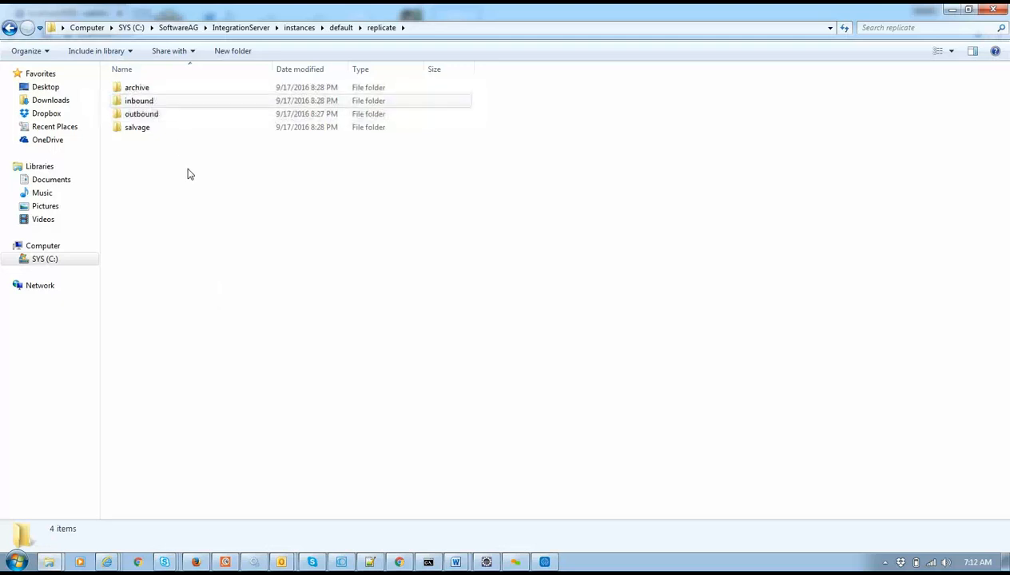
left_click(140, 91)
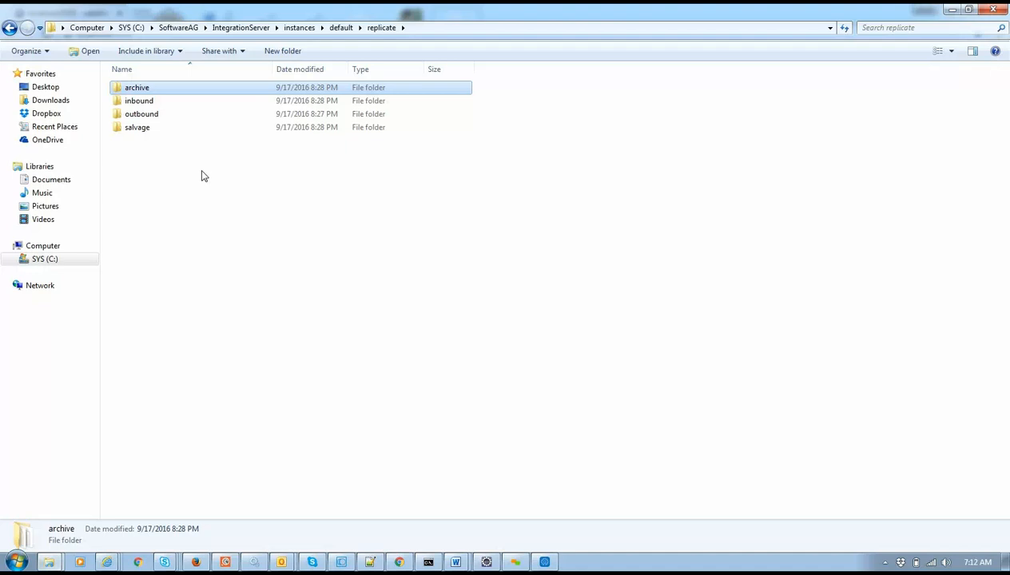
left_click(256, 244)
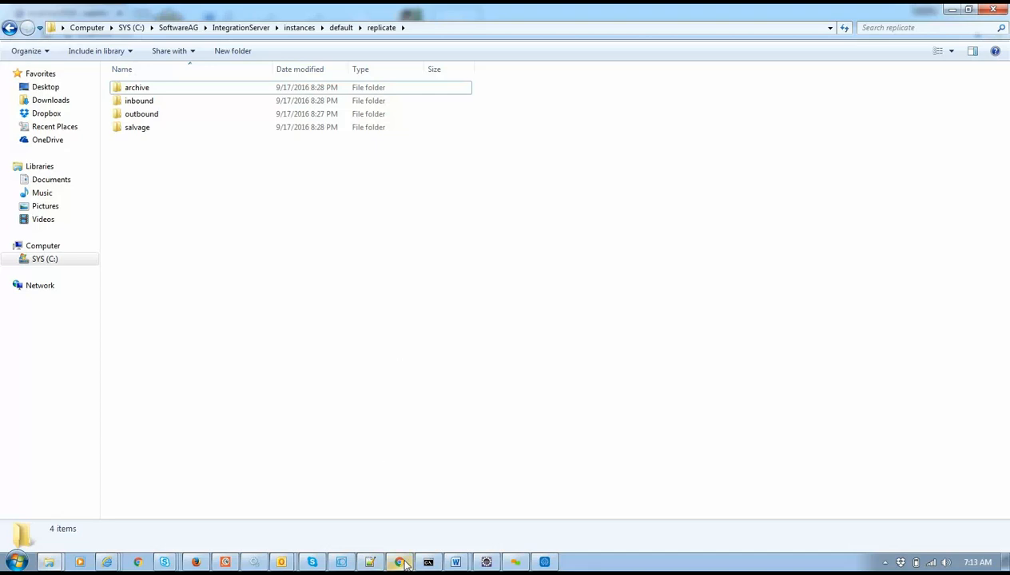
Switch to the Chrome window showing Integration Server's Packages > Management page with MyPackage listed.
mouse_move(404, 563)
left_click(397, 518)
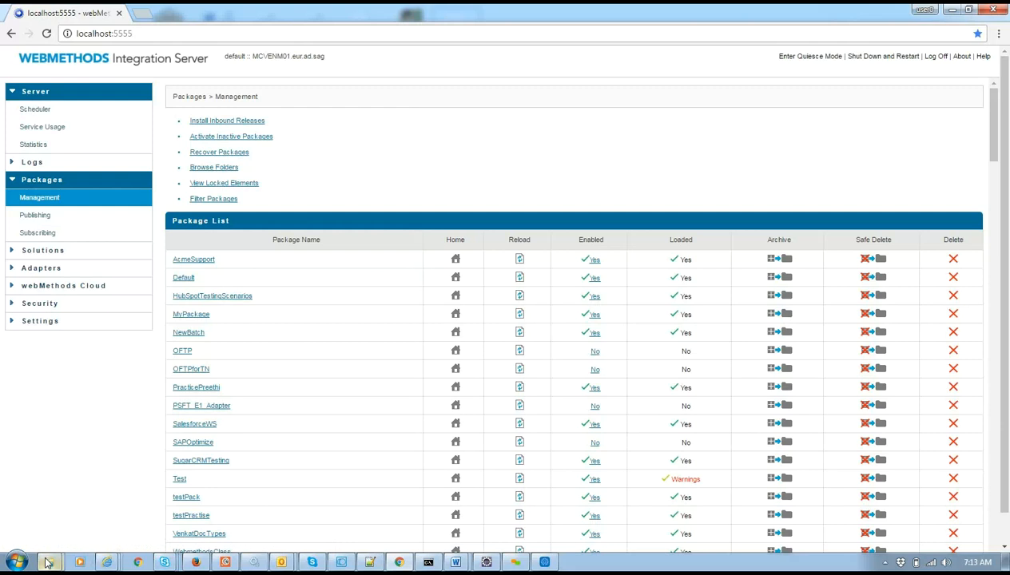
mouse_move(48, 563)
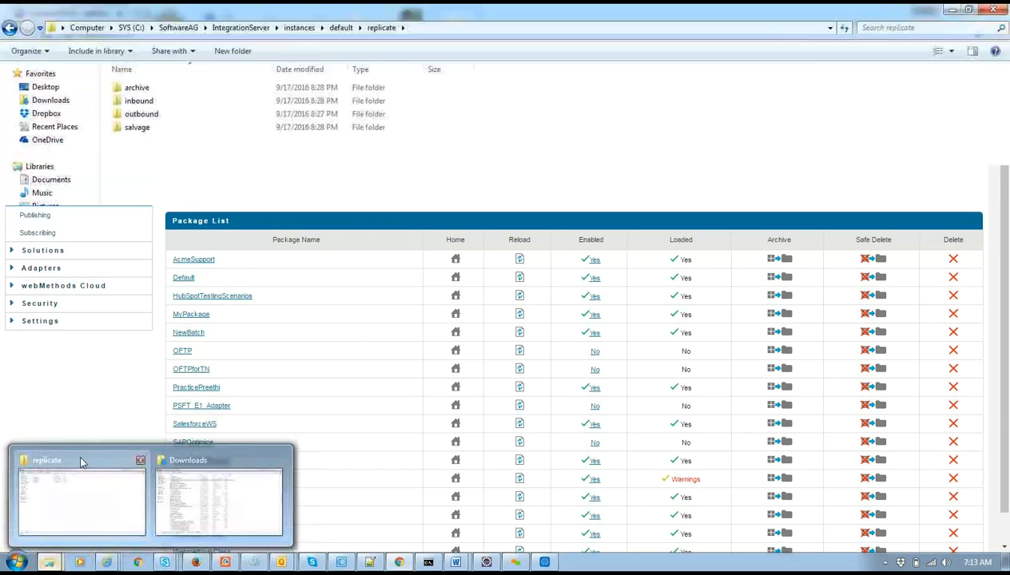
Bring Explorer back, look through the default instance's packages and pipeline folders, then reopen replicate.
left_click(81, 462)
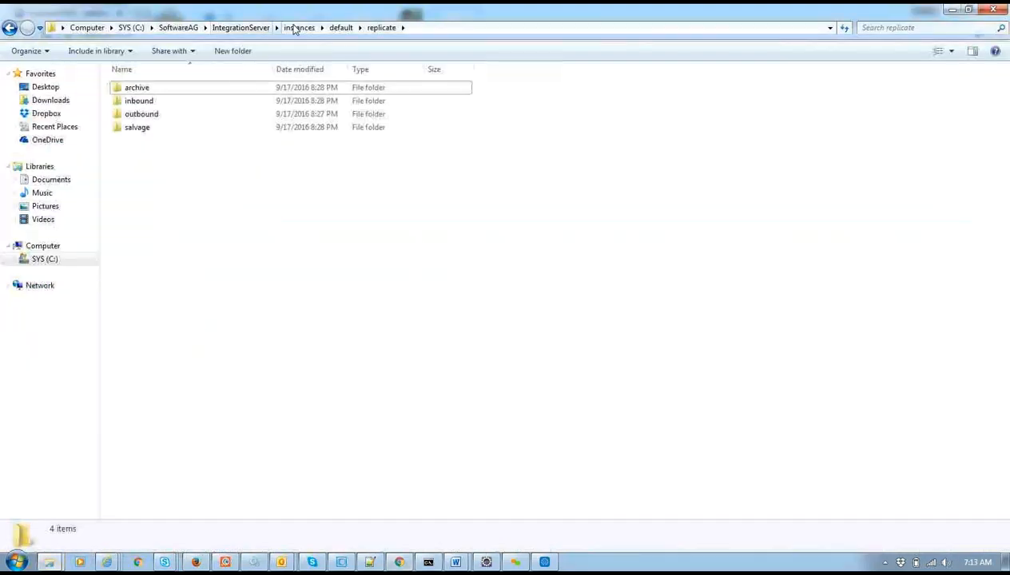
left_click(341, 28)
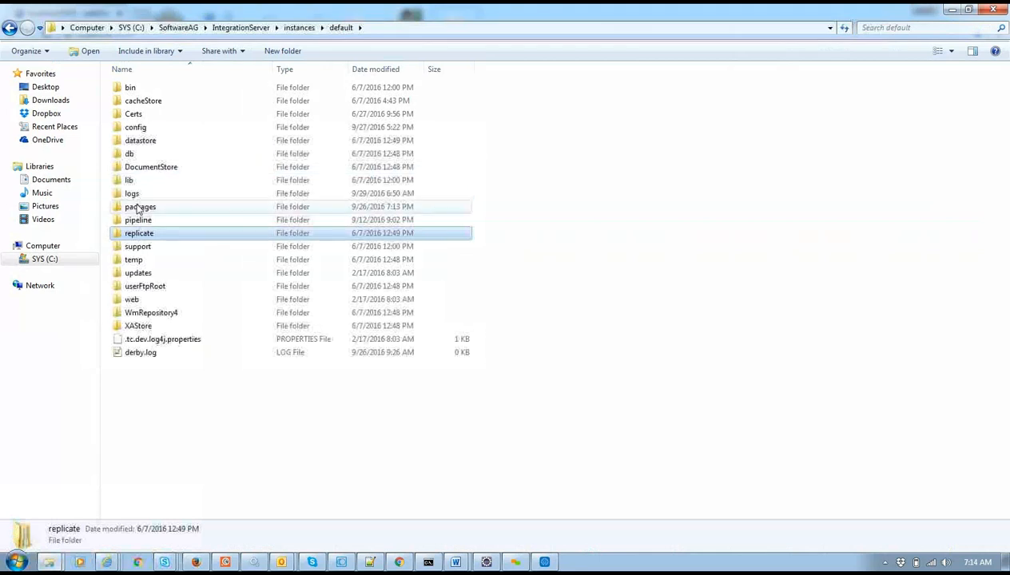
double_click(158, 208)
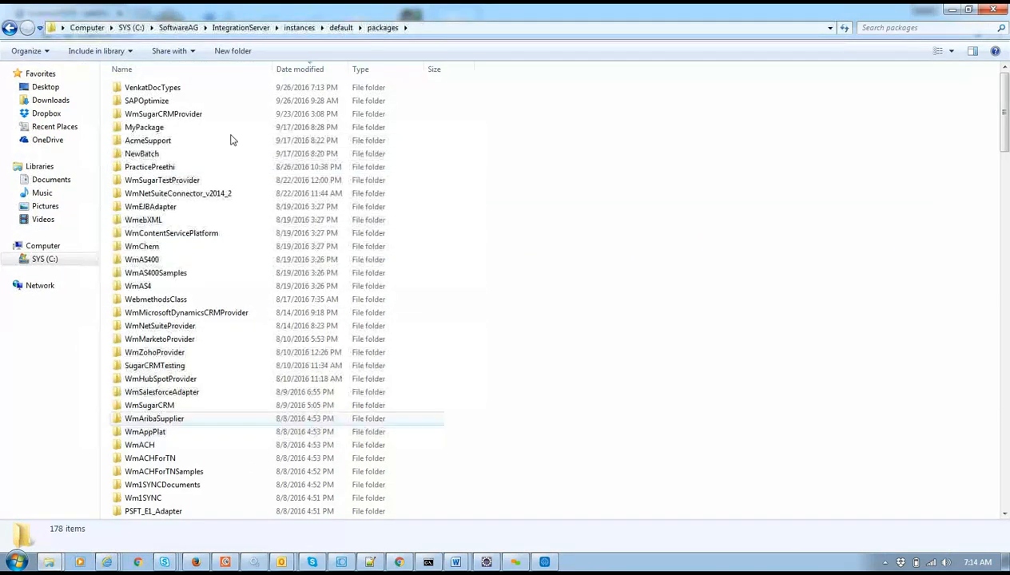
left_click(340, 27)
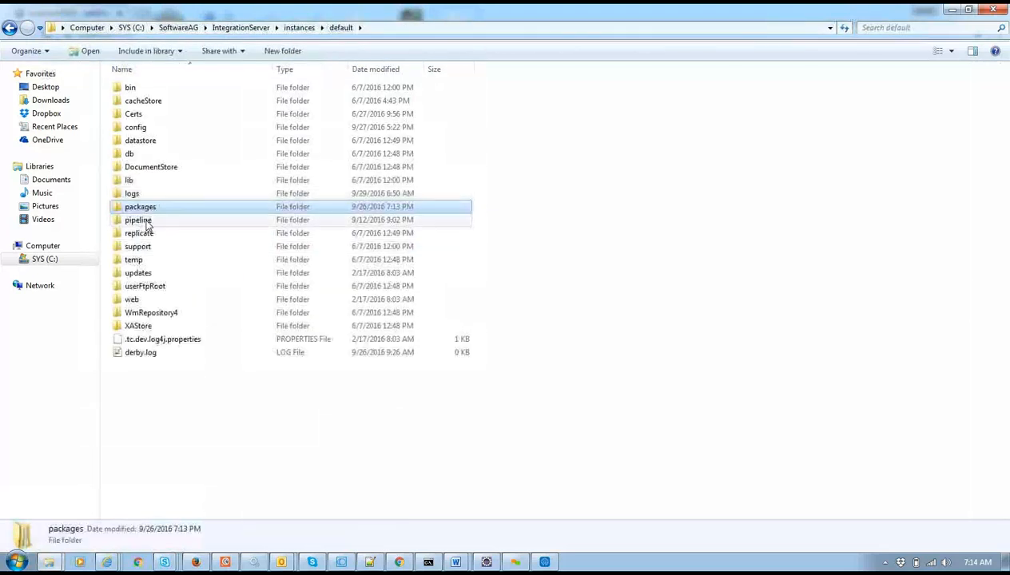
double_click(139, 220)
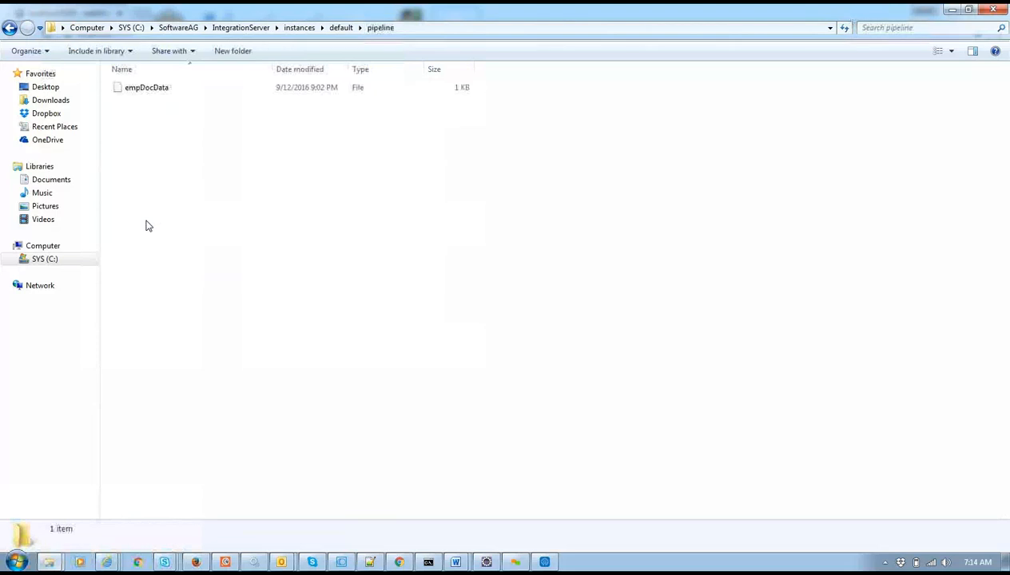
left_click(341, 28)
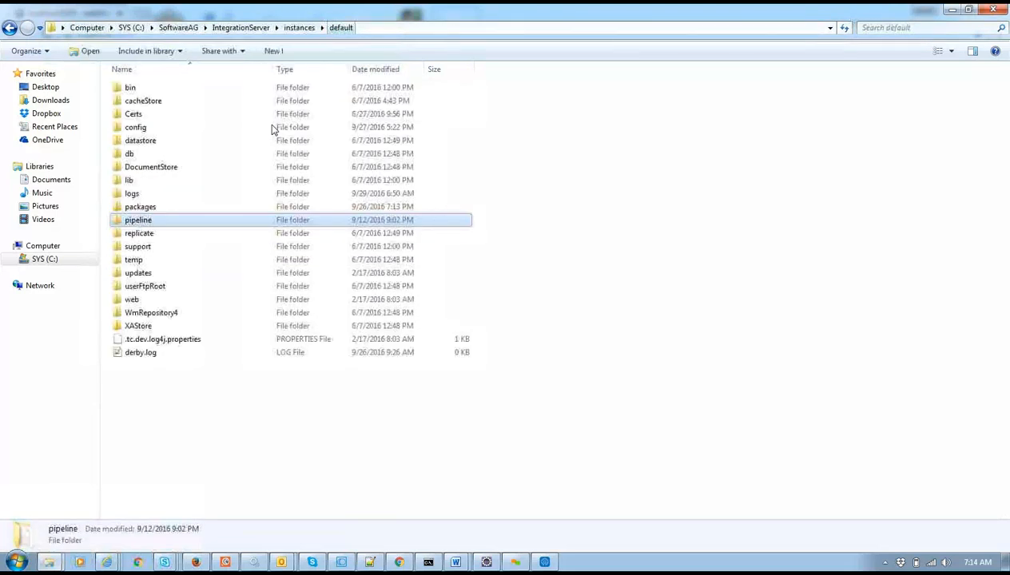
double_click(181, 234)
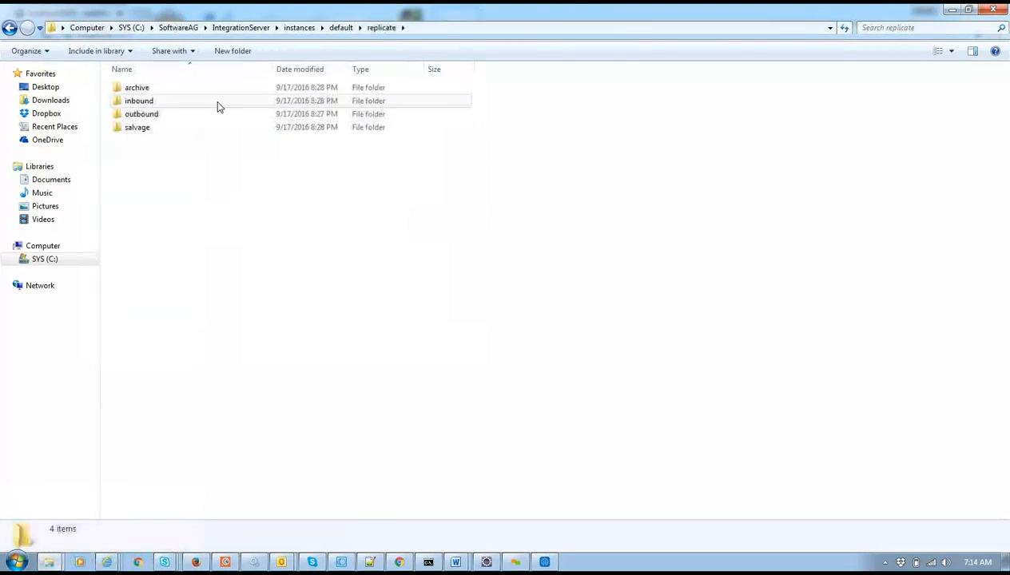
Select the outbound and inbound folders, glance at the Integration Server packages page, and return to replicate.
left_click(152, 119)
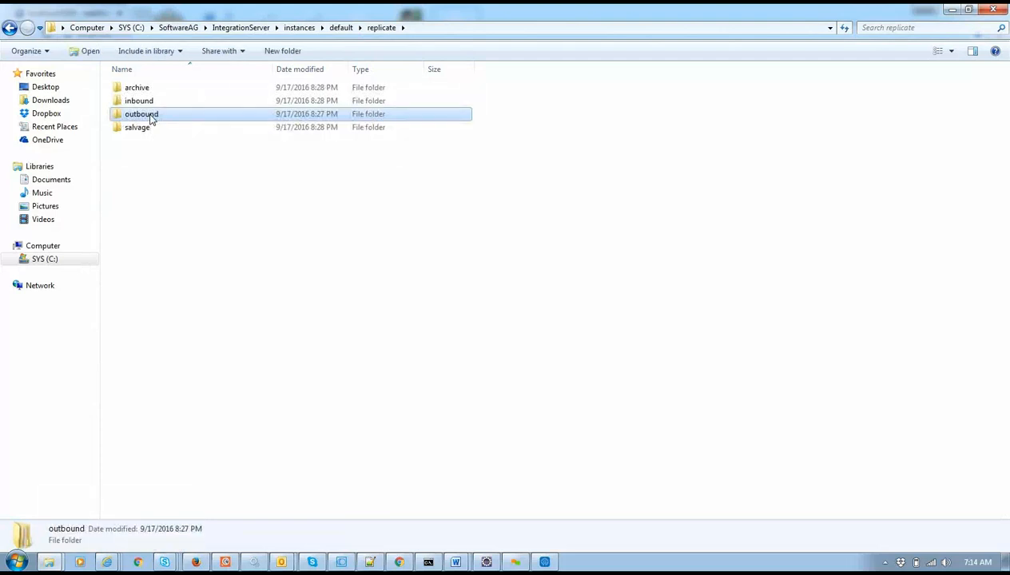
mouse_move(151, 104)
left_click(171, 107)
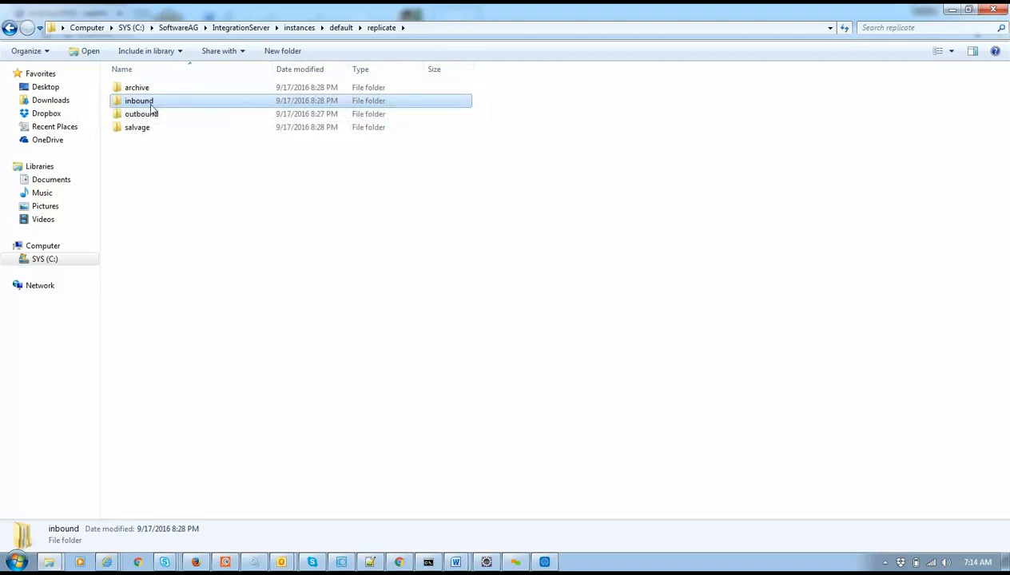
mouse_move(151, 109)
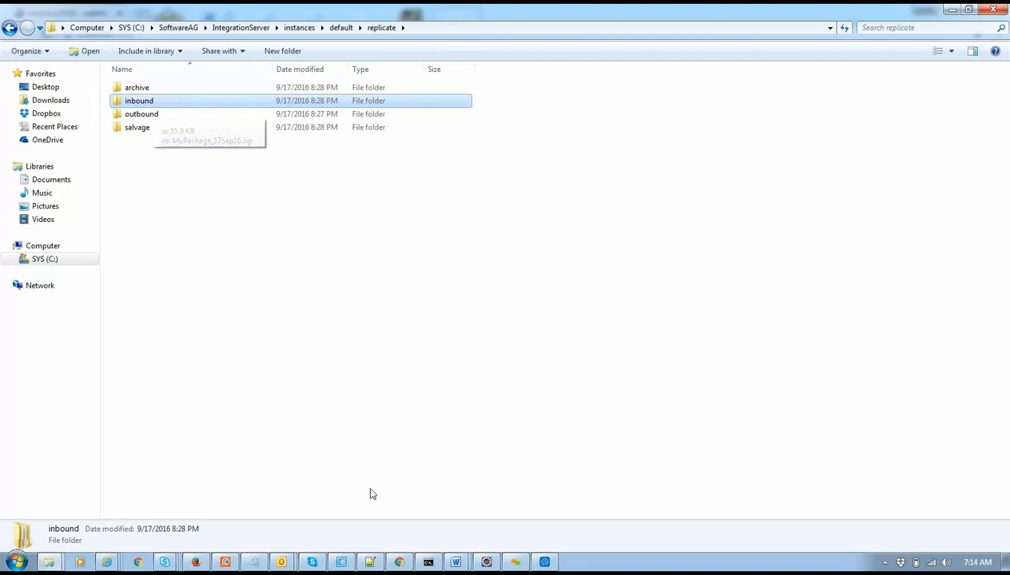
left_click(398, 562)
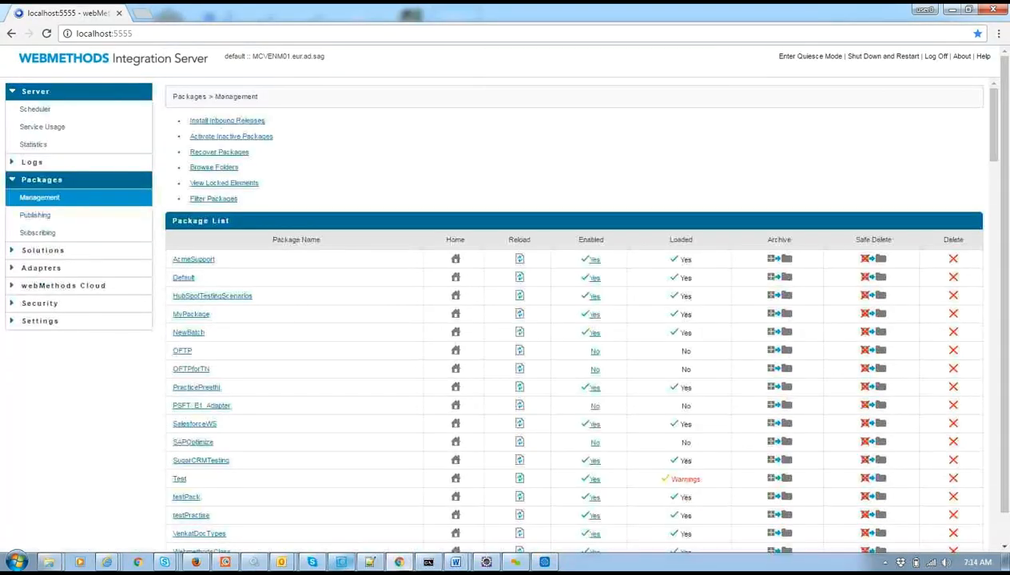
mouse_move(48, 562)
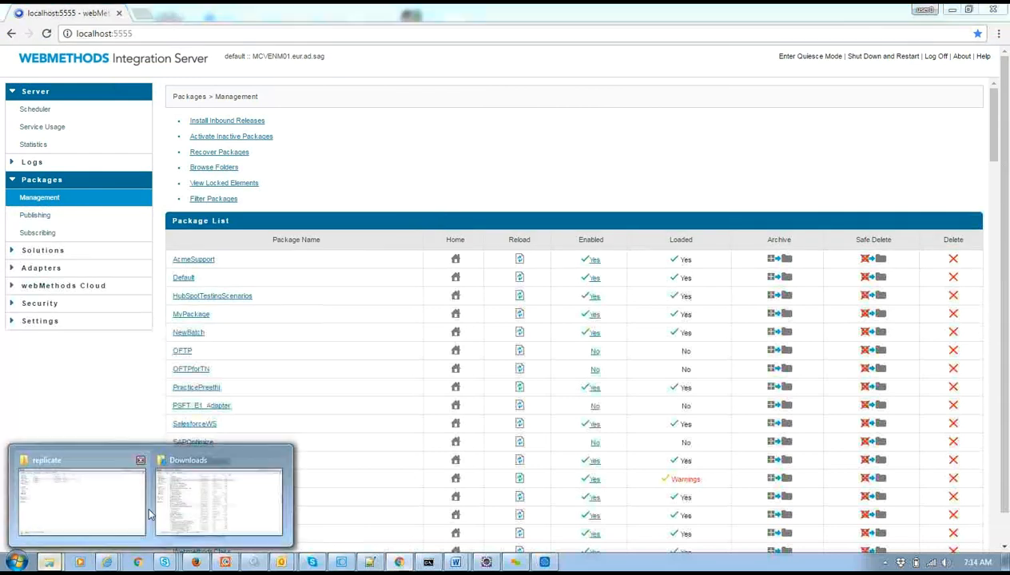
left_click(38, 487)
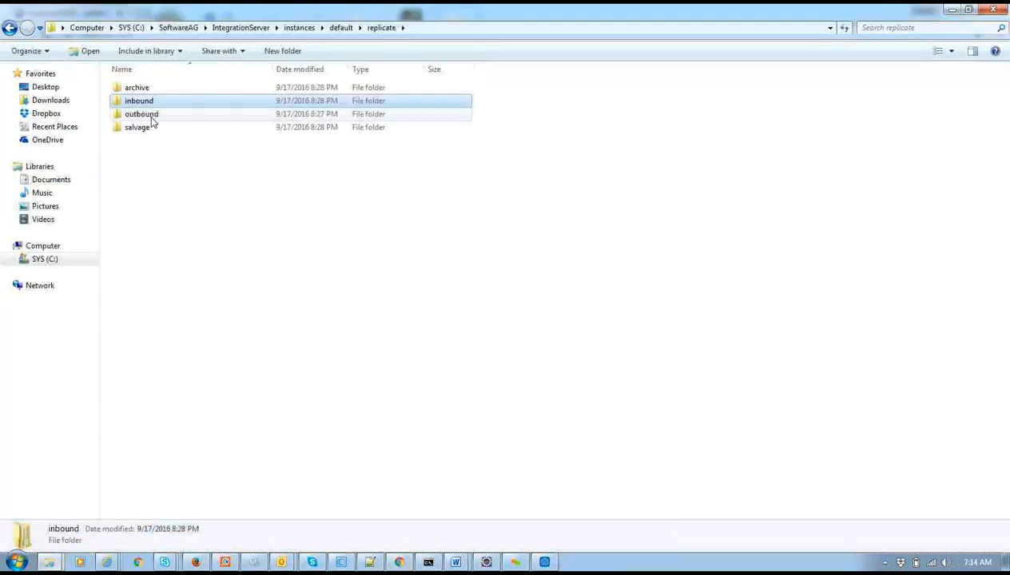
Delete all 12 zip files from the replicate outbound folder, leaving it with 0 items.
double_click(151, 120)
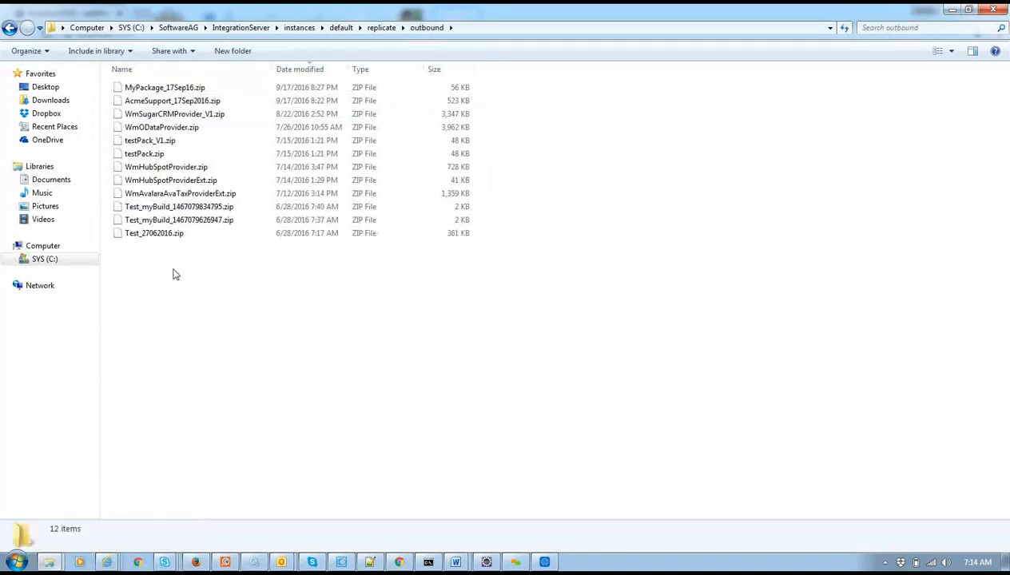
key("ctrl+a")
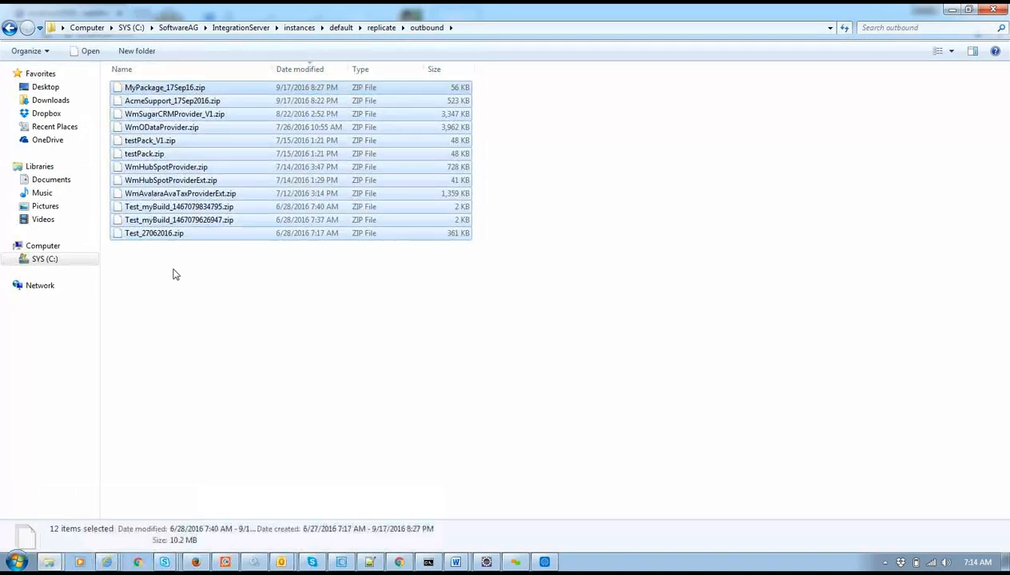
key("Delete")
key("Return")
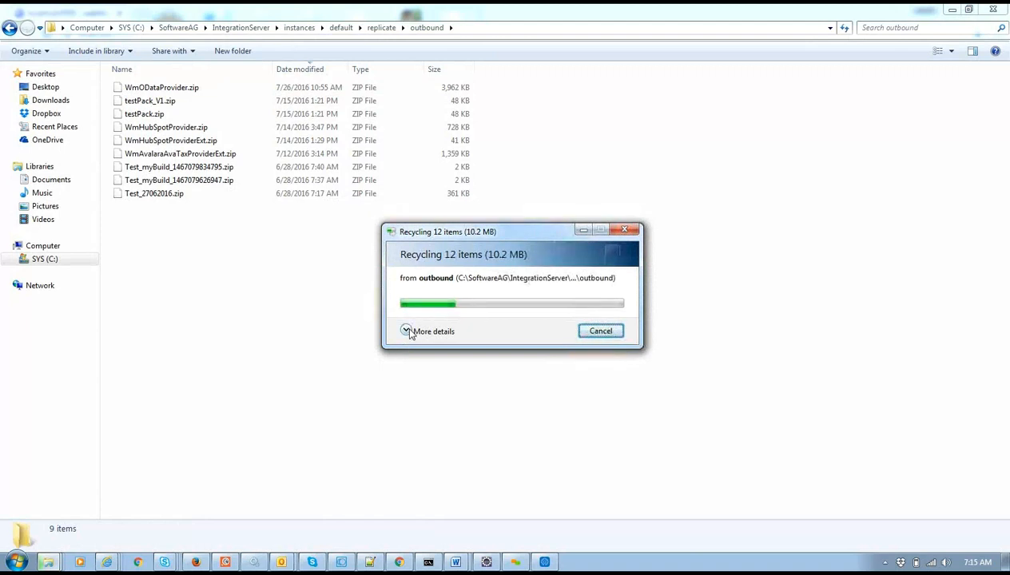
left_click(406, 331)
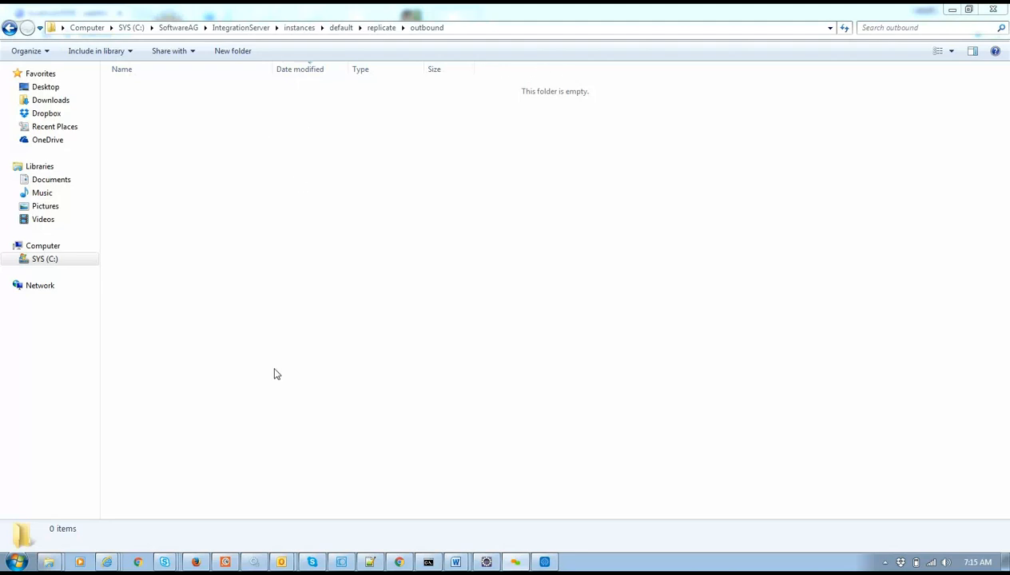
left_click(405, 562)
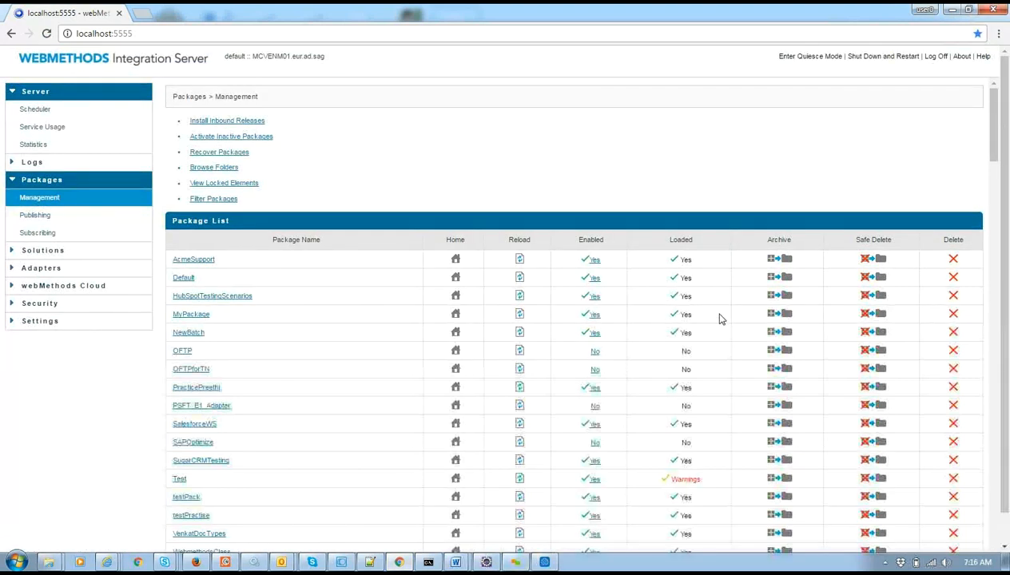
Open the Archive form for MyPackage and look over its options.
left_click(776, 314)
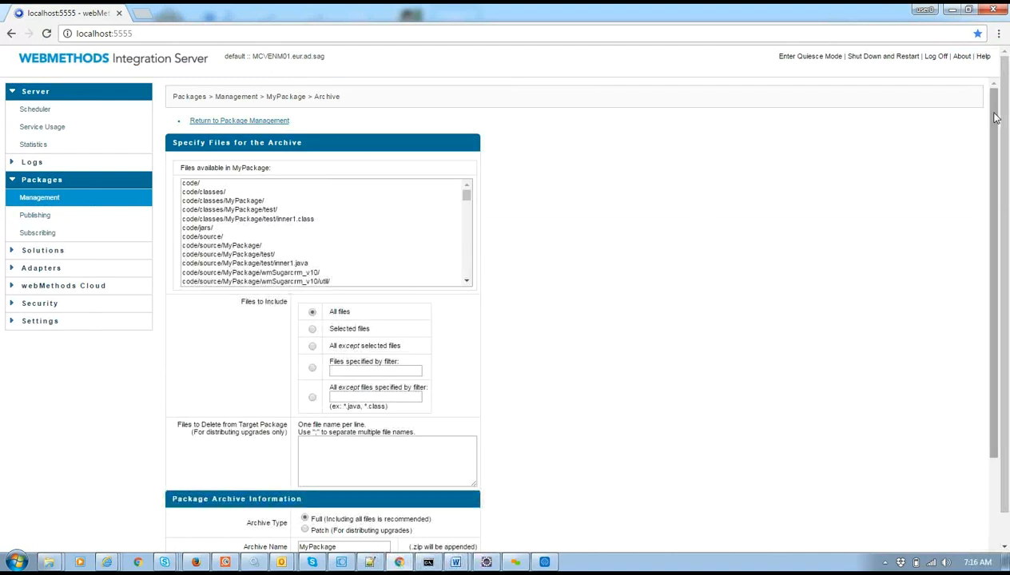
scroll(1008, 159, "down", 2)
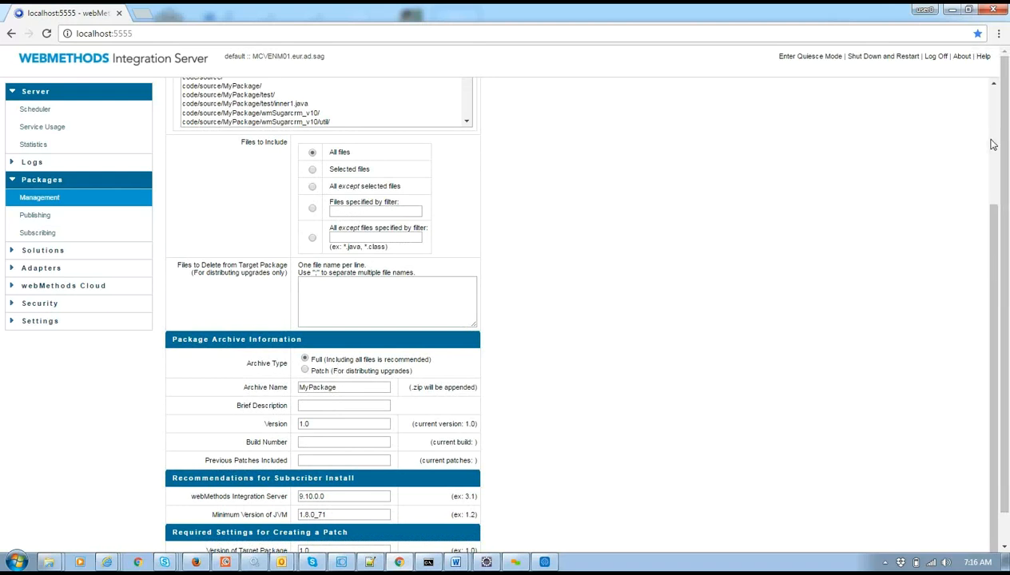
scroll(993, 144, "up", 2)
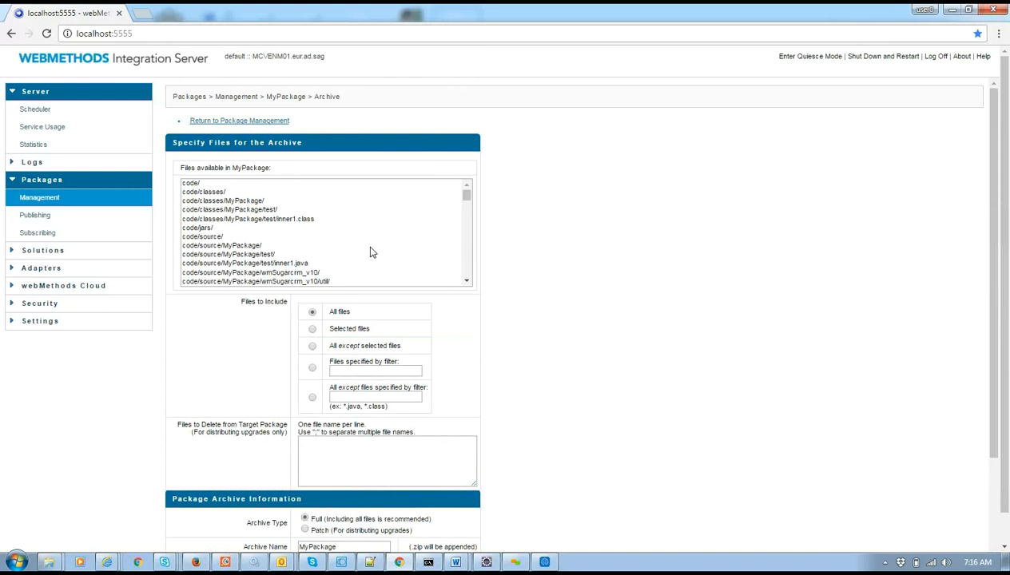
left_click_drag(468, 196, 489, 286)
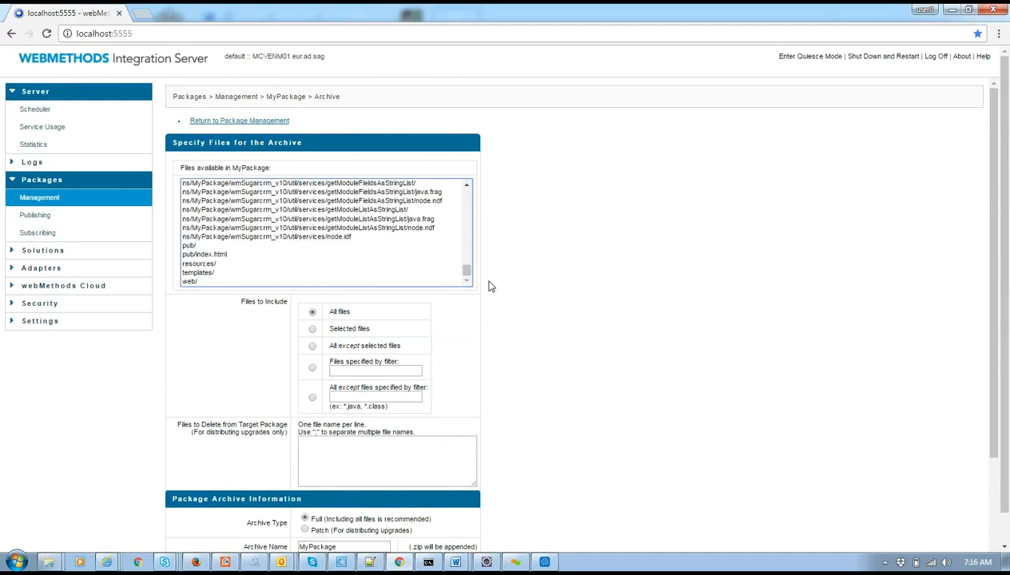
Try the Patch archive type with java.frag, node.ndf and node.idf picks, then revert to Full.
left_click(304, 529)
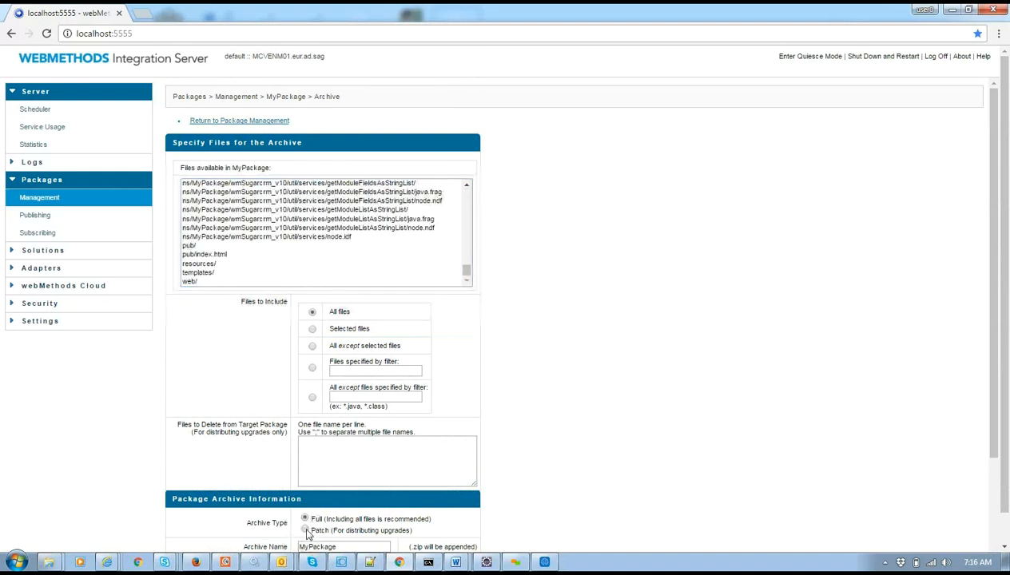
left_click(388, 209)
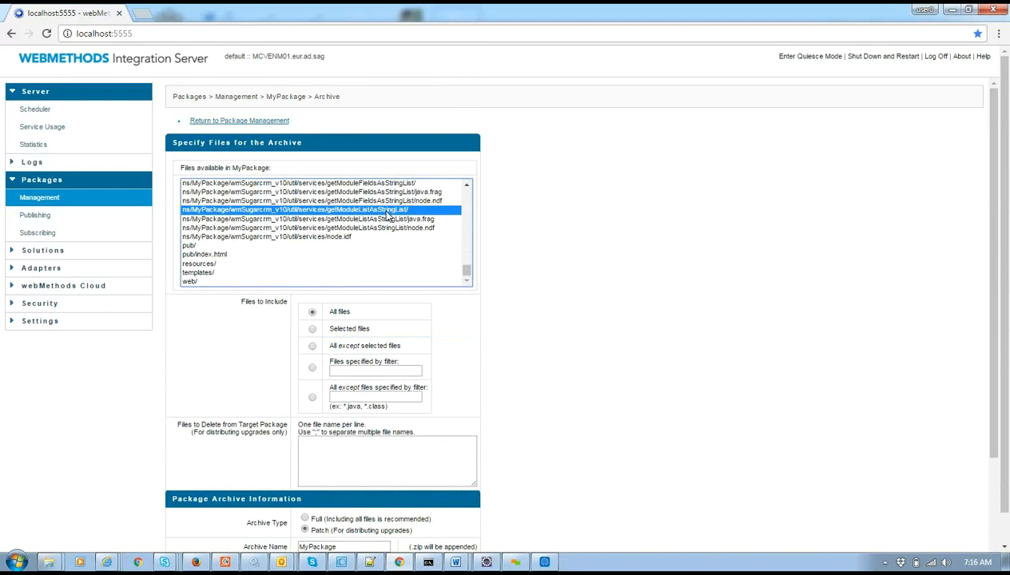
left_click(372, 219, "ctrl")
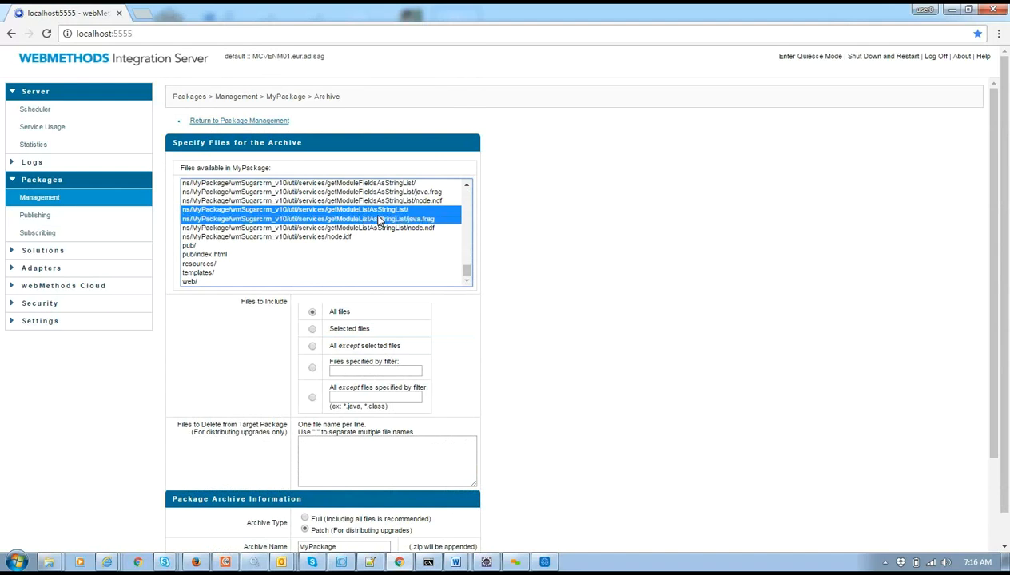
left_click(371, 228, "ctrl")
left_click(349, 237, "ctrl")
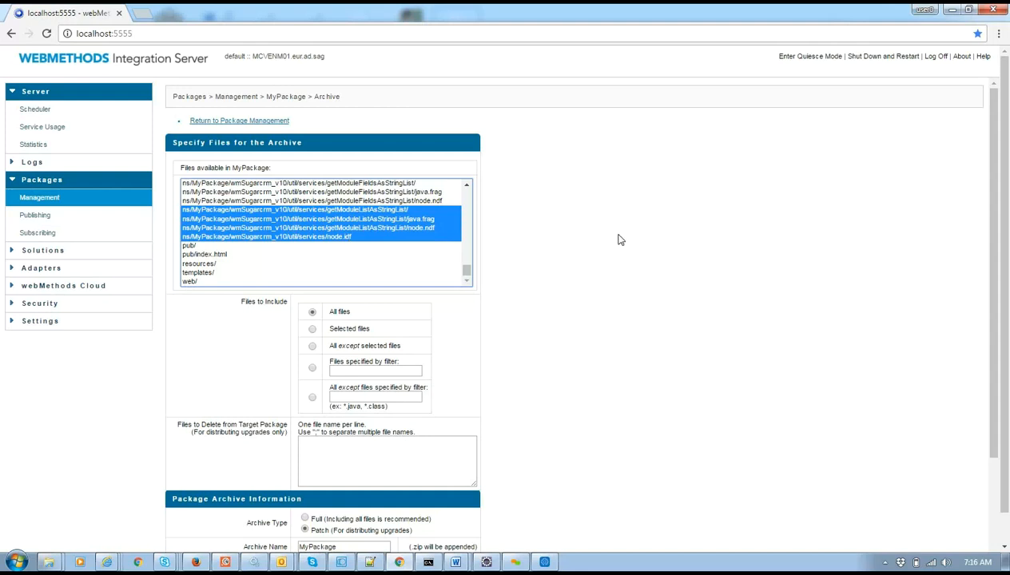
left_click(477, 256)
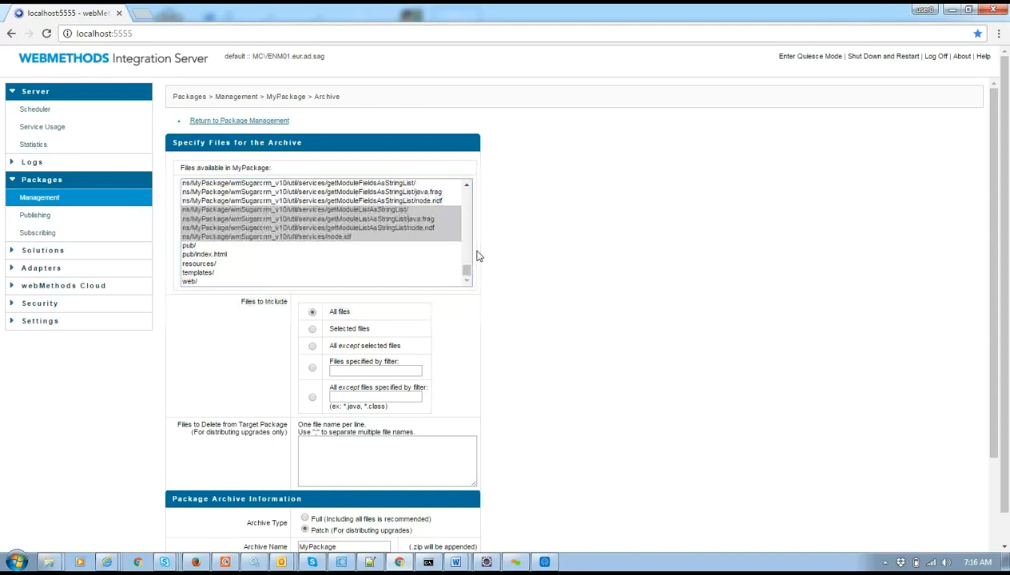
left_click(353, 222)
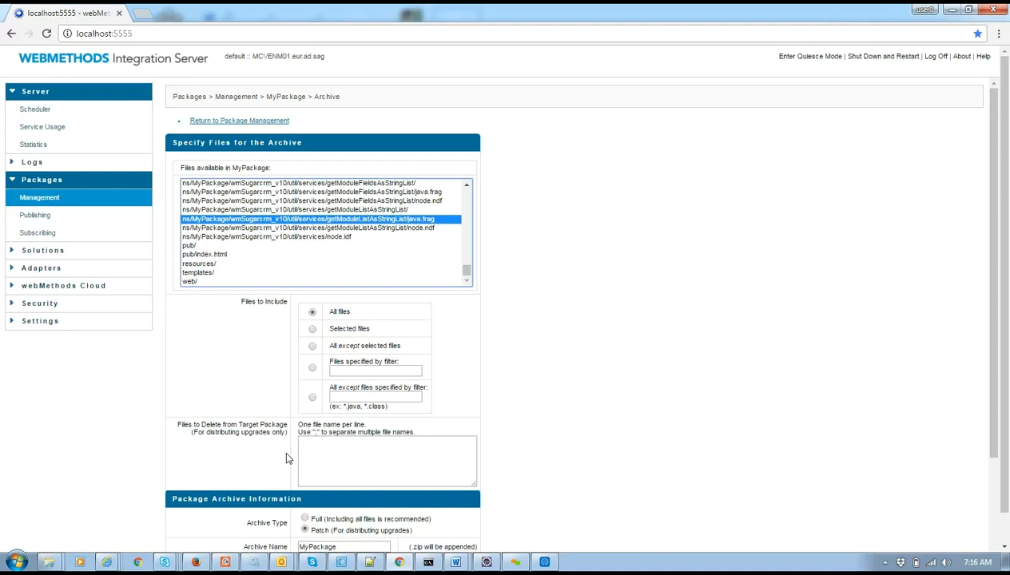
left_click(305, 519)
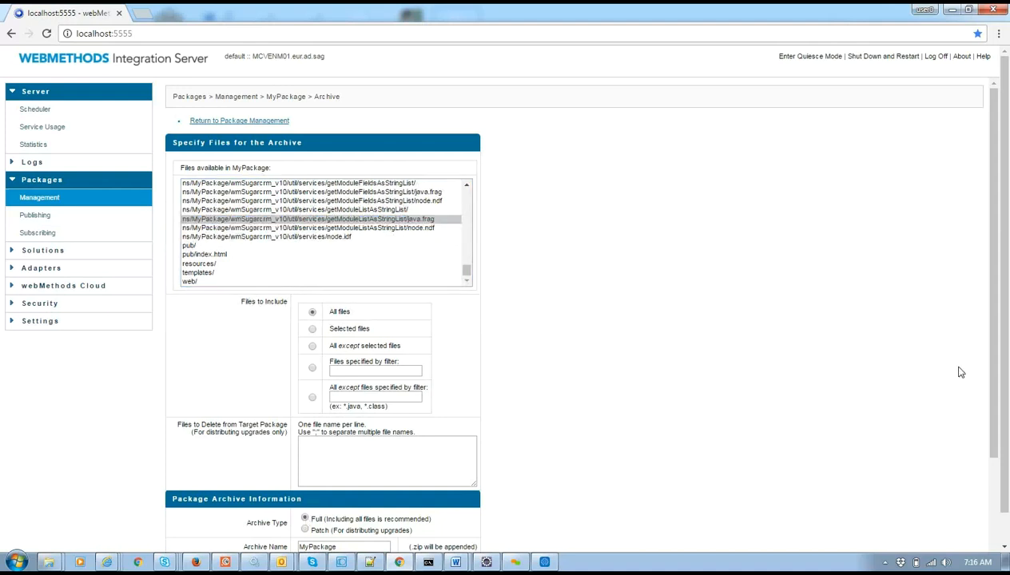
scroll(989, 351, "down", 2)
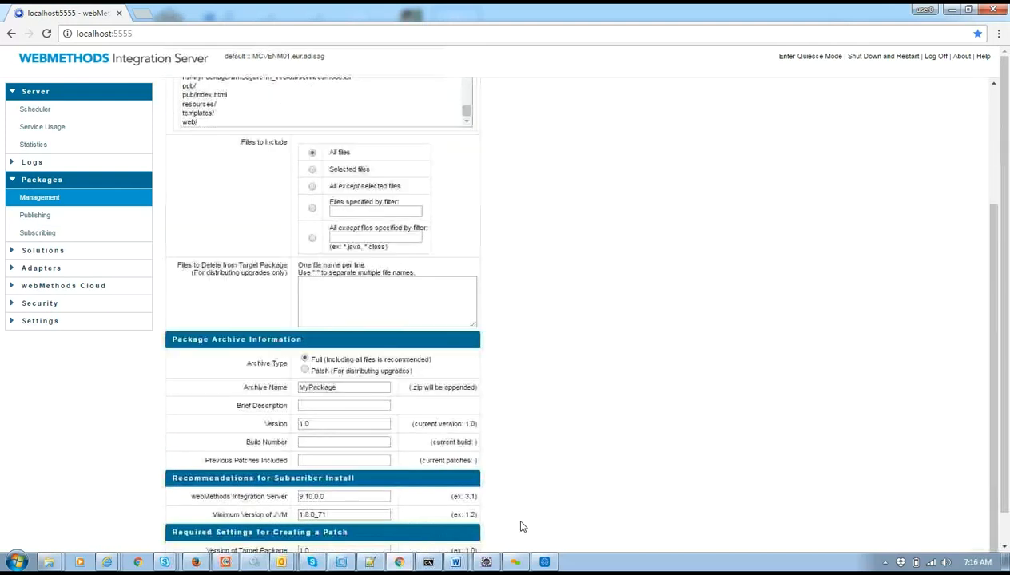
Name the archive MyPackage_29Sep16 after checking today's date, keeping version 1.0.
left_click(325, 406)
left_click(353, 388)
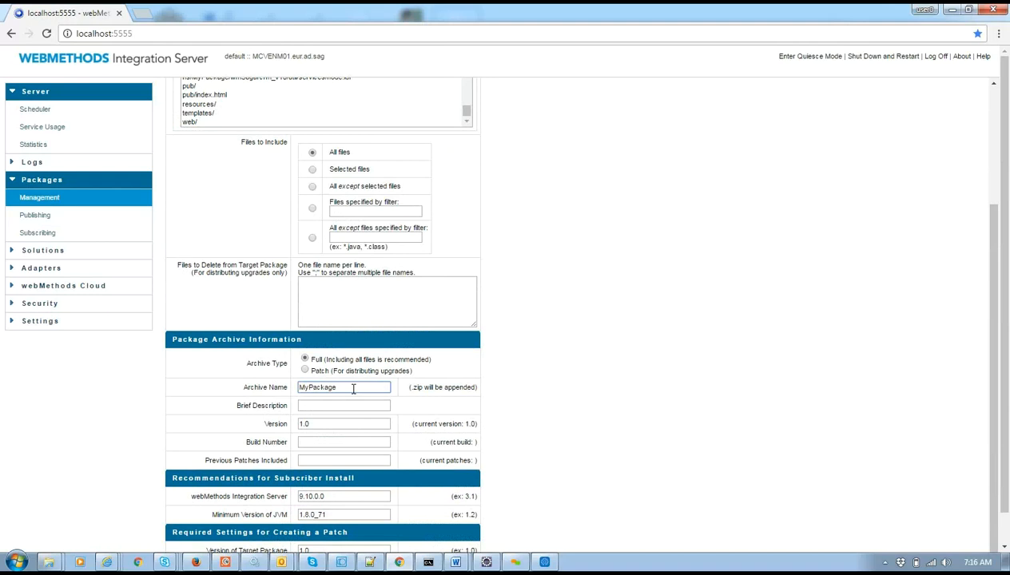
type("_17Sep16")
left_click(352, 402)
left_click(341, 388)
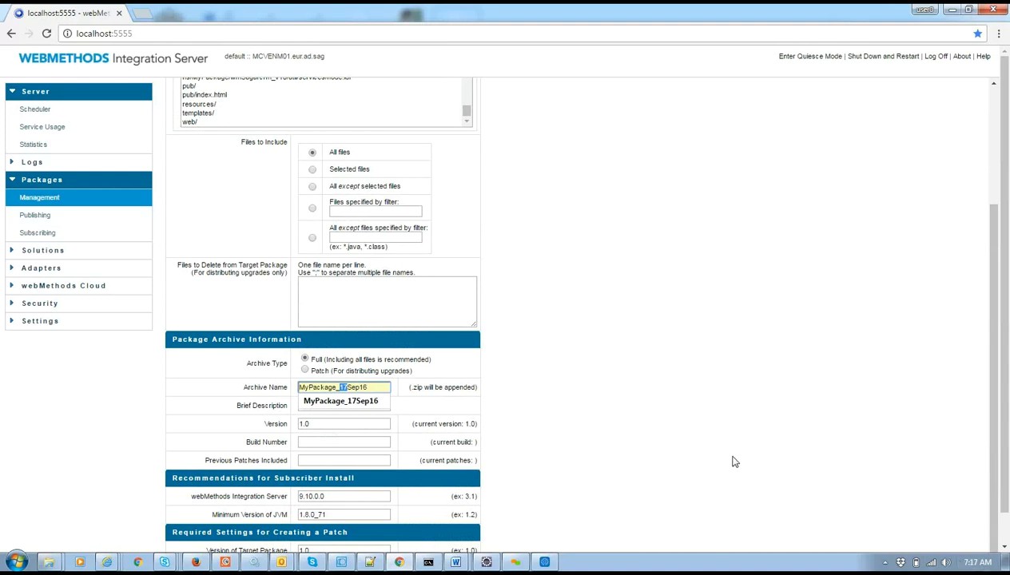
type("29")
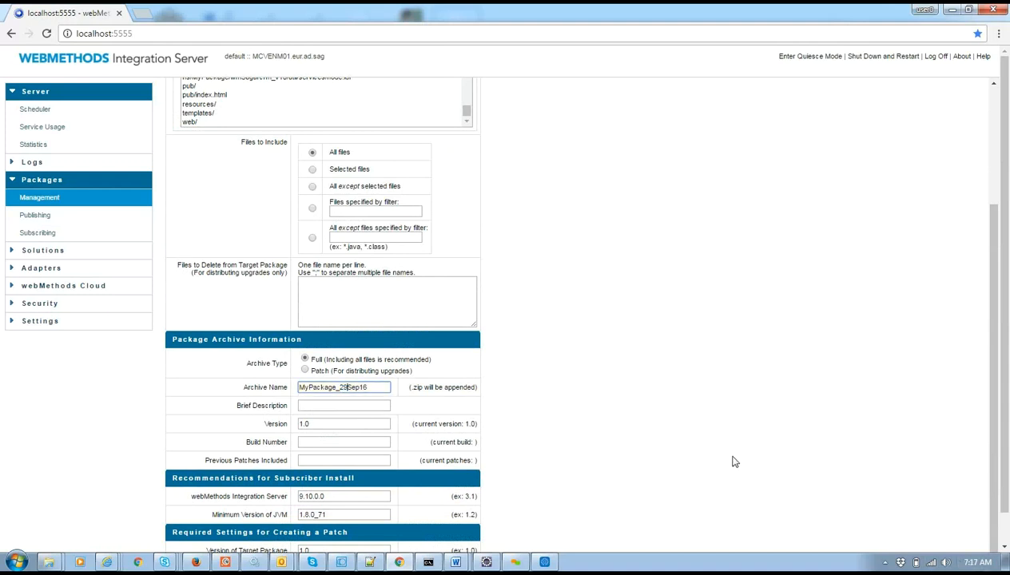
left_click(976, 563)
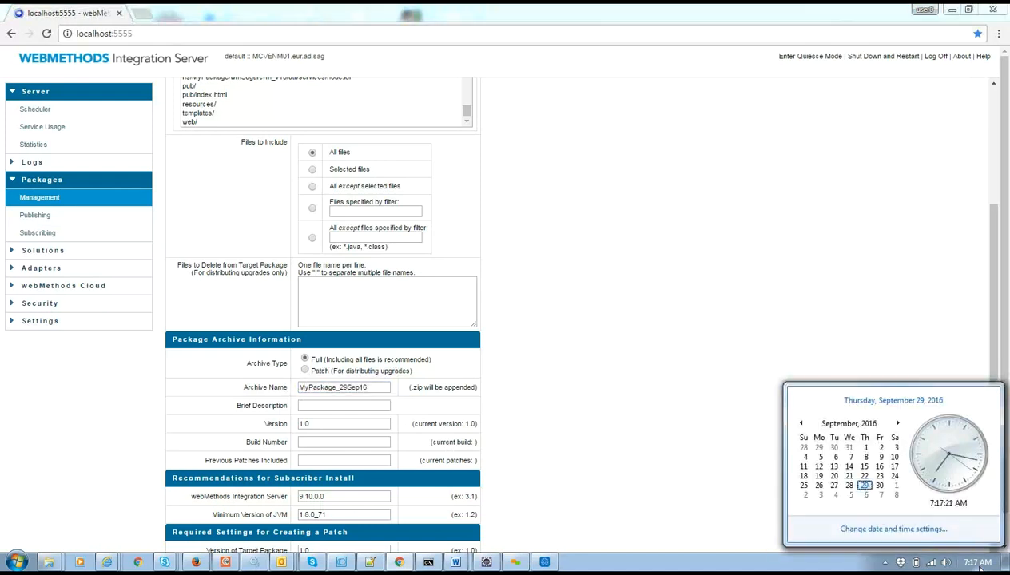
left_click(978, 563)
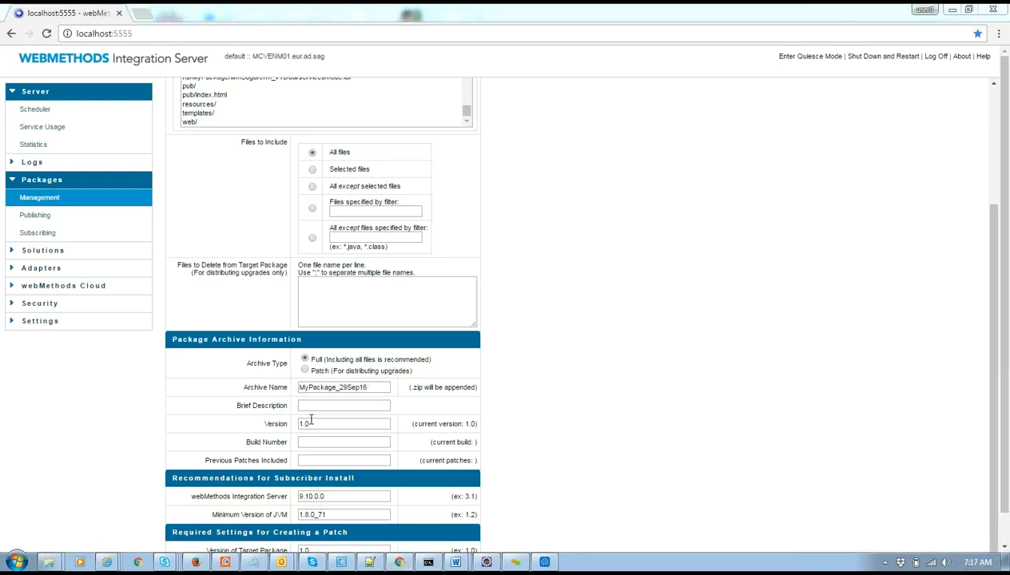
left_click(320, 420)
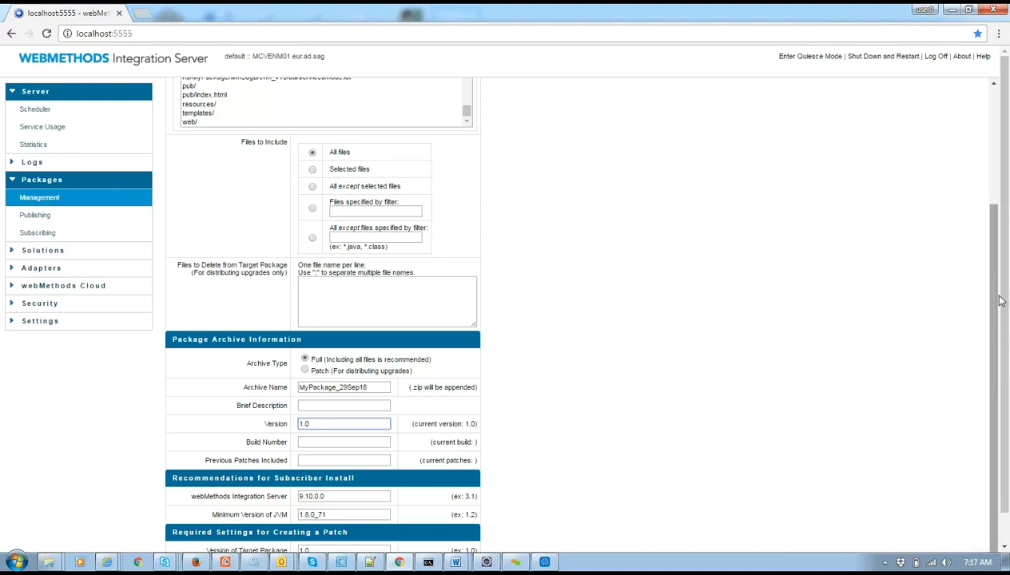
Create the MyPackage_29Sep16.zip archive and close the outbound Explorer window.
left_click_drag(1003, 304, 1004, 478)
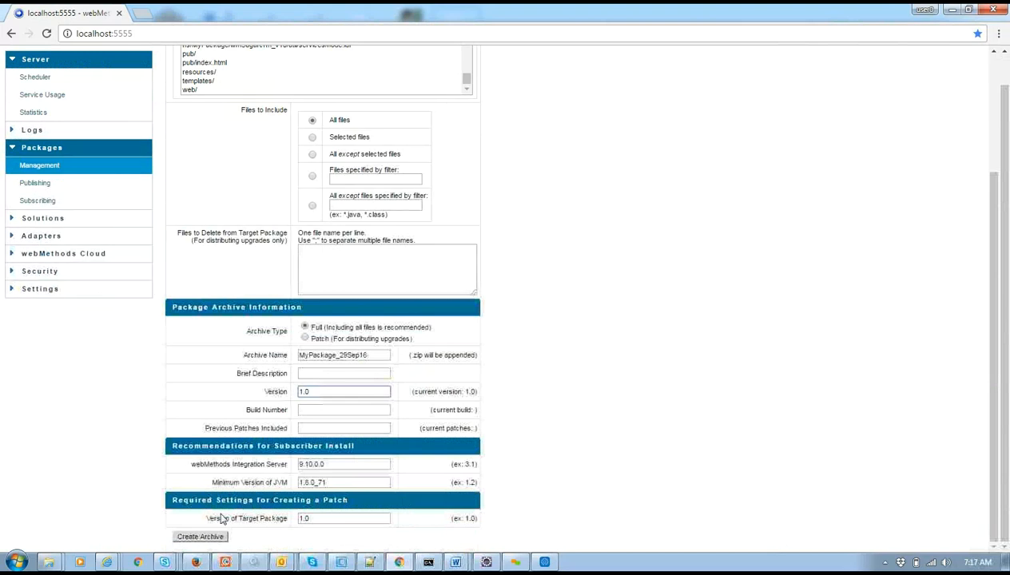
left_click(200, 537)
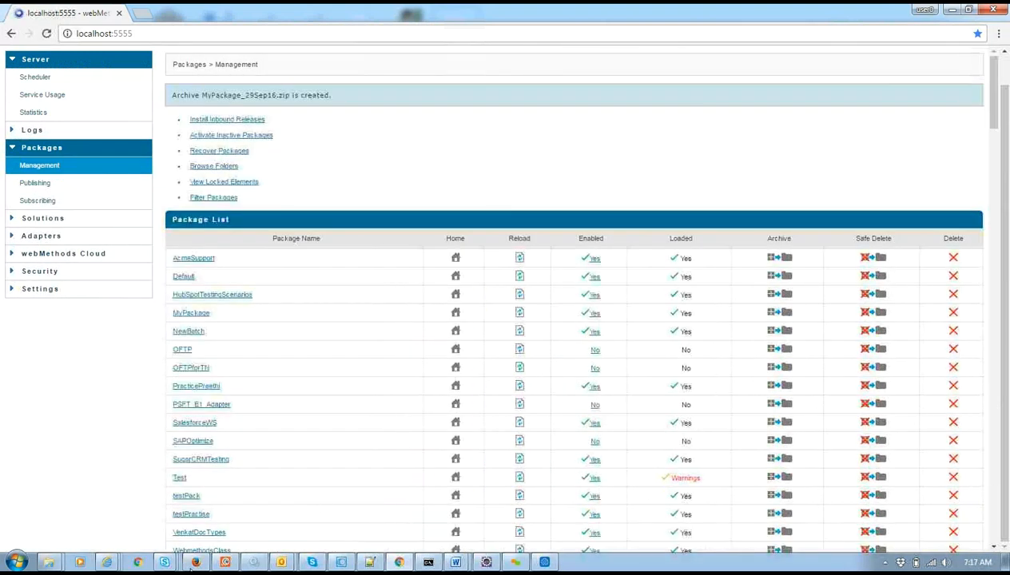
left_click(83, 560)
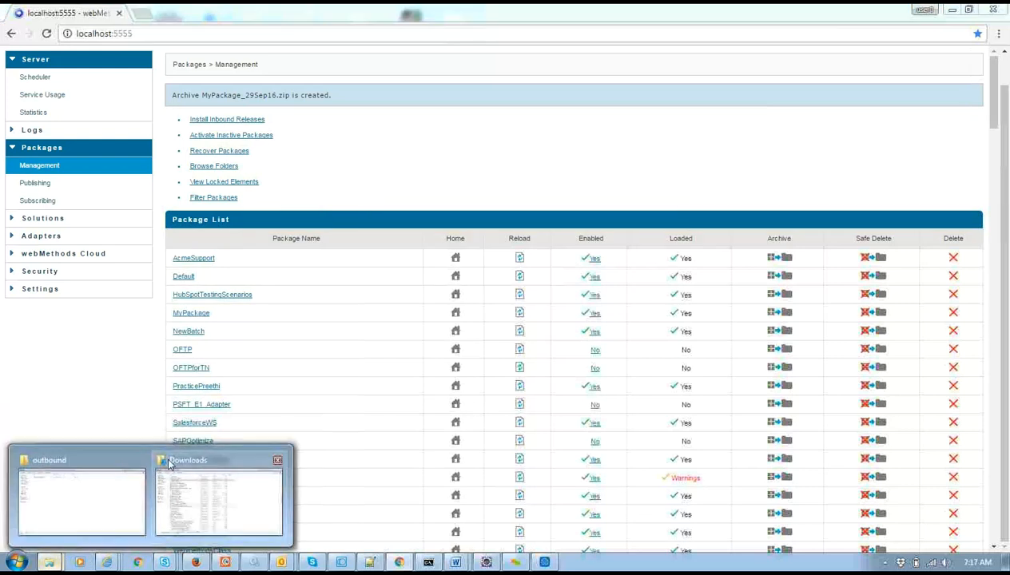
left_click(140, 463)
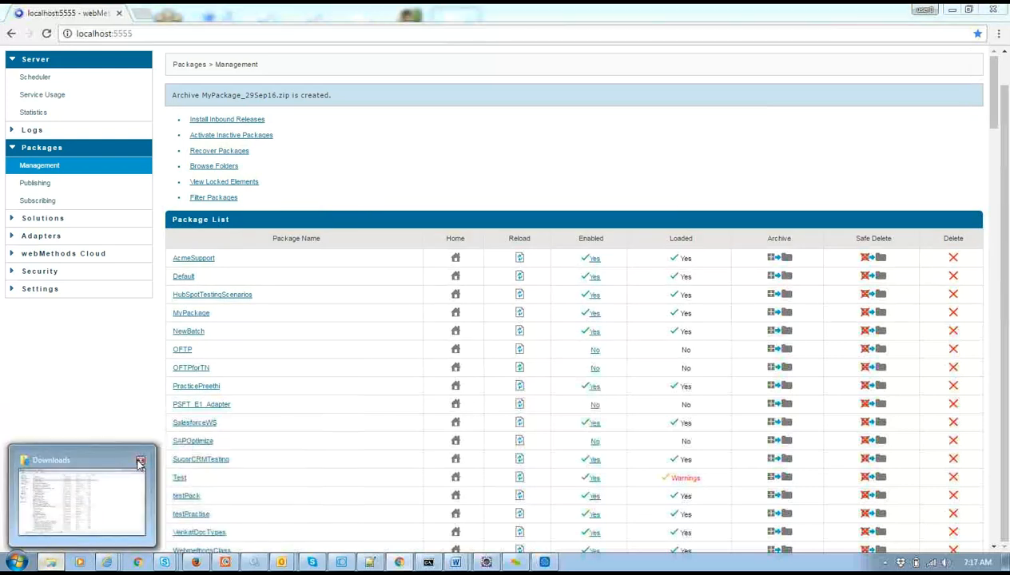
Browse from the C: drive to the replicate outbound folder and find MyPackage_29Sep16.zip.
left_click(68, 457)
left_click(45, 259)
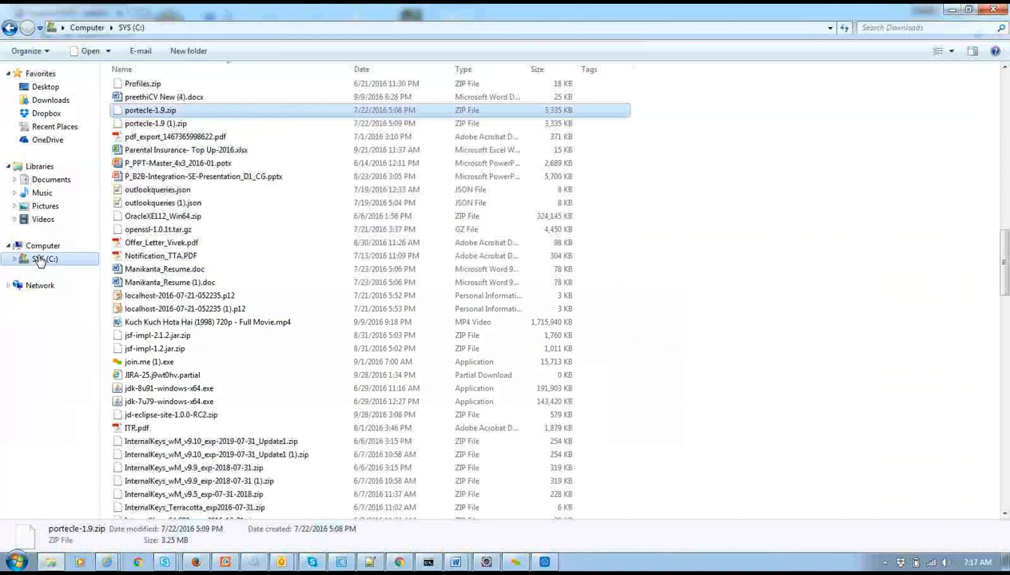
double_click(216, 353)
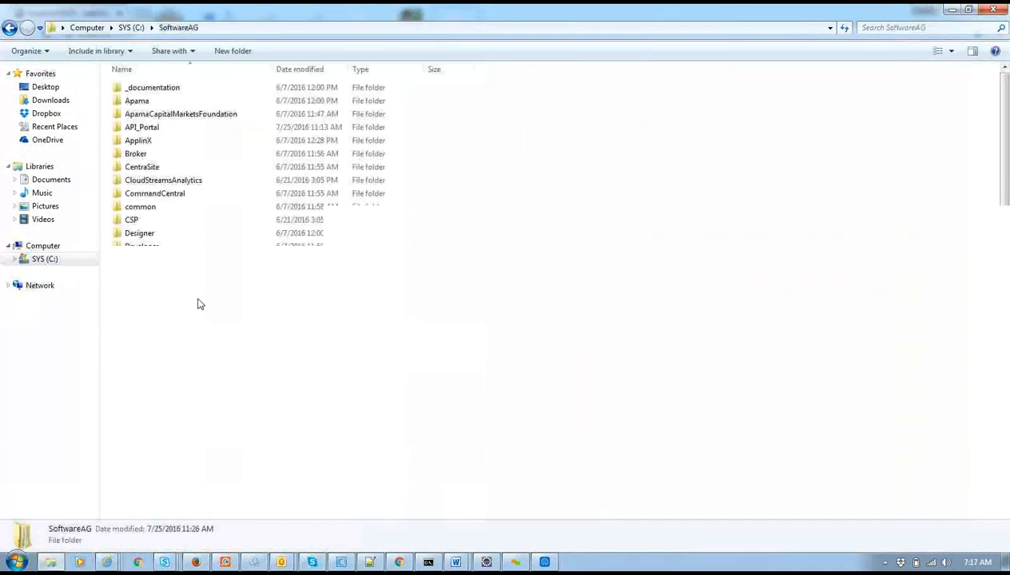
double_click(169, 338)
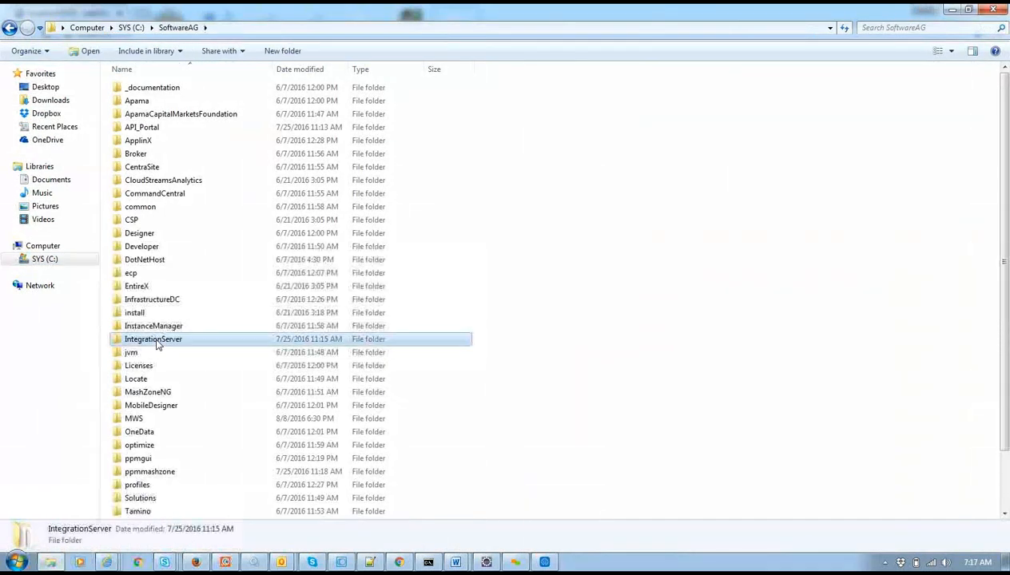
double_click(159, 179)
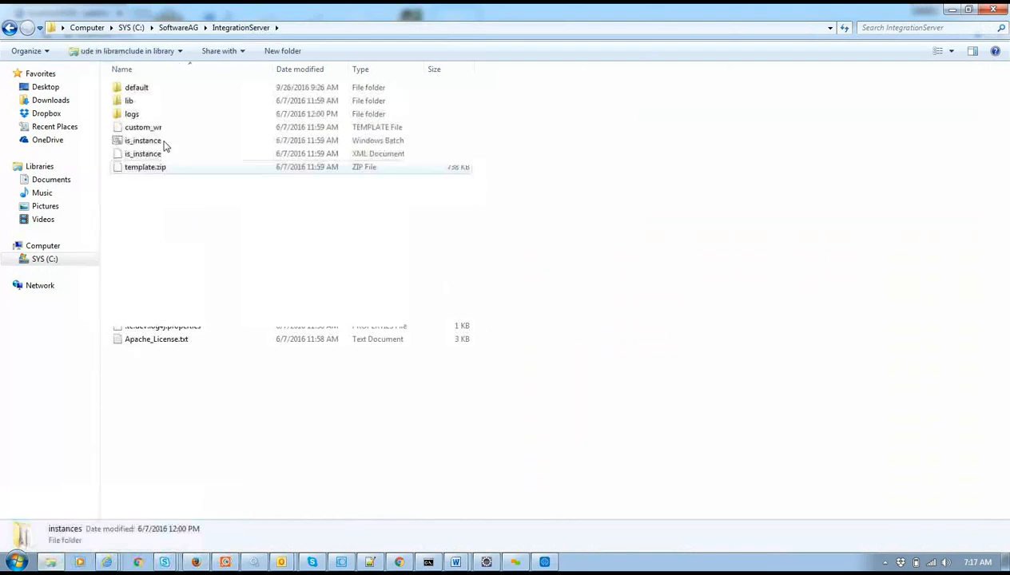
double_click(163, 89)
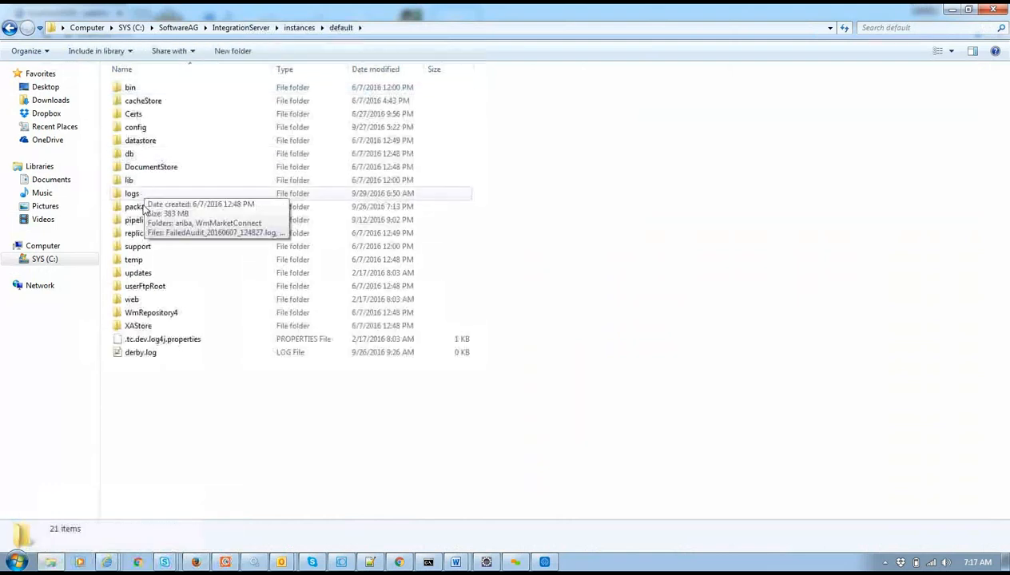
double_click(138, 233)
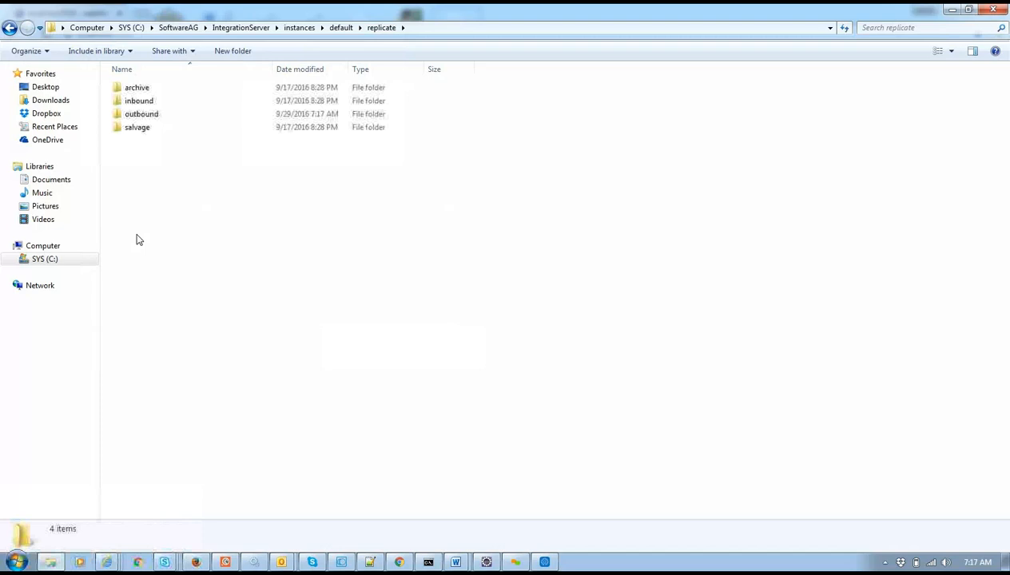
double_click(143, 115)
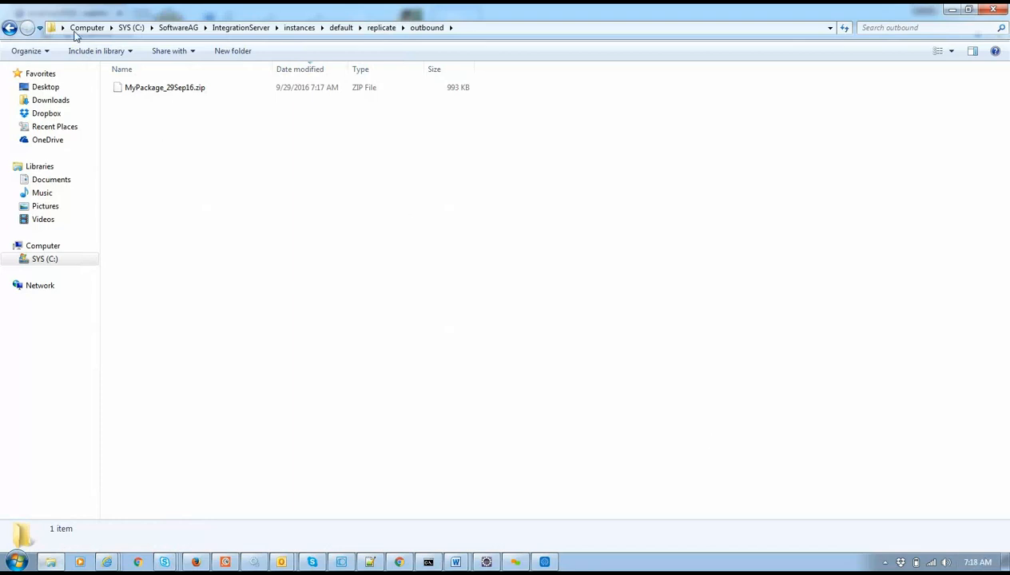
Open the replicate inbound folder holding MyPackage_17Sep16.zip.
left_click(382, 28)
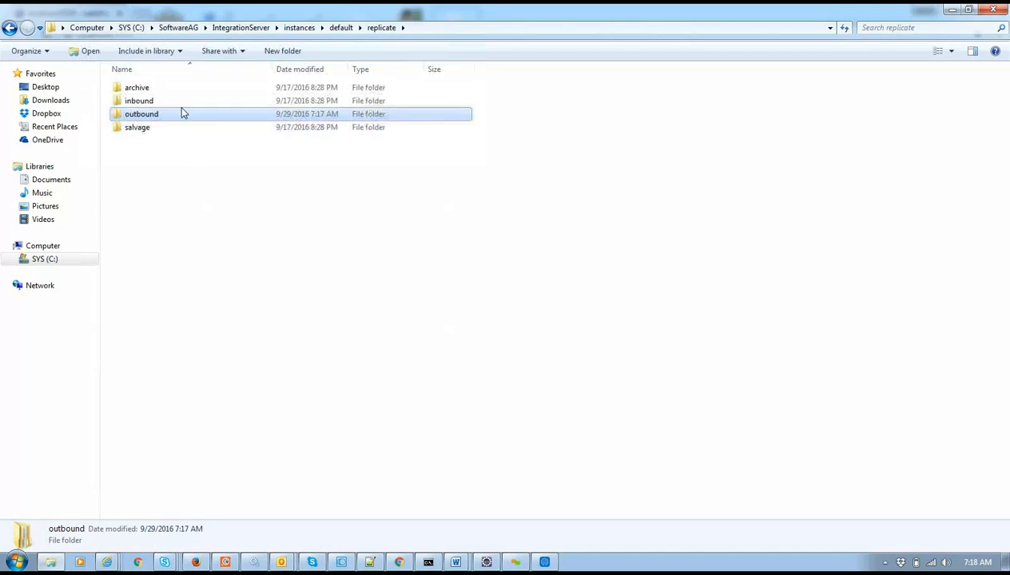
double_click(162, 102)
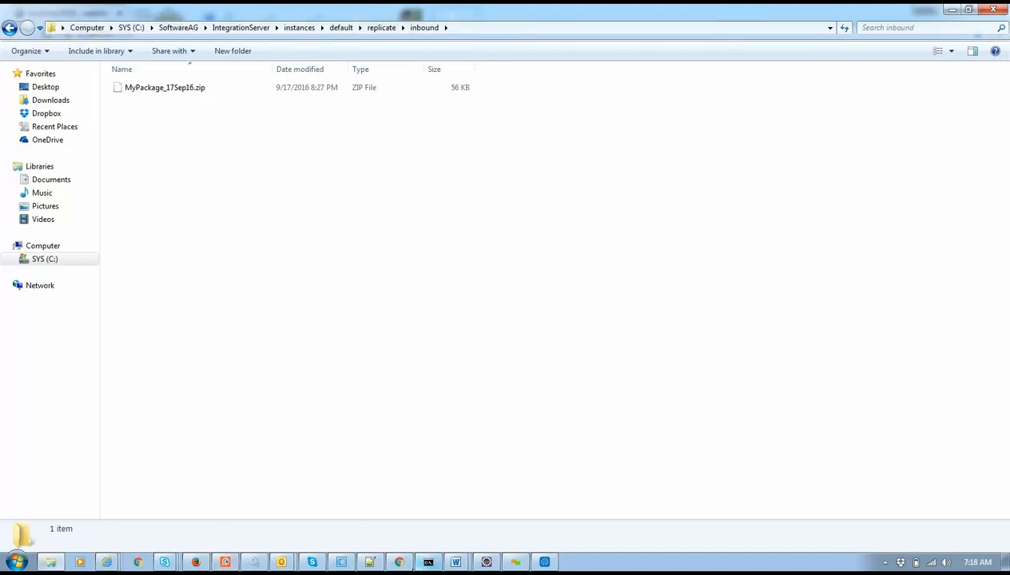
left_click(400, 563)
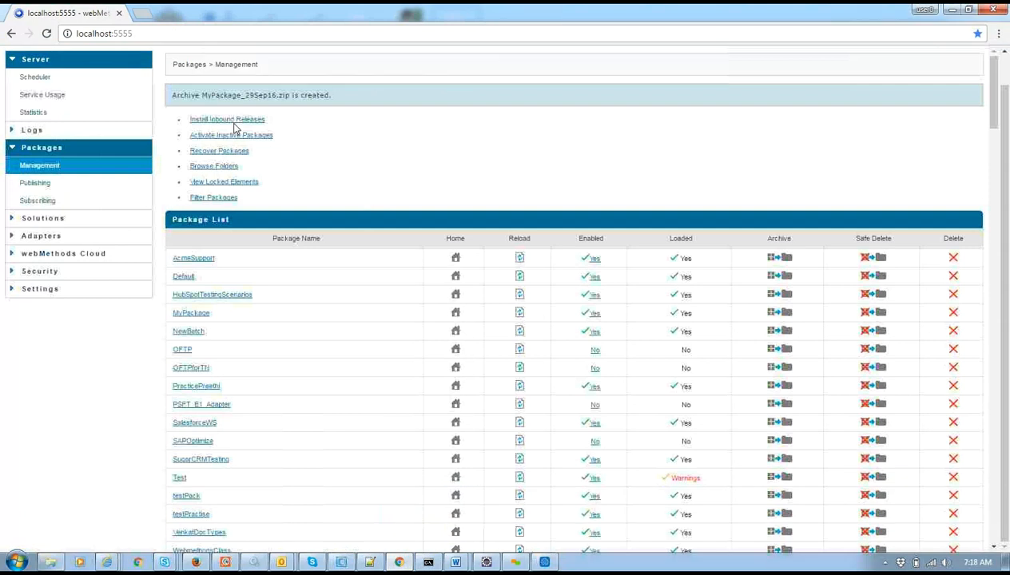
Open Install Inbound Releases and confirm MyPackage_17Sep16.zip is the offered release file.
left_click(234, 119)
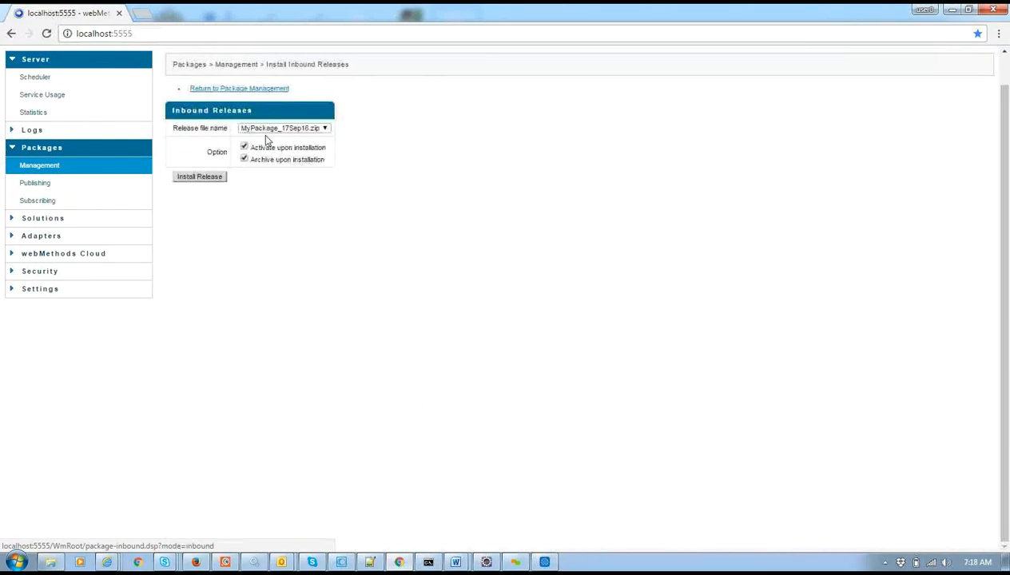
left_click(281, 129)
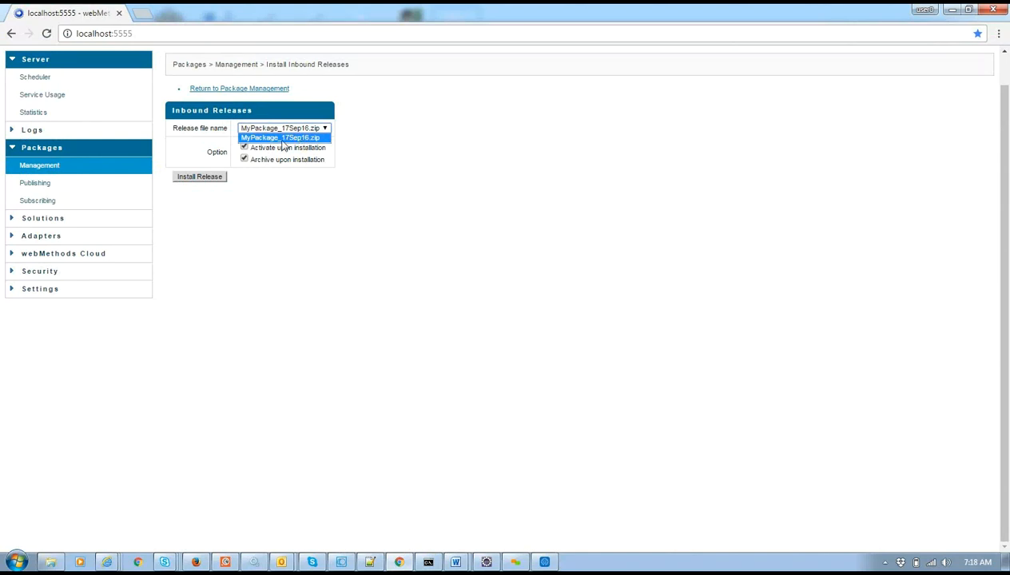
left_click(50, 561)
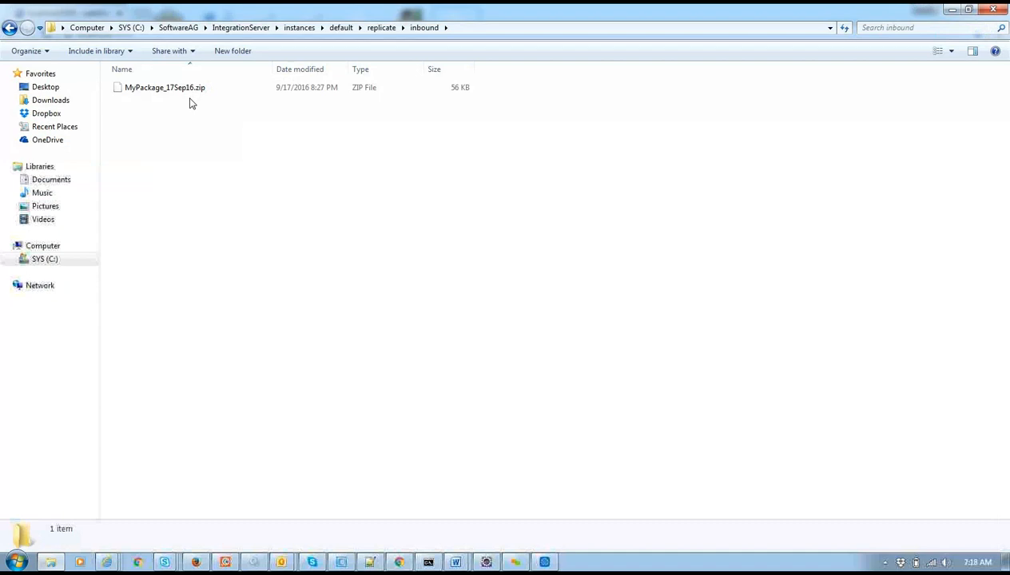
Look inside the replicate archive folder at the archived zips.
left_click(383, 28)
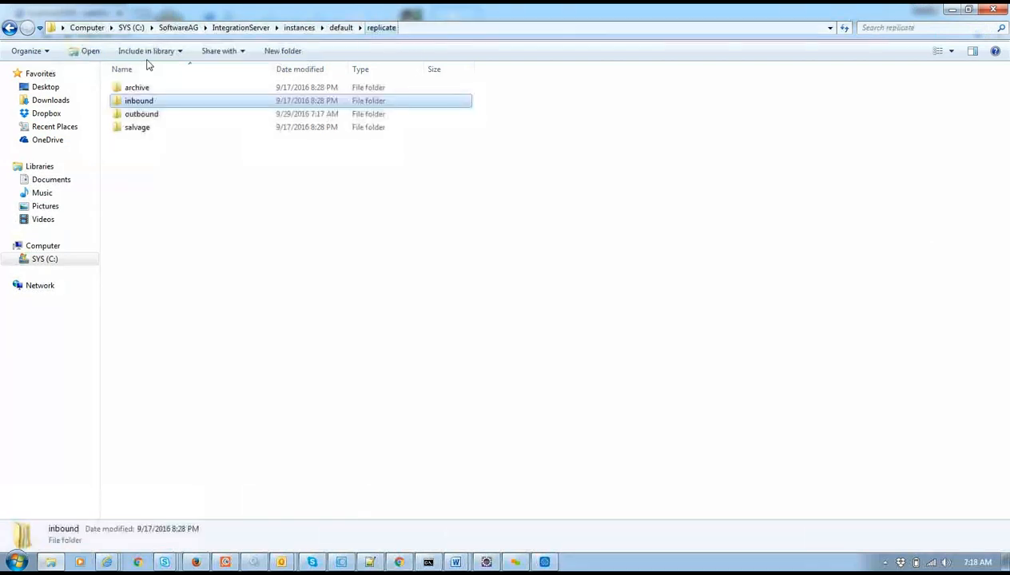
left_click(138, 87)
double_click(137, 87)
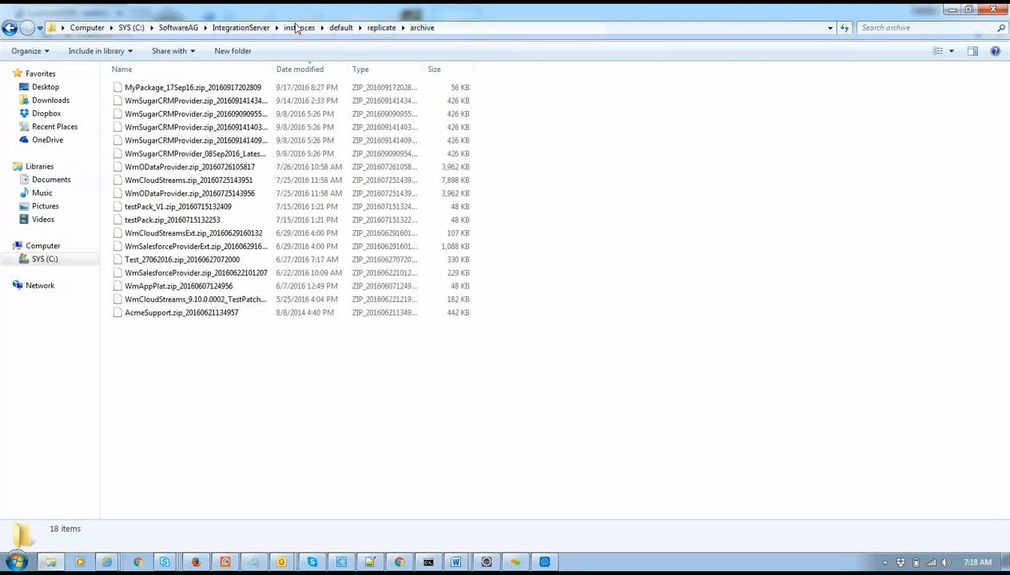
left_click(381, 27)
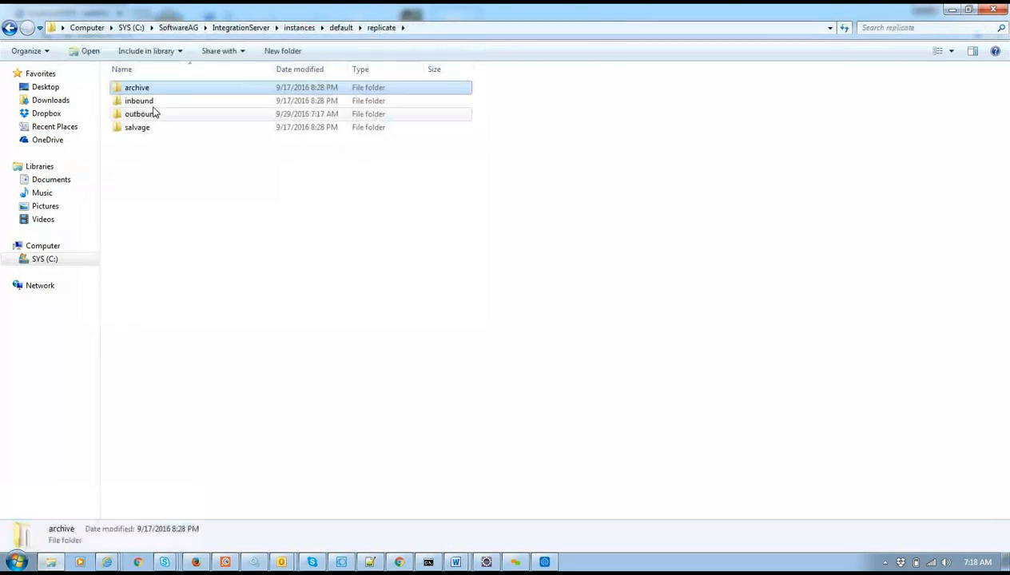
Review the salvage, outbound, inbound and archive subfolders of replicate, then return to the browser.
left_click(151, 134)
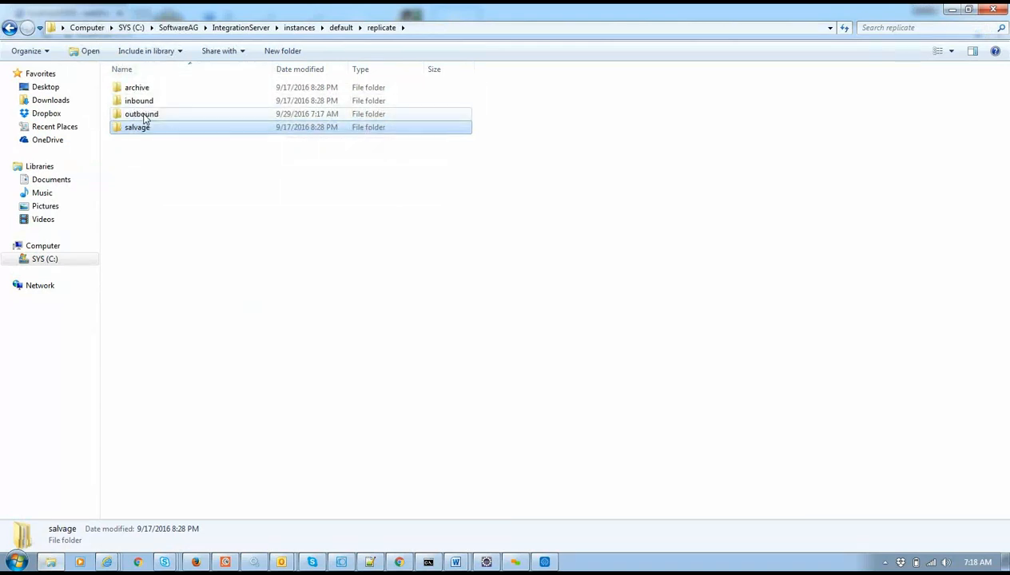
left_click(209, 203)
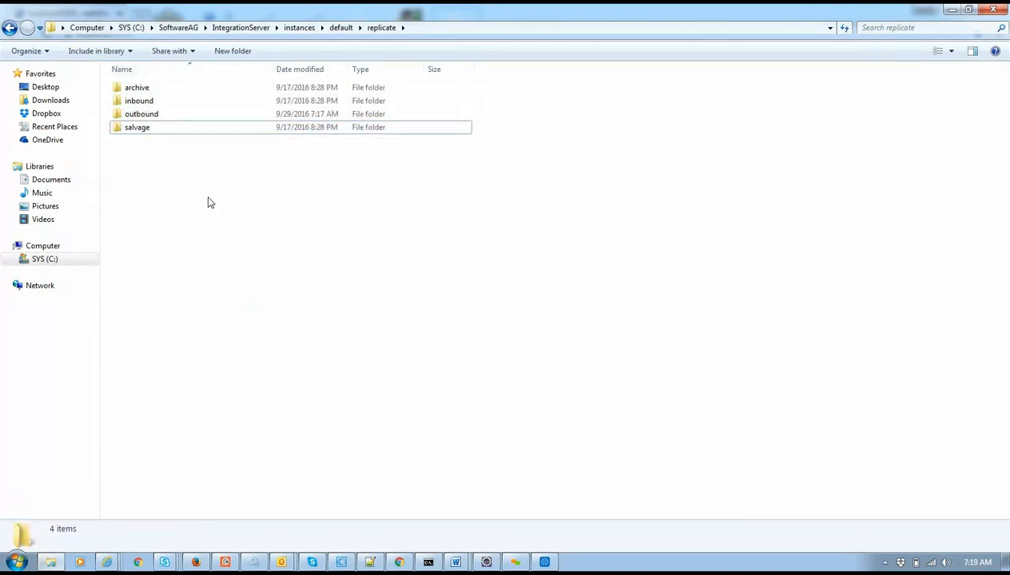
left_click(143, 119)
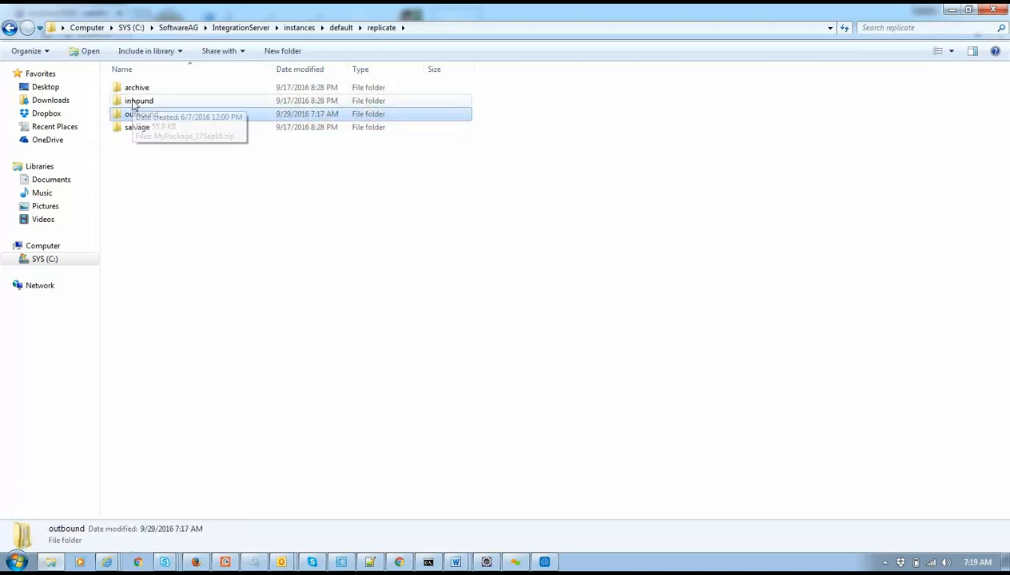
left_click(154, 105)
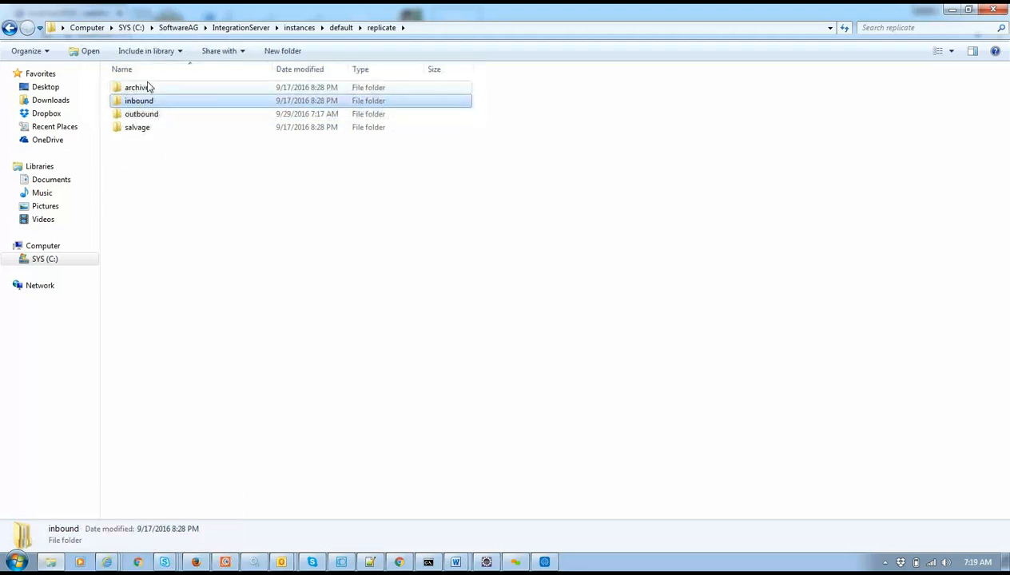
left_click(151, 87)
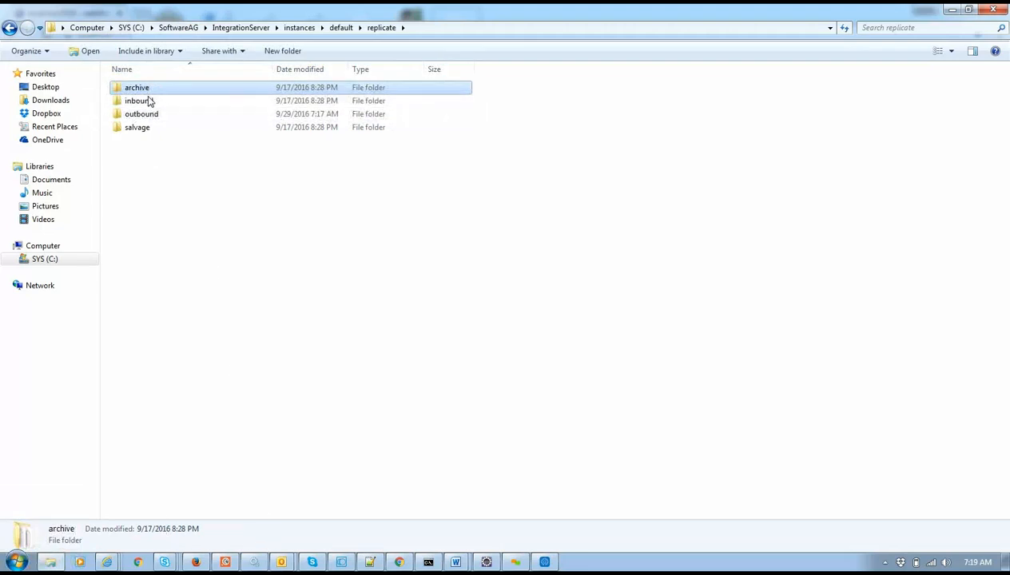
left_click(146, 128)
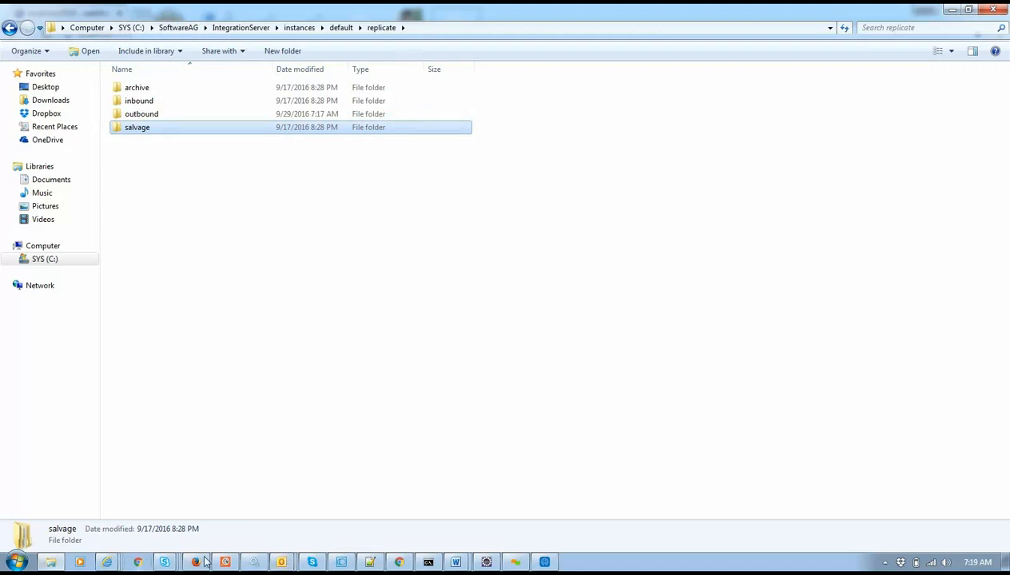
left_click(398, 563)
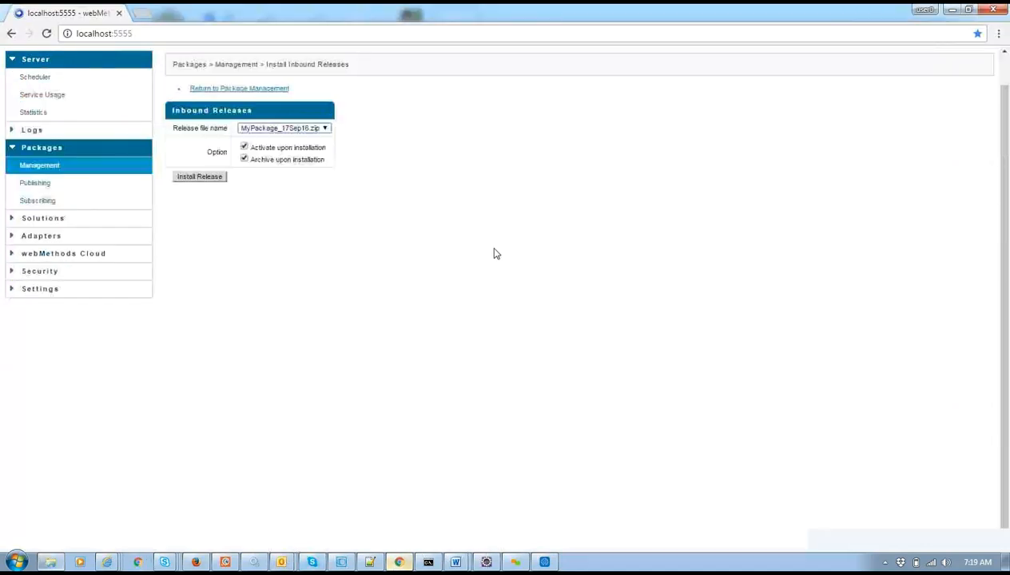
Return to Packages > Management, expand Solutions, and open the VCS configuration page.
left_click(24, 165)
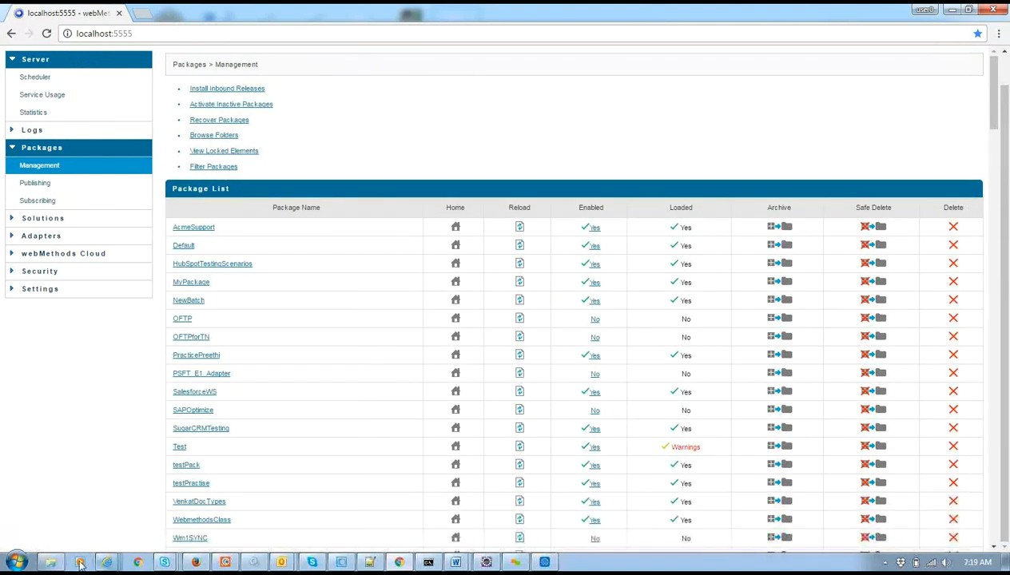
left_click(50, 564)
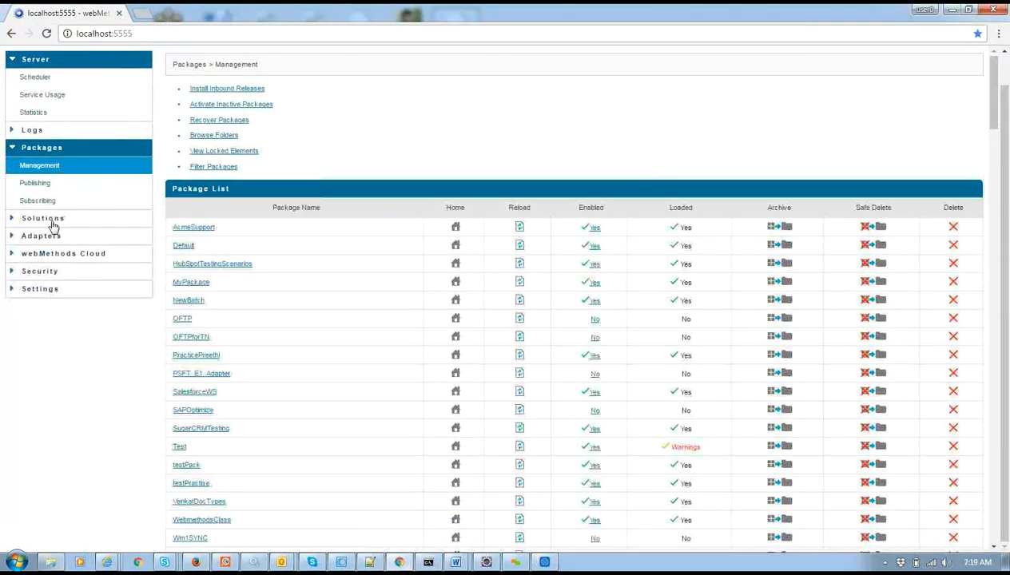
left_click(48, 218)
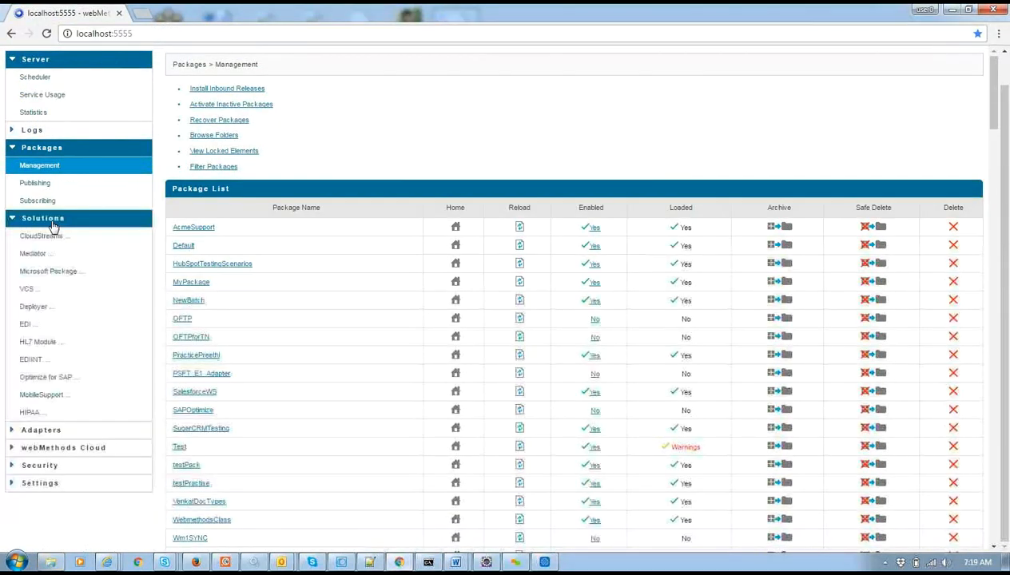
left_click(44, 288)
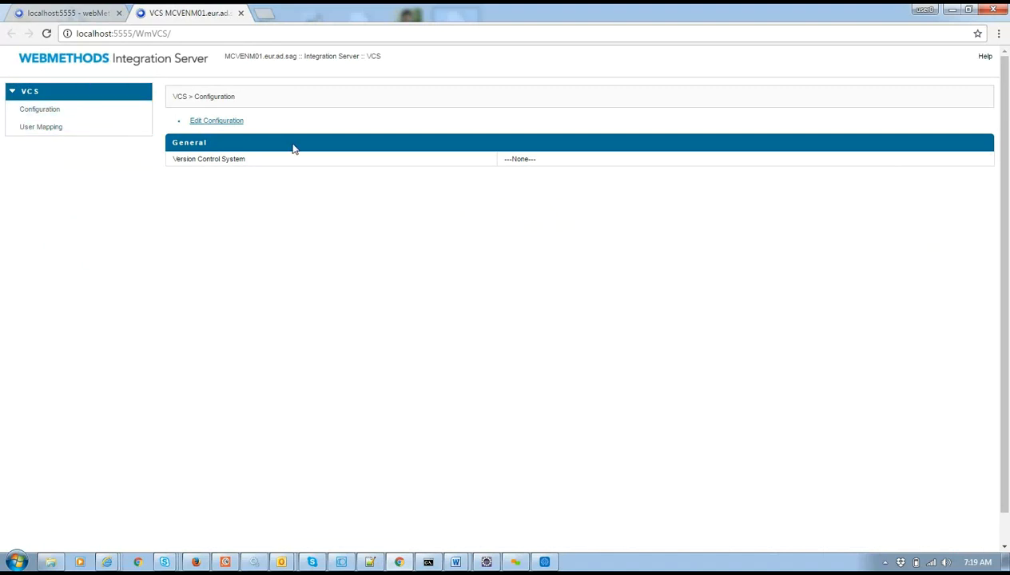
double_click(149, 34)
left_click(241, 13)
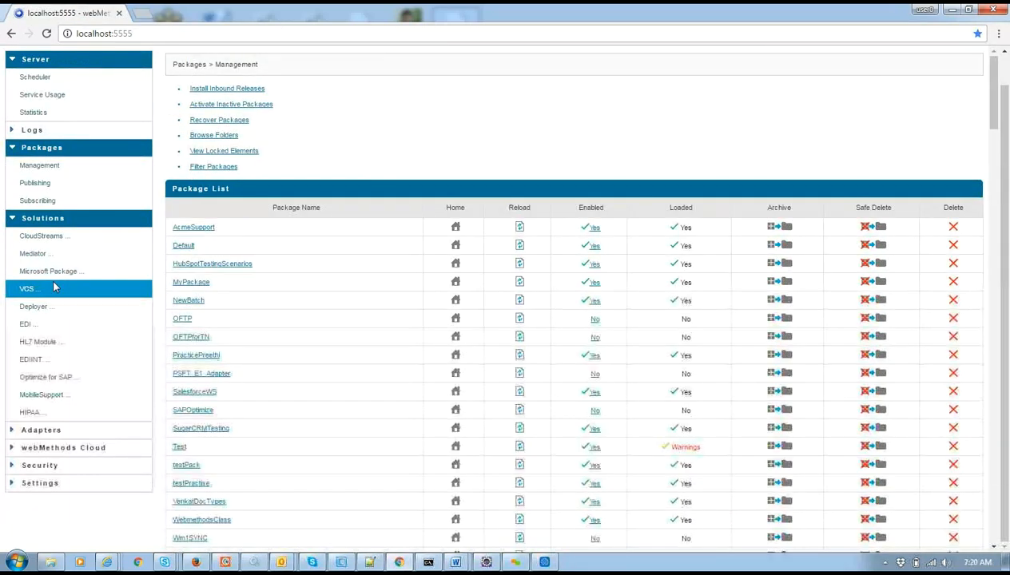
left_click(56, 287)
left_click(62, 108)
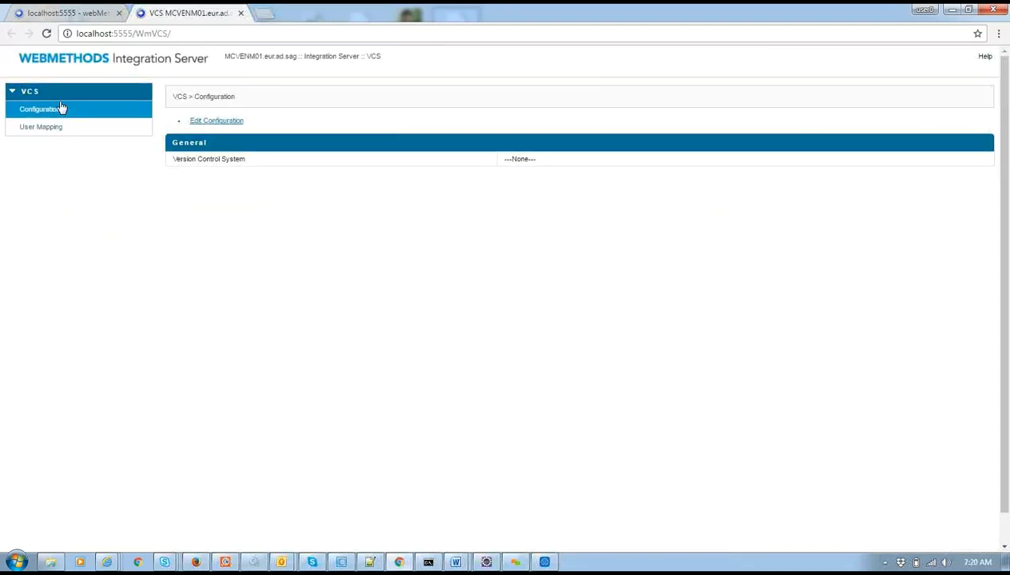
Choose Subversion as the version control system and save the configuration.
left_click(230, 122)
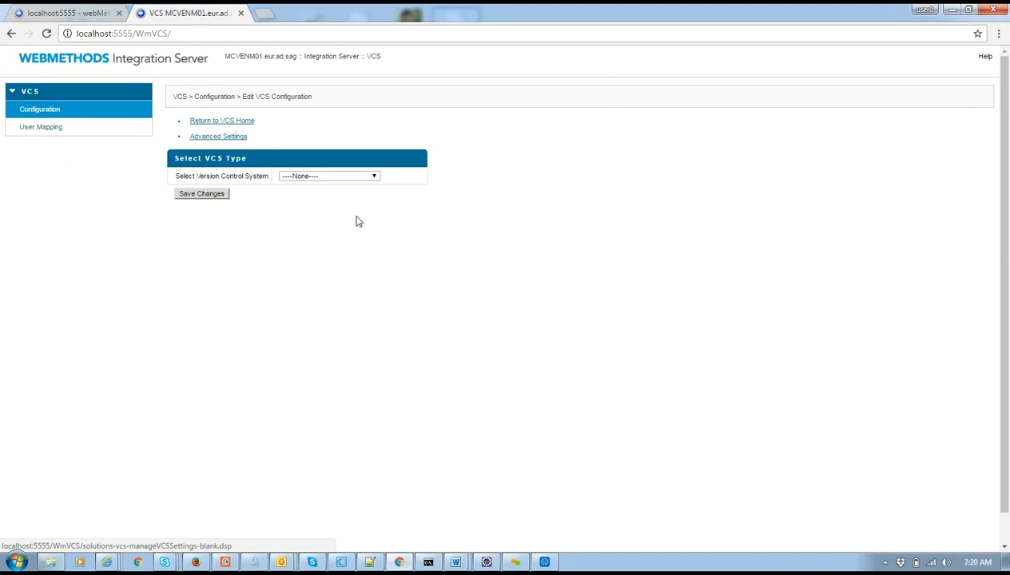
left_click(333, 176)
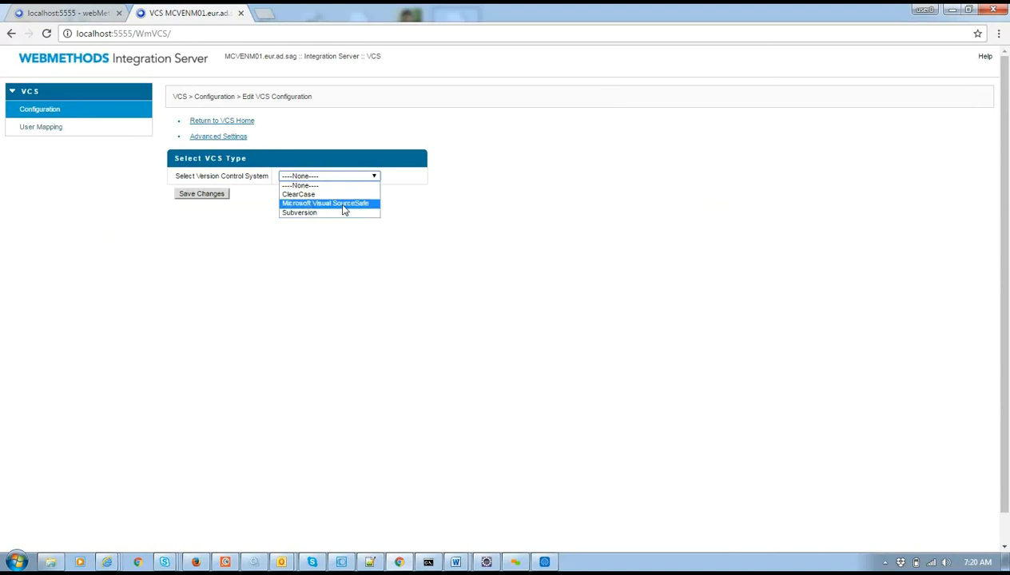
left_click(312, 214)
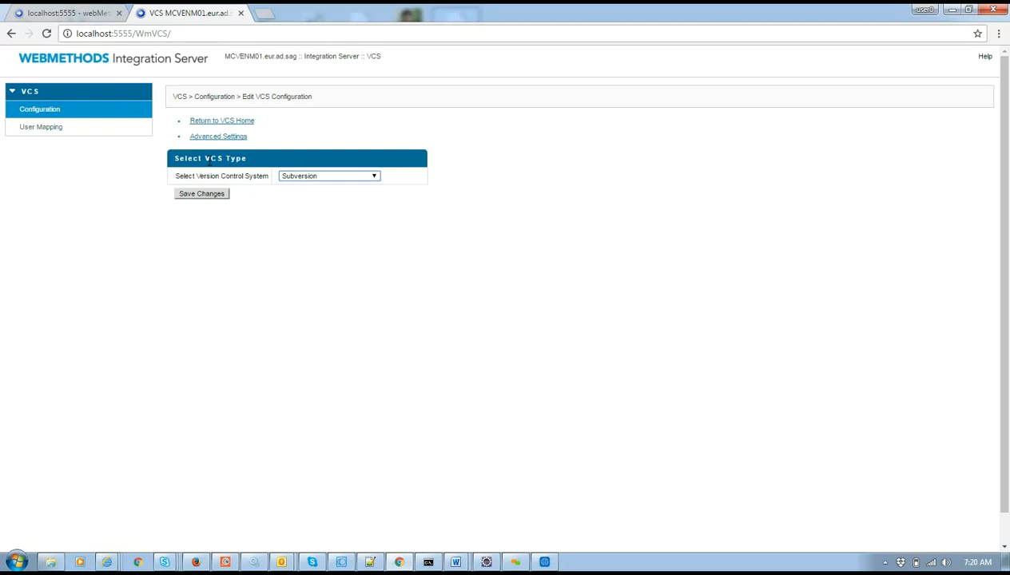
left_click(202, 194)
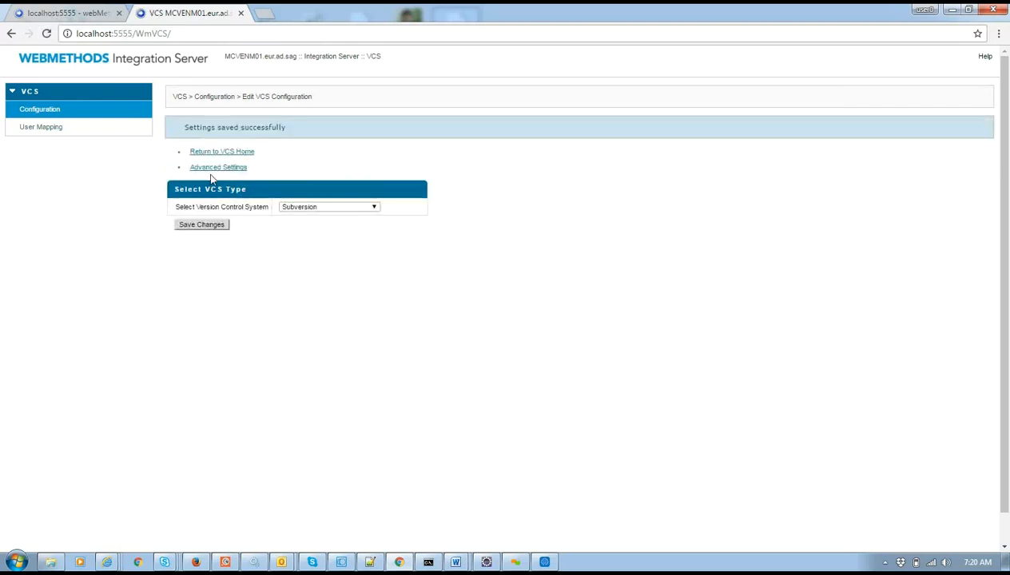
Open the advanced Subversion settings at the Repository Location field, then open a new browser tab.
left_click(213, 167)
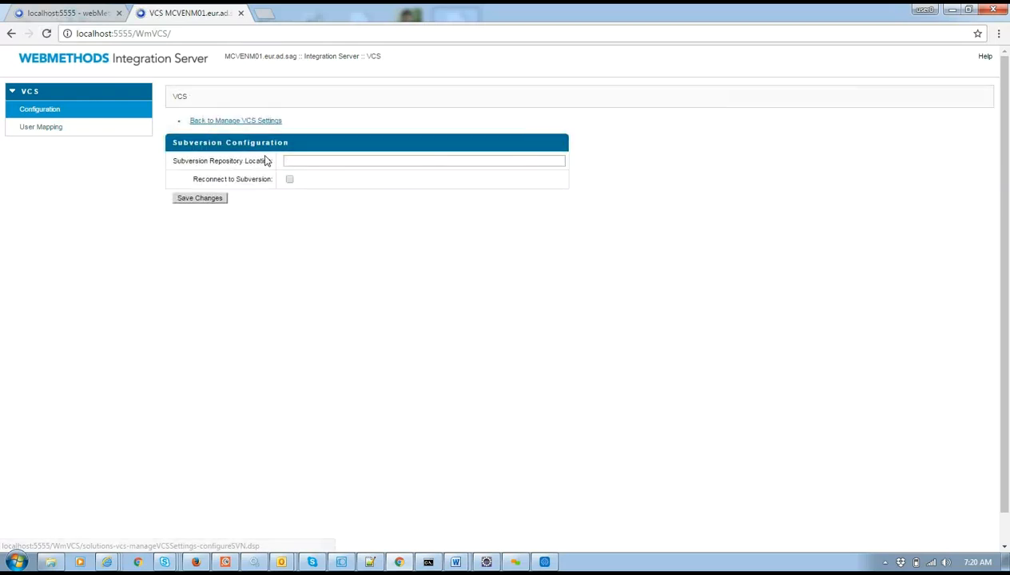
left_click(336, 158)
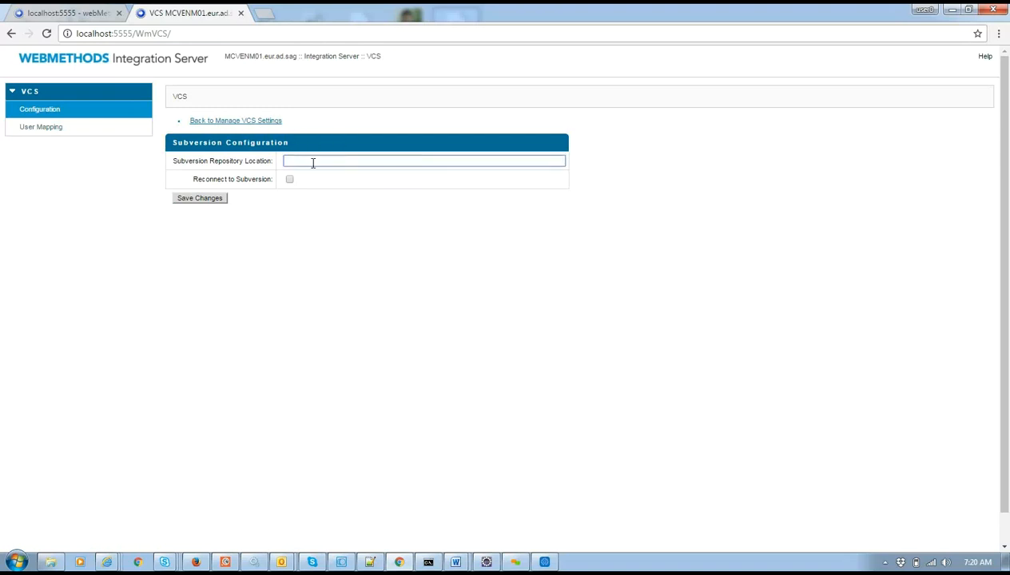
left_click(265, 14)
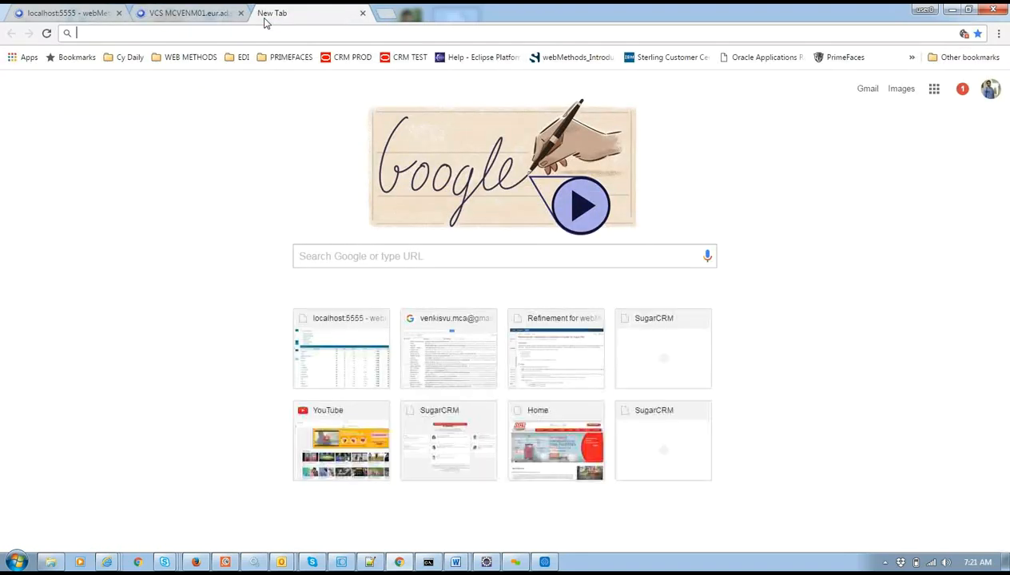
Enter 'incu' in the new tab's address bar, dismiss the suggestions, and return to the replicate folder.
type("in")
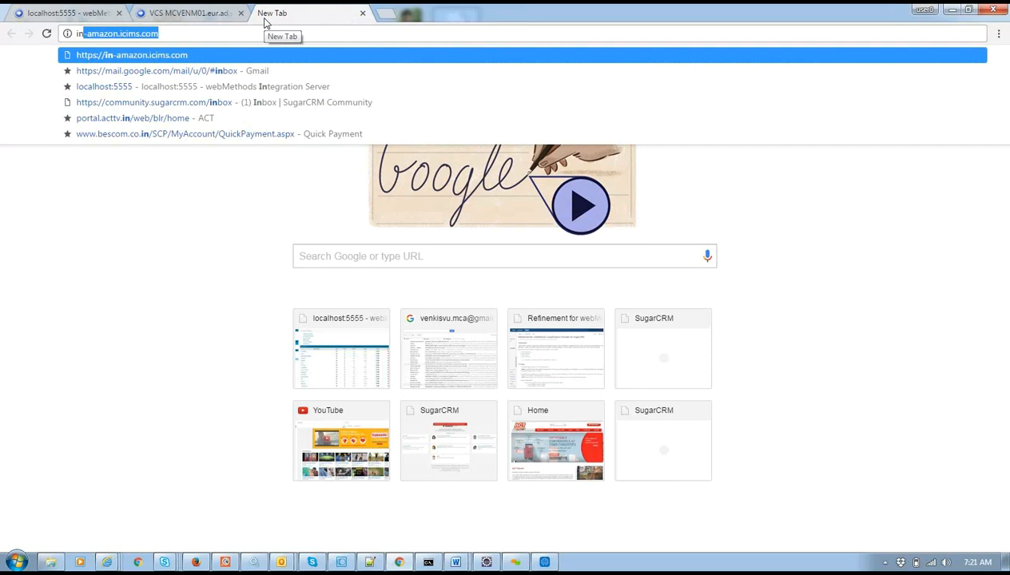
type("cu")
left_click(247, 233)
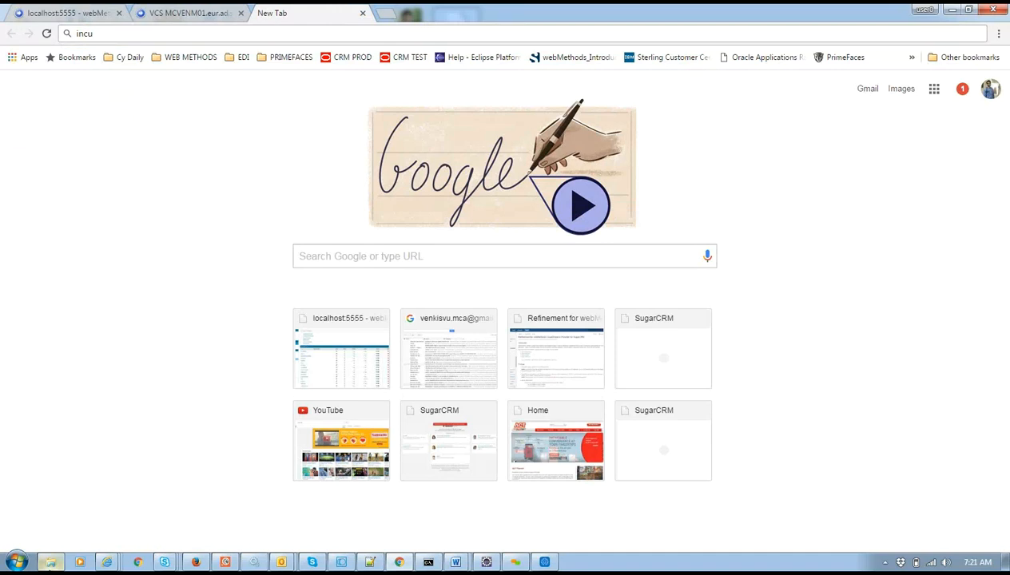
left_click(50, 561)
Show the replicate folder's sugarcrm repository URL in TortoiseSVN Repo-browser, then return to Chrome.
right_click(359, 264)
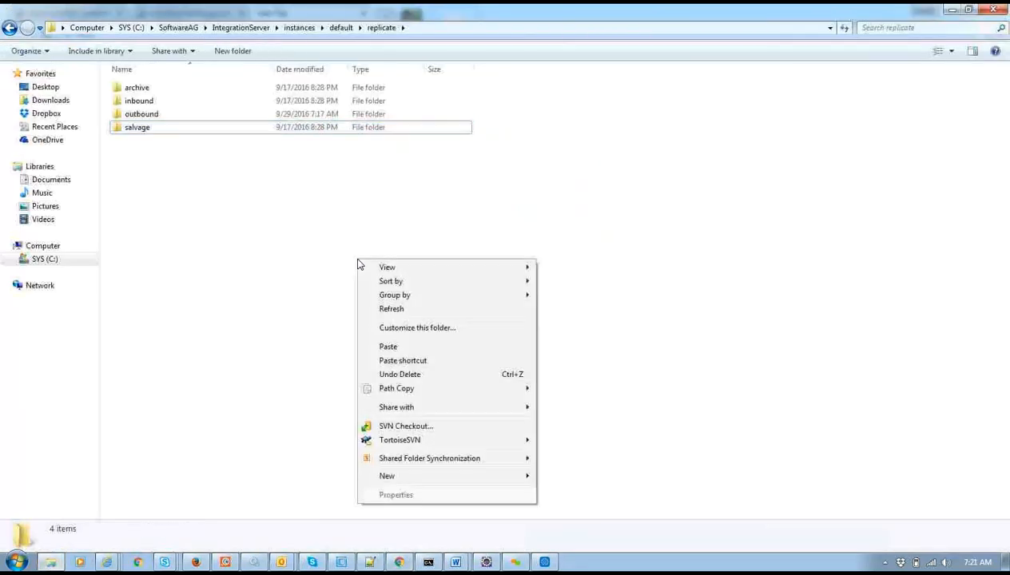
mouse_move(421, 440)
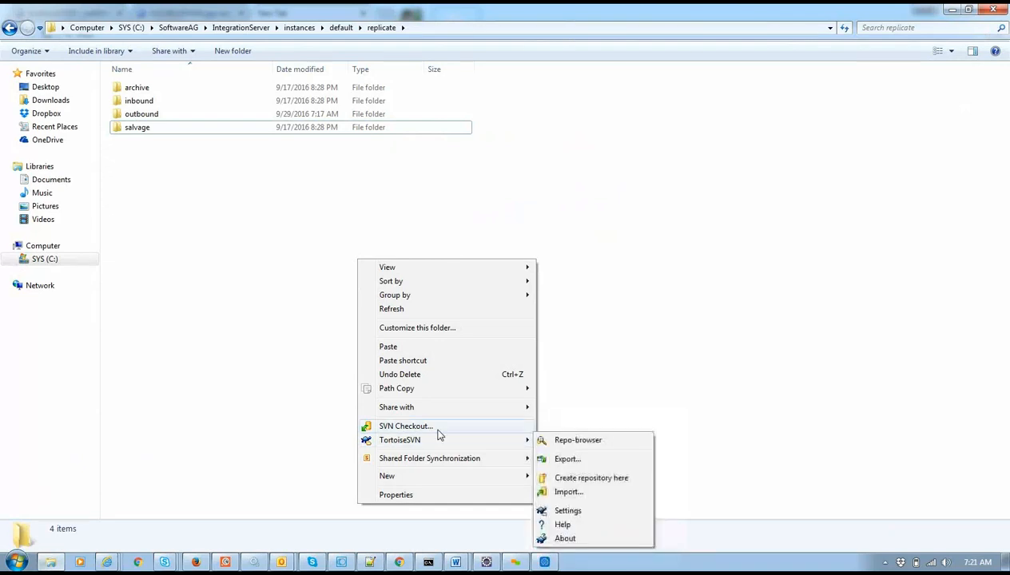
mouse_move(498, 440)
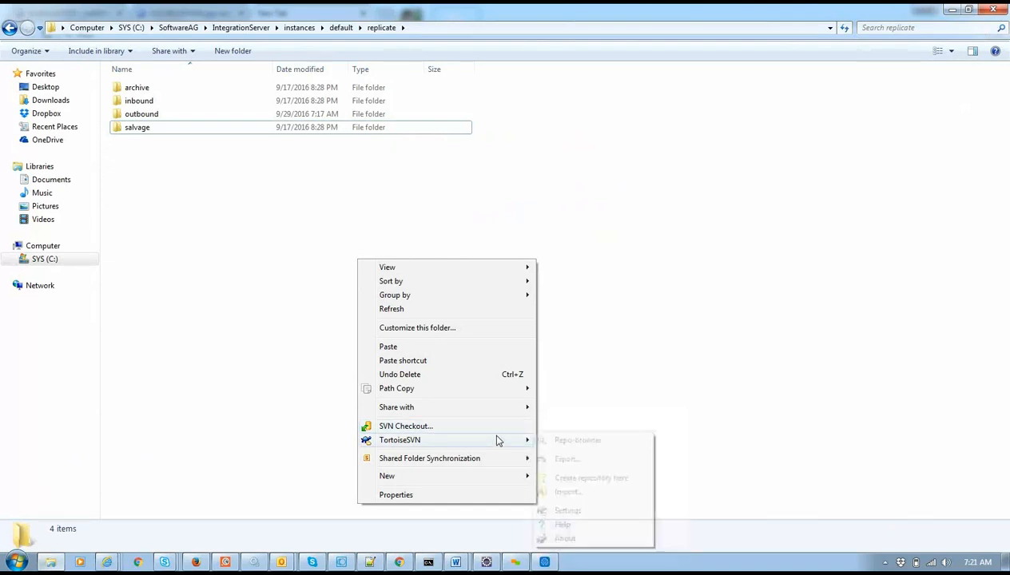
left_click(569, 441)
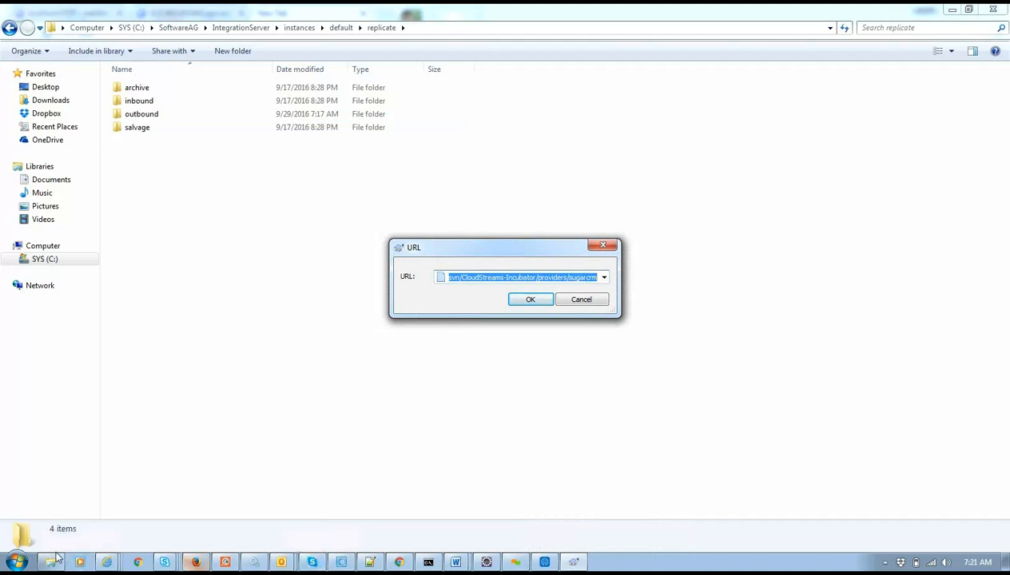
left_click(399, 562)
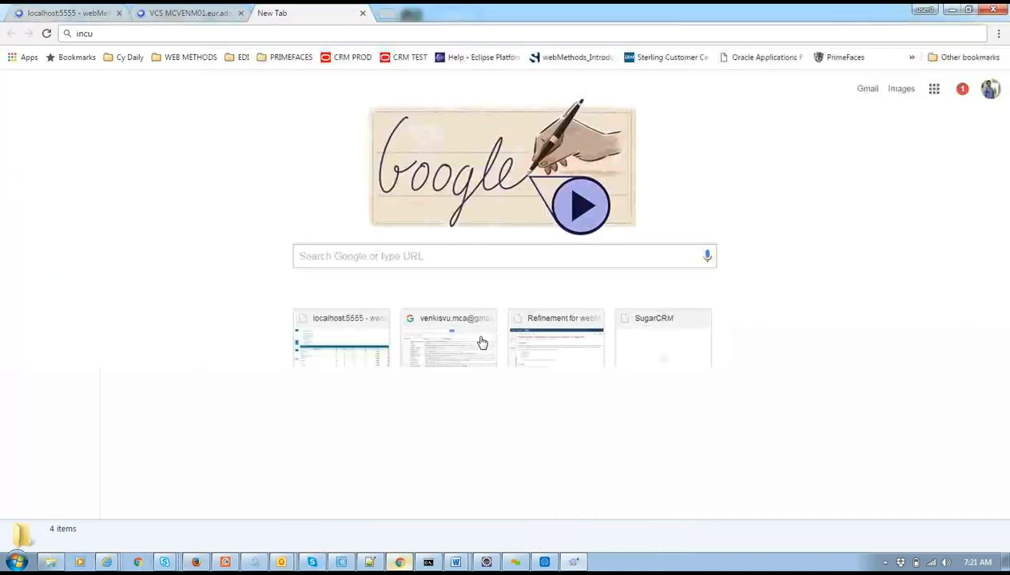
Review the available VCS types under Edit Configuration, then view the VCS User Mapping page.
left_click(192, 10)
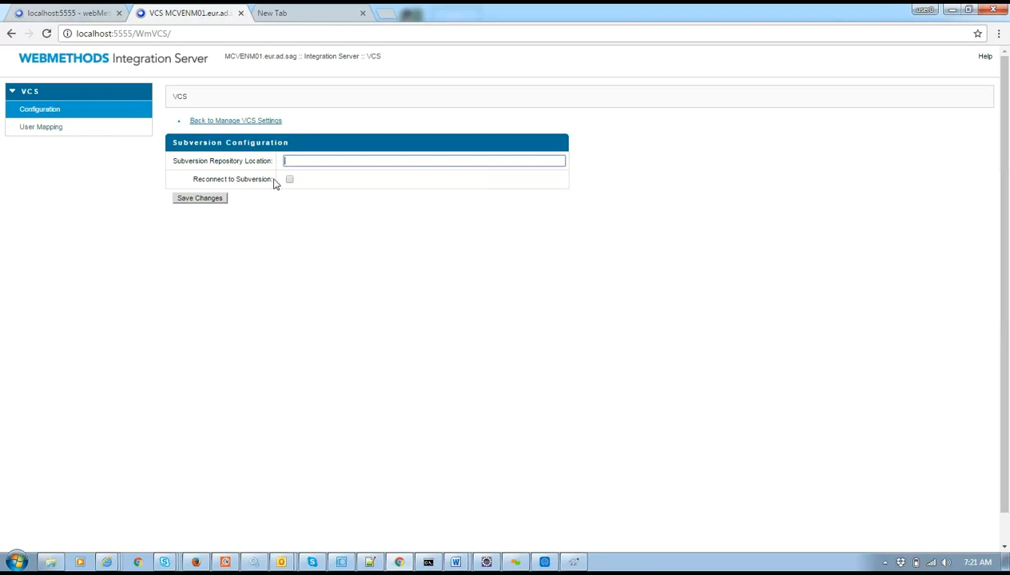
left_click(232, 121)
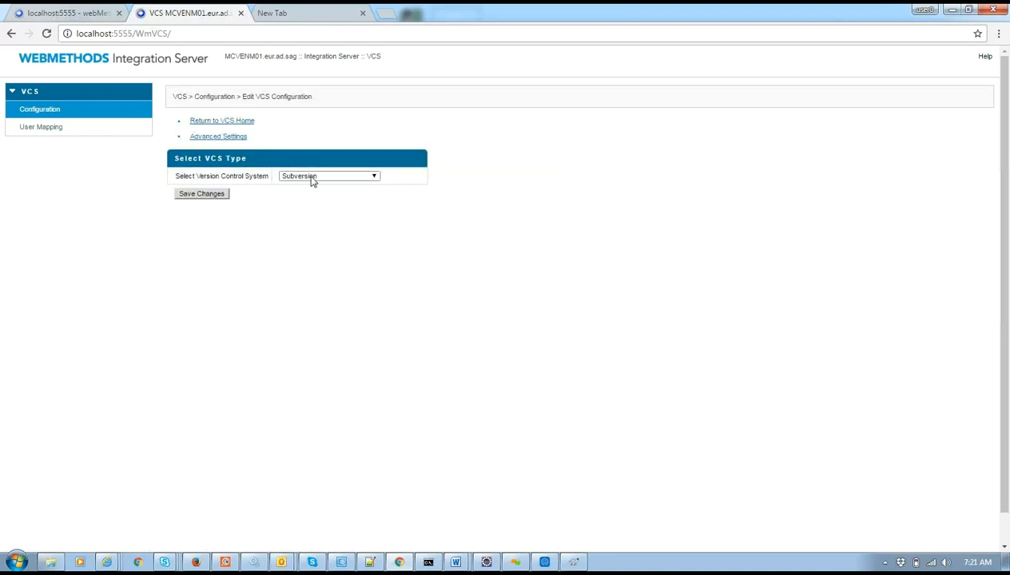
left_click(311, 177)
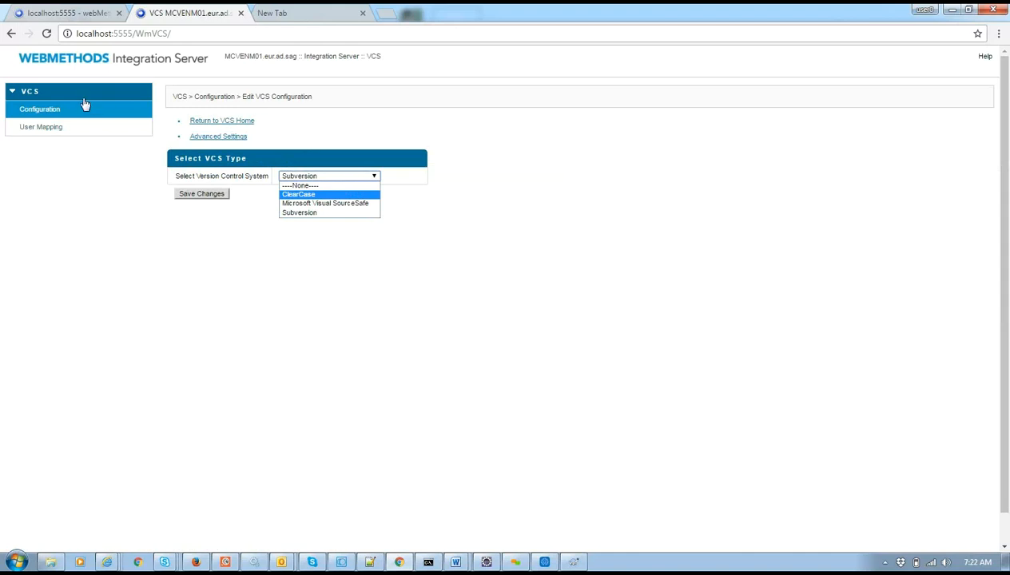
left_click(55, 128)
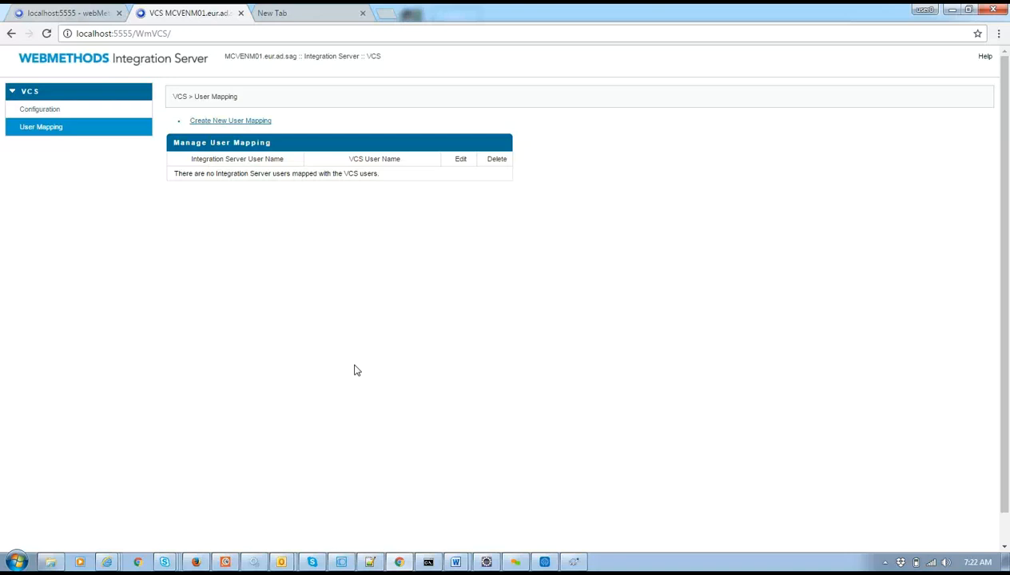
Reopen the Subversion advanced settings at the blank Repository Location field, then return to the replicate folder.
left_click(56, 112)
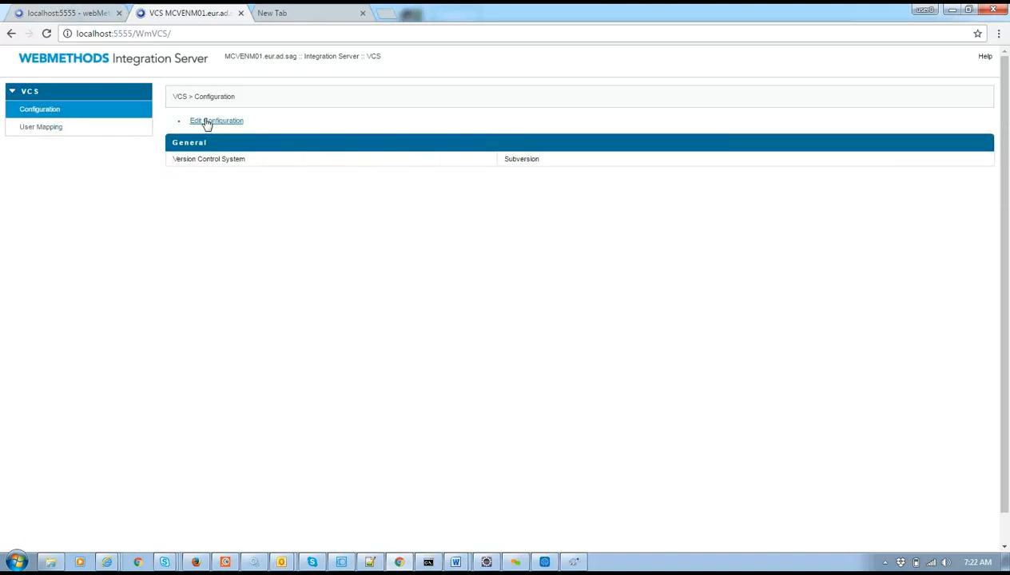
left_click(204, 122)
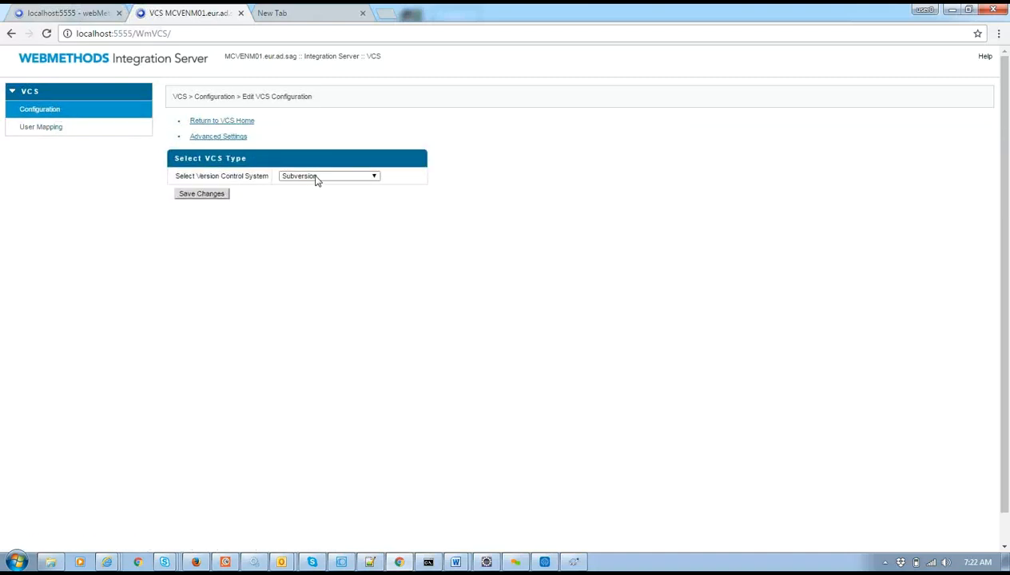
left_click(229, 137)
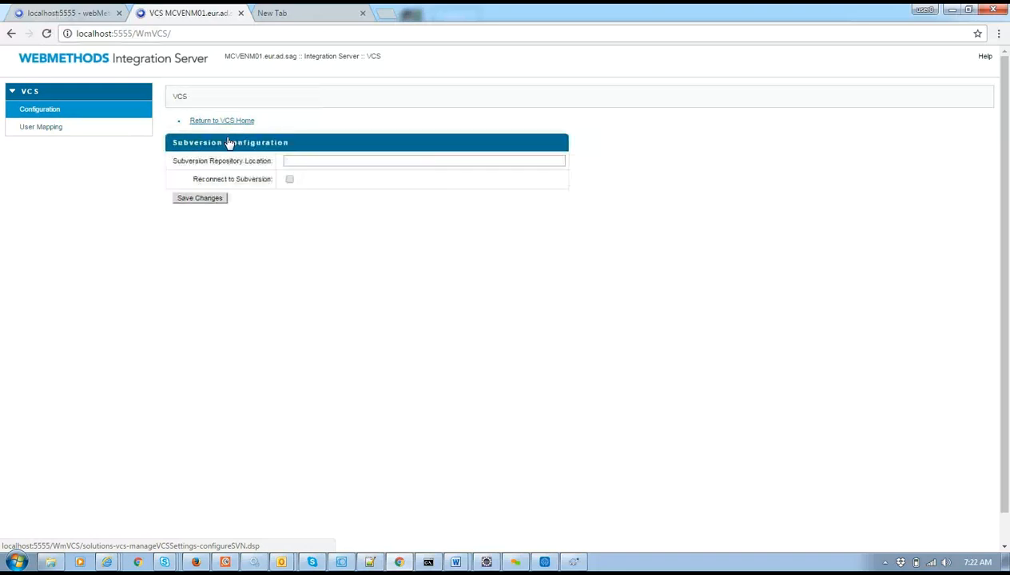
left_click(393, 159)
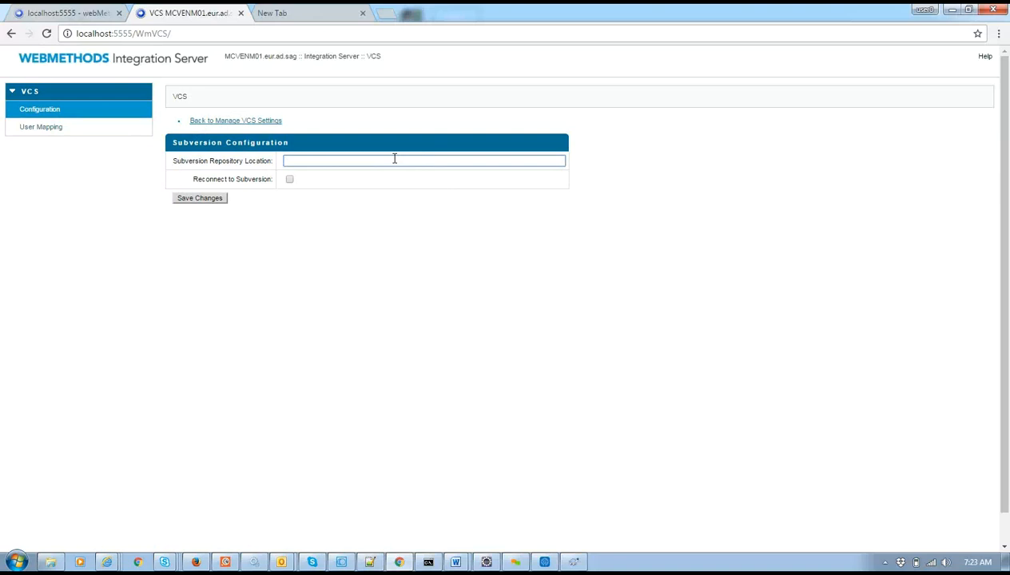
left_click(50, 564)
Copy the sugarcrm URL from TortoiseSVN Repo-browser and paste it into Chrome's new-tab address bar.
right_click(158, 369)
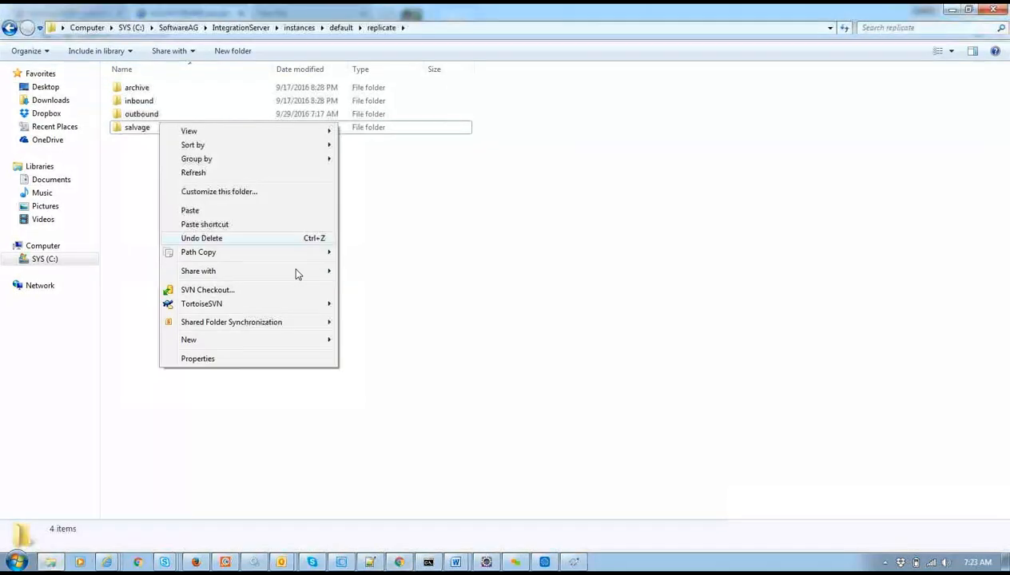
mouse_move(294, 307)
left_click(377, 306)
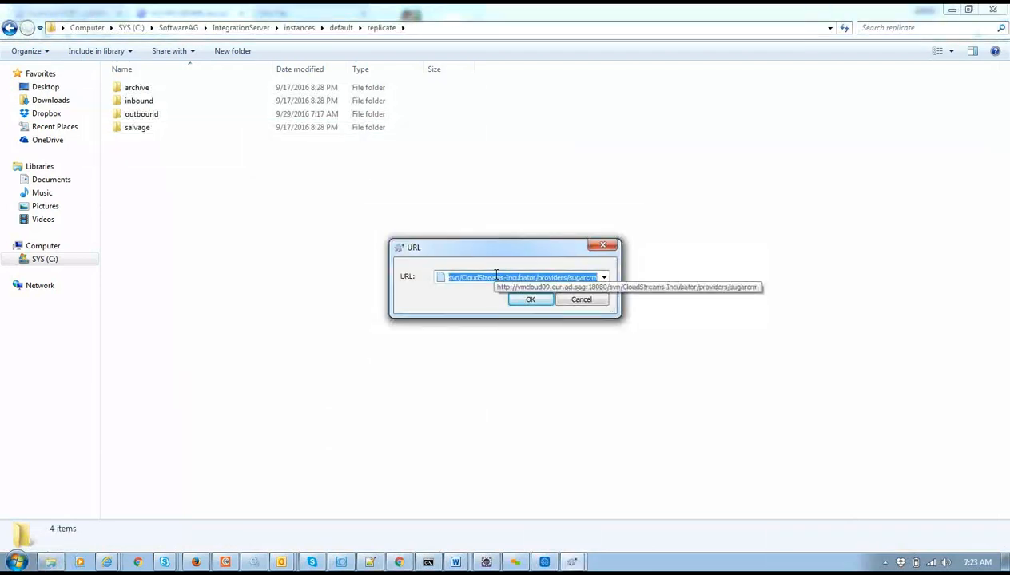
key("alt+Tab")
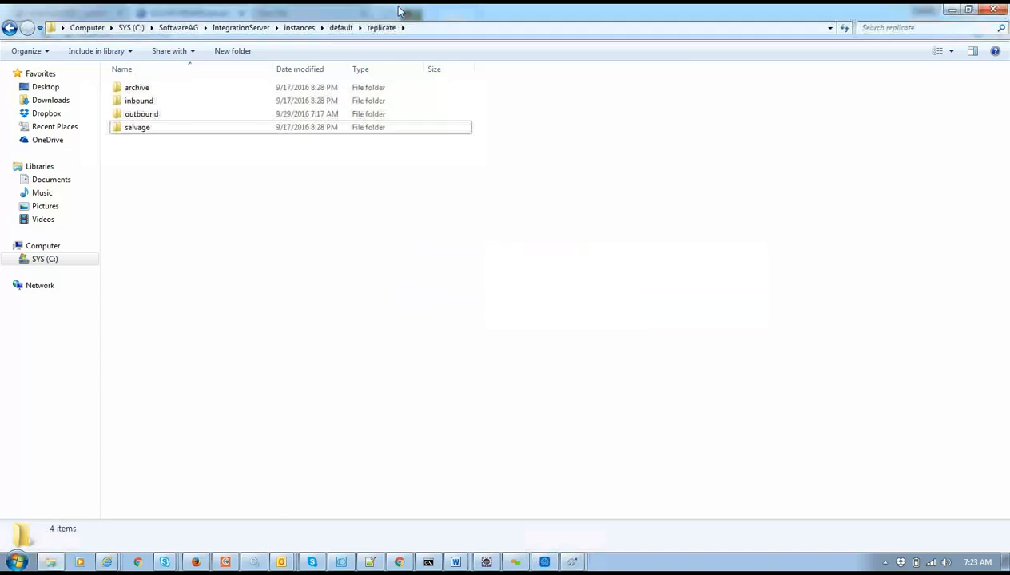
key("alt+Tab")
key("alt+Tab")
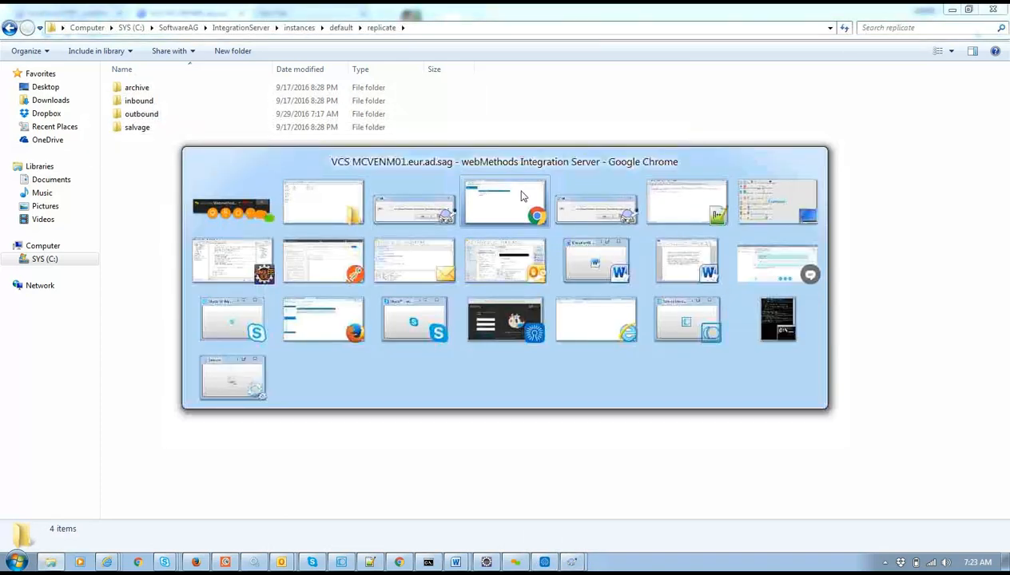
left_click(521, 196)
left_click(304, 16)
key("ctrl+a")
type("http://vmcloud09.eur.ad.sag:18080/svn/CloudStreams-Incubator/providers/sugarcrm")
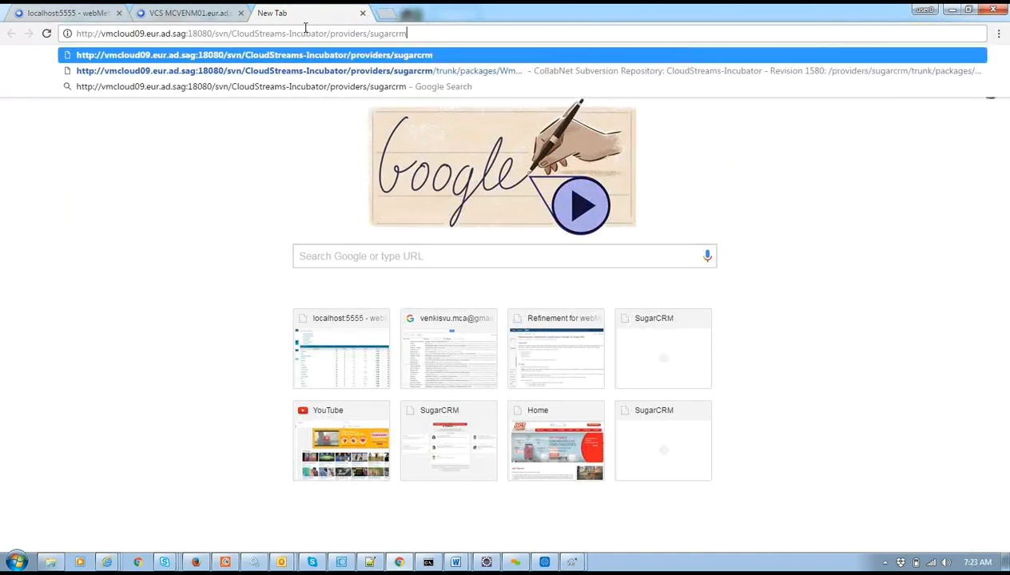
Load the sugarcrm URL, which fails with 'This site can't be reached', then close that tab.
key("Return")
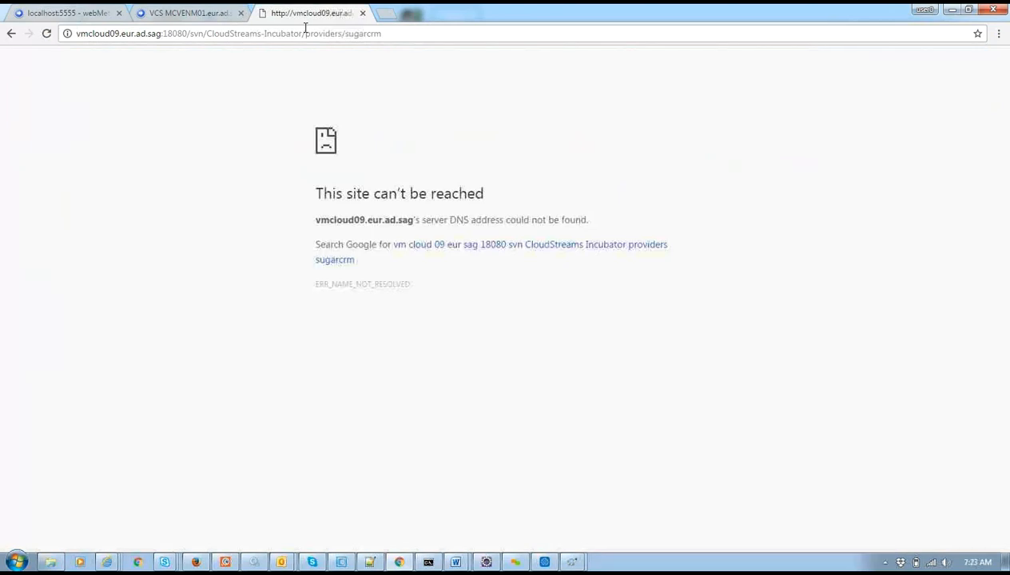
left_click(361, 13)
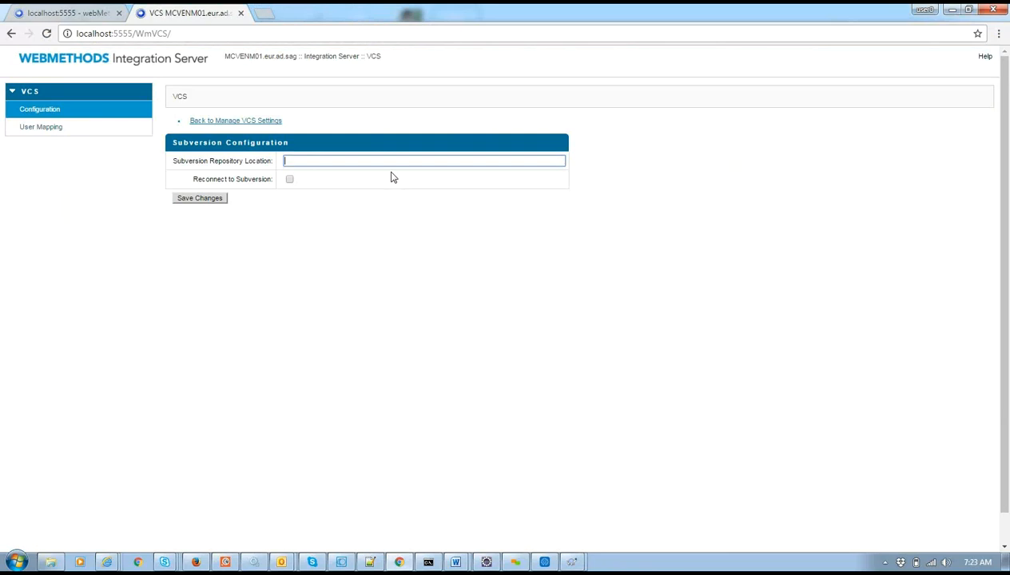
Paste the URL into Repository Location, clear it again, and view the empty User Mapping page.
type("http://vmcloud09.eur.ad.sag:18080/svn/CloudStreams-Incubator/providers/sugarcrm")
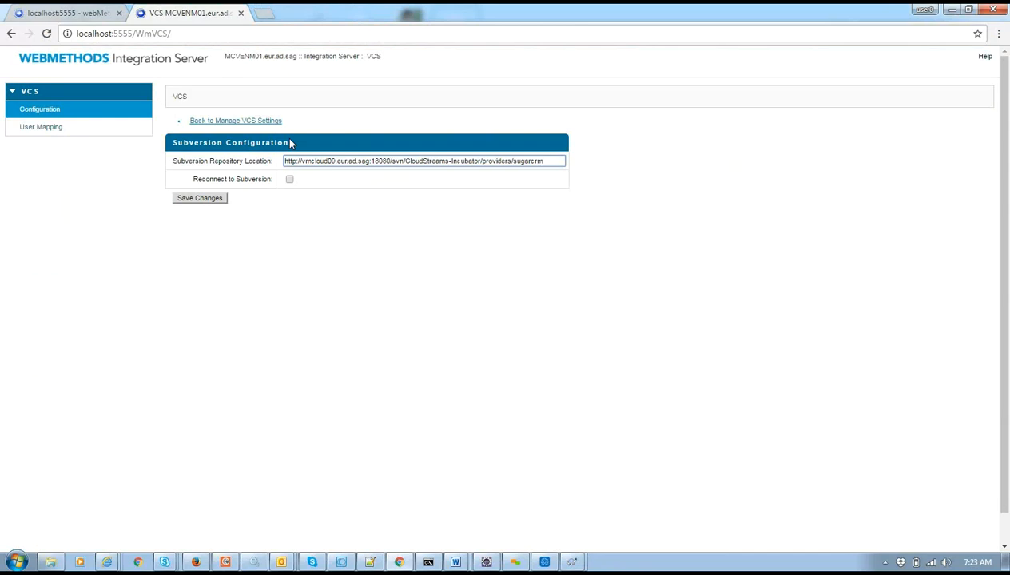
key("ctrl+a")
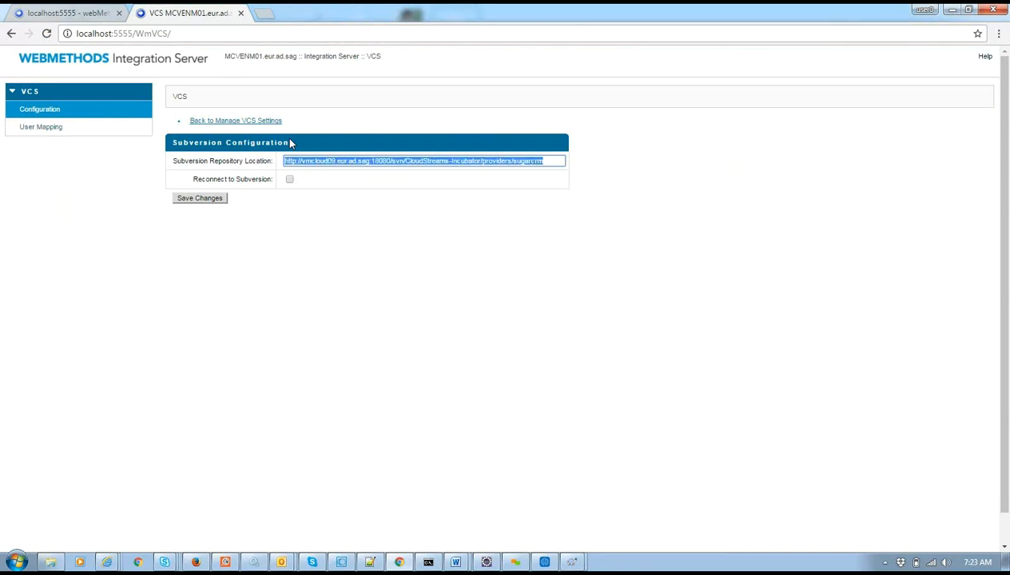
key("BackSpace")
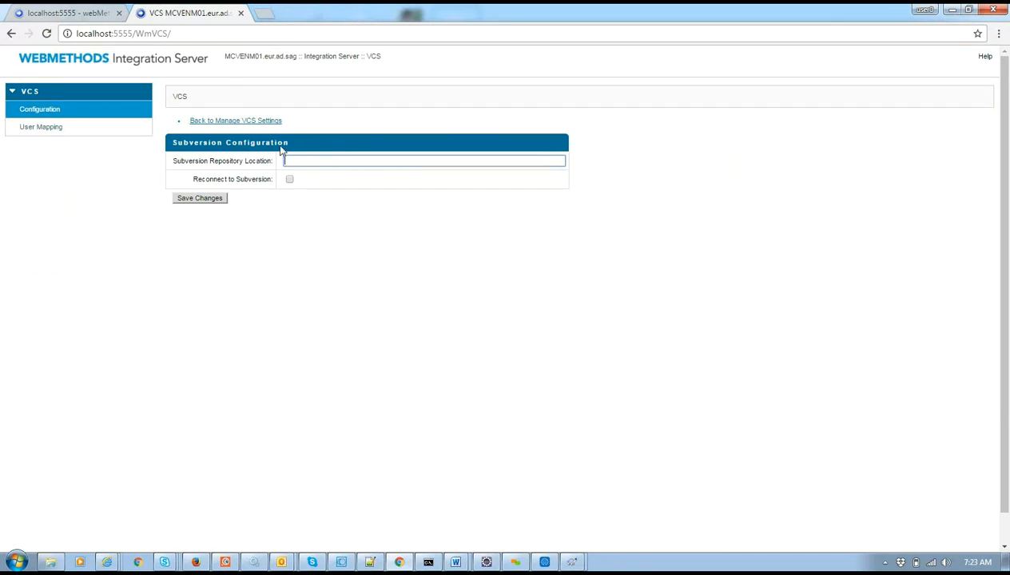
left_click(80, 130)
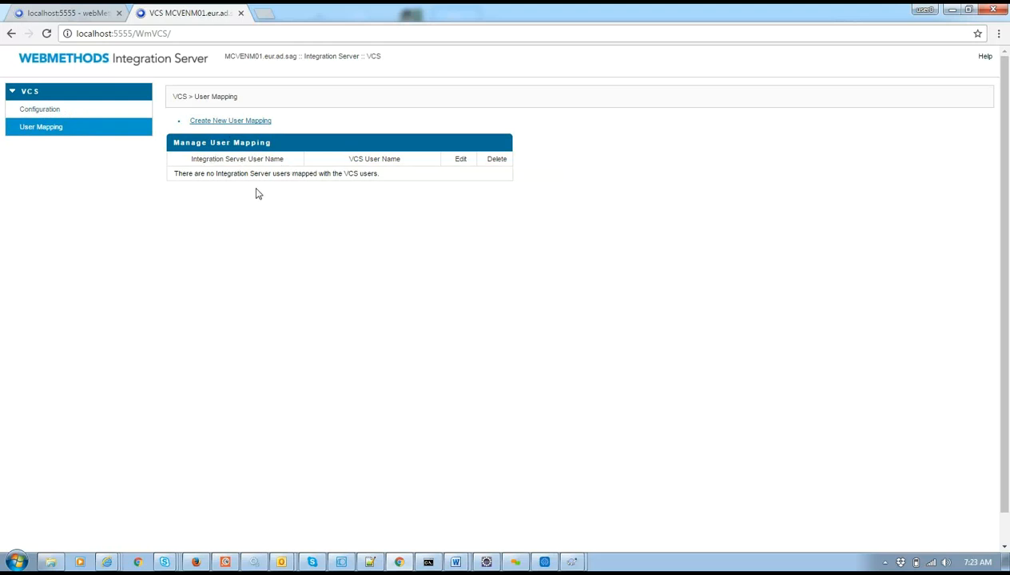
Start a new user mapping from Integration Server user 'Administrator' to VCS user 'vcsUser'.
left_click(213, 121)
left_click(299, 200)
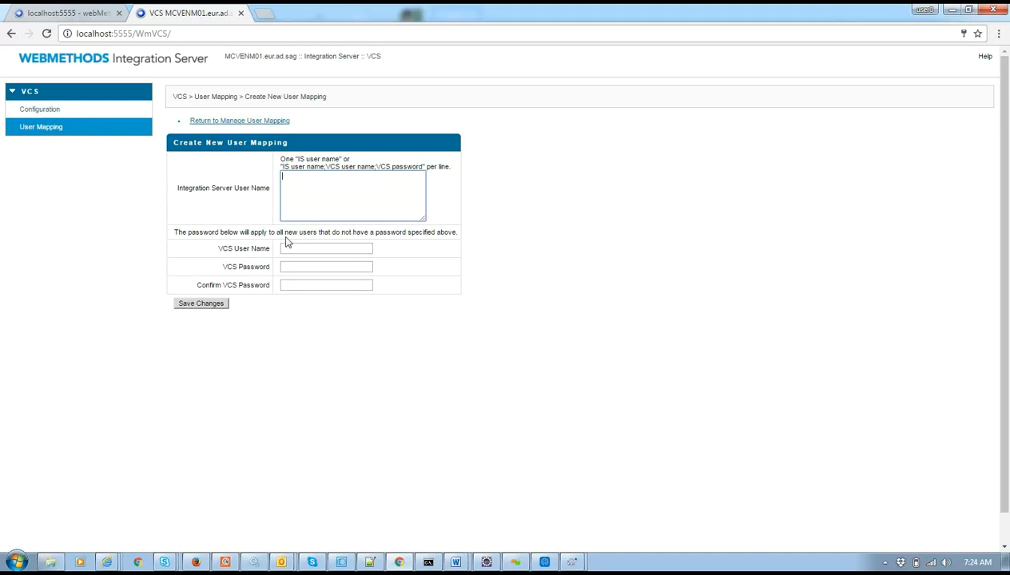
left_click(282, 248)
left_click(338, 339)
left_click(298, 184)
type("Administrator")
left_click(304, 248)
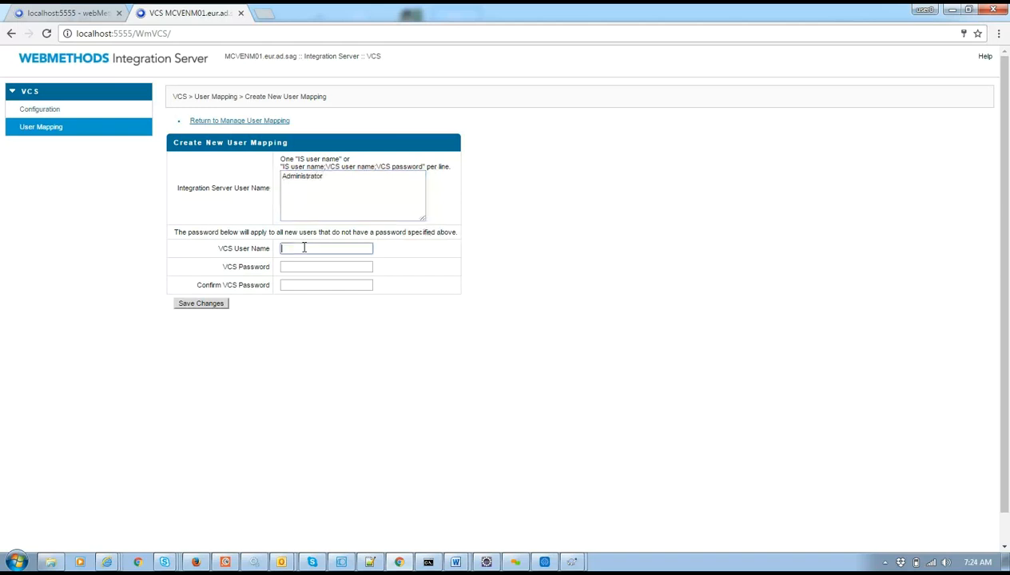
left_click(416, 299)
left_click(339, 250)
type("vcsUser")
Enter and confirm the VCS user's password for the mapping.
left_click(330, 267)
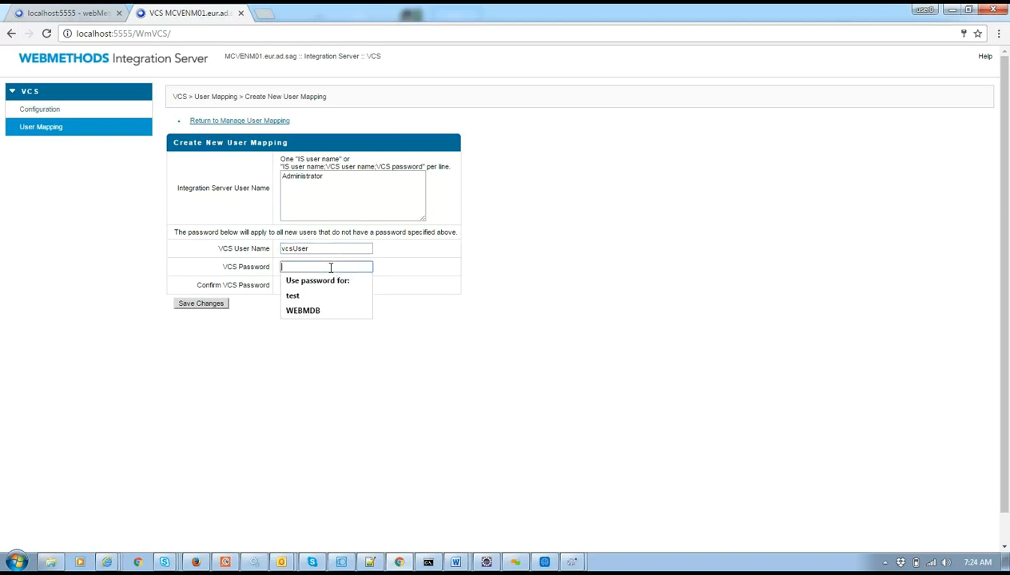
type("•••••")
left_click(320, 284)
type("••••")
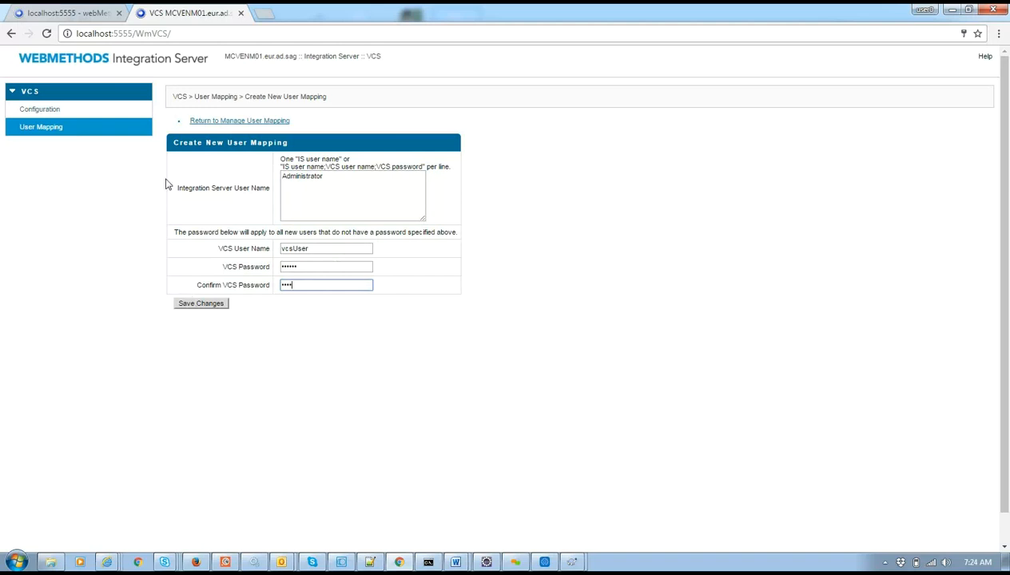
Return to Edit VCS Configuration, keep Subversion selected, then switch to Software AG Designer.
left_click(68, 118)
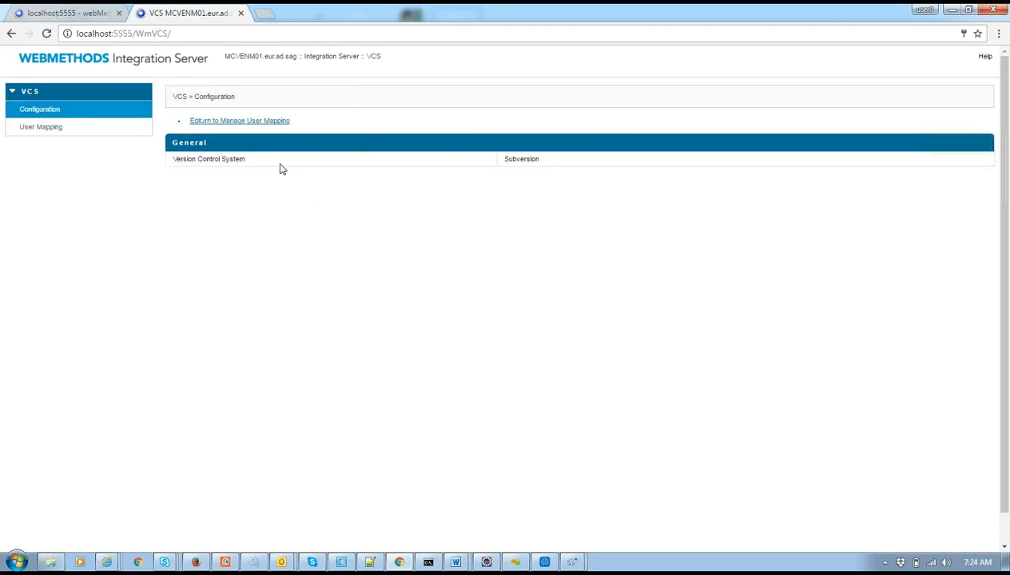
left_click(202, 122)
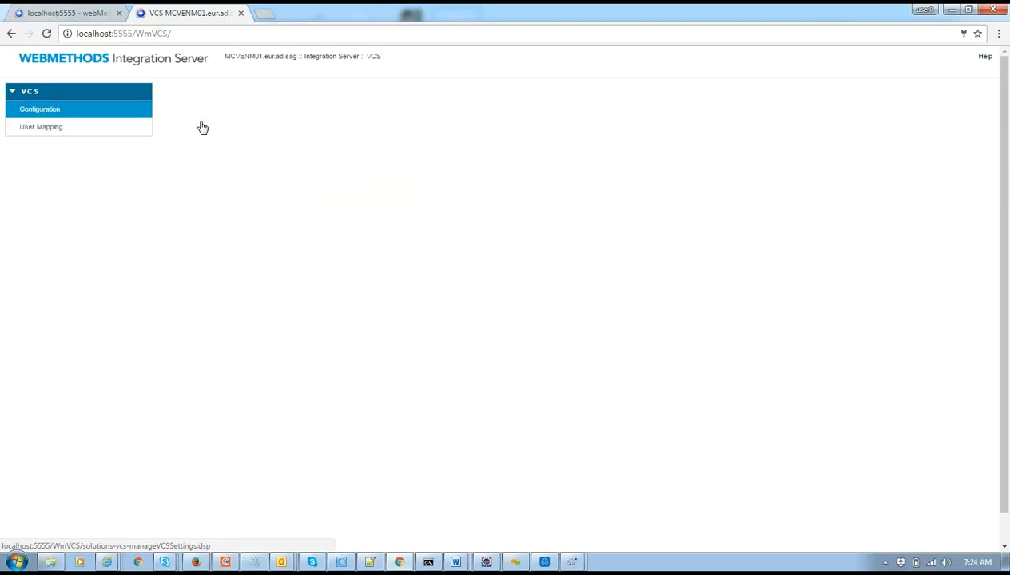
left_click(373, 176)
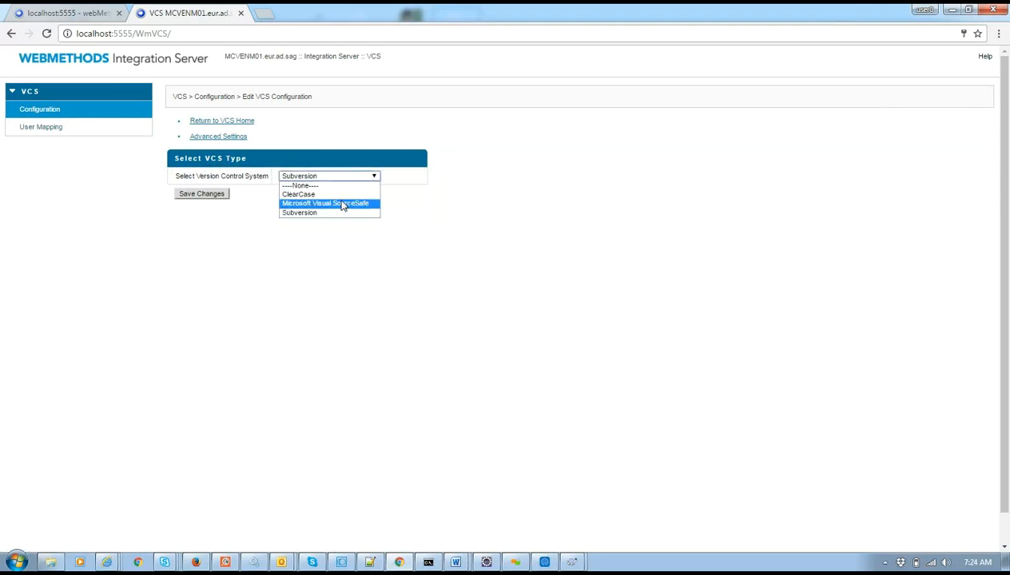
left_click(379, 223)
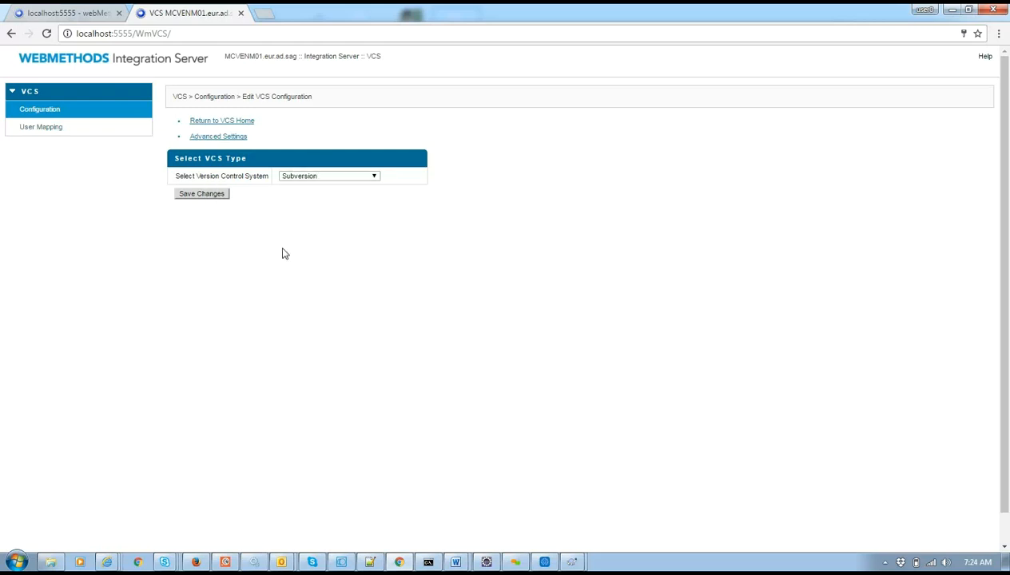
left_click(341, 561)
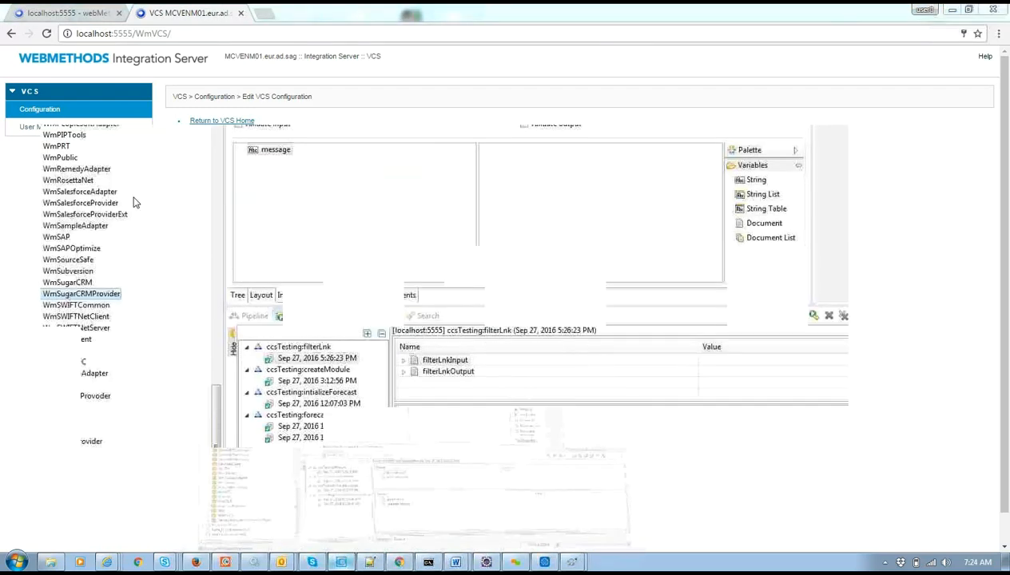
Expand the Test package in Package Navigator and open insert_with_local_trans's context menu.
left_click(90, 283)
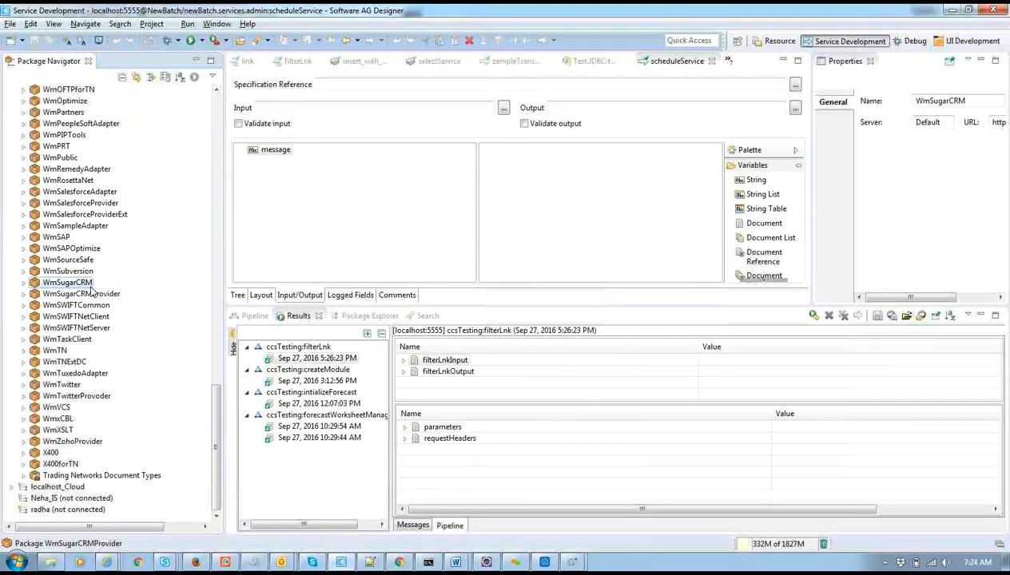
double_click(90, 284)
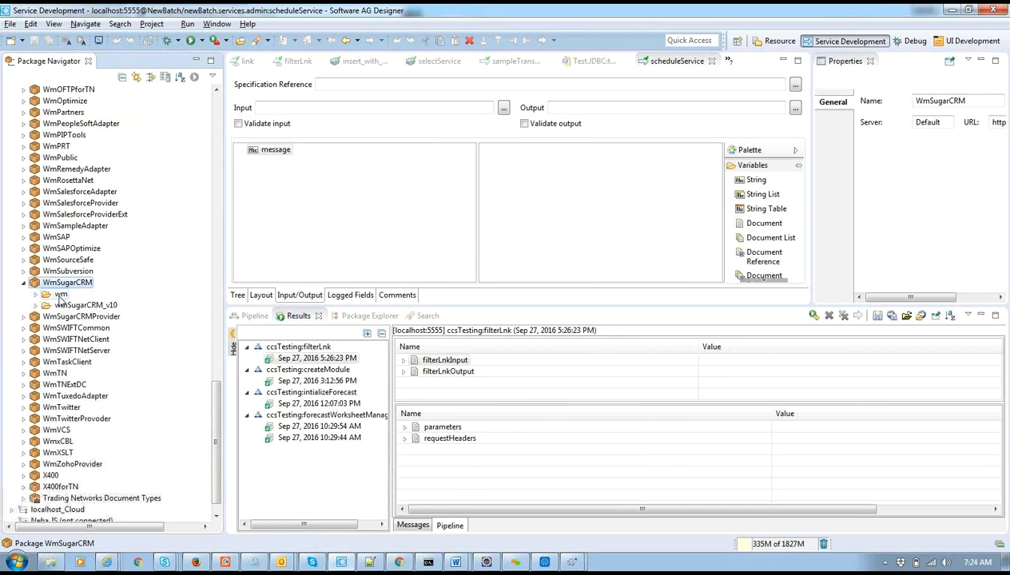
double_click(70, 283)
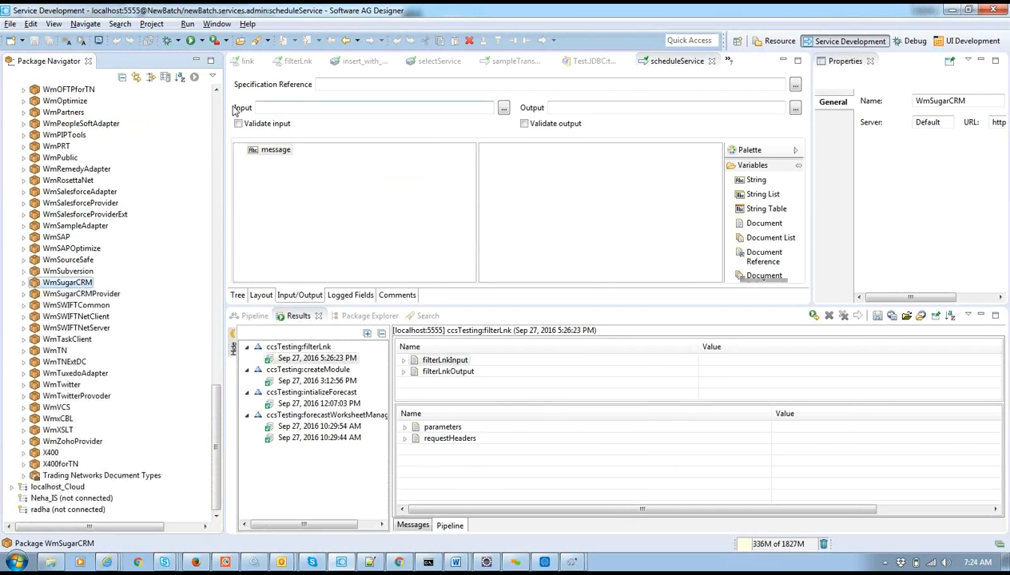
scroll(218, 115, "up", 20)
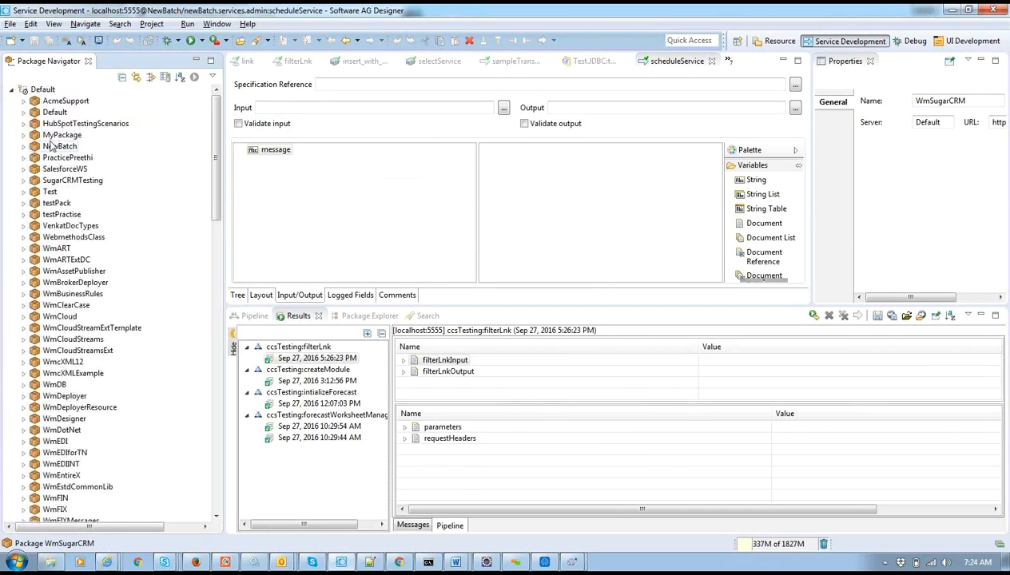
double_click(49, 193)
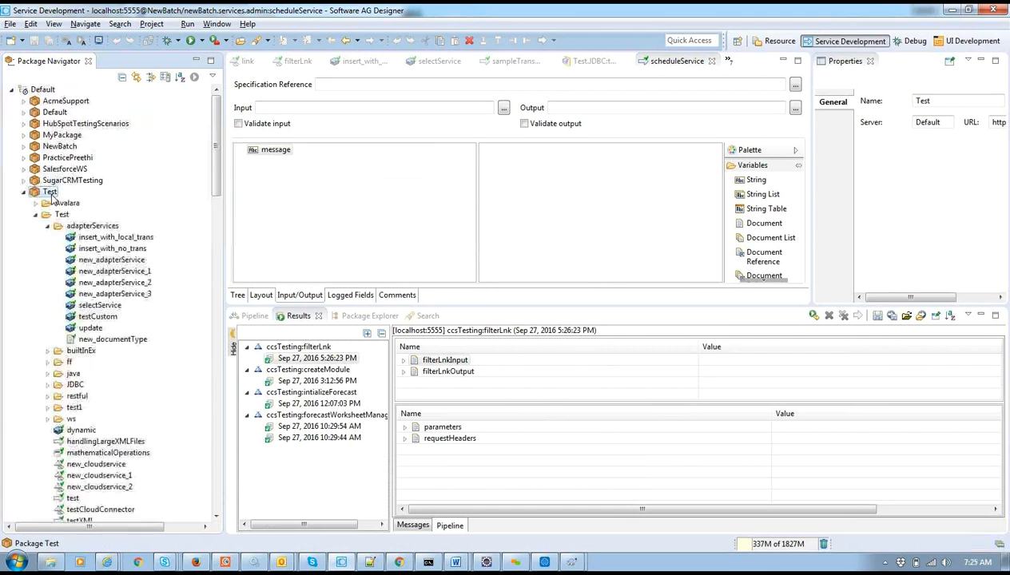
left_click(104, 238)
right_click(105, 241)
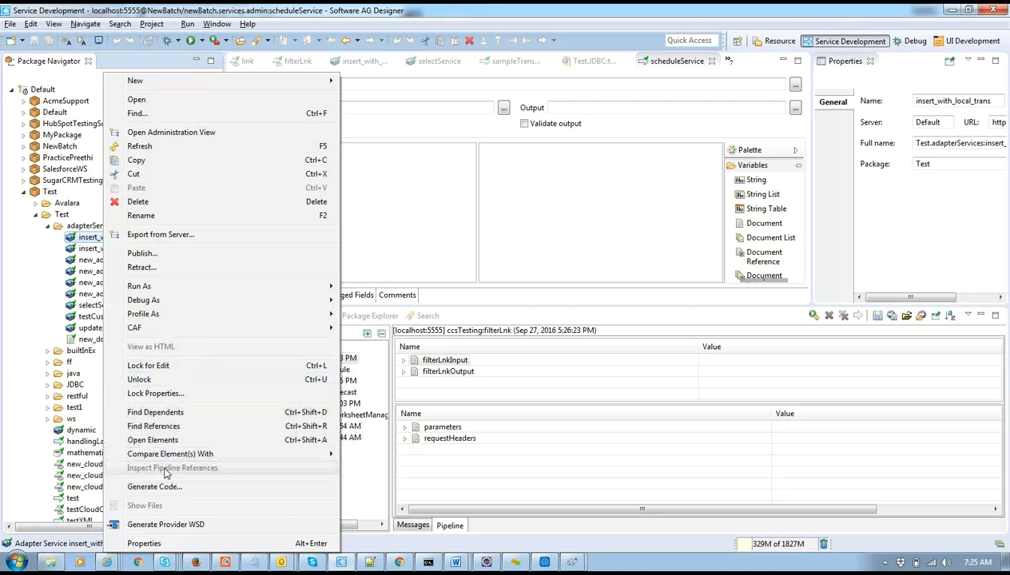
mouse_move(398, 562)
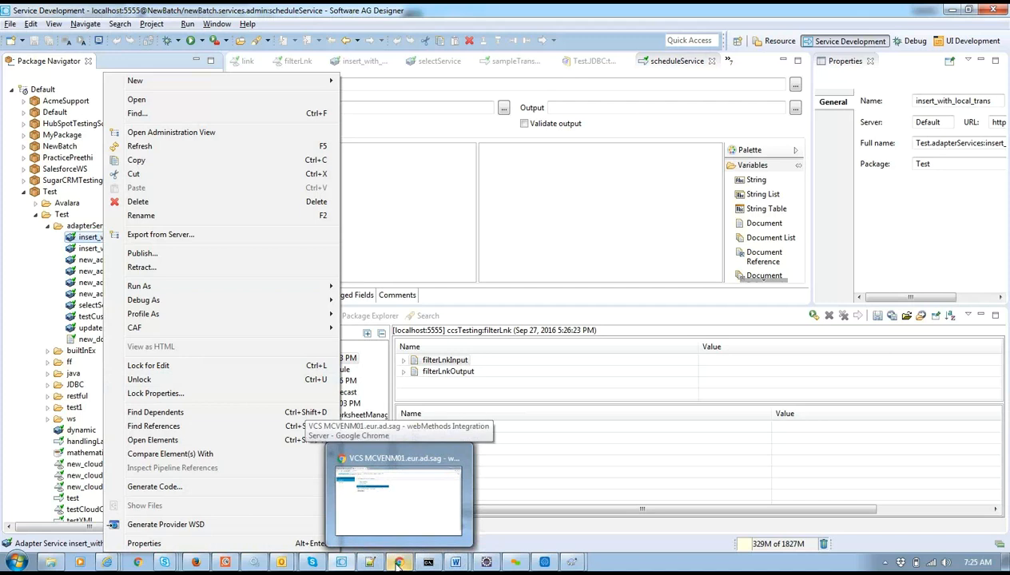
Save the Edit VCS Configuration page with Subversion in Chrome, then return to Designer.
left_click(391, 519)
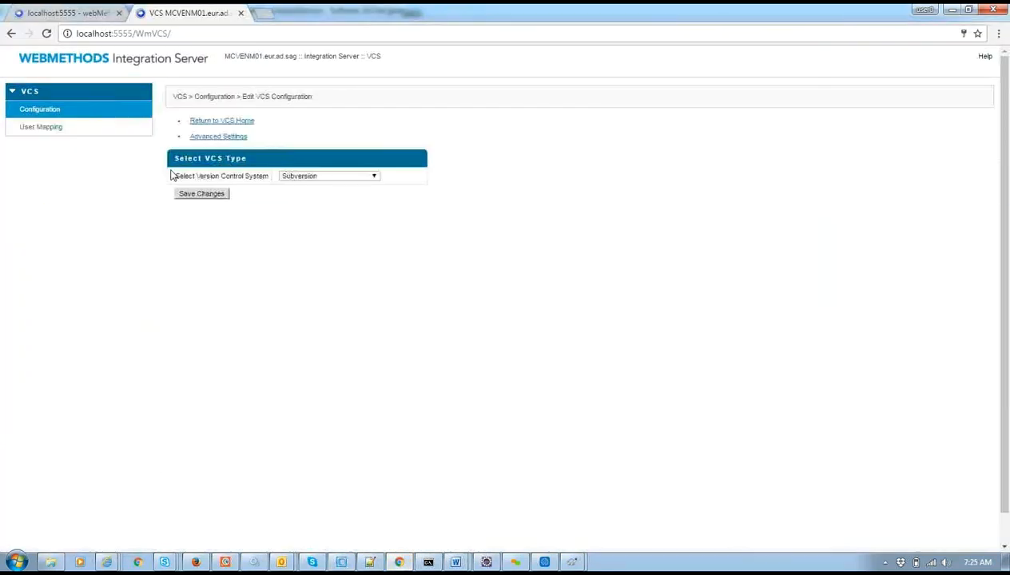
left_click(224, 195)
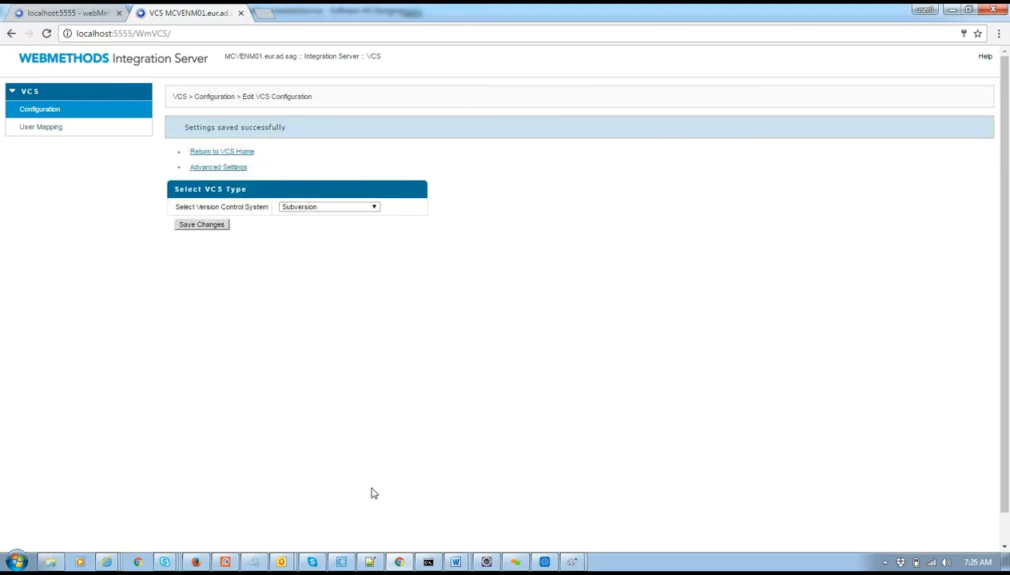
left_click(341, 562)
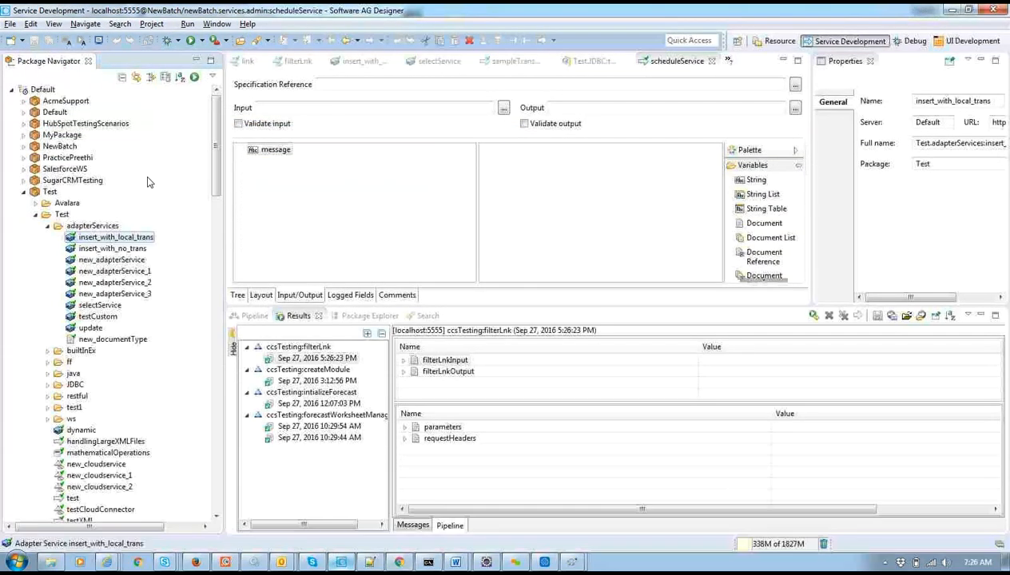
Refresh the Default server's package tree in Designer and bring the Integration Server page back in Chrome.
left_click(44, 90)
right_click(45, 91)
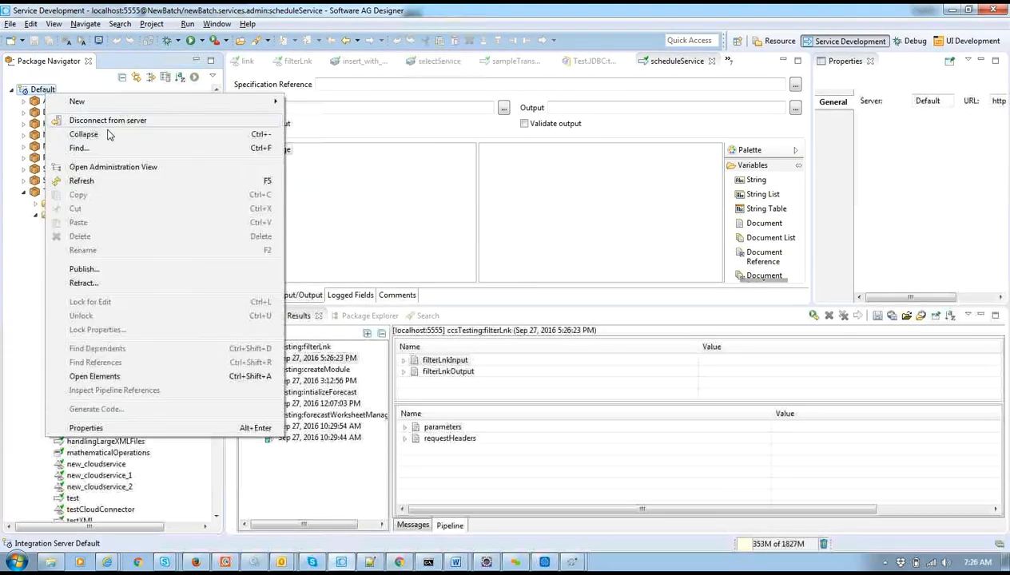
left_click(100, 186)
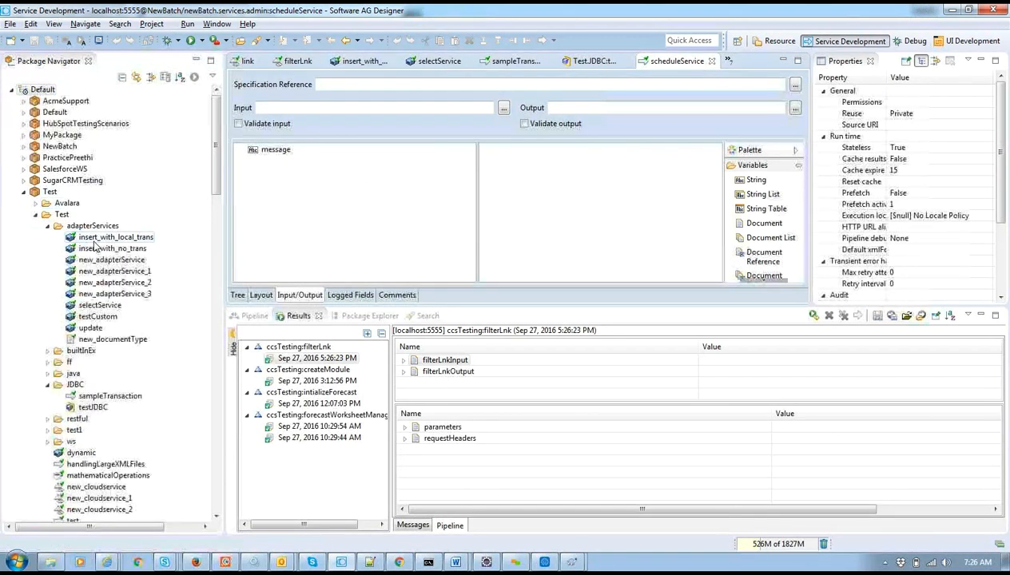
right_click(93, 243)
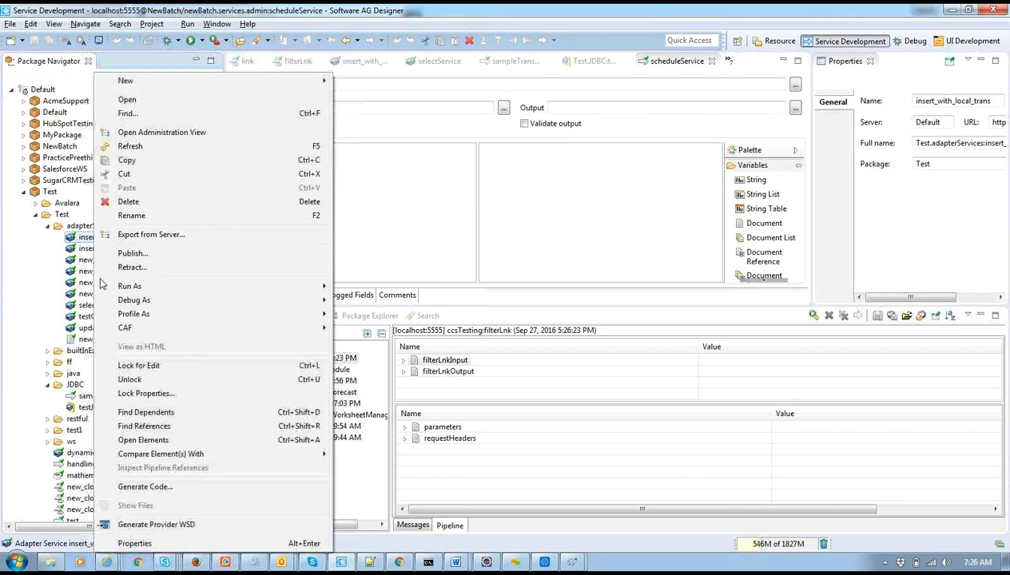
left_click(4, 440)
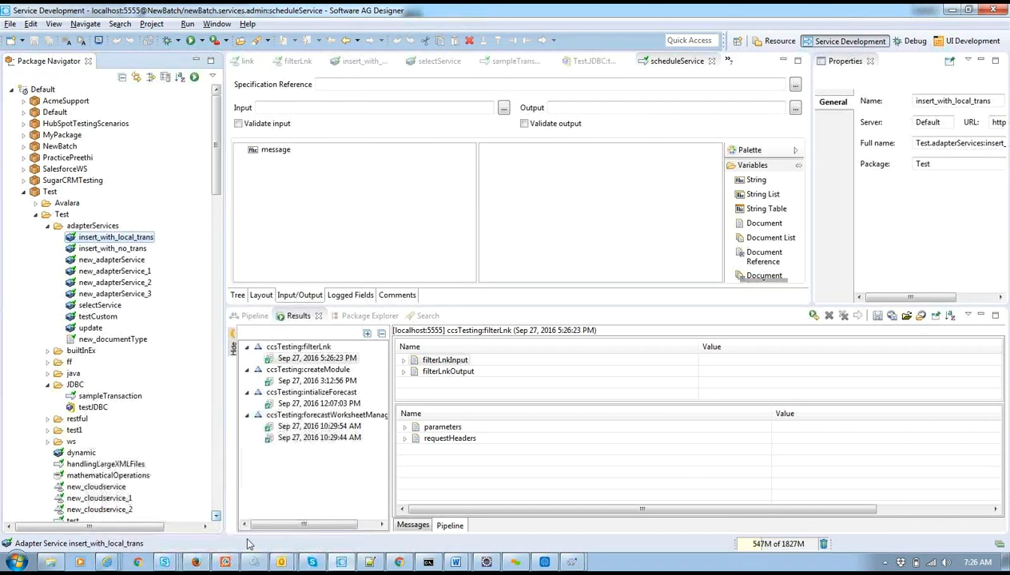
left_click(406, 562)
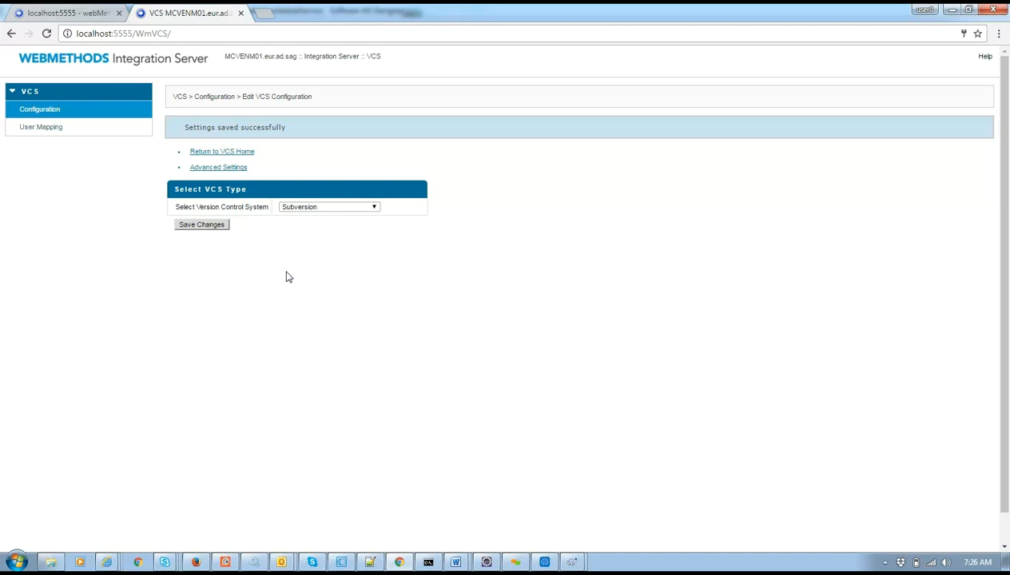
Set the Version Control System to ----None---- and save the changes.
left_click(327, 209)
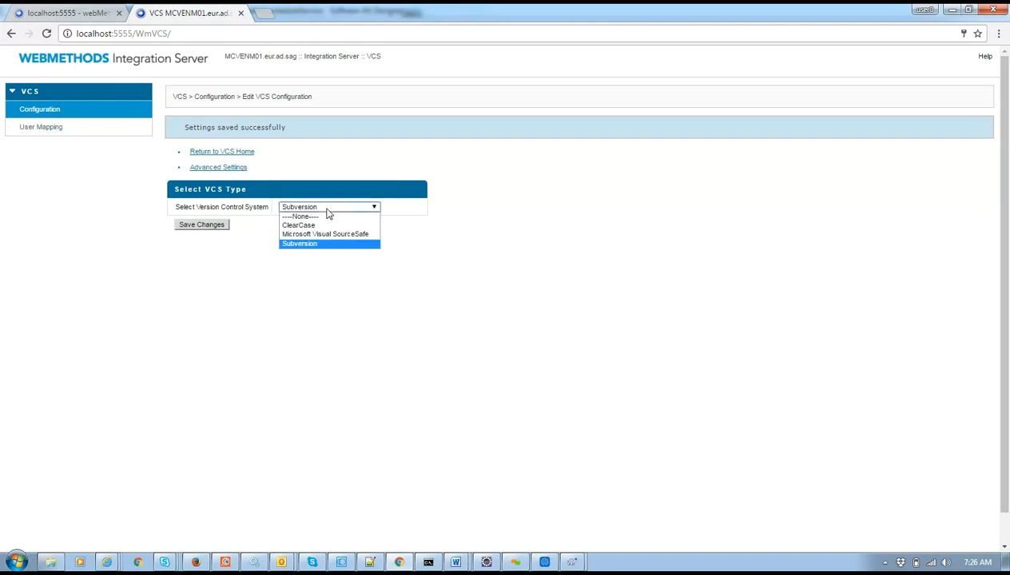
left_click(320, 223)
left_click(211, 226)
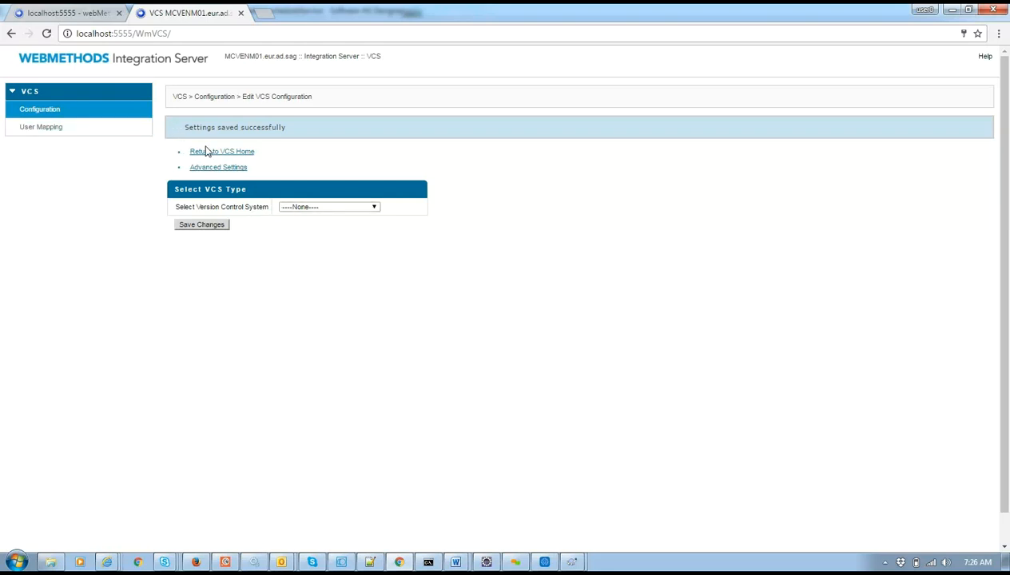
Check the VCS Advanced Settings, then view the still-empty VCS User Mapping list.
left_click(300, 206)
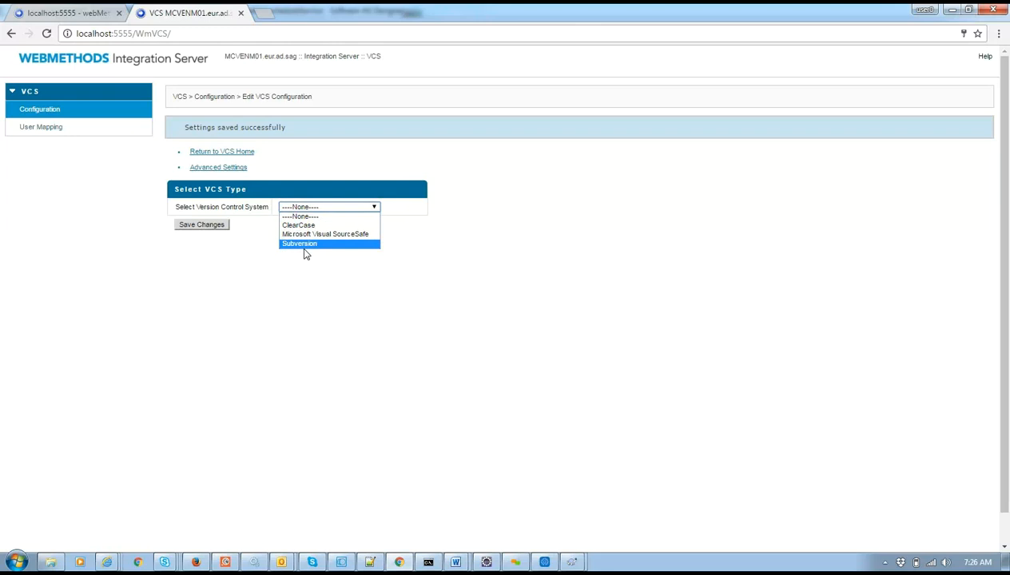
left_click(235, 168)
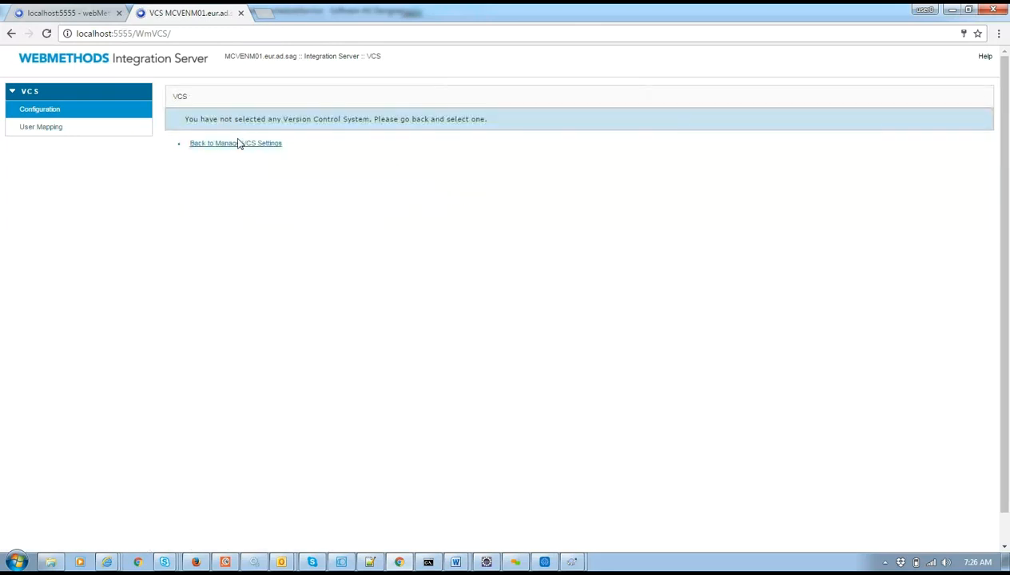
left_click(237, 145)
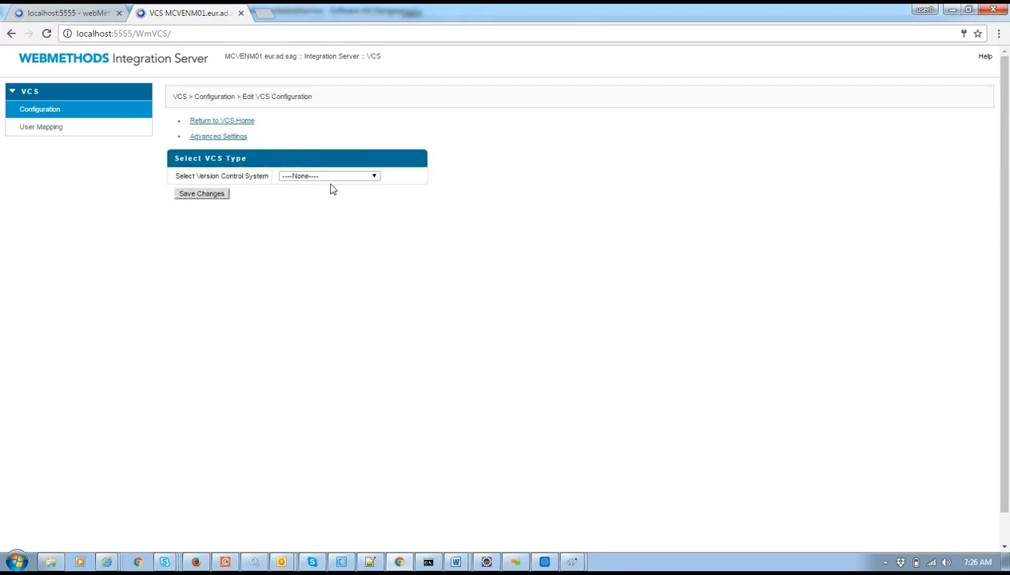
left_click(123, 129)
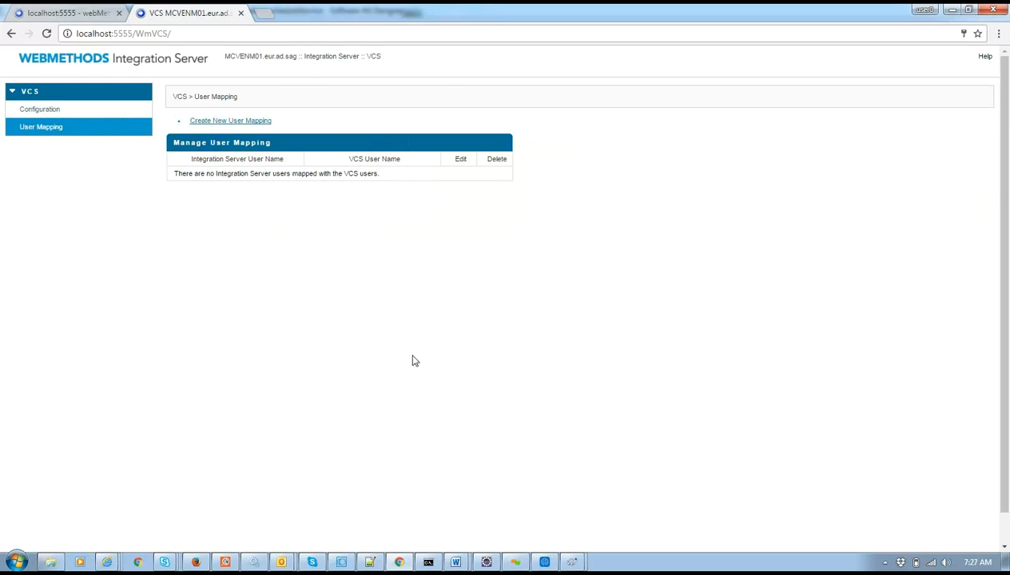
left_click(342, 563)
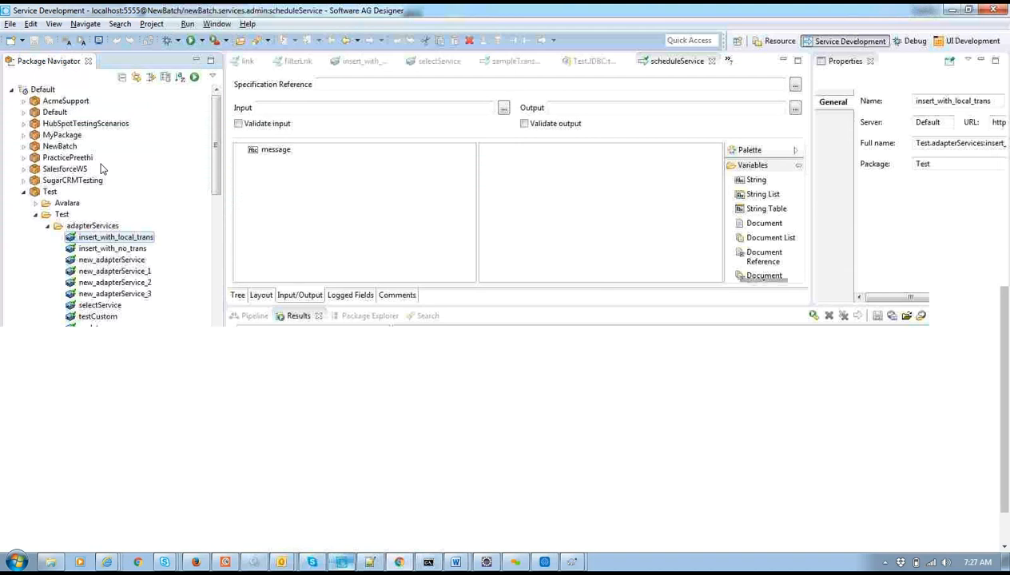
Close the scheduleService, Test.JDBC and all other open editors, and collapse the Test package.
right_click(137, 237)
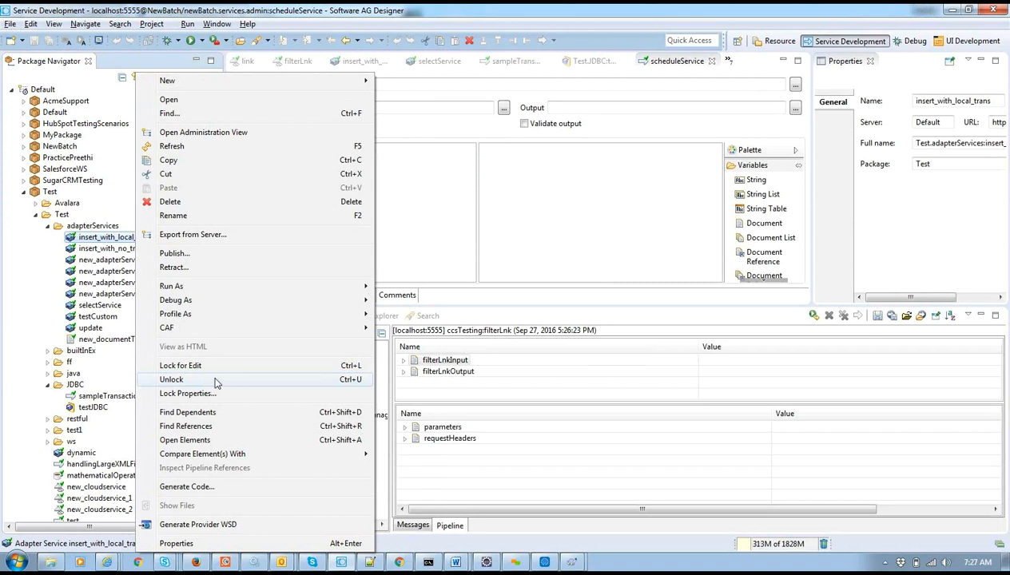
left_click(537, 192)
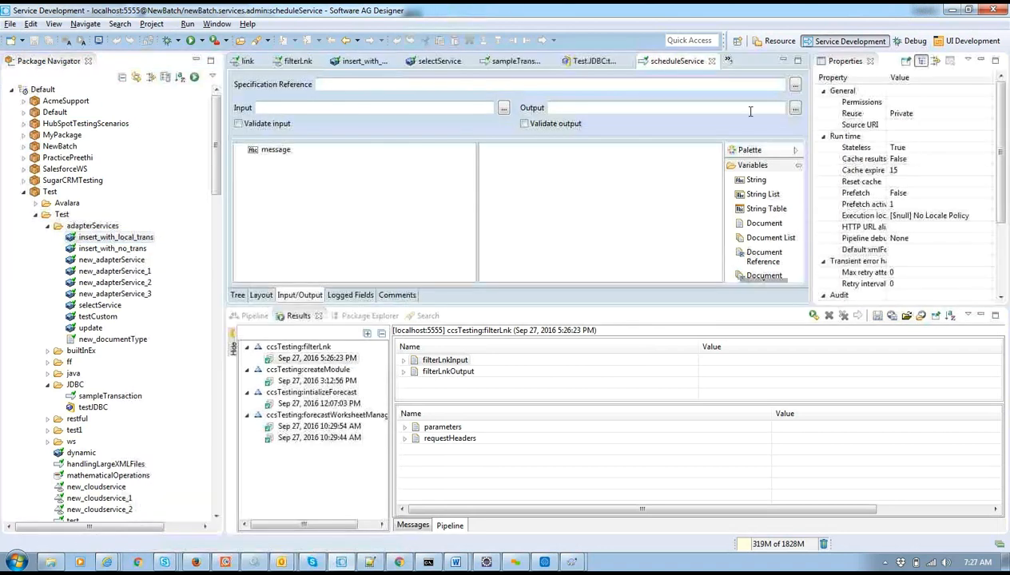
left_click(712, 62)
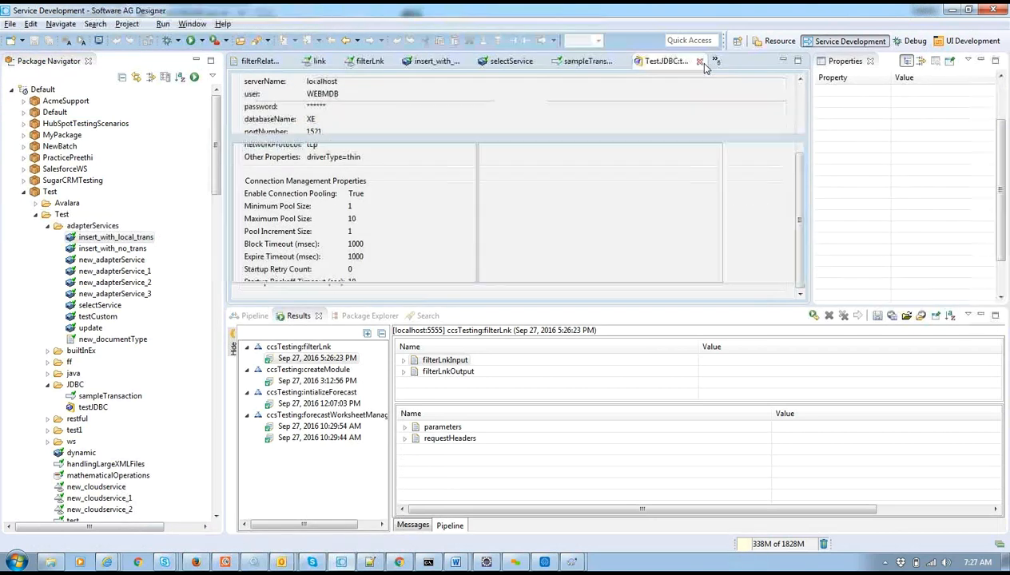
left_click(700, 62)
right_click(684, 67)
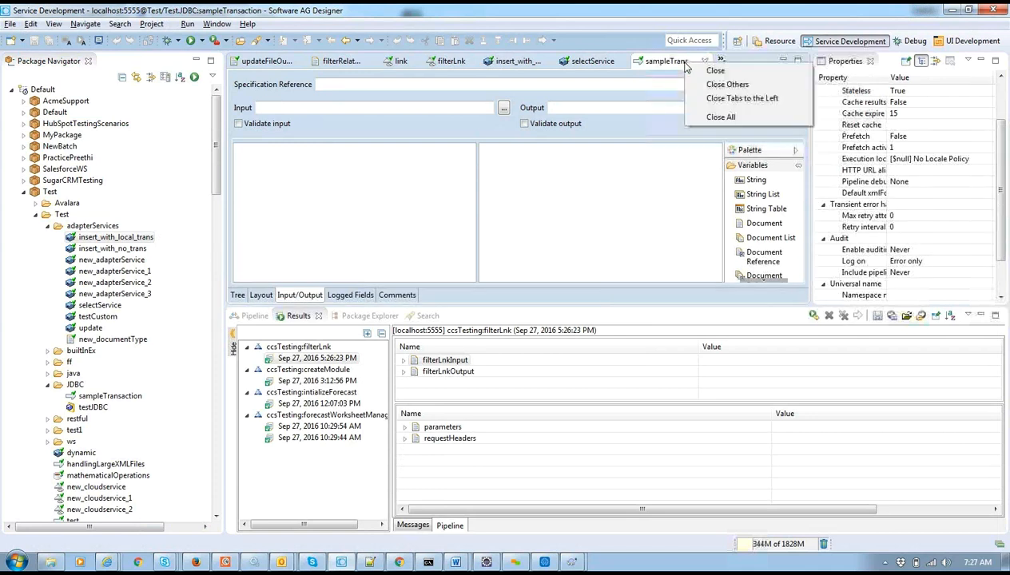
left_click(727, 121)
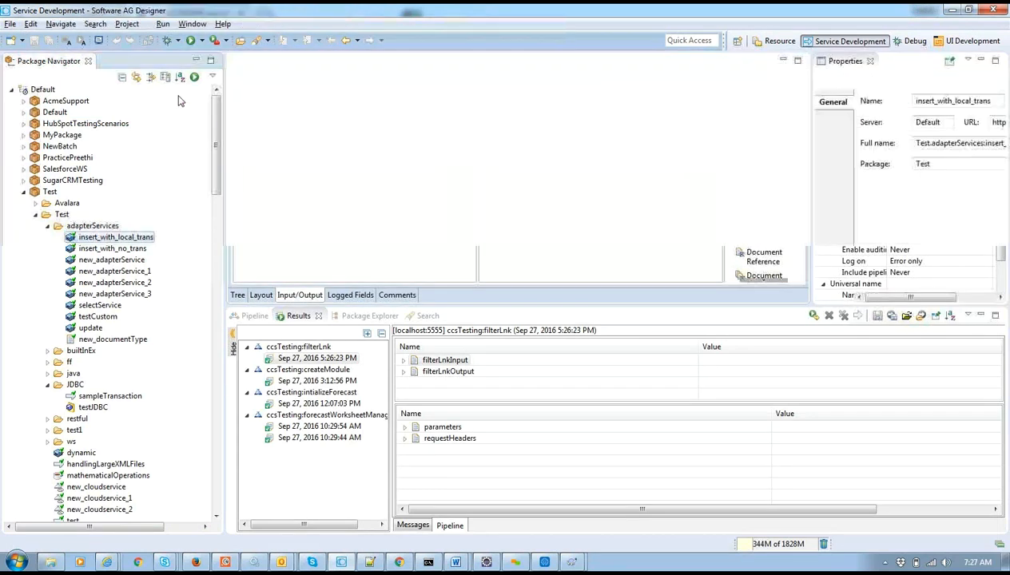
double_click(49, 192)
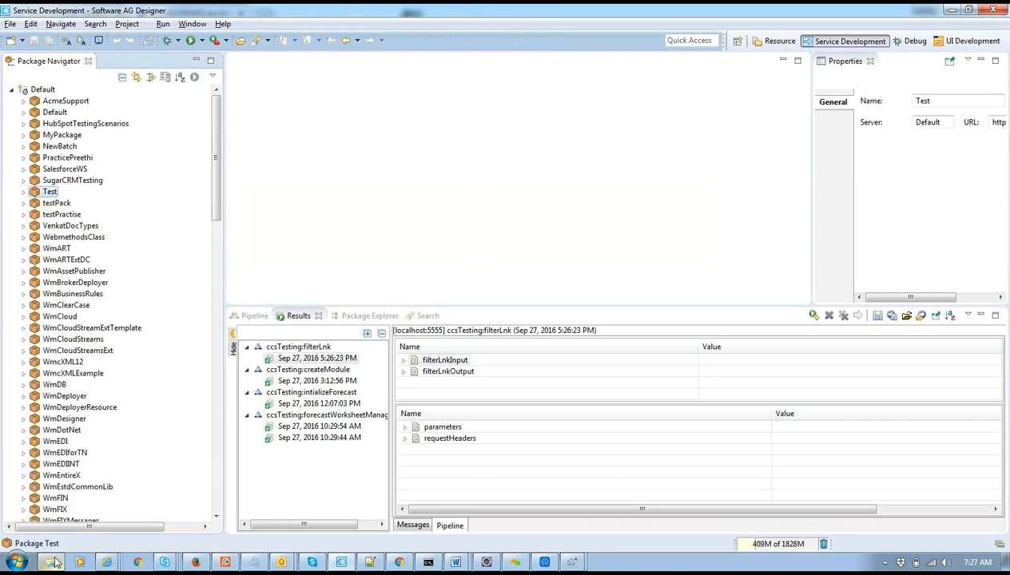
left_click(51, 561)
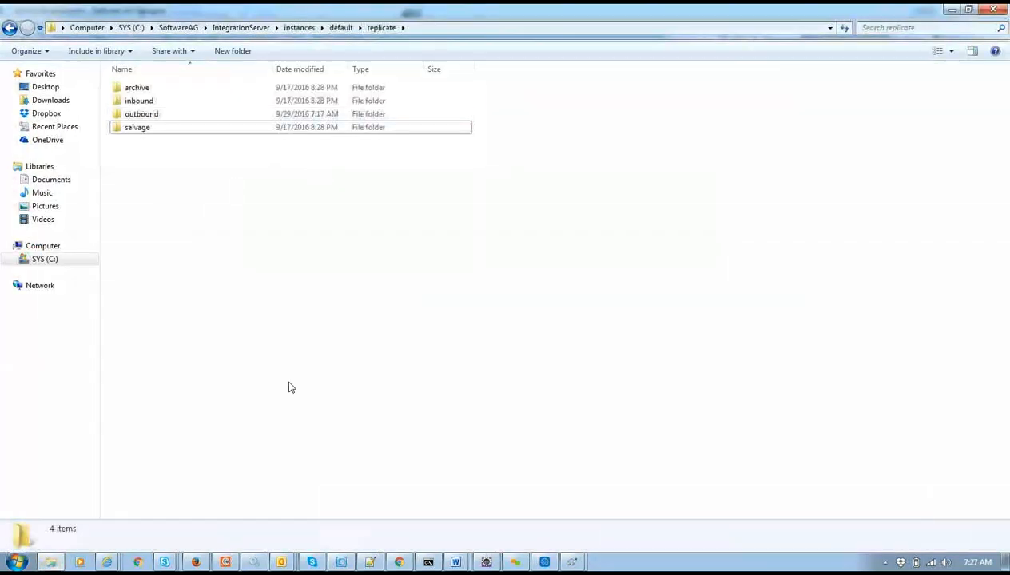
Launch Solutions > Deployer from the localhost:5555 administration tab.
left_click(399, 562)
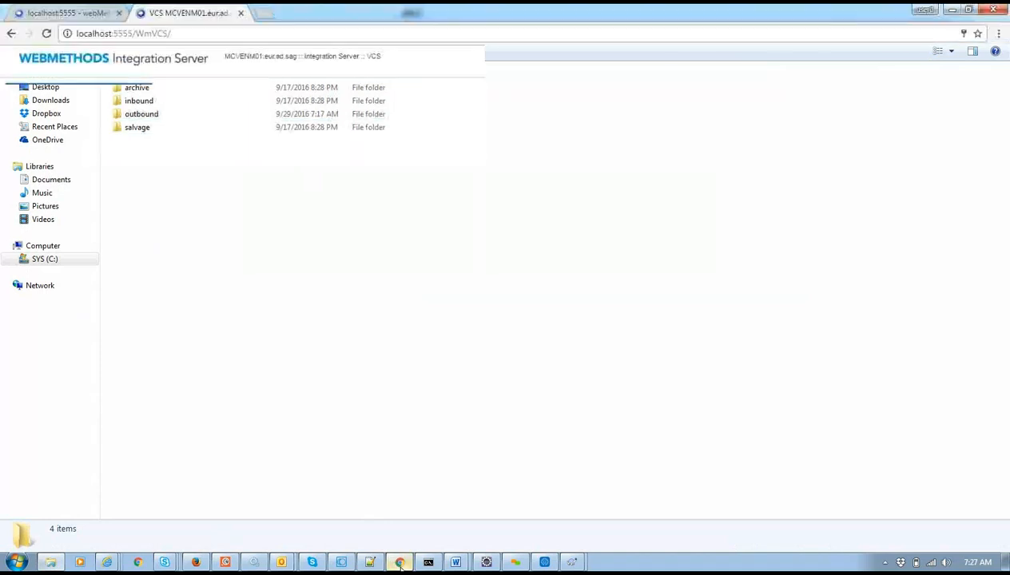
left_click(68, 13)
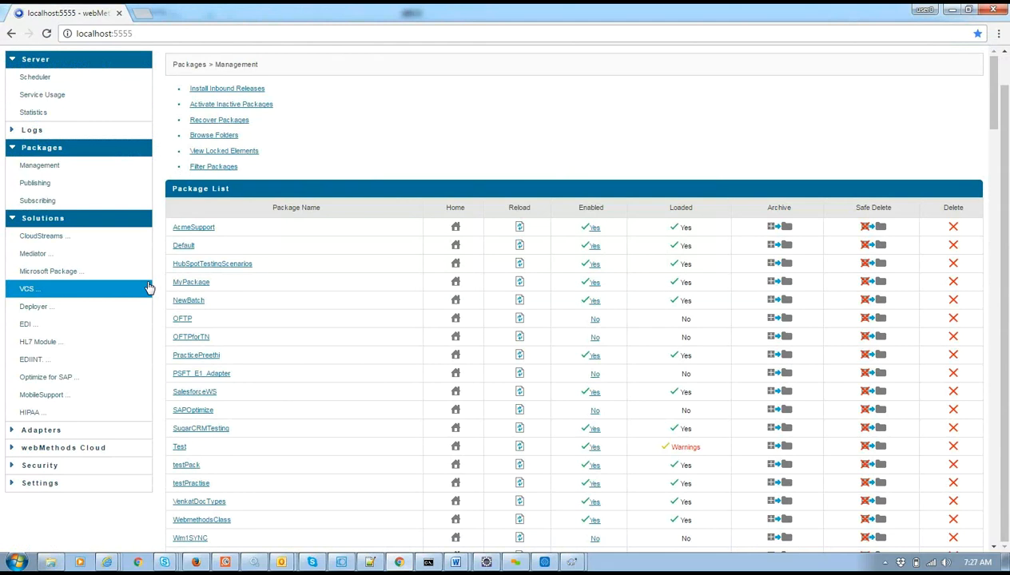
left_click(83, 309)
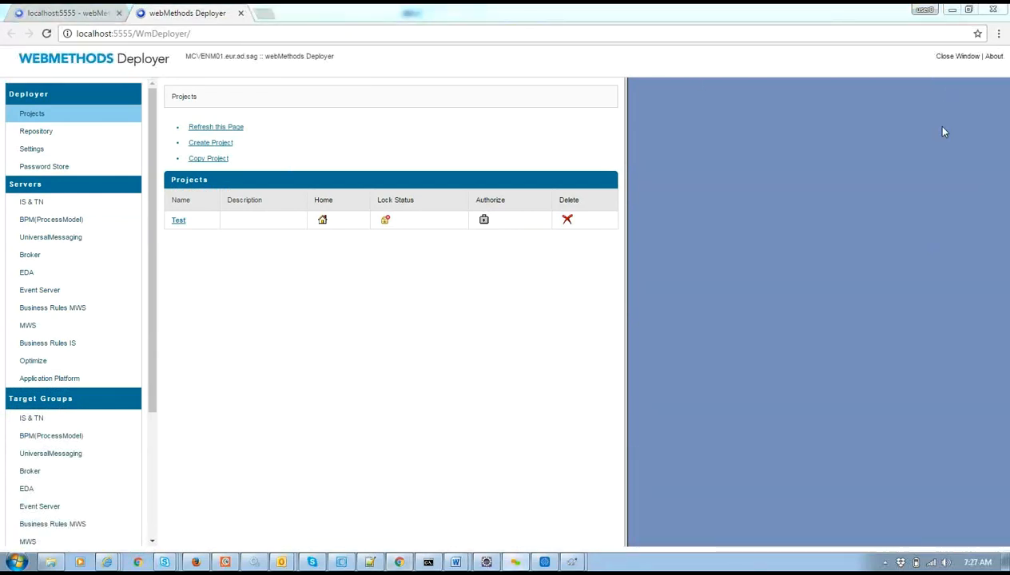
Return to the Deployer Projects page and view the empty IS & TN target groups.
left_click(51, 13)
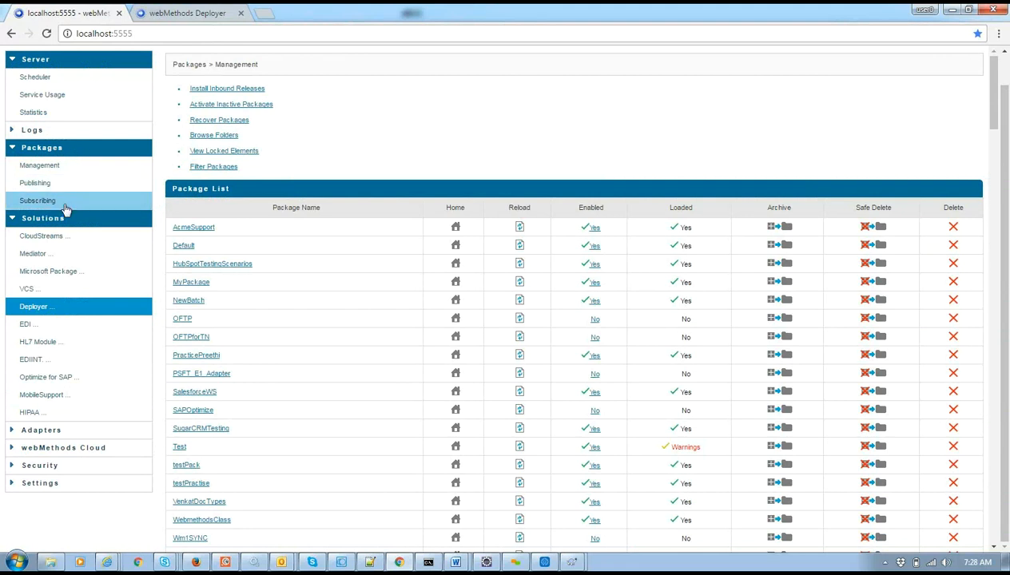
left_click(200, 13)
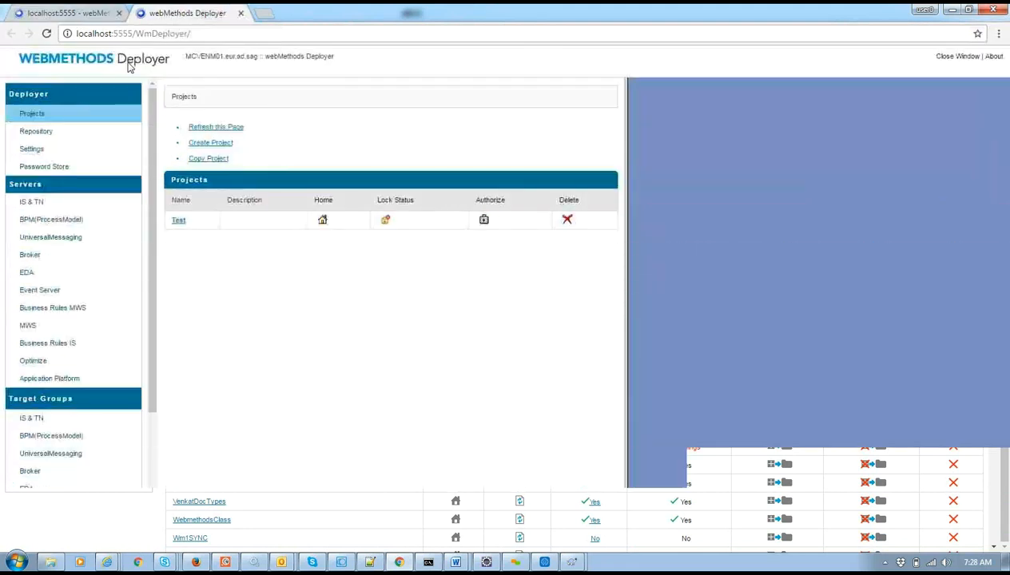
double_click(159, 34)
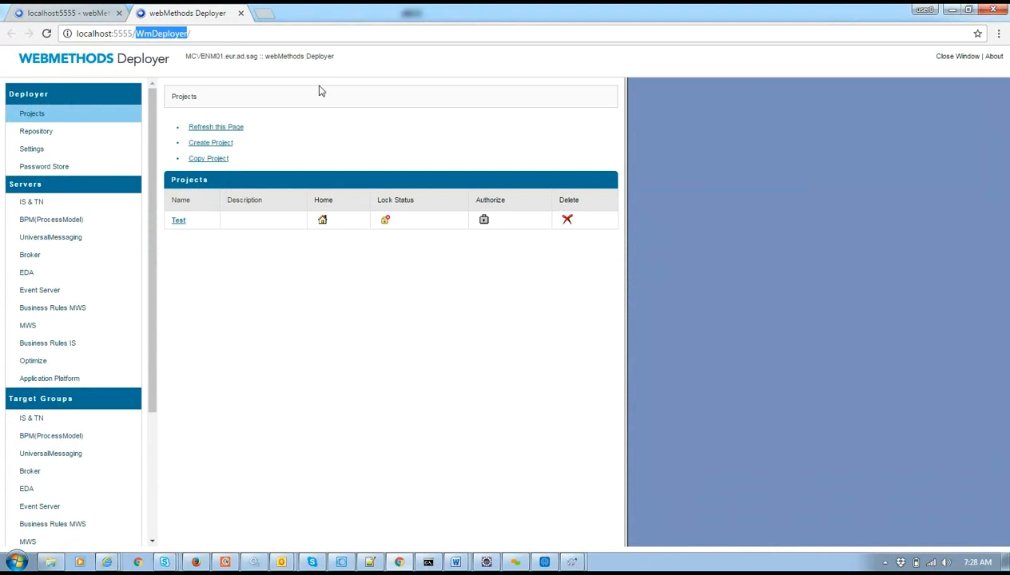
left_click(948, 129)
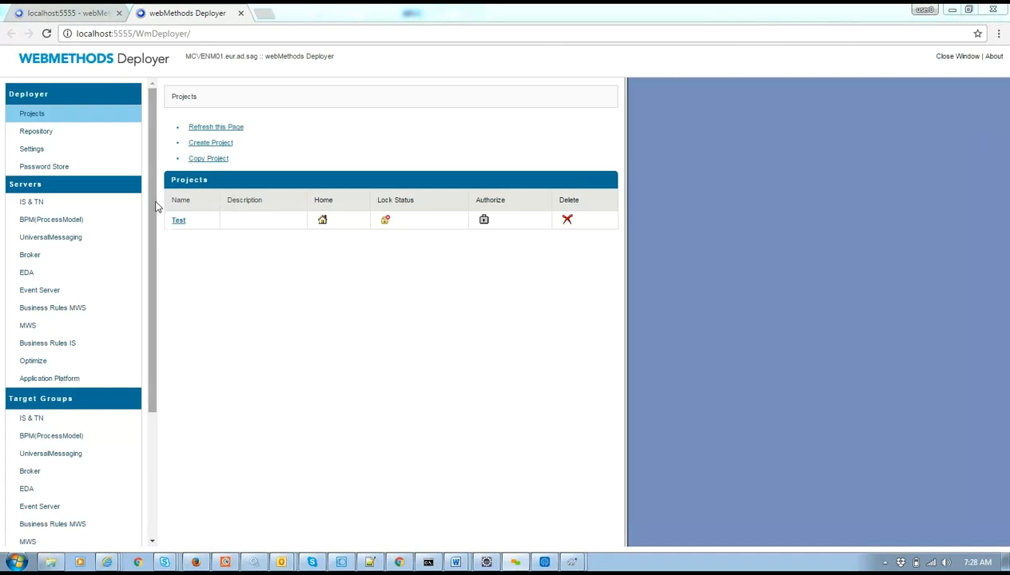
scroll(182, 282, "down", 3)
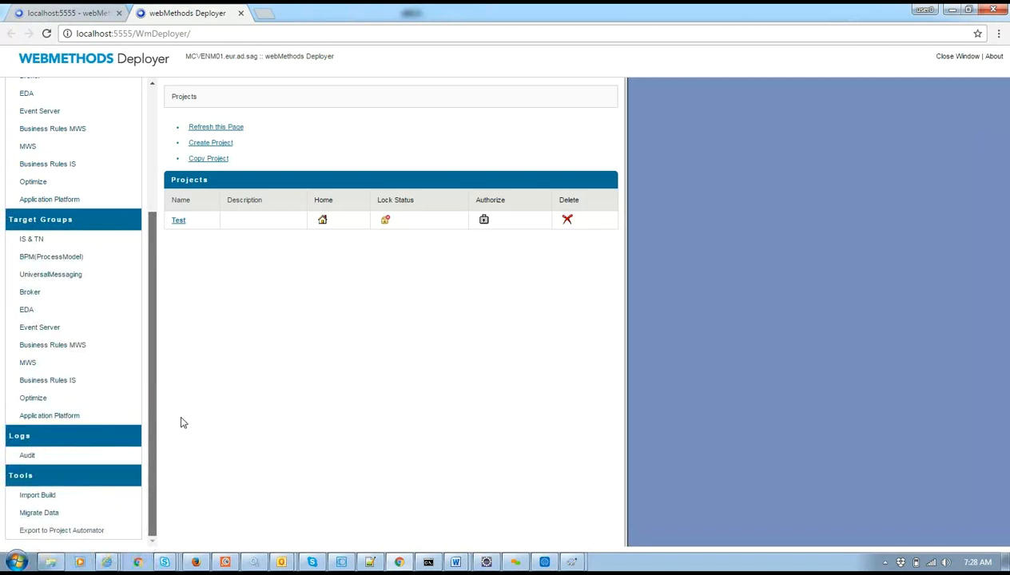
left_click(34, 241)
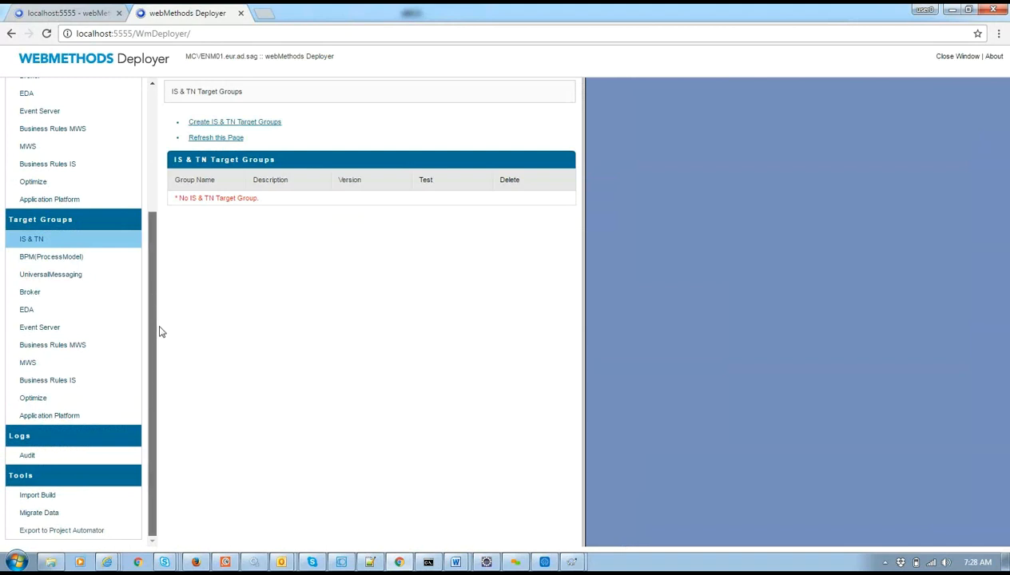
Check the IS & TN remote servers list, which shows the single alias local.
scroll(157, 280, "up", 1)
scroll(153, 237, "up", 4)
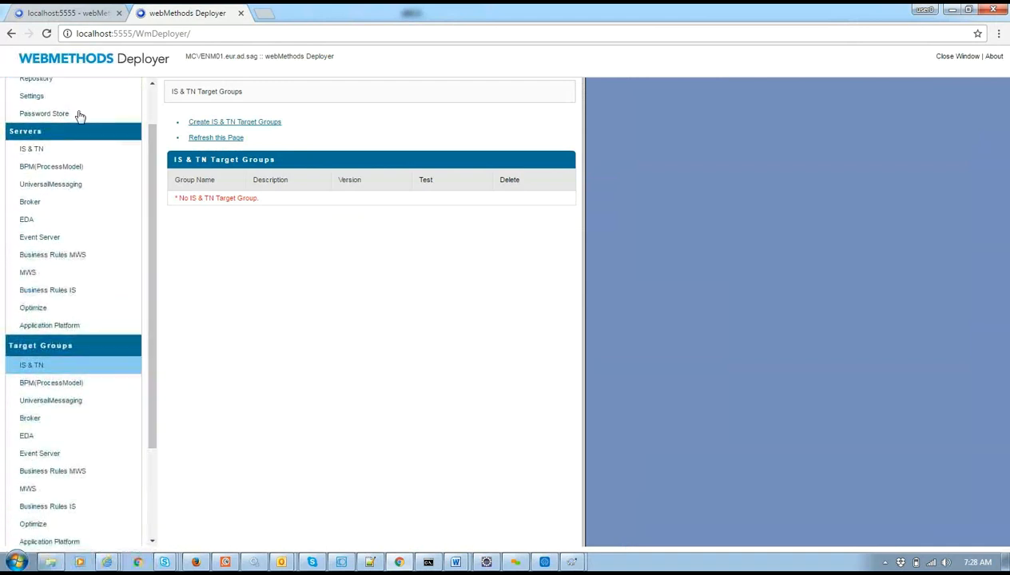
left_click(42, 150)
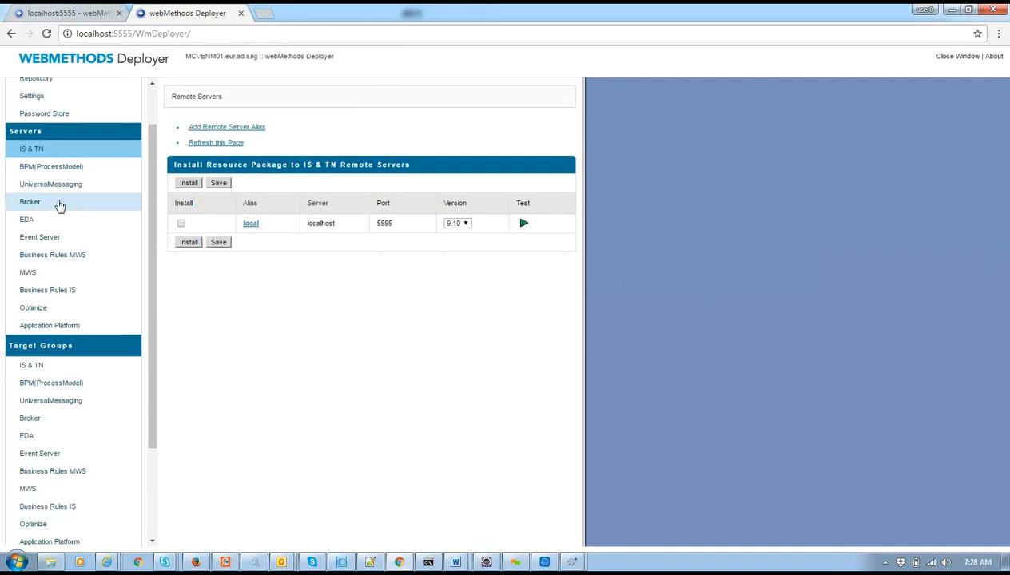
left_click(80, 12)
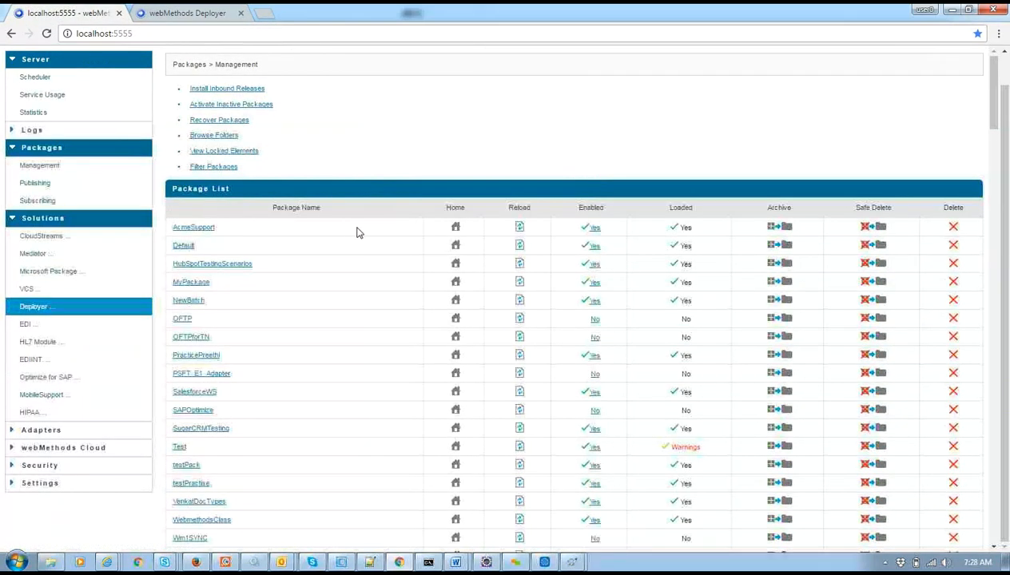
Search the Integration Server package list for 'Resource' to find WmDeployerResource.
key("alt+Tab")
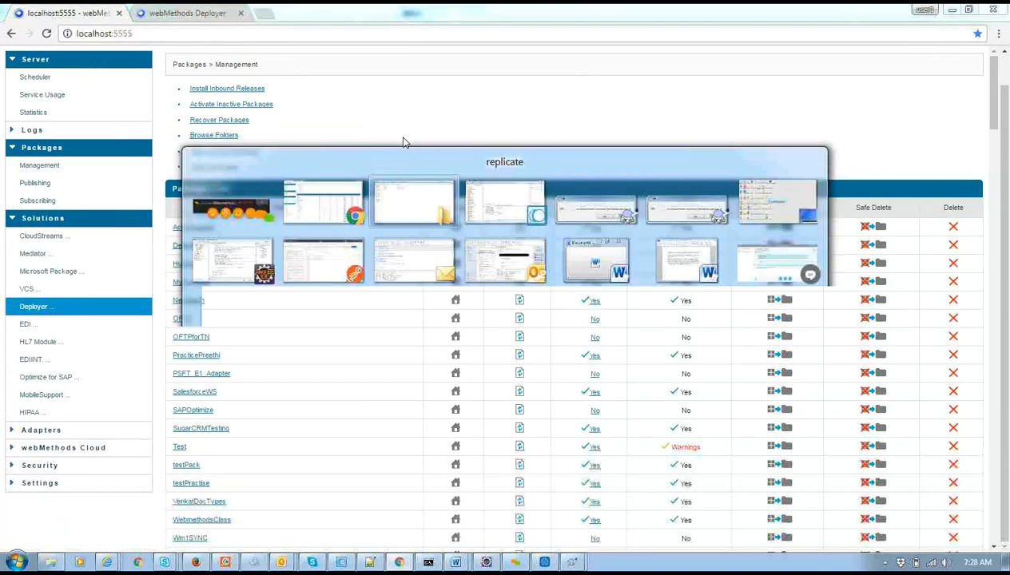
key("alt+Tab")
left_click(199, 17)
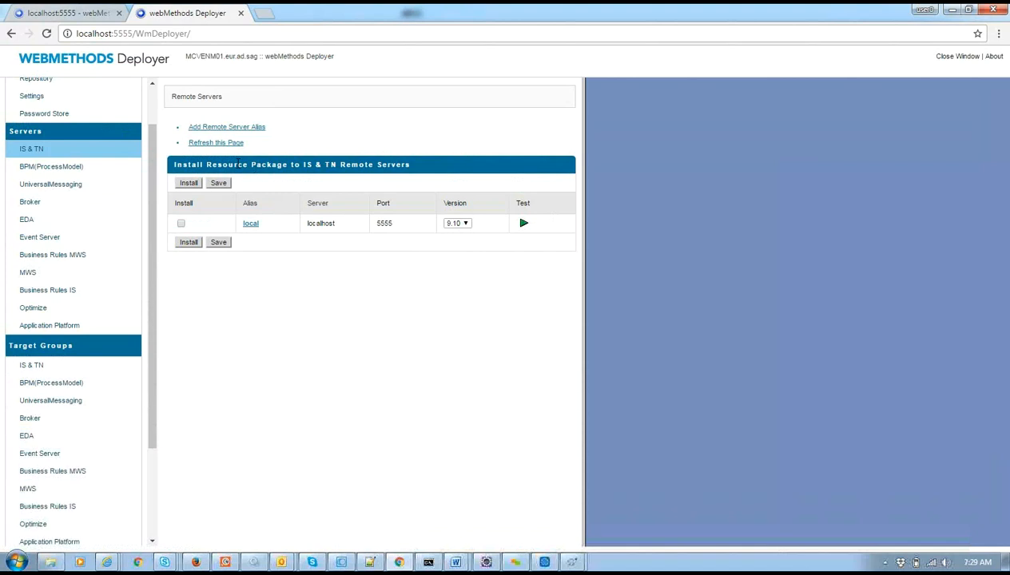
left_click(80, 12)
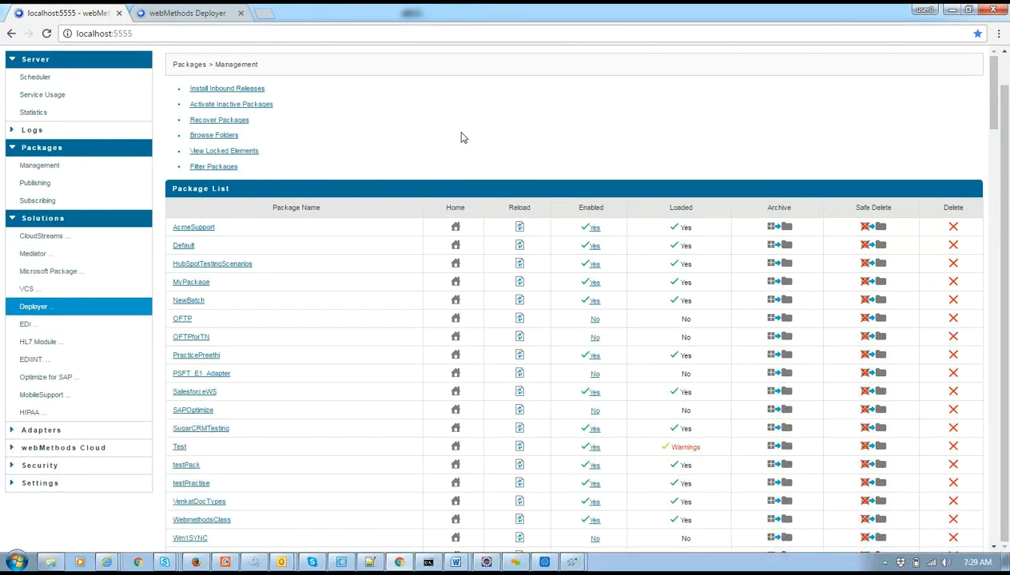
key("ctrl+f")
type("wm")
key("BackSpace")
key("BackSpace")
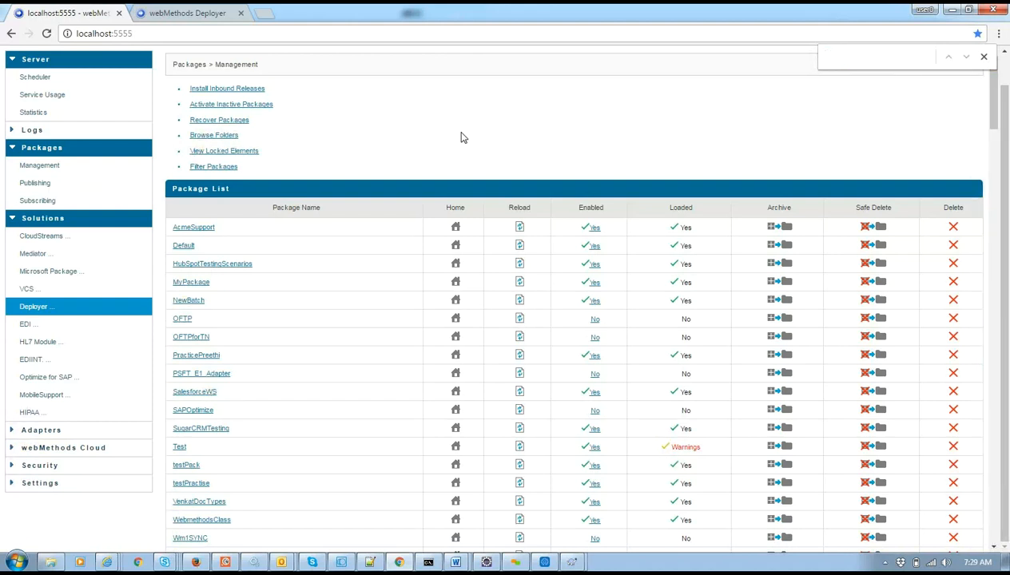
type("Resource")
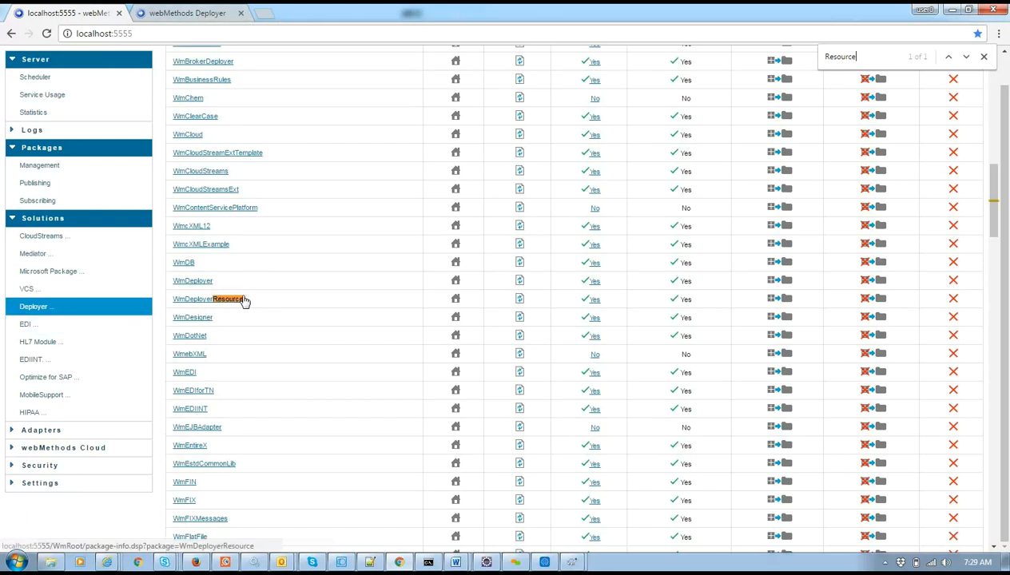
left_click(227, 11)
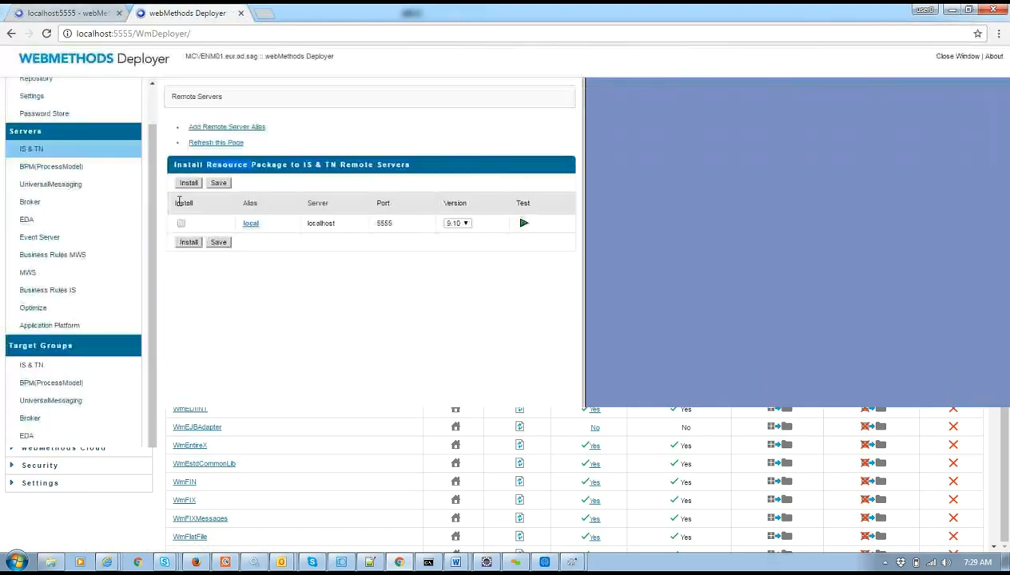
Tick Install for the local server and install WmDeployerResource, confirming with OK.
left_click(31, 150)
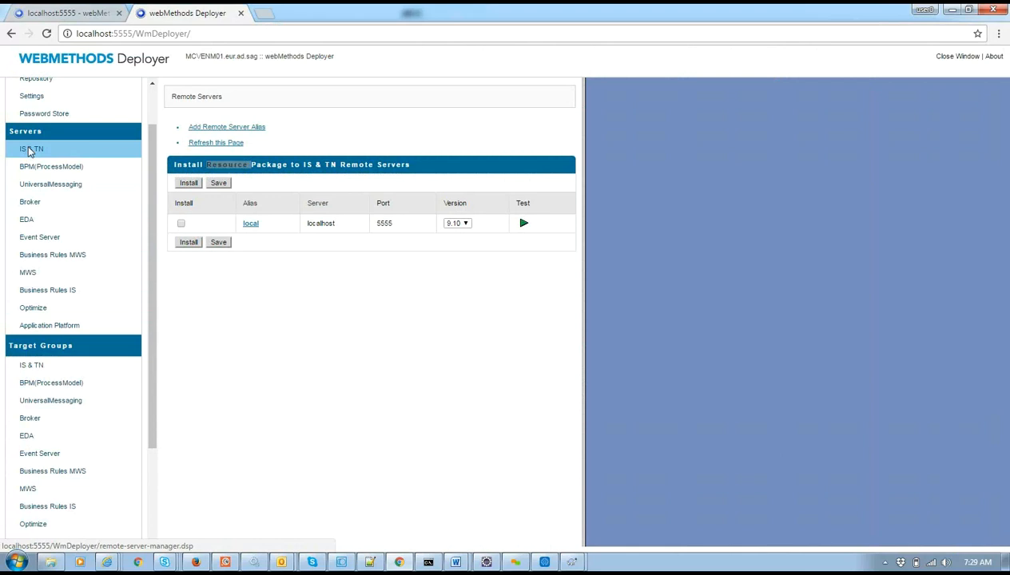
left_click(182, 225)
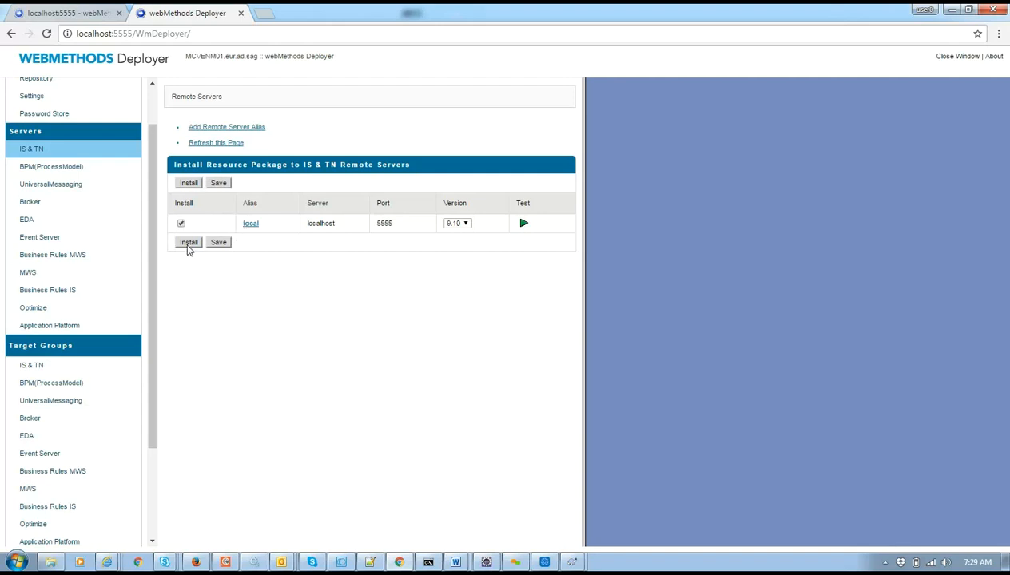
left_click(189, 244)
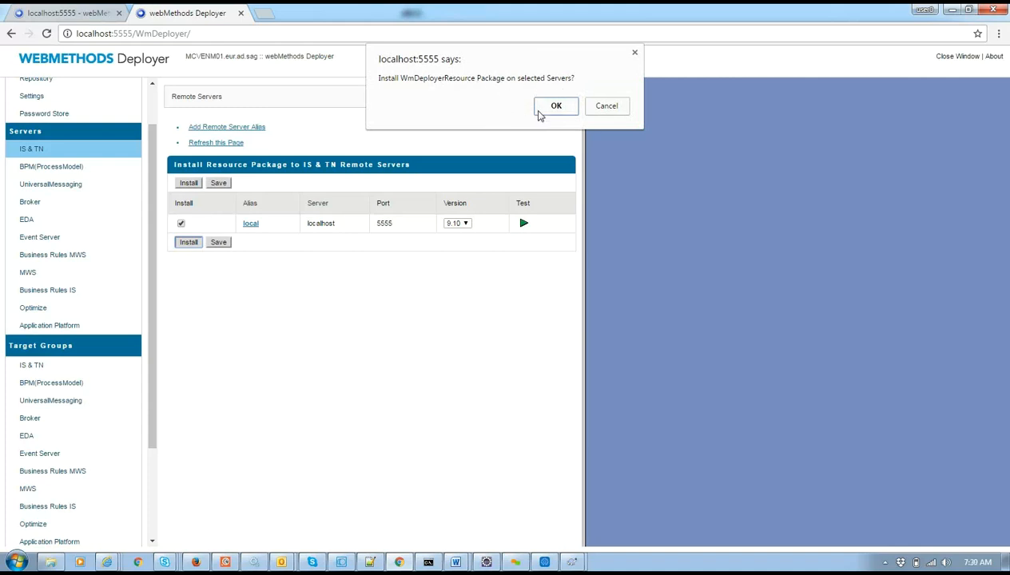
left_click(540, 112)
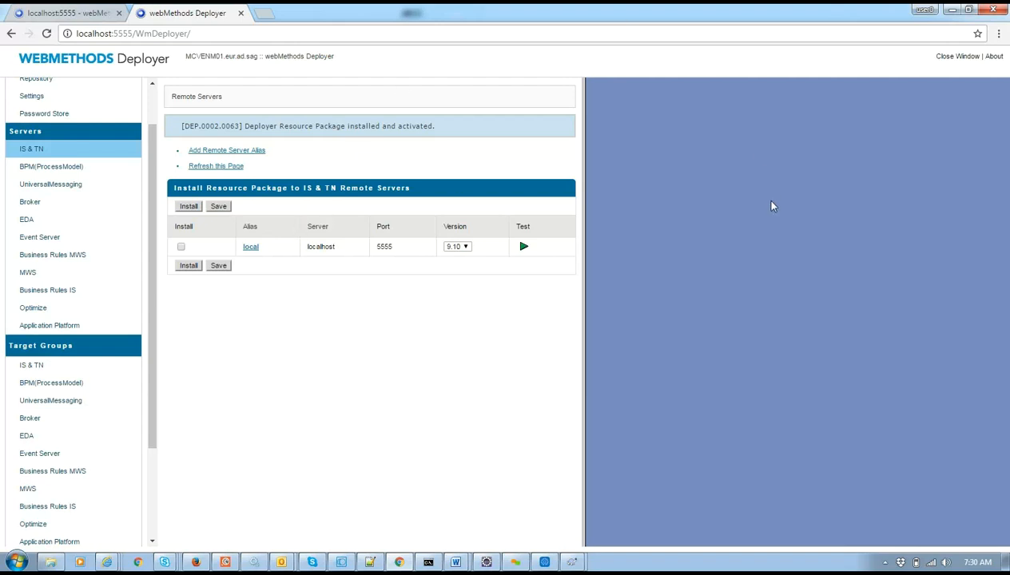
Open Settings > Remote Servers, listing alias local on localhost port 5555, and begin a new alias.
left_click(89, 12)
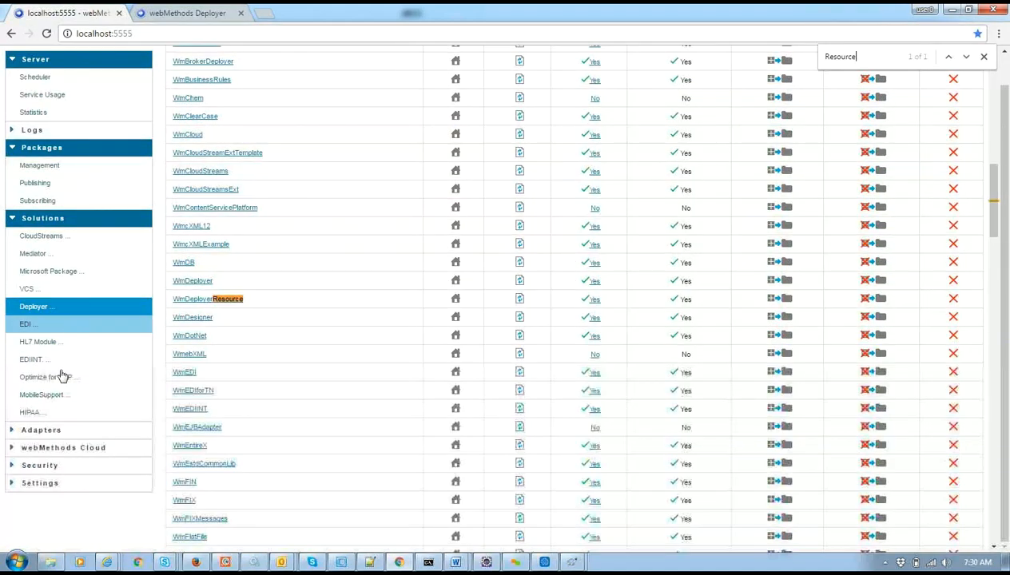
left_click(44, 483)
left_click_drag(155, 349, 162, 512)
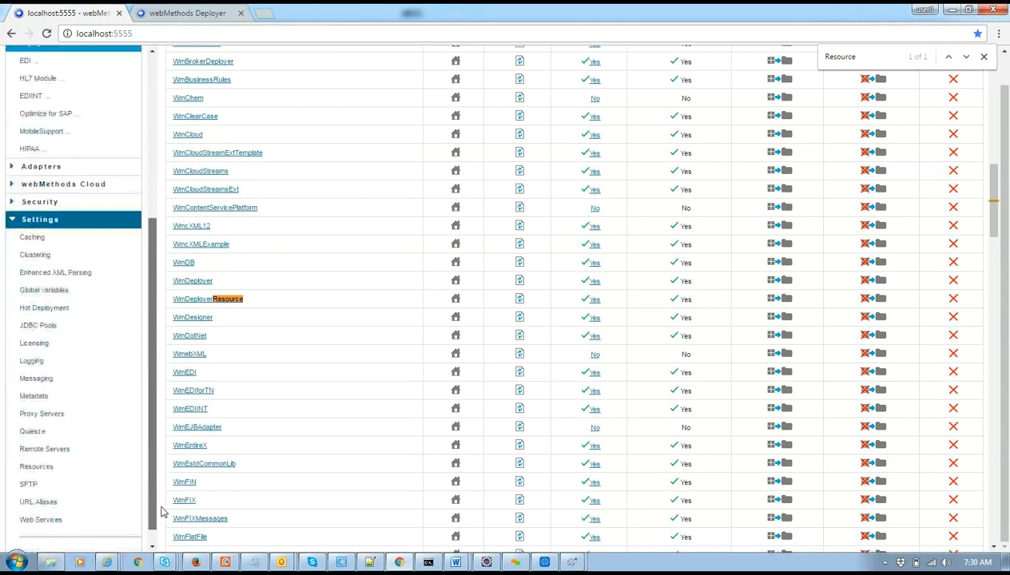
left_click(44, 449)
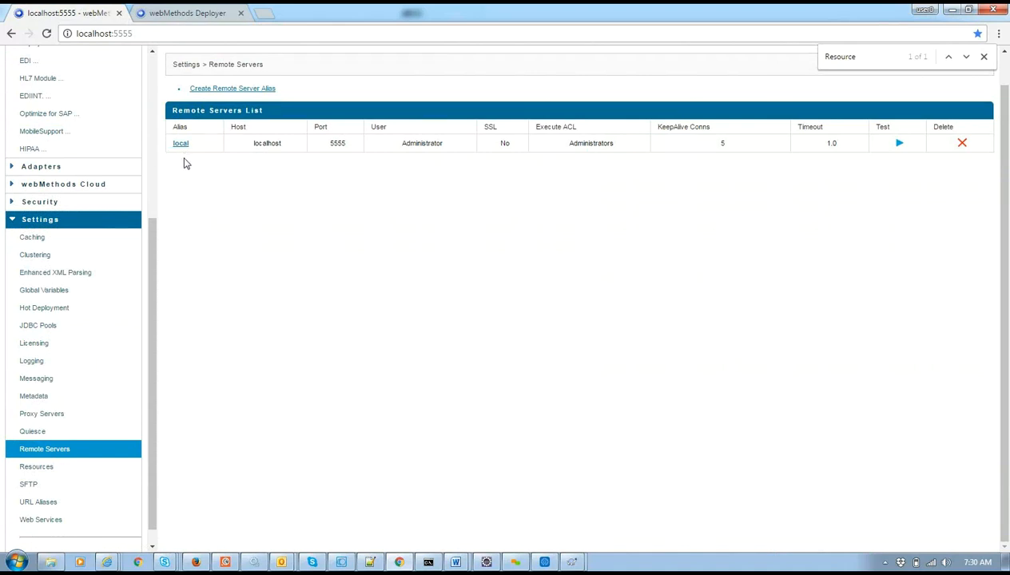
left_click(984, 58)
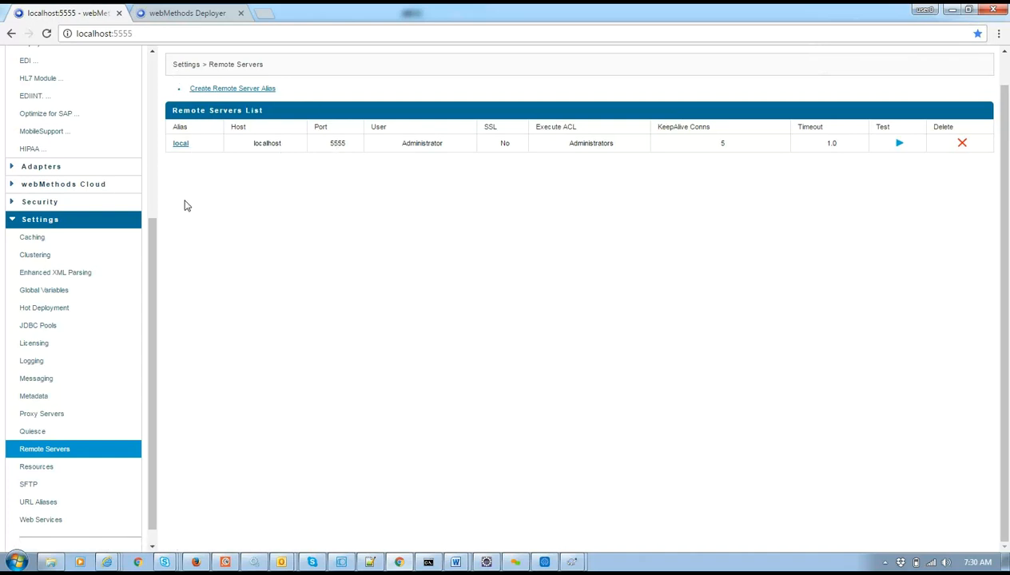
left_click(234, 88)
Create remote server alias QA for localhost port 2222 with the administrator user and password, and save it.
left_click(308, 129)
left_click(296, 143)
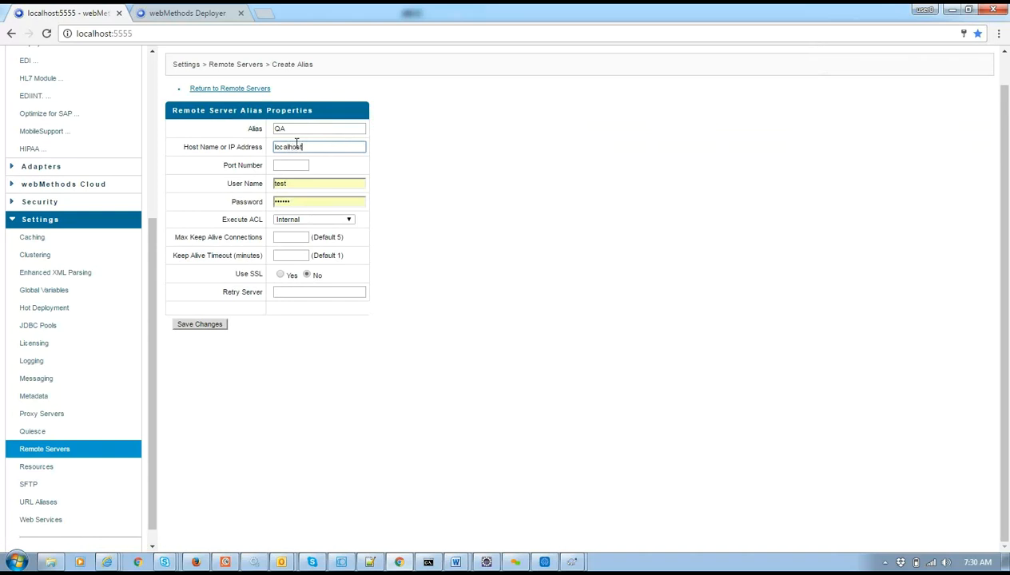
left_click(285, 168)
double_click(278, 184)
type("Administrator")
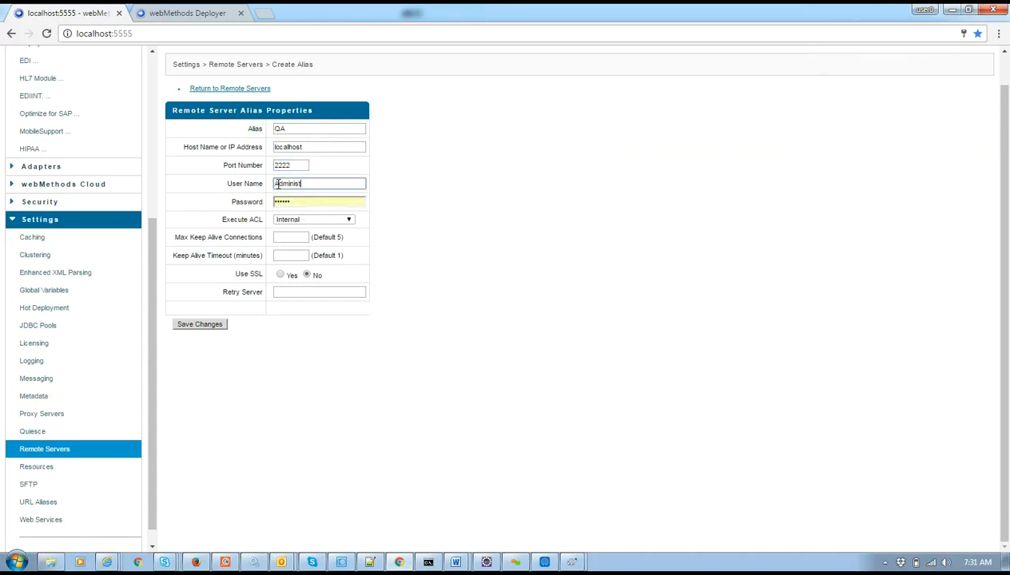
double_click(276, 201)
type("m")
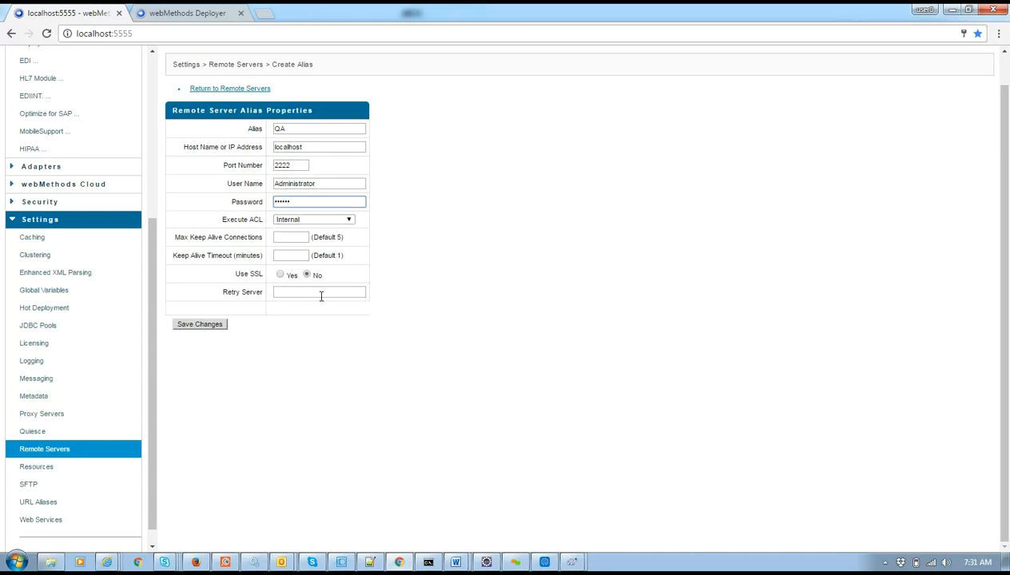
left_click(201, 325)
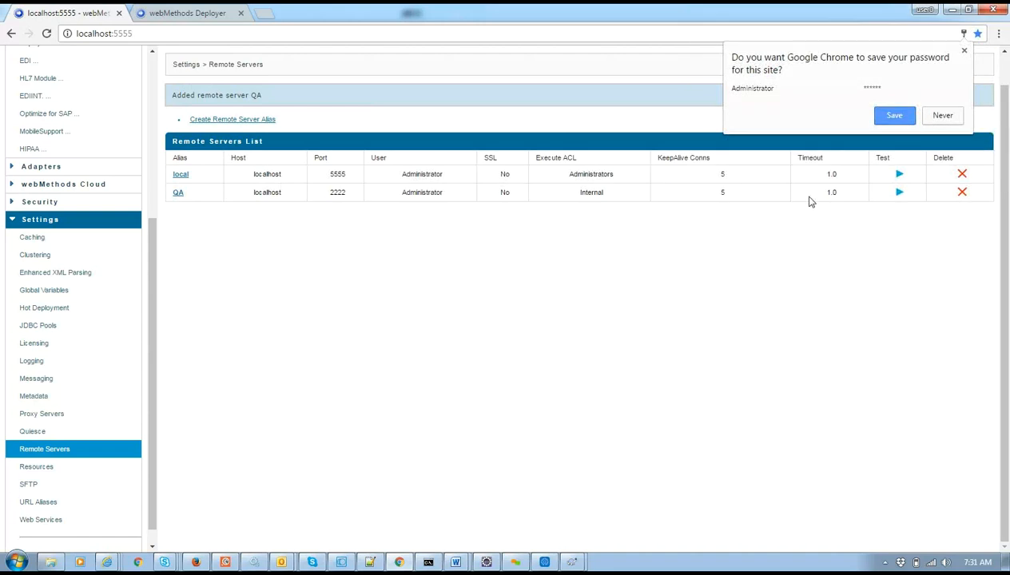
Test the QA alias connection on port 2222 and confirm it succeeds.
double_click(336, 191)
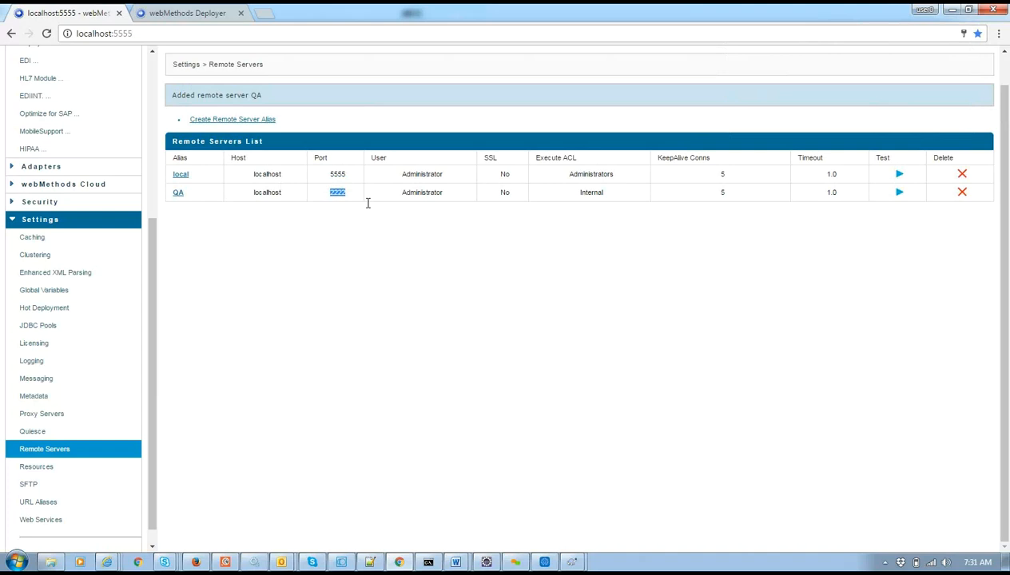
left_click(899, 192)
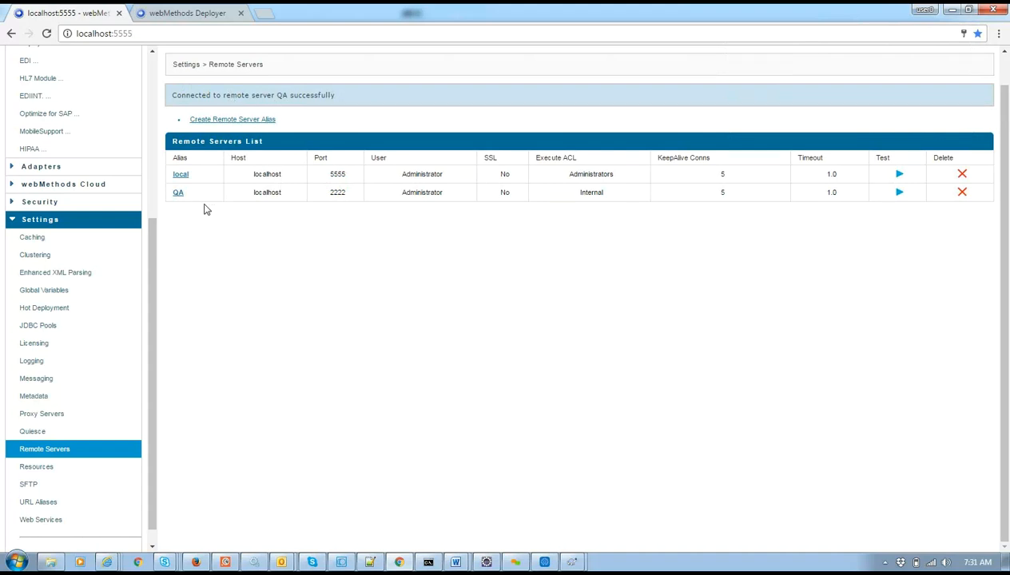
left_click(266, 12)
Load localhost:2222, open Packages > Management, and find WmDeployer by searching 'deplo'.
type("localhost:5555")
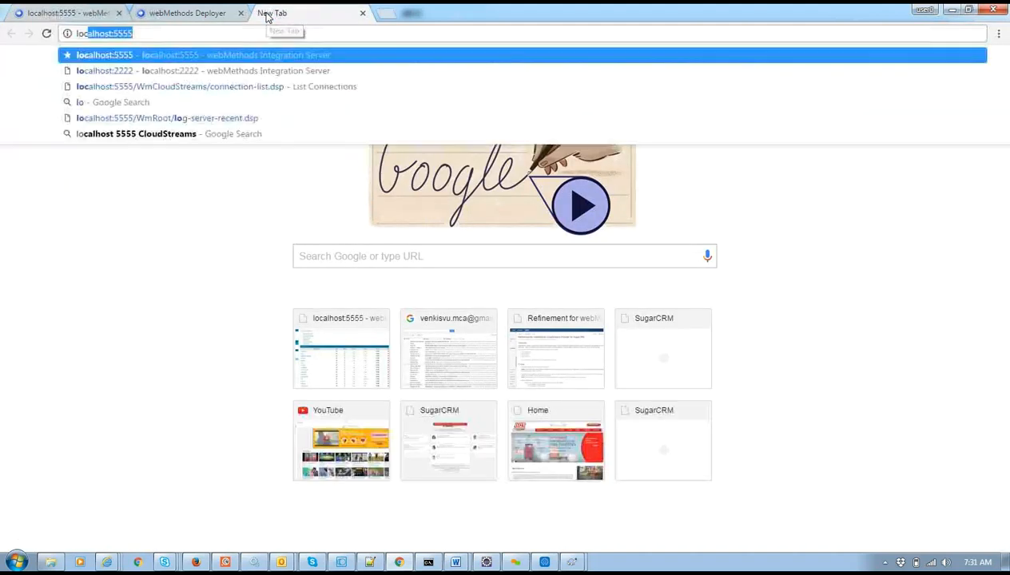
left_click(191, 70)
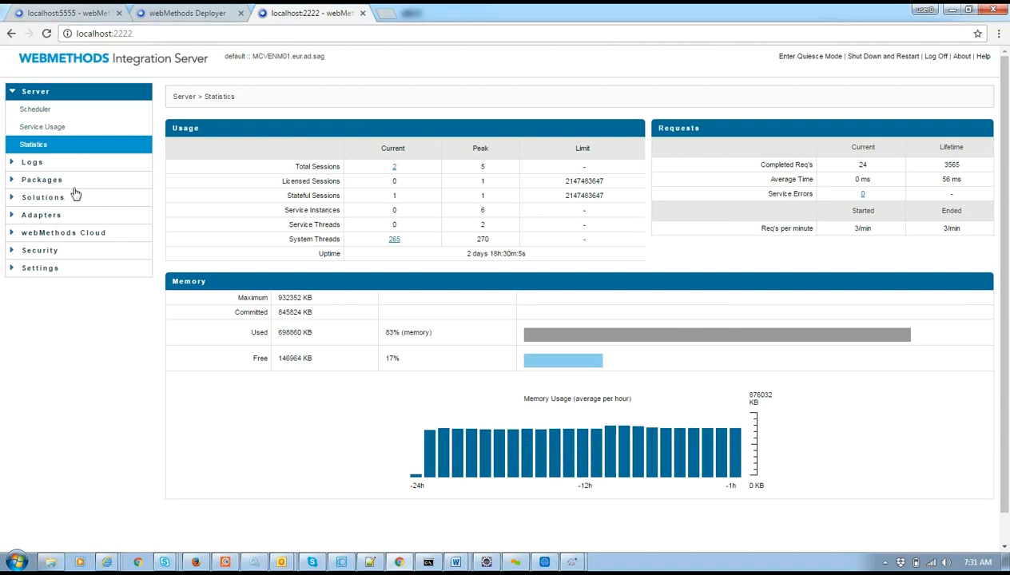
left_click(72, 183)
left_click(55, 198)
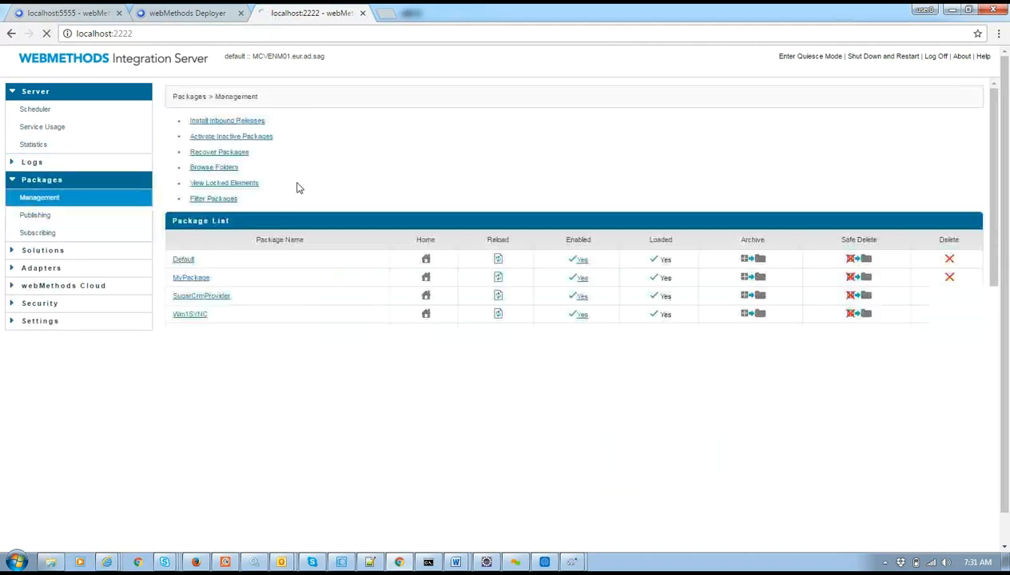
key("ctrl+f")
type("deplo")
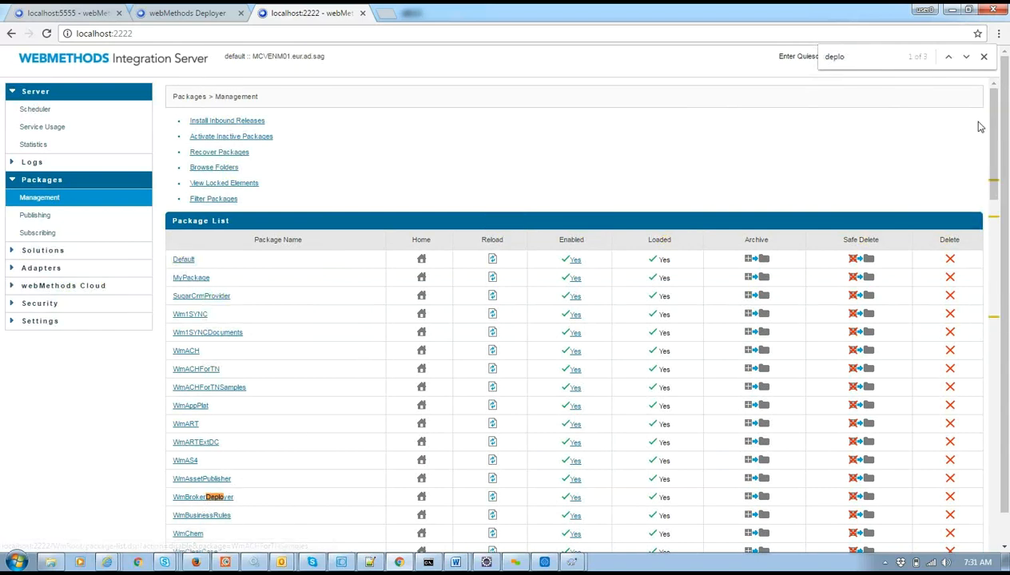
left_click(966, 58)
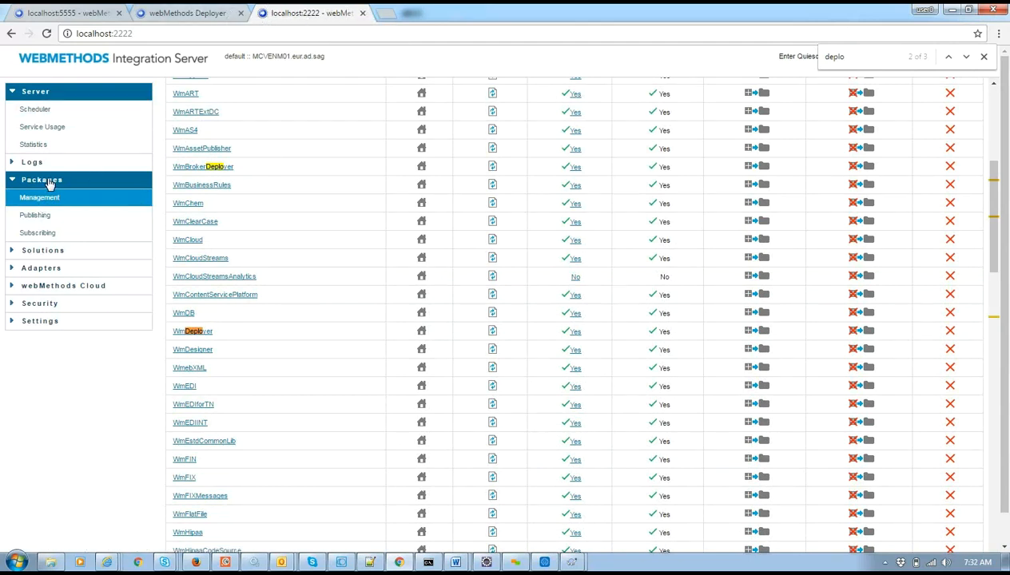
left_click(54, 253)
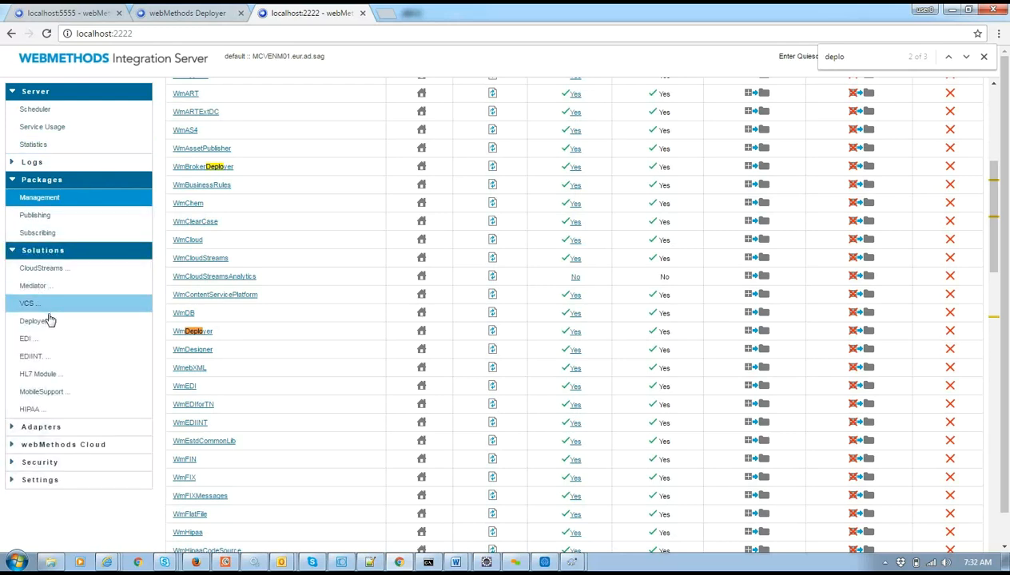
Check Deployer on the 2222 server, then return to the original Deployer page and reload it.
left_click(49, 321)
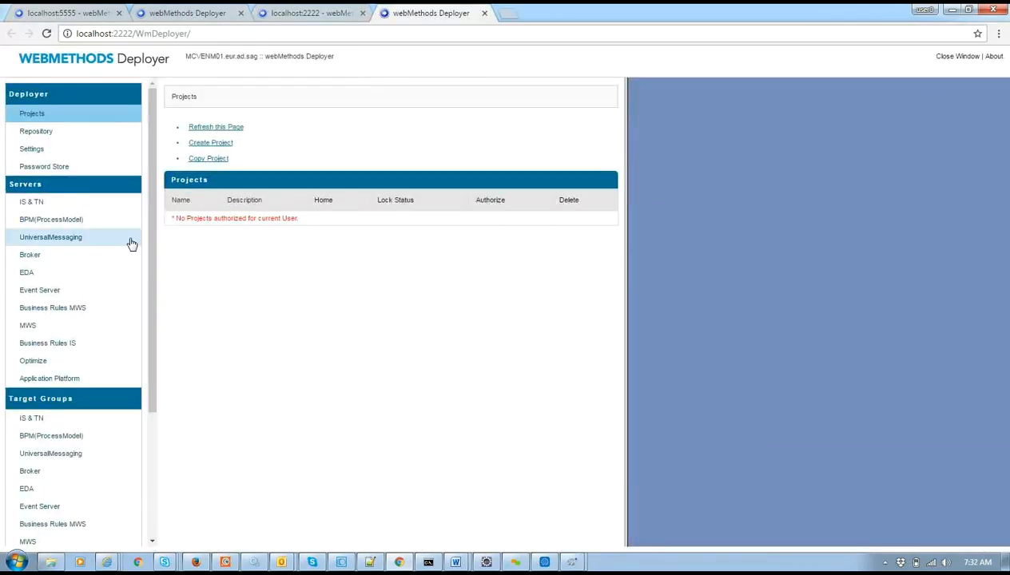
left_click(56, 200)
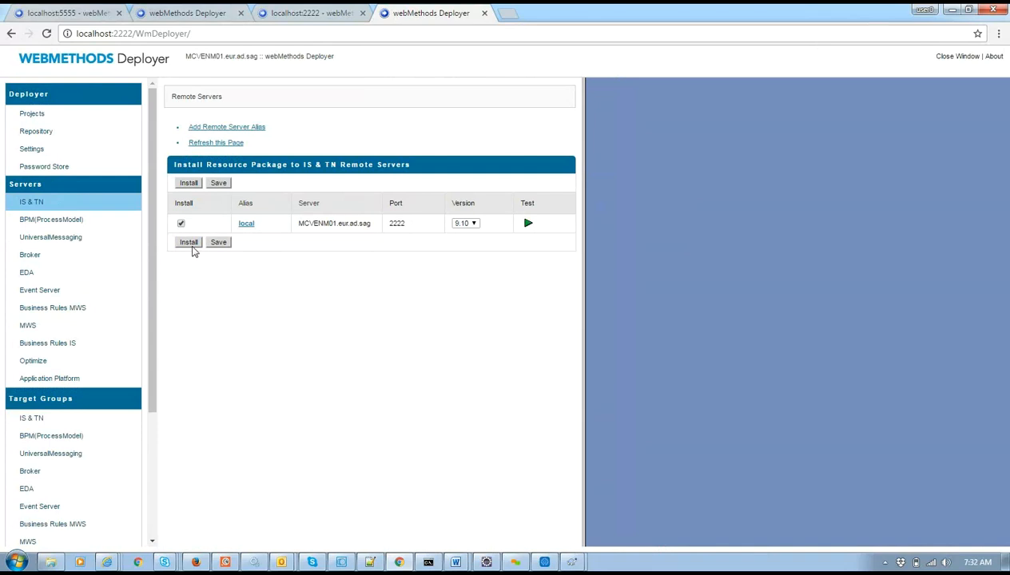
left_click(351, 11)
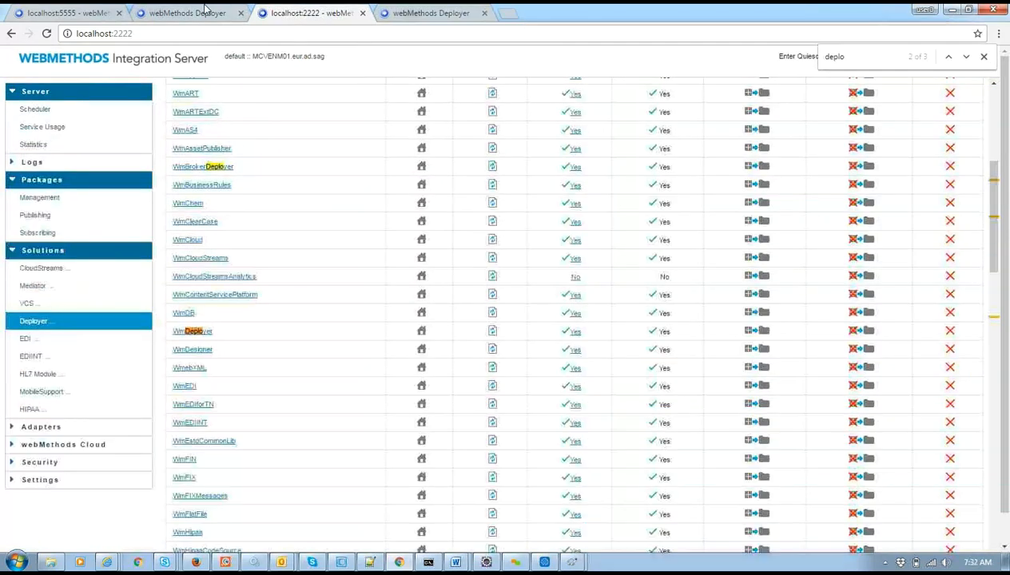
left_click(80, 12)
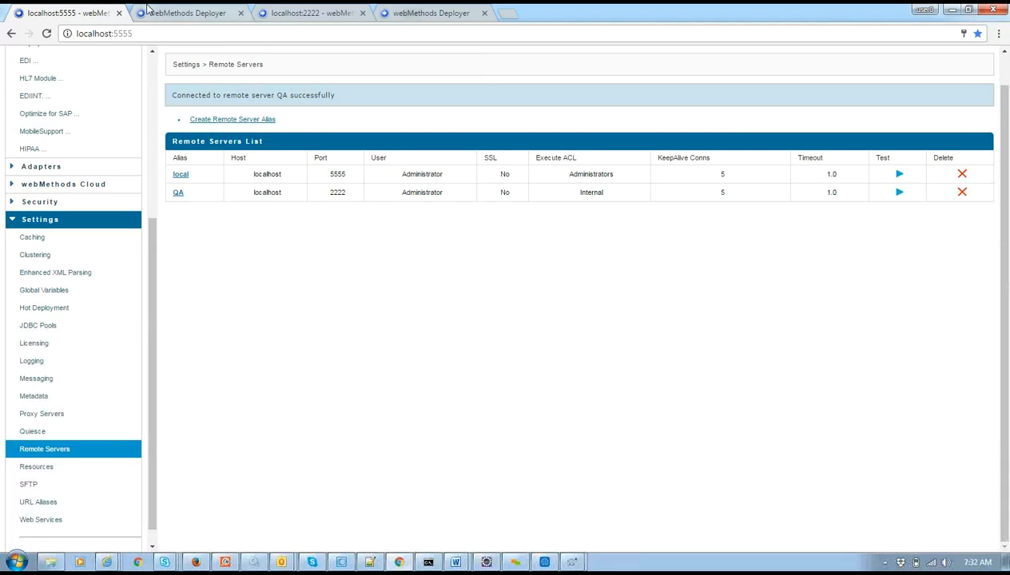
left_click(146, 10)
left_click(220, 36)
key("Return")
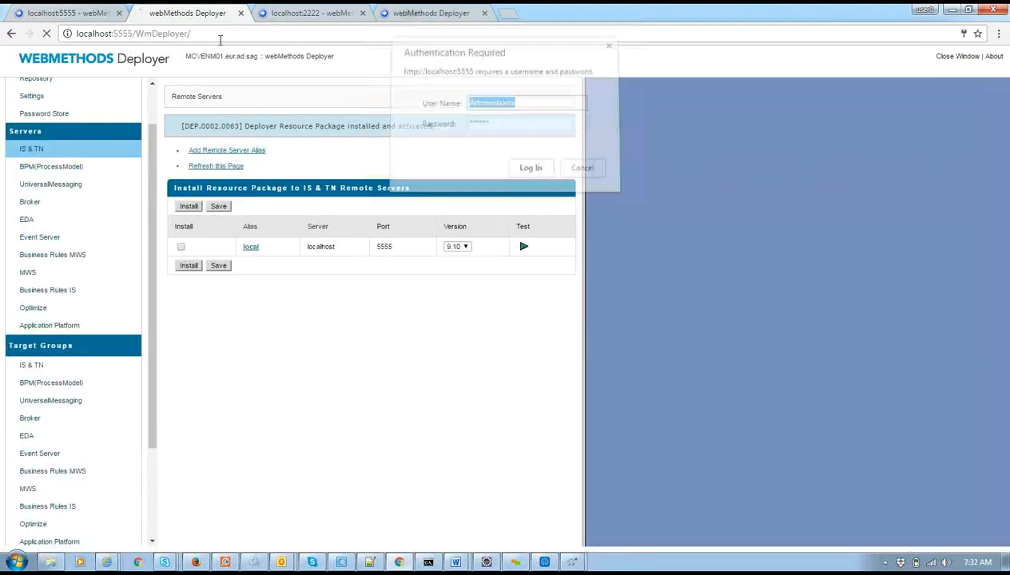
Log in and install the Deployer resource package on the QA server under IS & TN.
left_click(528, 170)
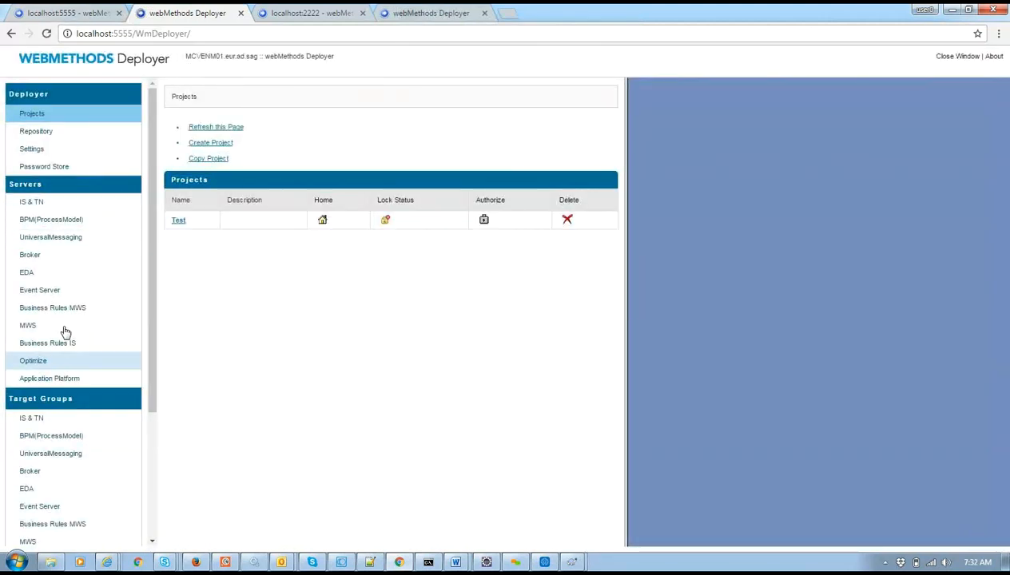
left_click(42, 203)
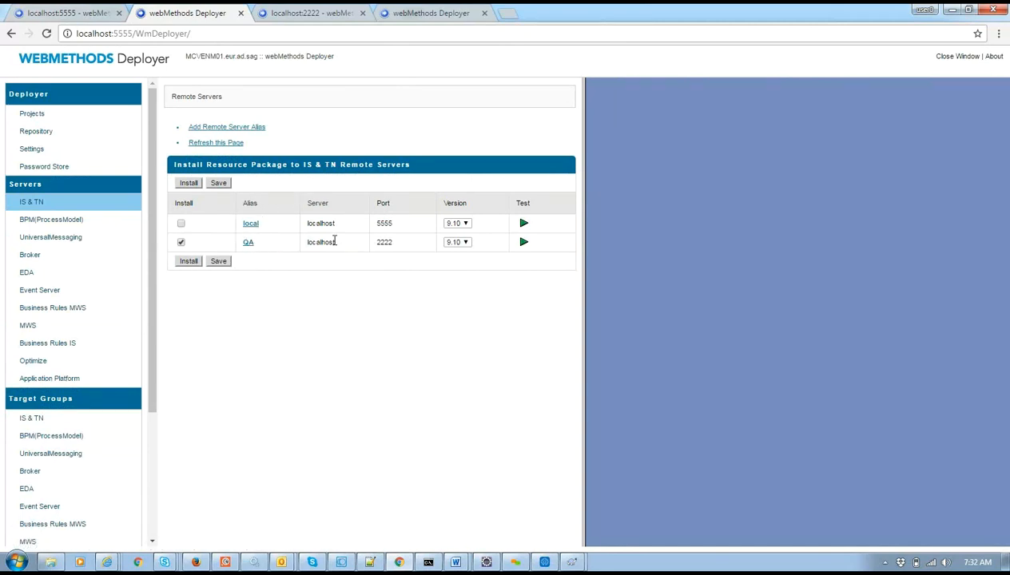
left_click(186, 263)
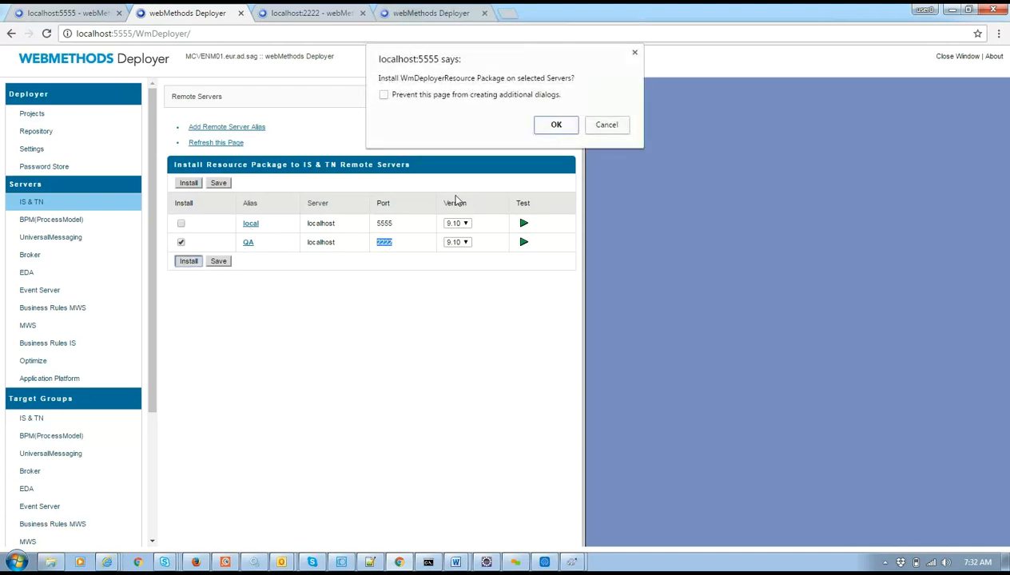
left_click(556, 125)
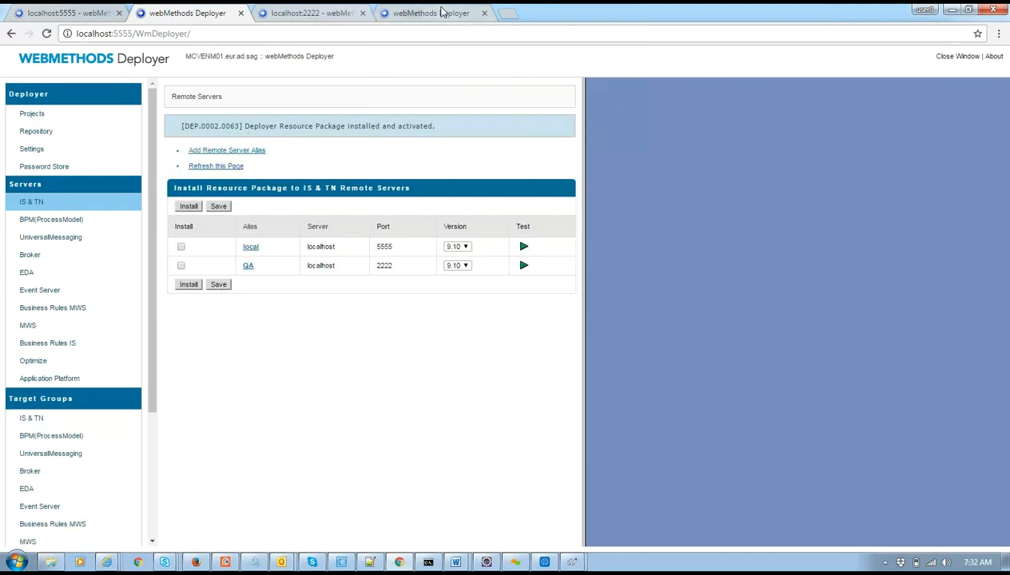
left_click(314, 12)
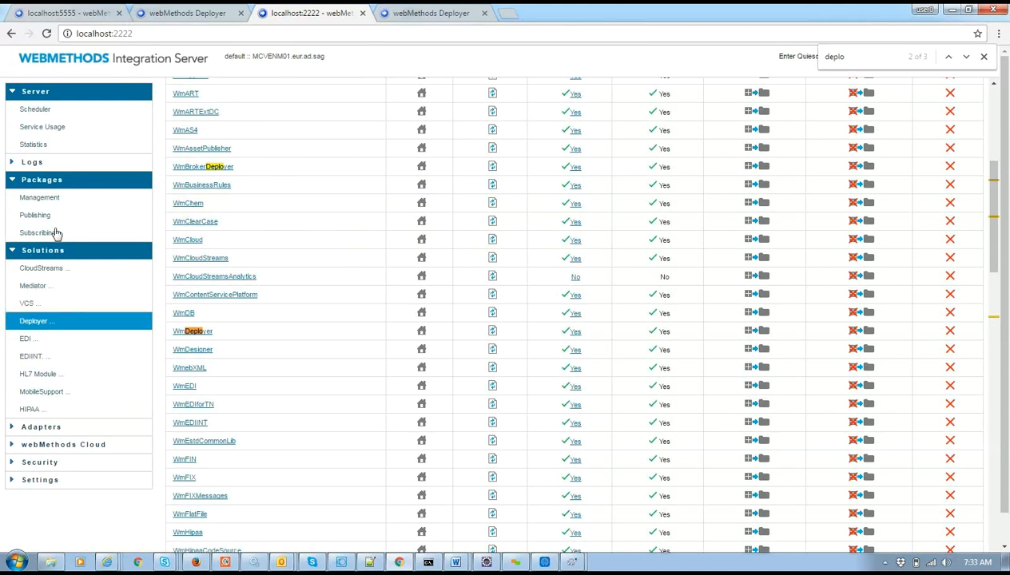
Reload the 2222 package list and search 'reso' to find WmDeployerResource.
left_click(77, 204)
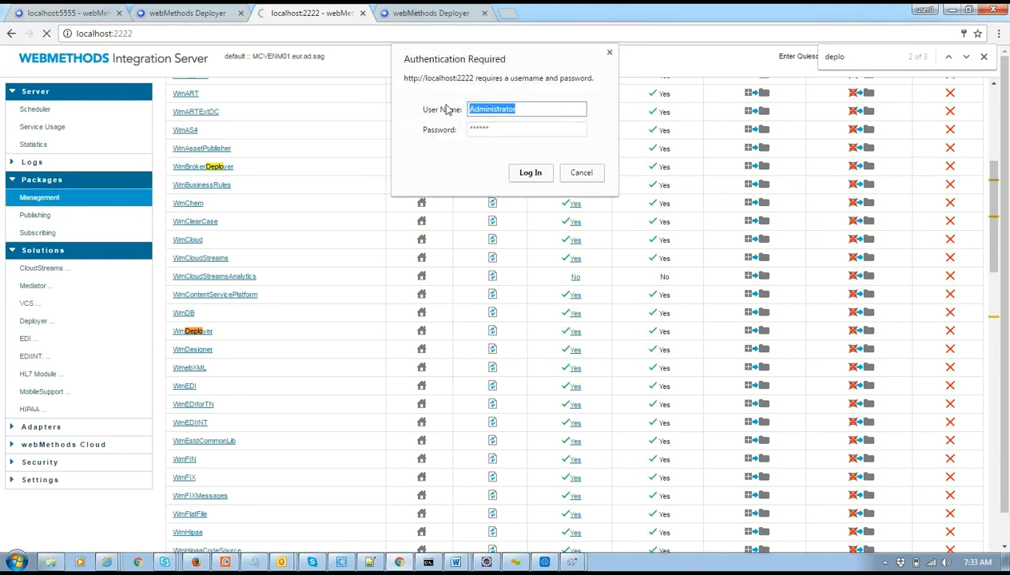
left_click(513, 172)
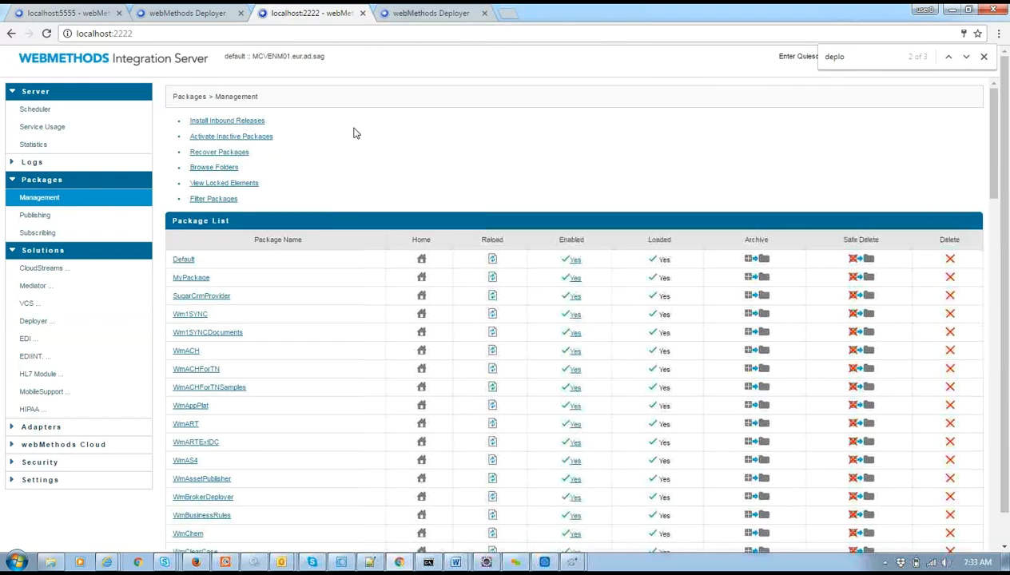
key("ctrl+f")
left_click(888, 57)
double_click(887, 57)
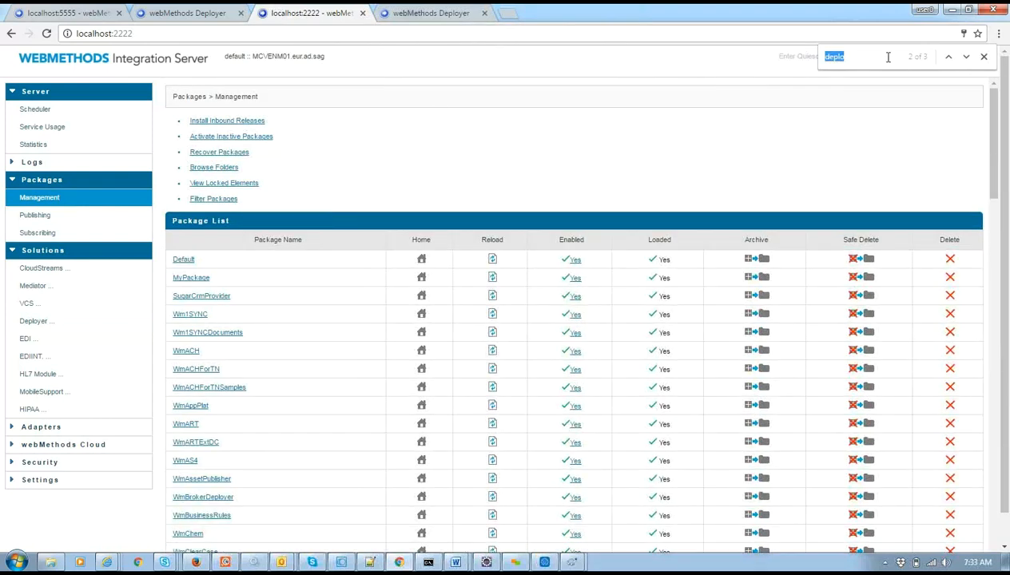
type("resou")
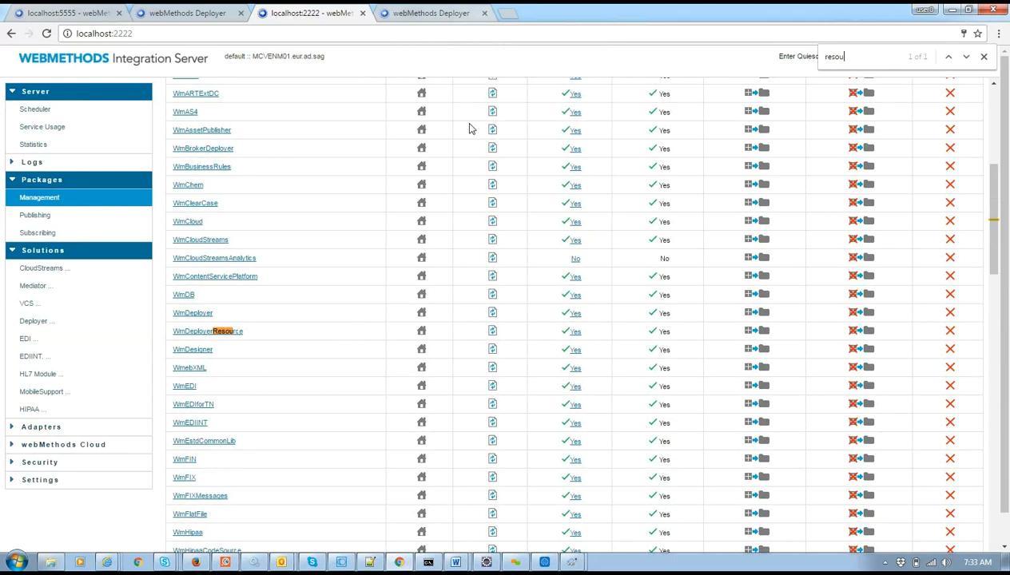
Close the localhost:2222 page and the extra Deployer page.
left_click(362, 13)
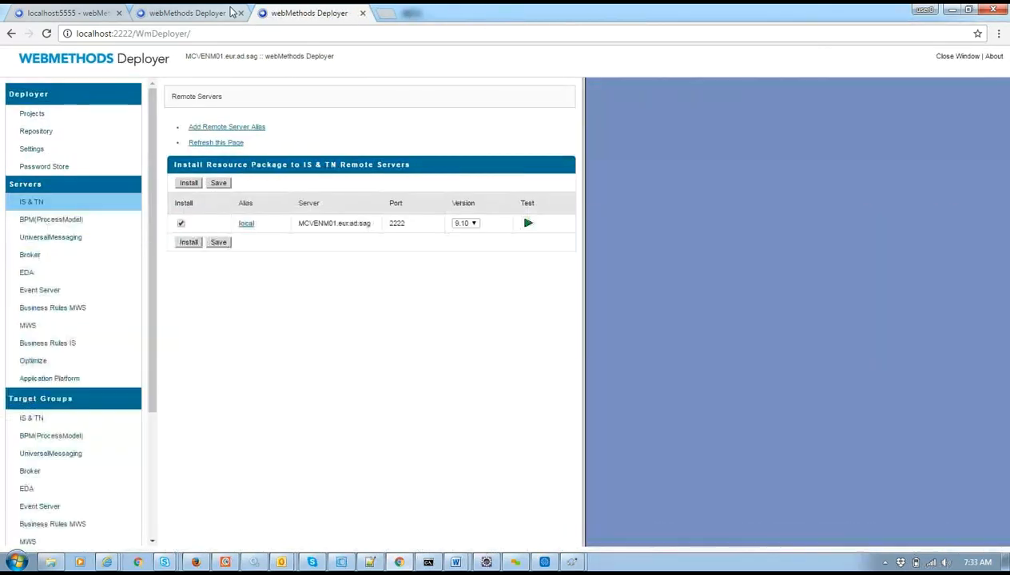
left_click(228, 16)
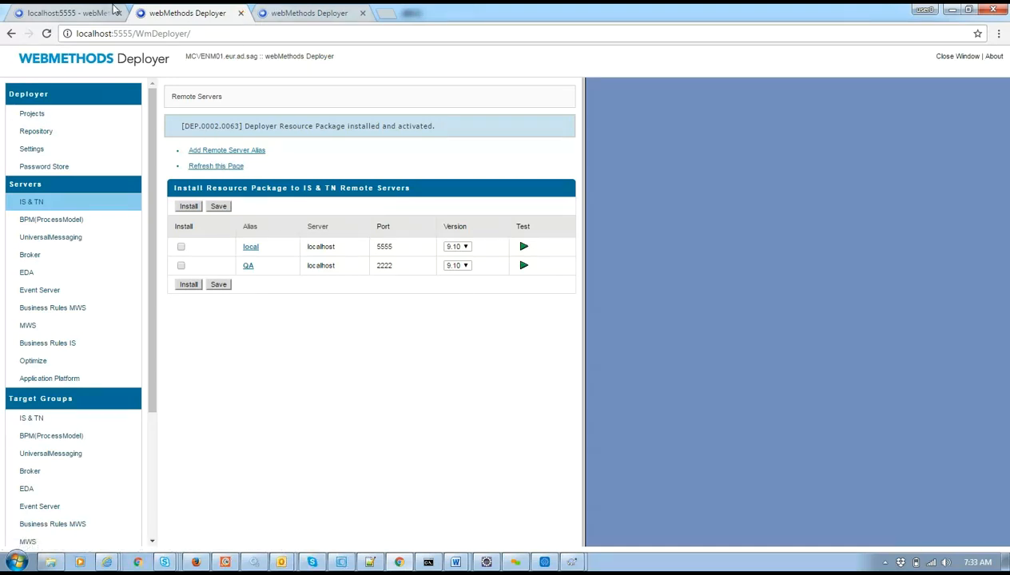
left_click(238, 15)
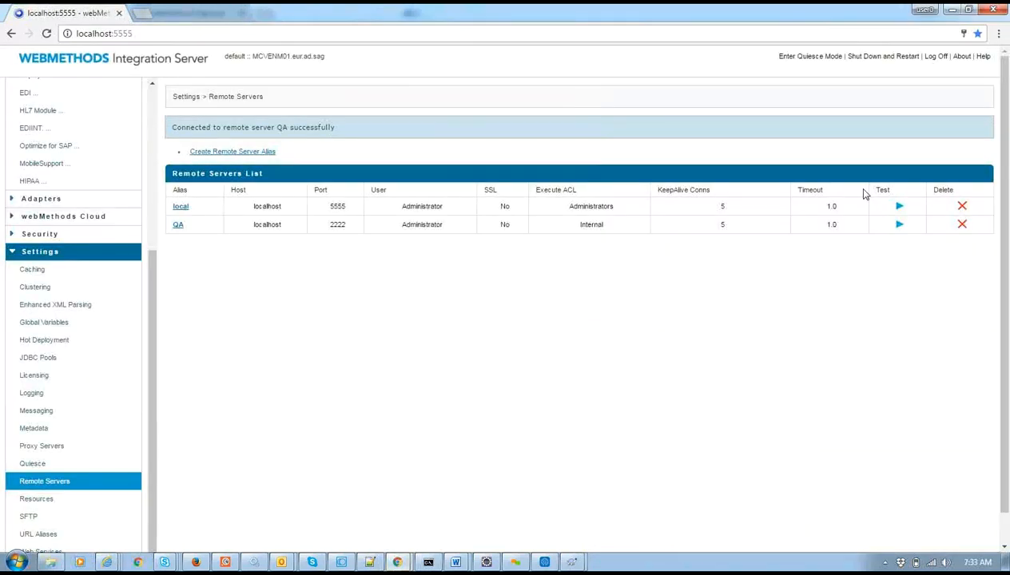
Retest the QA server connection and check the resource package activation message.
left_click(900, 226)
left_click(397, 562)
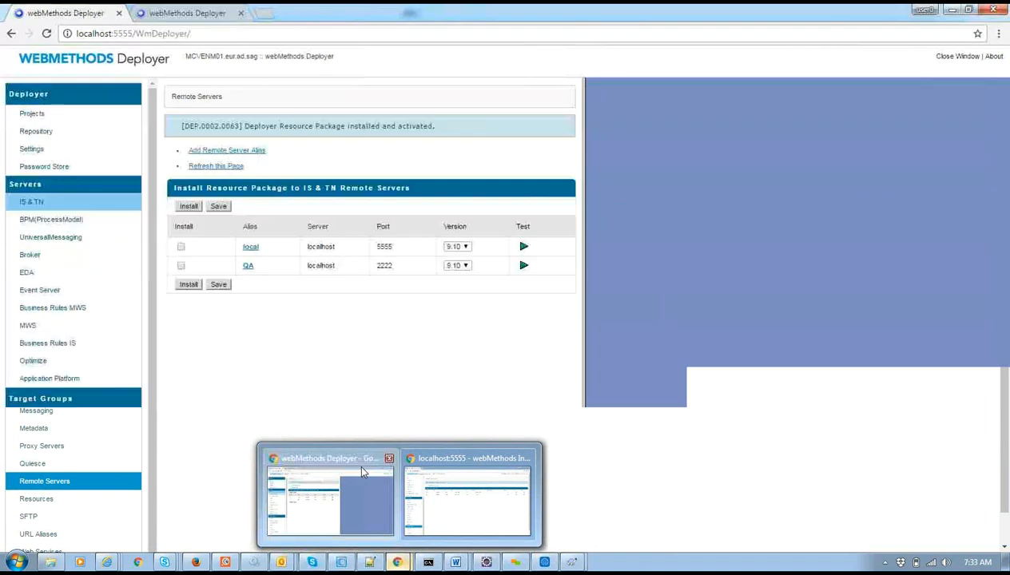
left_click(361, 469)
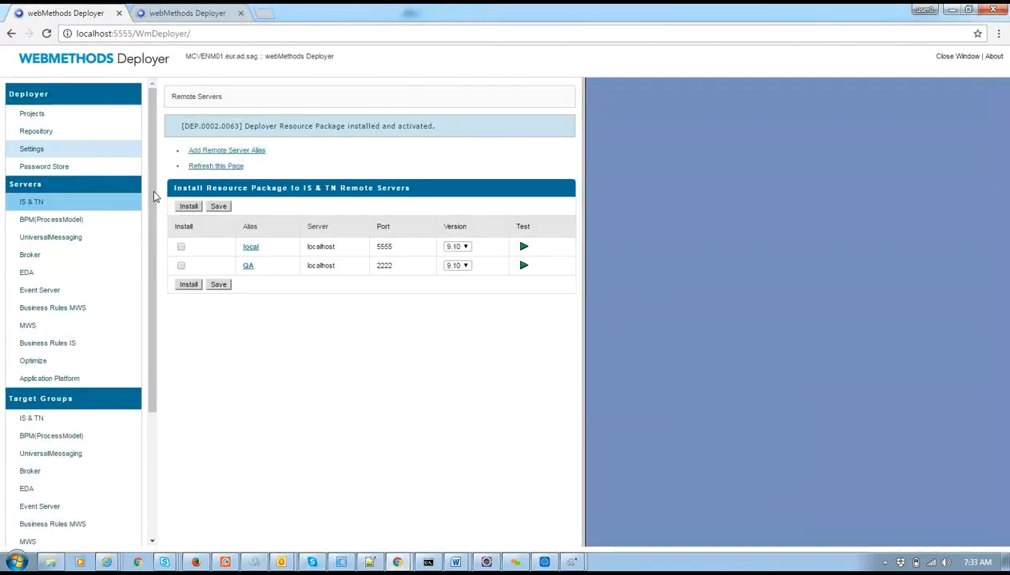
double_click(300, 125)
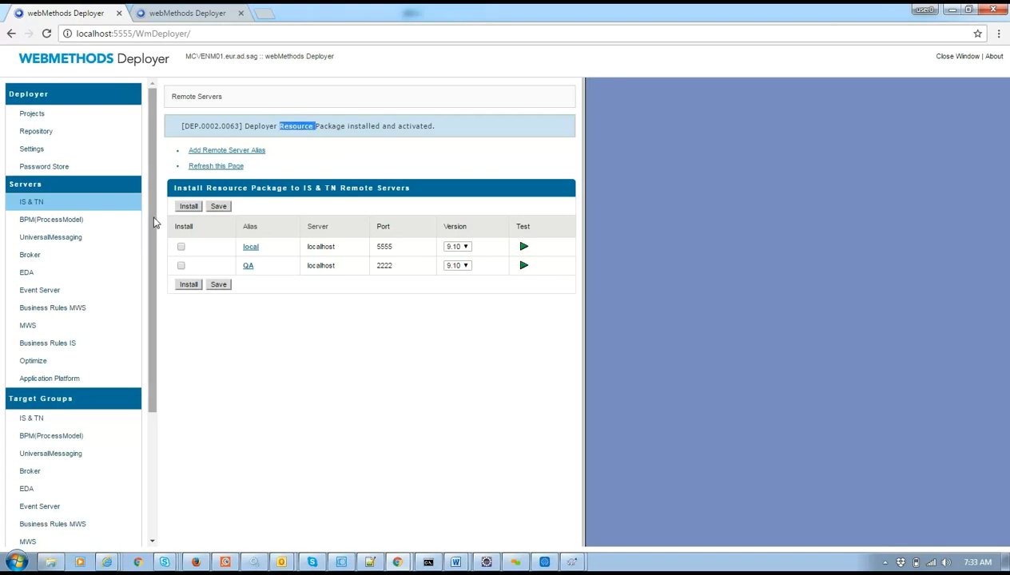
Start a new Deployer project from the Projects page, glancing at the Test project's properties.
left_click(63, 121)
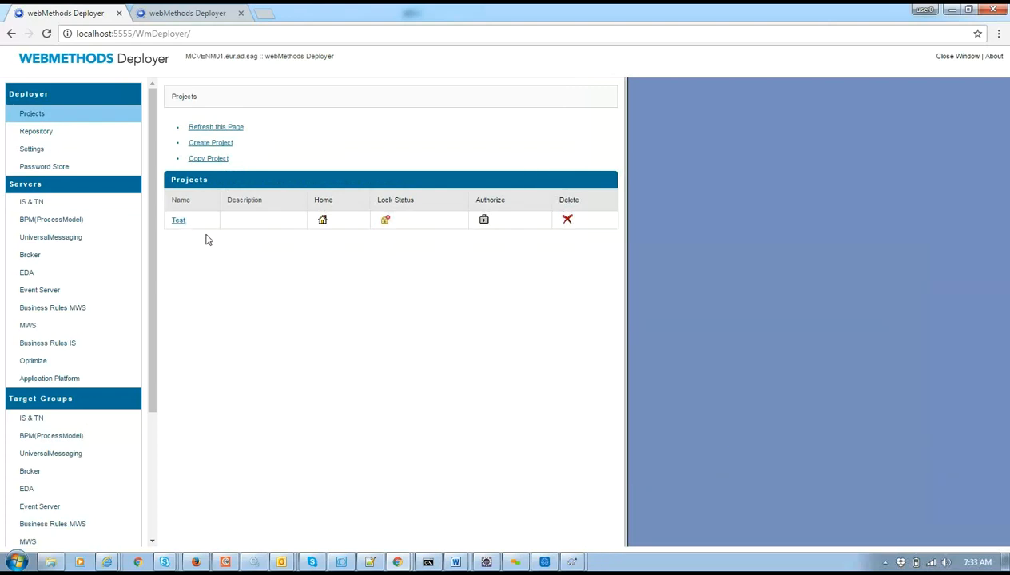
left_click(219, 144)
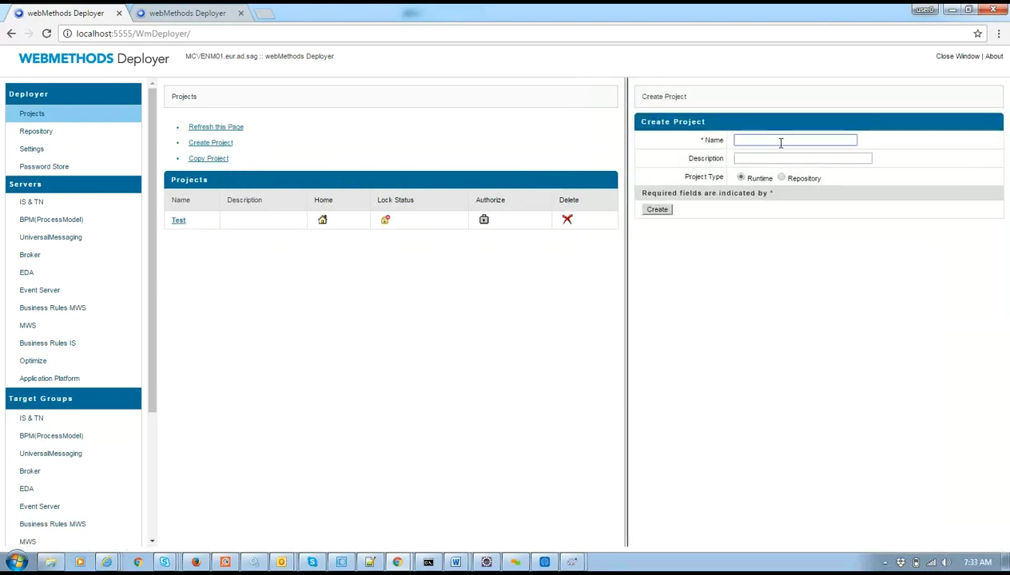
left_click(174, 221)
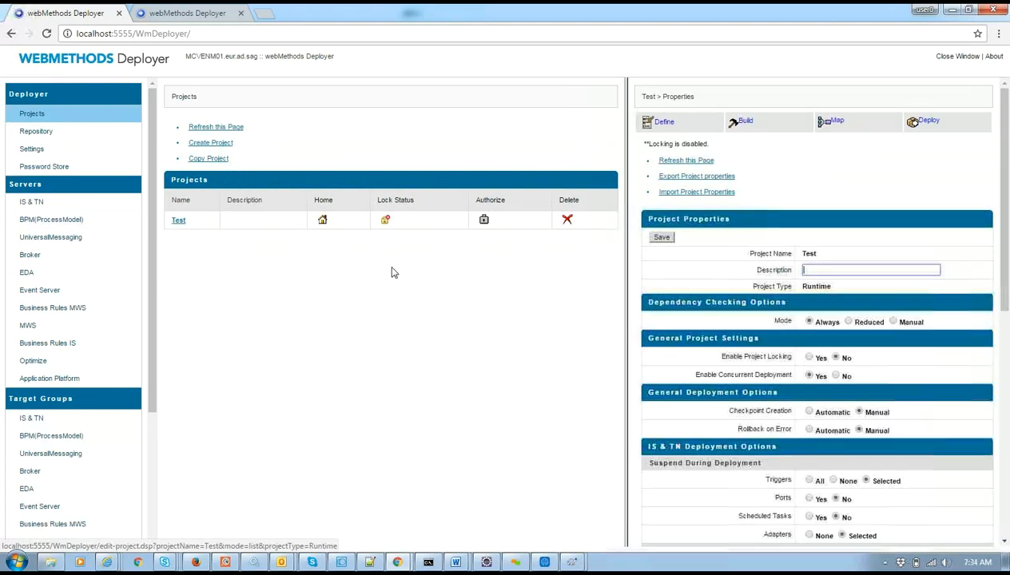
left_click(210, 143)
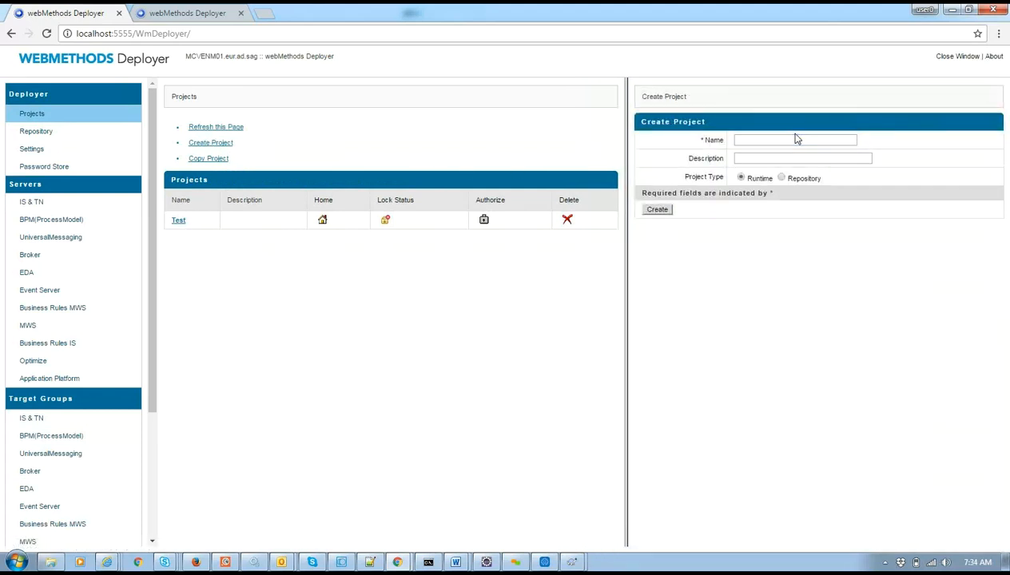
left_click(795, 139)
Close the Deployer tab for the port 2222 server.
left_click(233, 12)
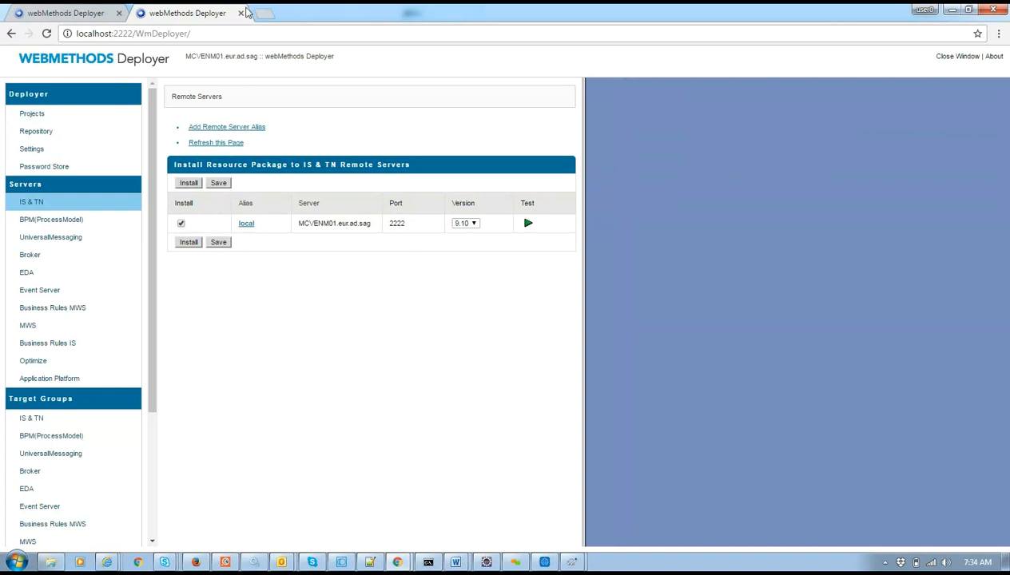
left_click(241, 13)
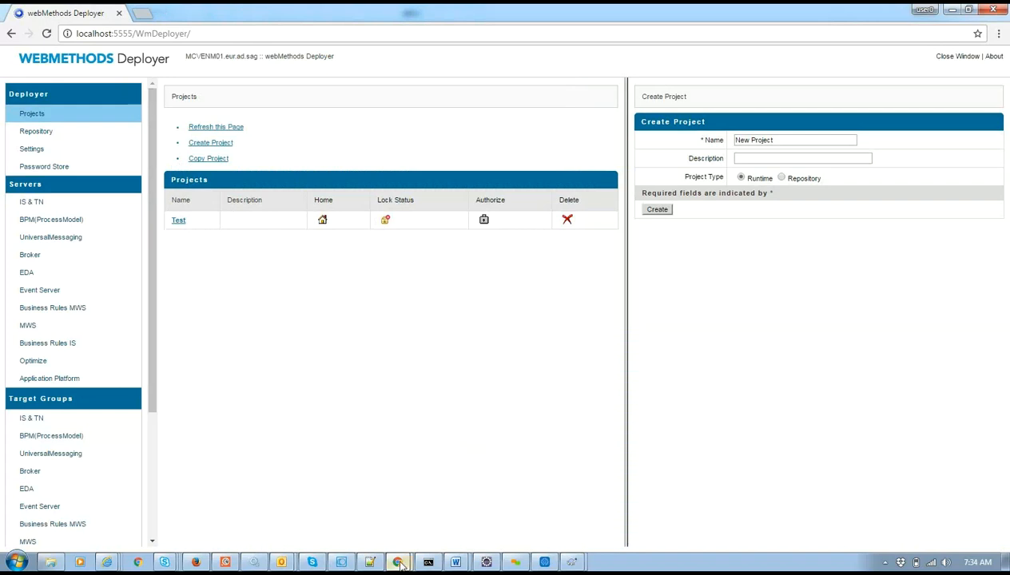
mouse_move(397, 562)
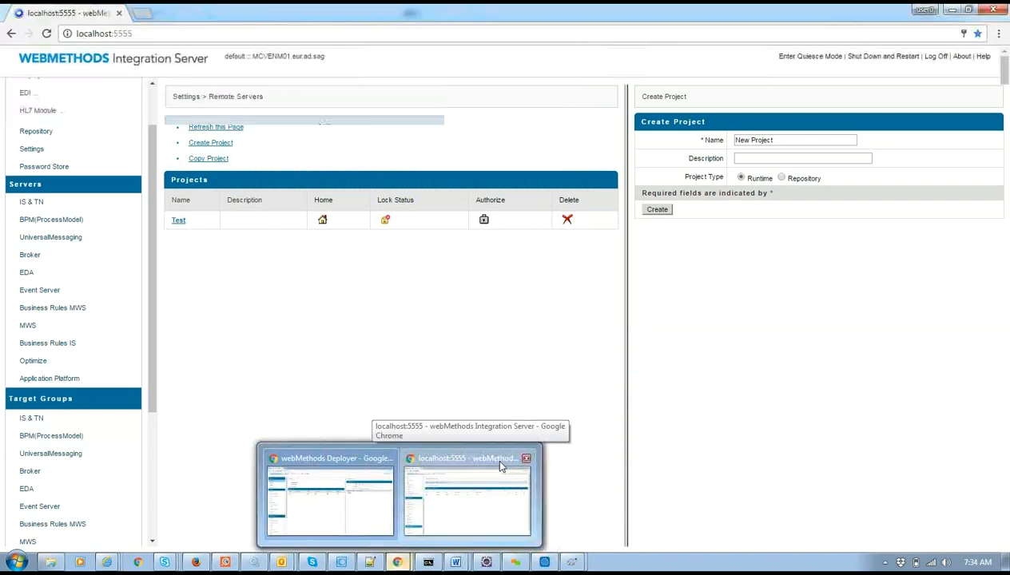
left_click(501, 464)
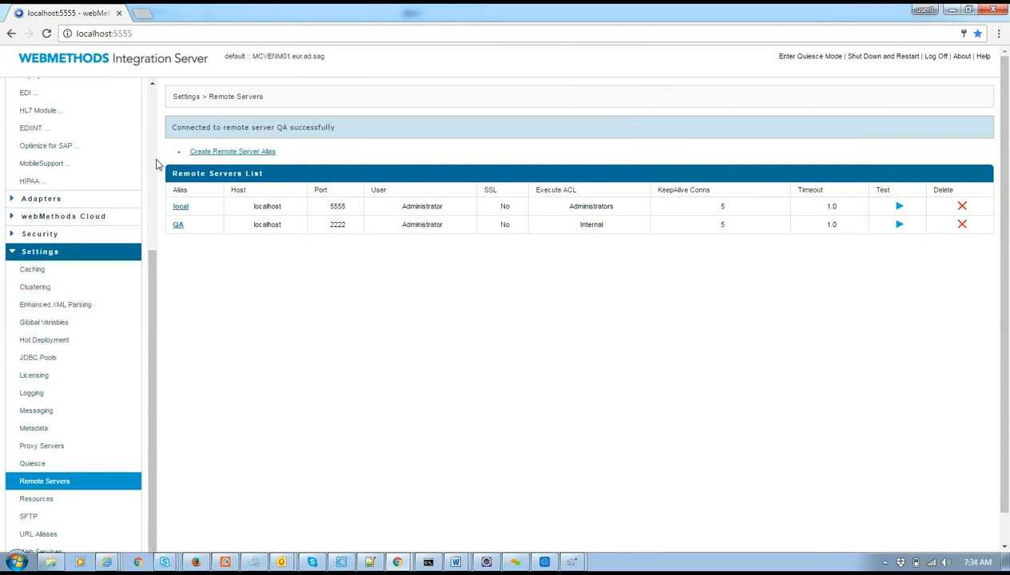
left_click(218, 153)
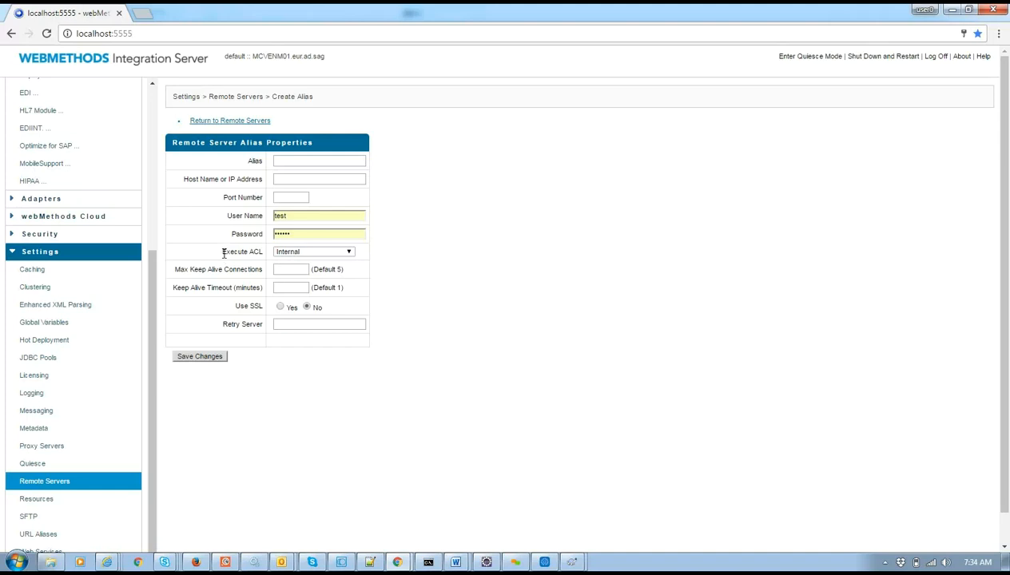
left_click_drag(258, 255, 261, 255)
double_click(256, 252)
left_click(307, 252)
left_click(307, 252)
left_click(222, 253)
left_click(40, 236)
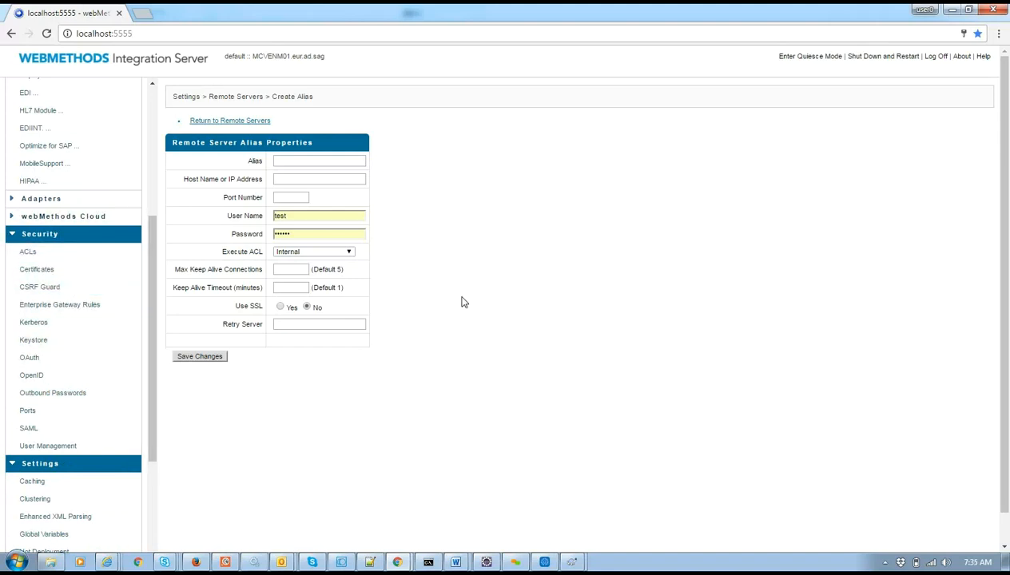
left_click(204, 122)
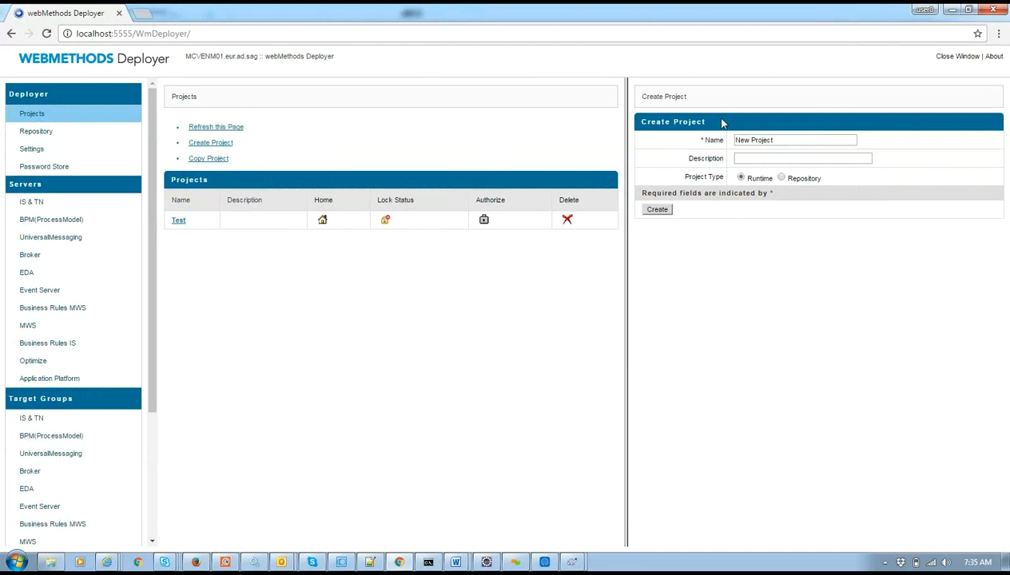
Leave the description blank and create the Runtime project 'New Project'.
left_click(762, 160)
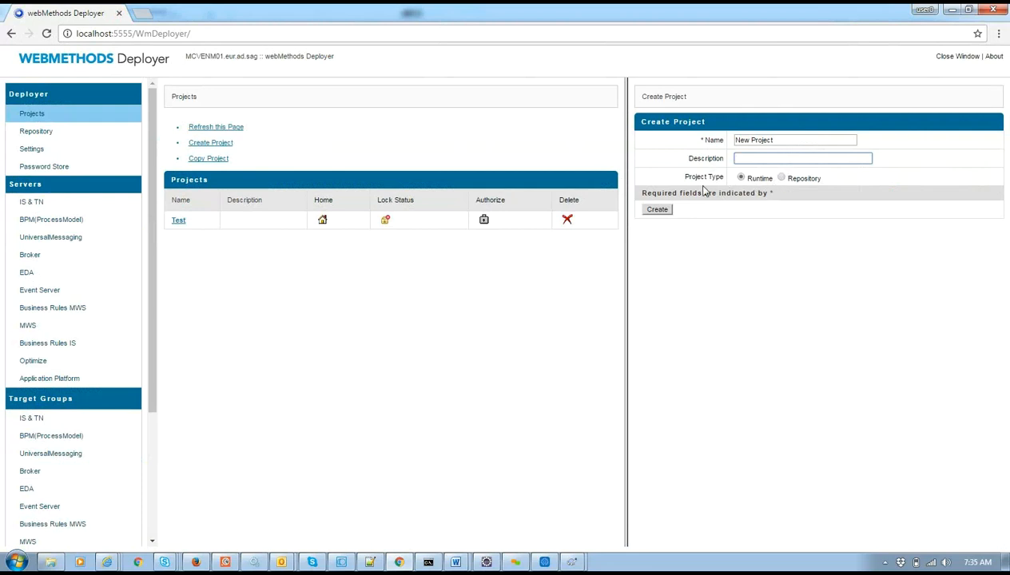
left_click(657, 210)
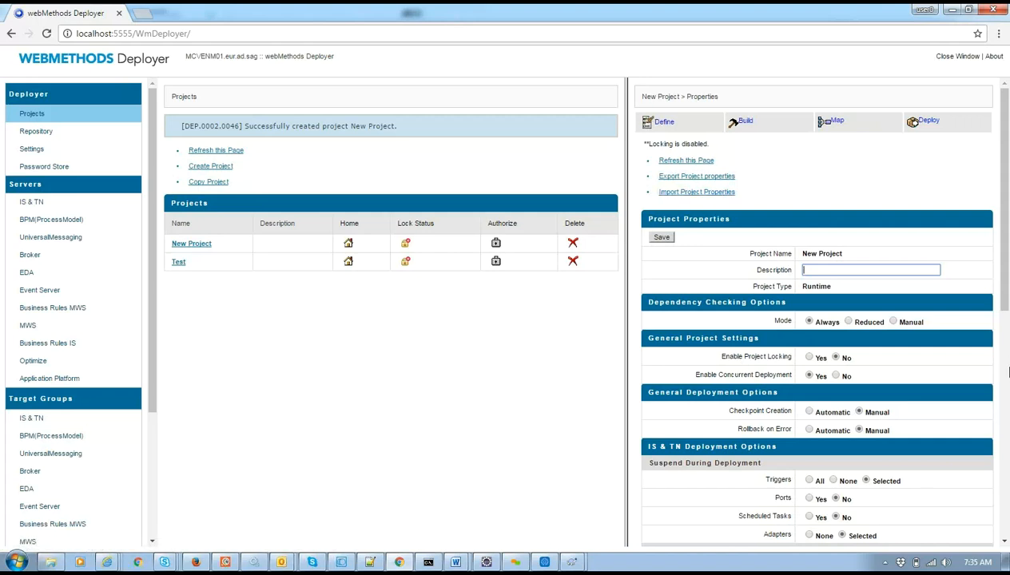
mouse_move(1008, 292)
left_mouse_down()
mouse_move(1008, 455)
mouse_move(1008, 278)
left_mouse_up()
left_click_drag(765, 302, 786, 303)
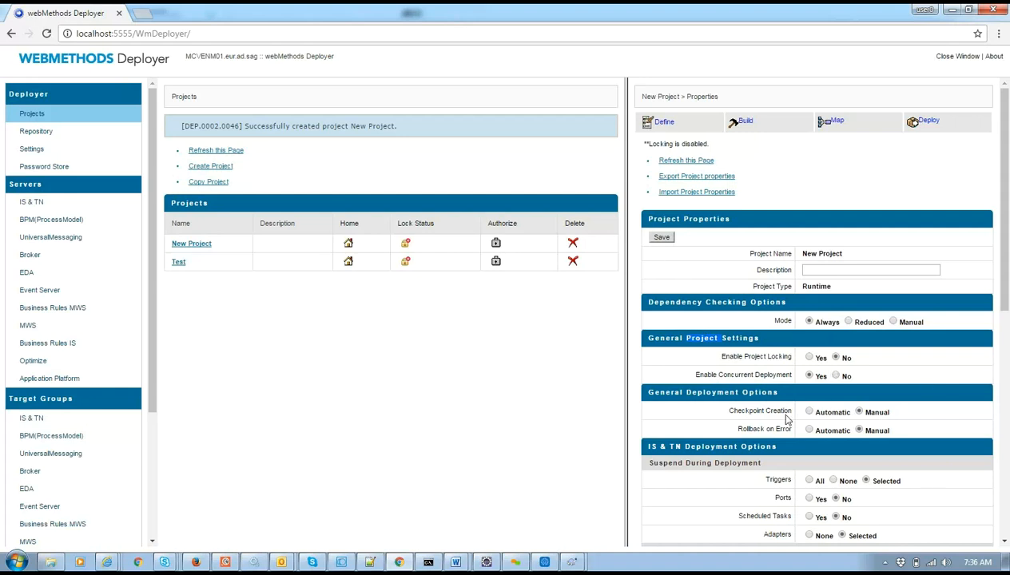
Review the deployment options, keeping Checkpoint Creation at Manual and noting Rollback on Error.
left_click_drag(1008, 206, 1007, 252)
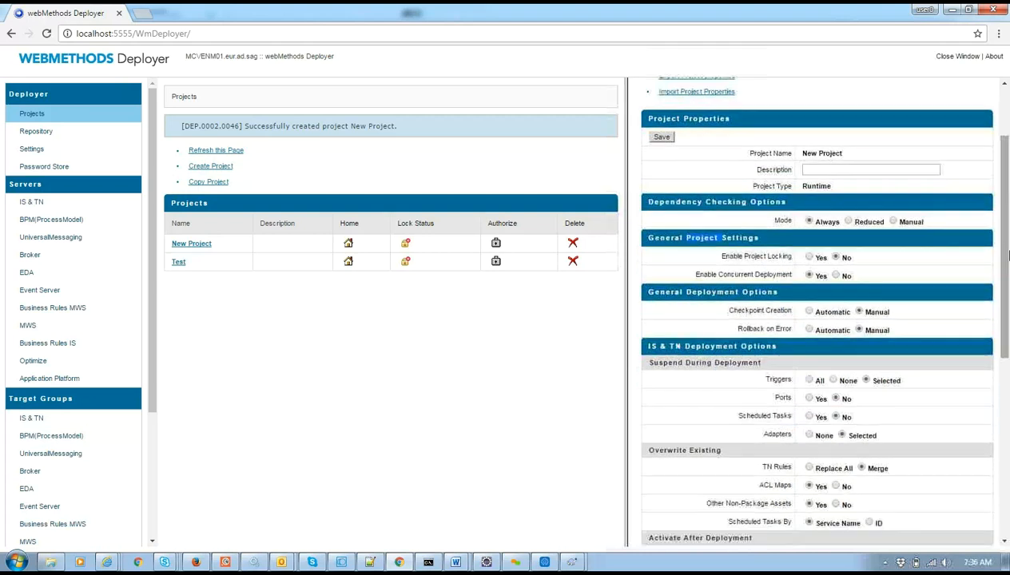
double_click(777, 310)
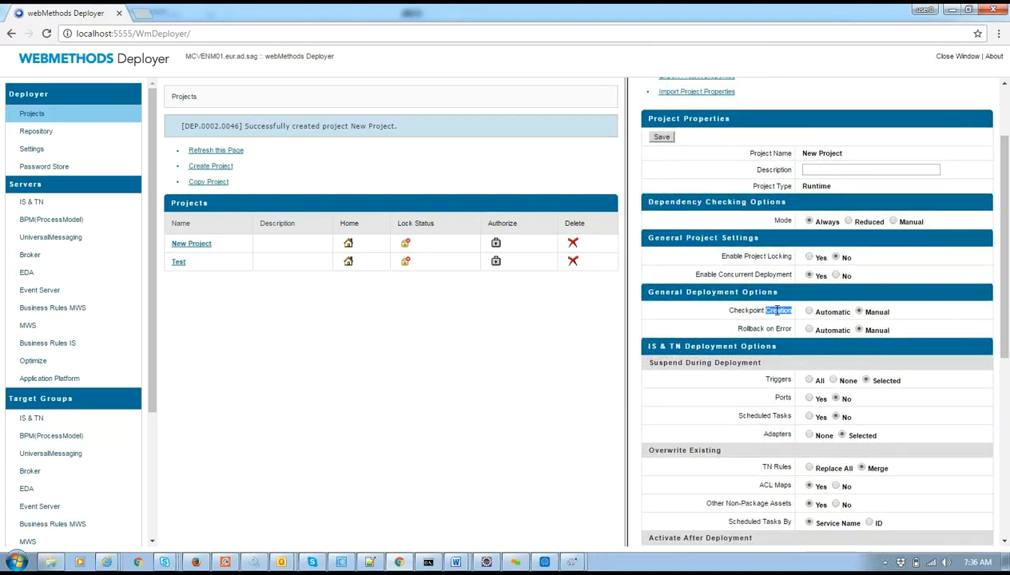
left_click(879, 312)
double_click(881, 314)
double_click(750, 312)
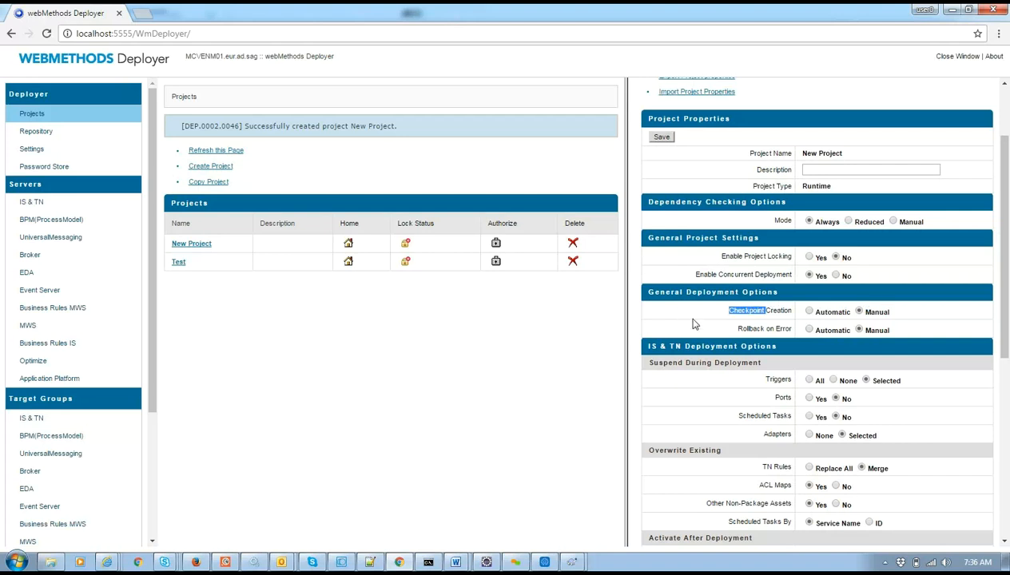
double_click(755, 326)
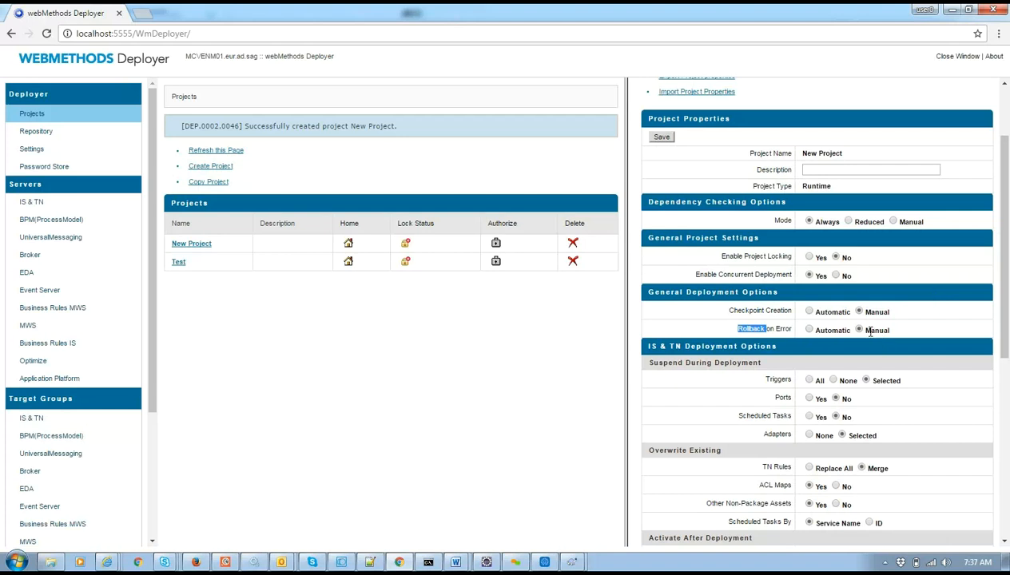
Review the Suspend During Deployment settings: triggers and adapters Selected, ports and scheduled tasks not.
left_click_drag(1005, 317, 1006, 426)
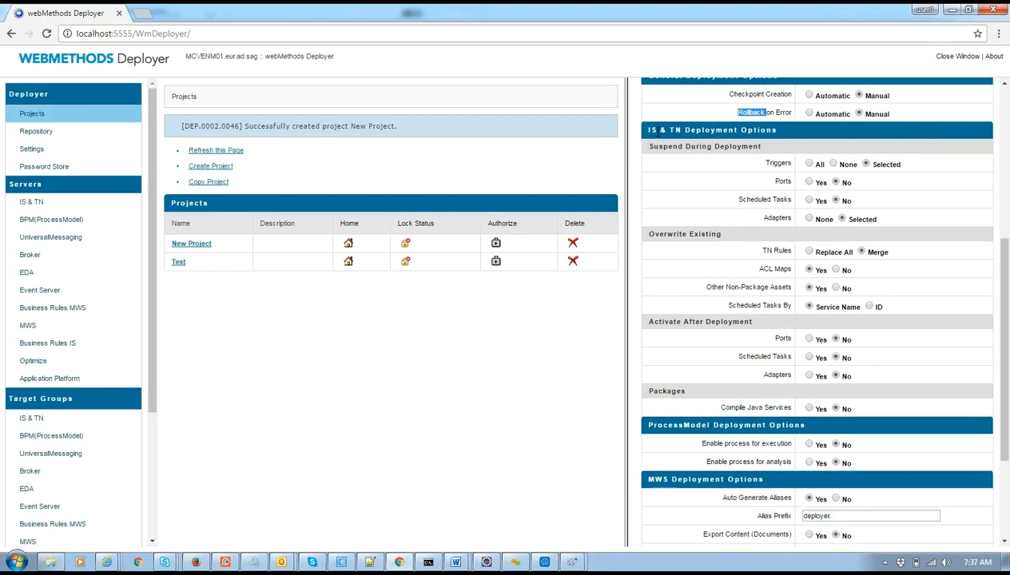
double_click(774, 163)
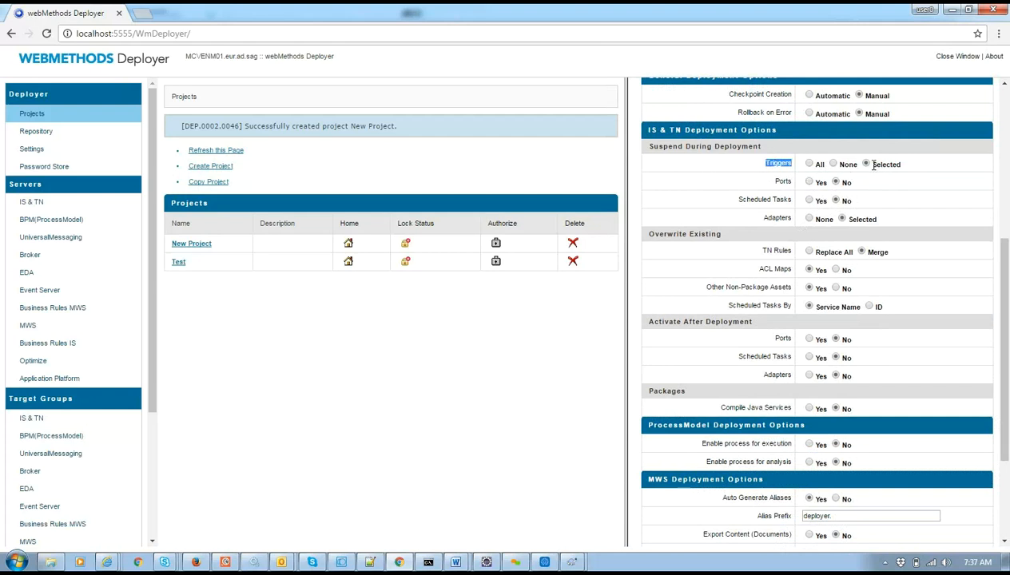
double_click(787, 185)
double_click(754, 199)
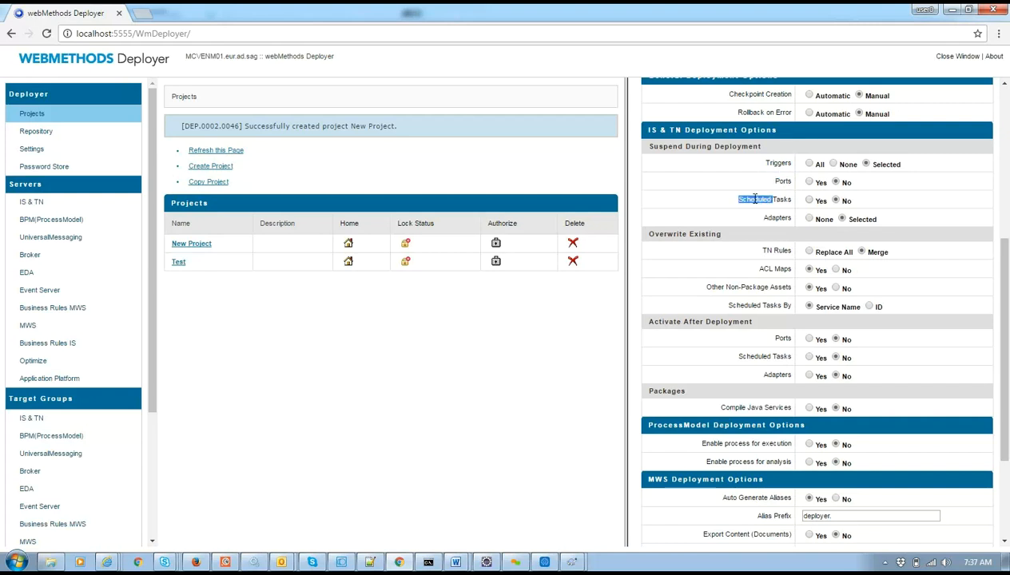
double_click(775, 218)
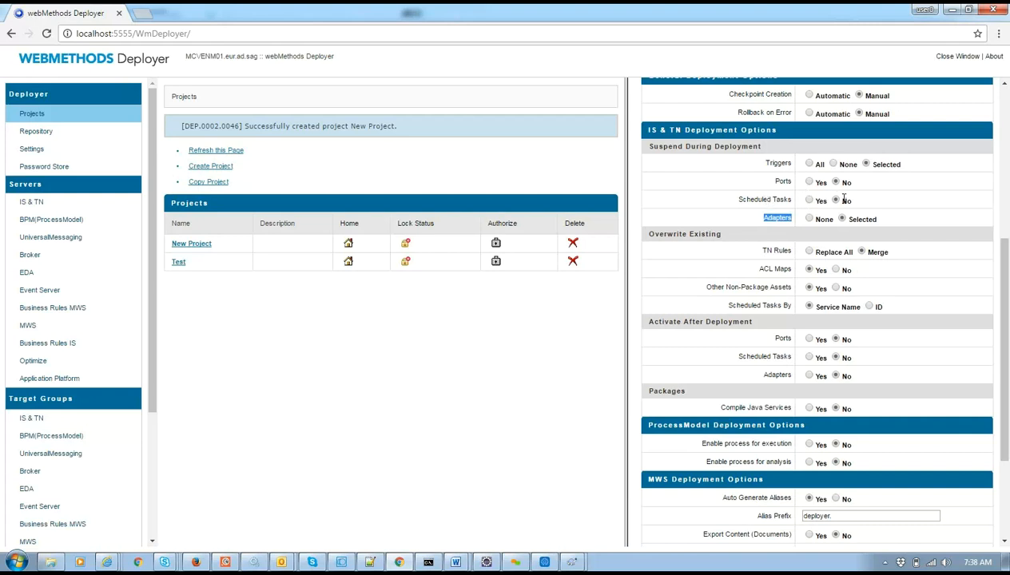
double_click(783, 182)
double_click(780, 200)
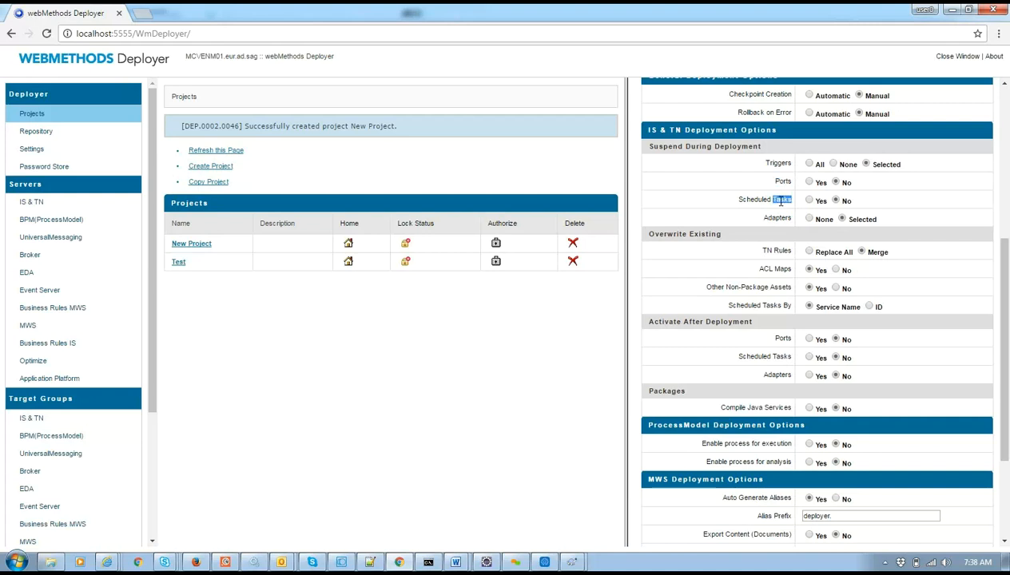
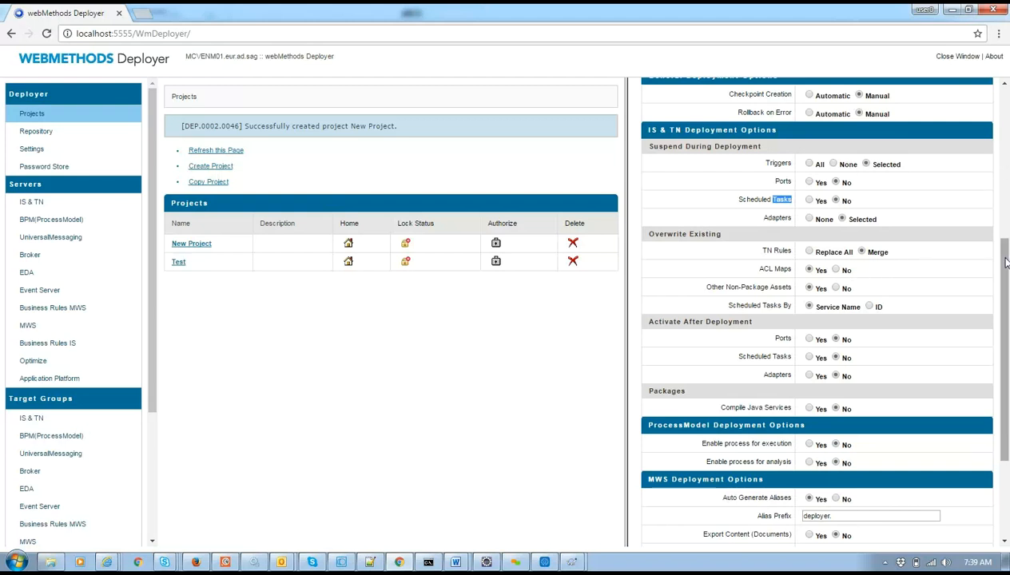
Scroll through New Project's Project Properties page.
right_click(1006, 262)
left_click(1008, 219)
left_click_drag(1005, 258, 993, 420)
scroll(996, 426, "down", 1)
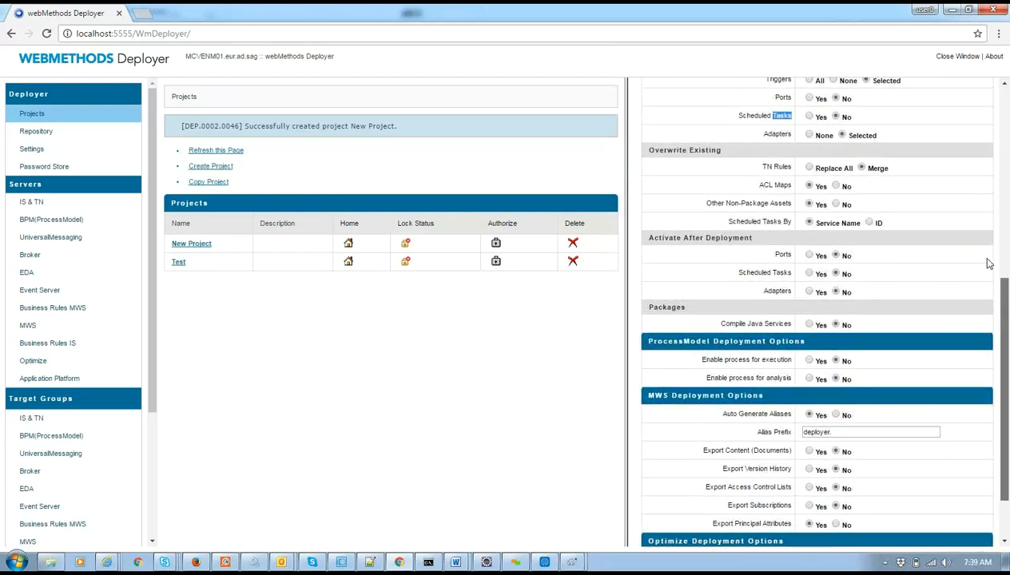
scroll(982, 255, "up", 3)
left_click_drag(1003, 320, 1002, 403)
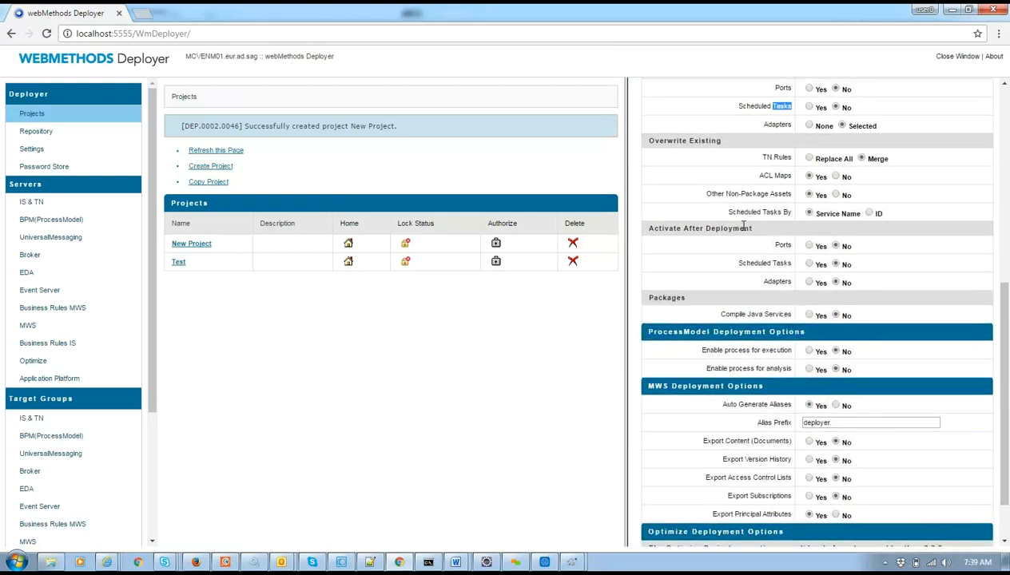
left_click_drag(1008, 343, 995, 416)
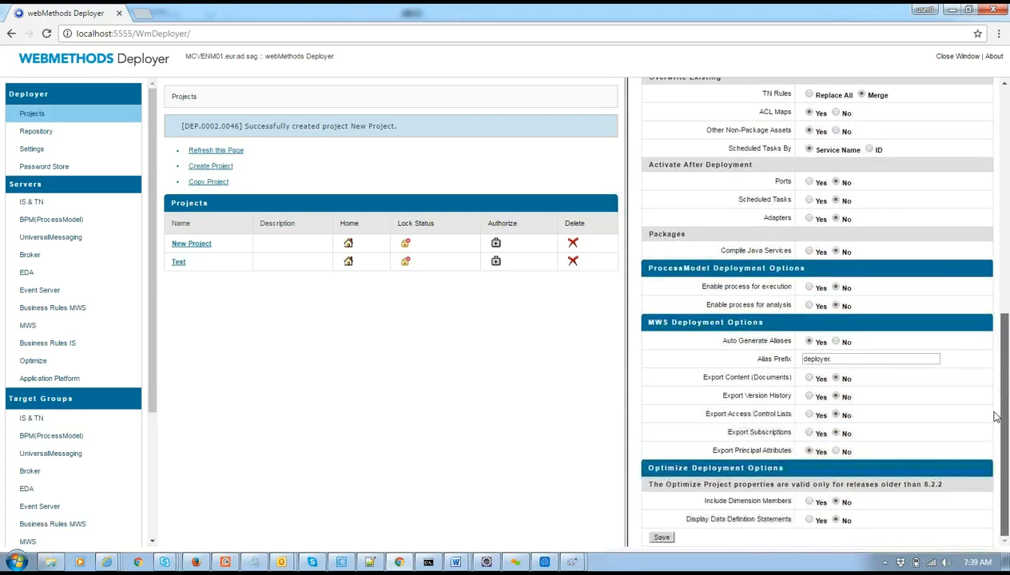
scroll(990, 383, "up", 2)
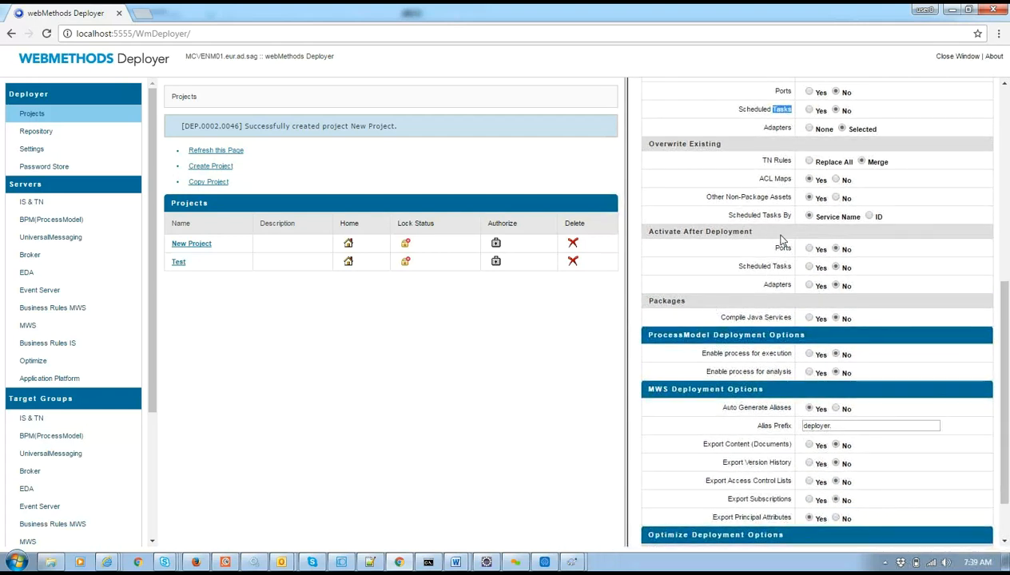
Highlight the Packages heading and the Compile Java Services option.
double_click(659, 300)
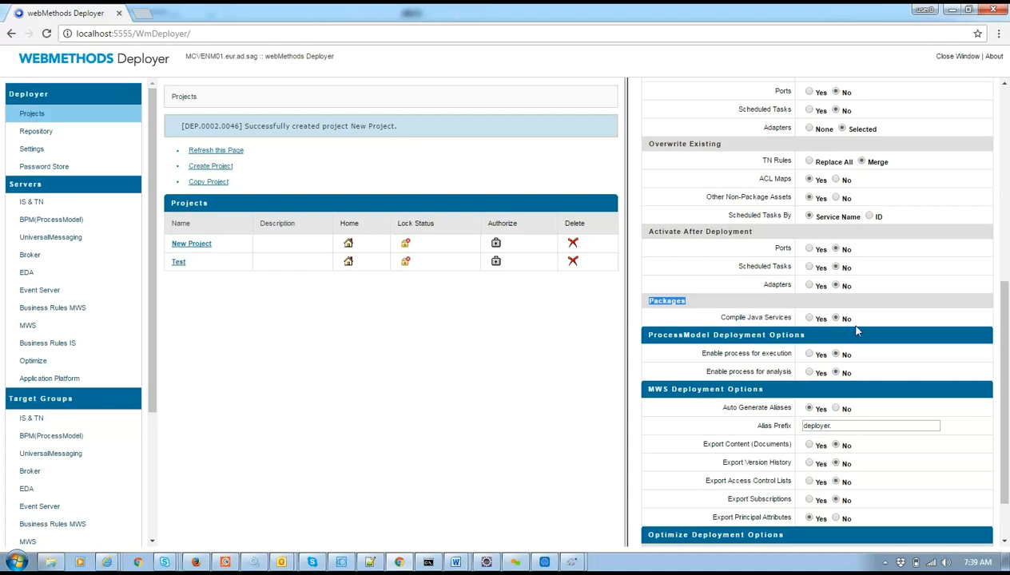
left_click(762, 327)
double_click(737, 318)
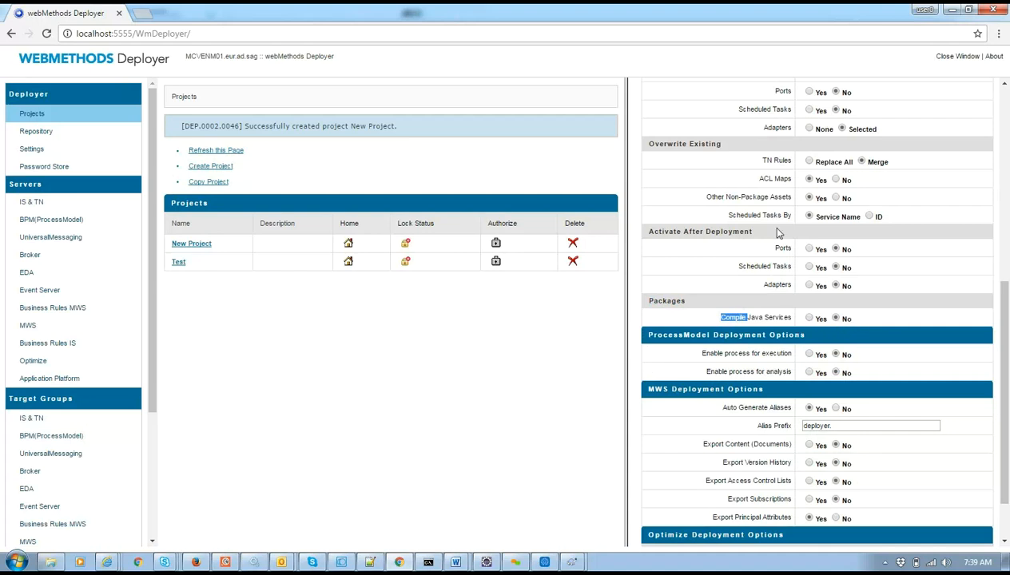
left_click_drag(1005, 392, 1006, 191)
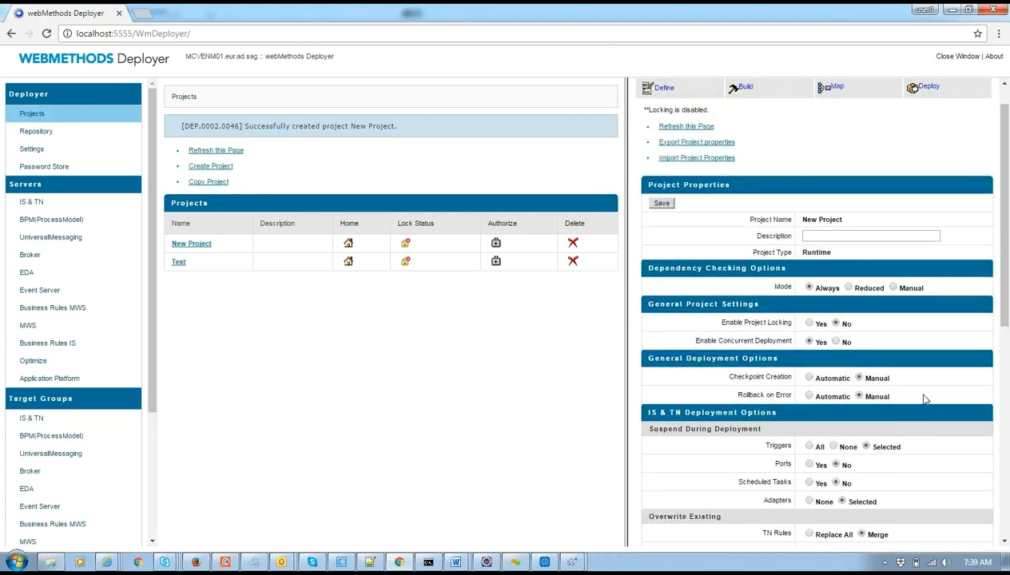
left_click_drag(1004, 278, 1004, 224)
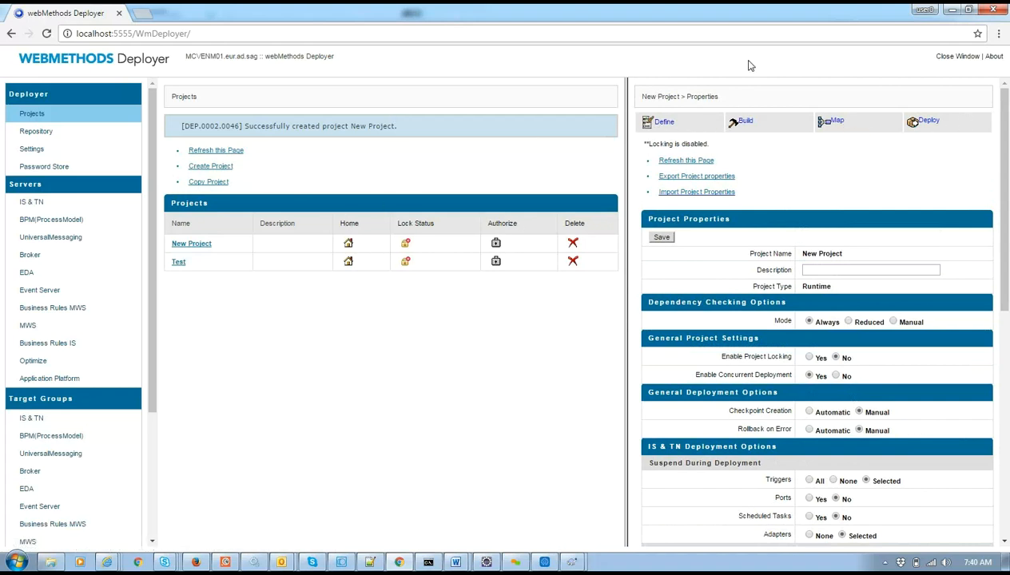
Leave the Description as is and save New Project's properties.
left_click(852, 266)
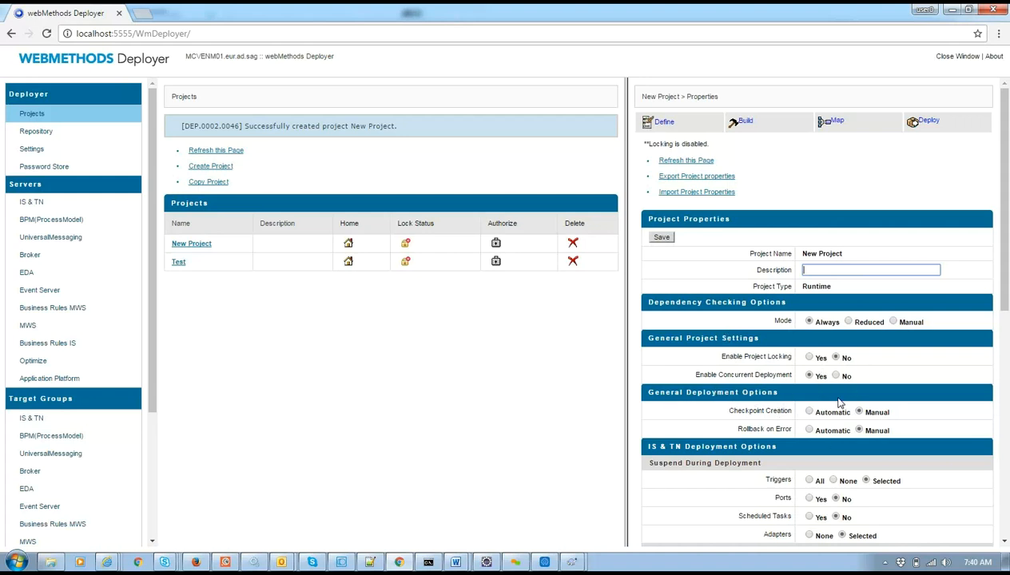
left_click_drag(1008, 250, 1007, 317)
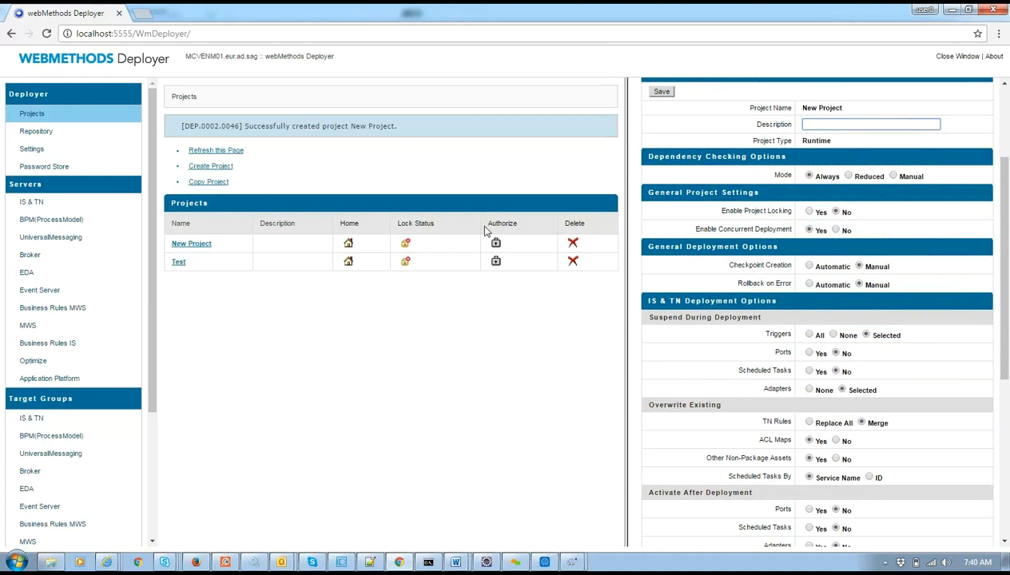
left_click_drag(1008, 244, 1004, 183)
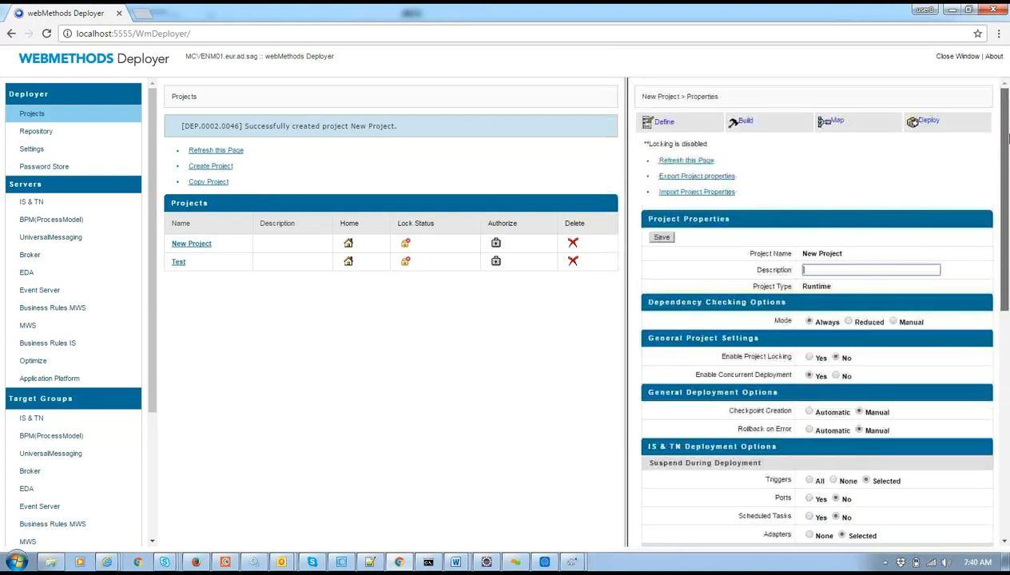
left_click(662, 237)
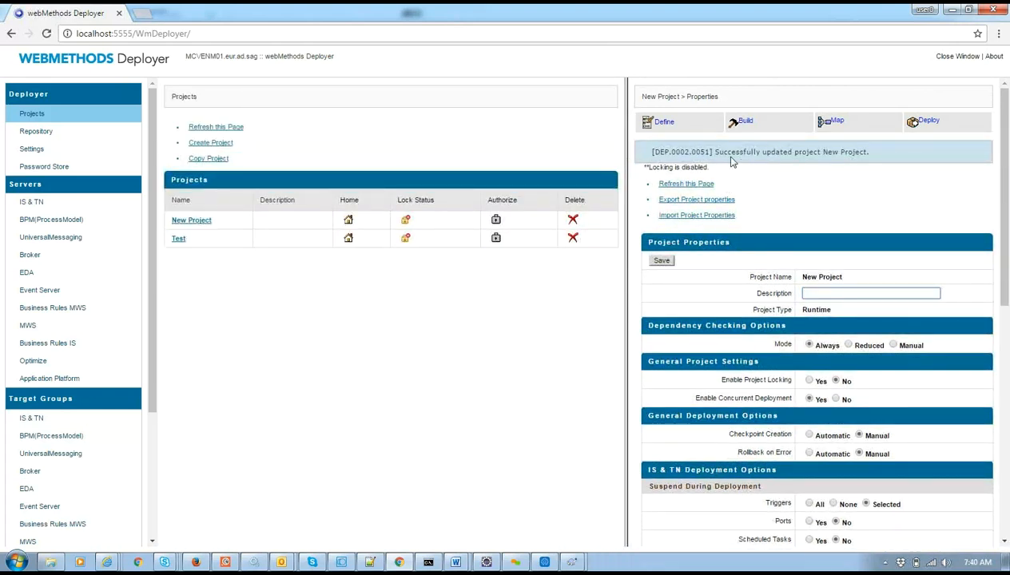
Create IS & TN set myDeploymentSet with local as source server, then open a new tab.
left_click(671, 126)
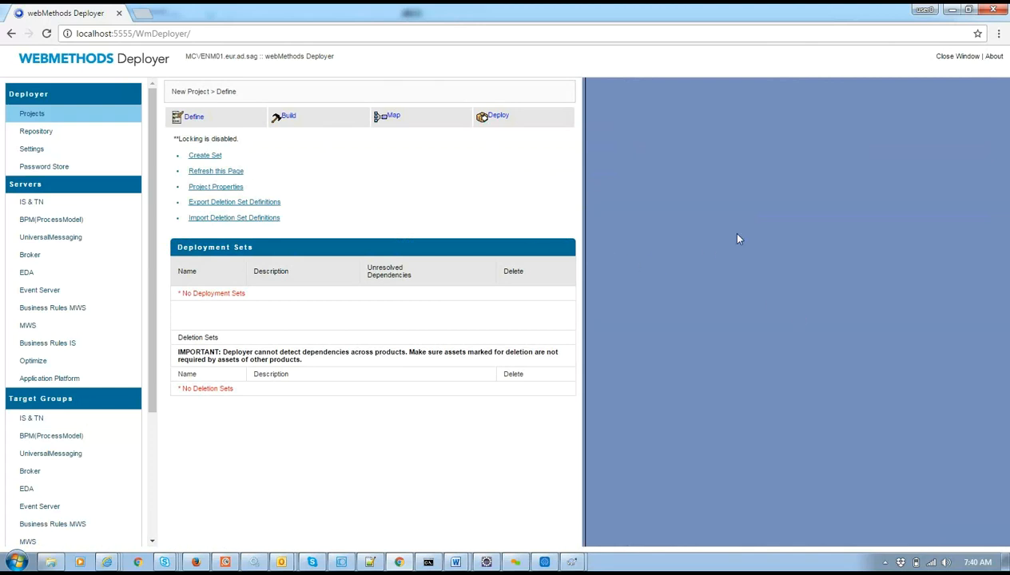
left_click(213, 156)
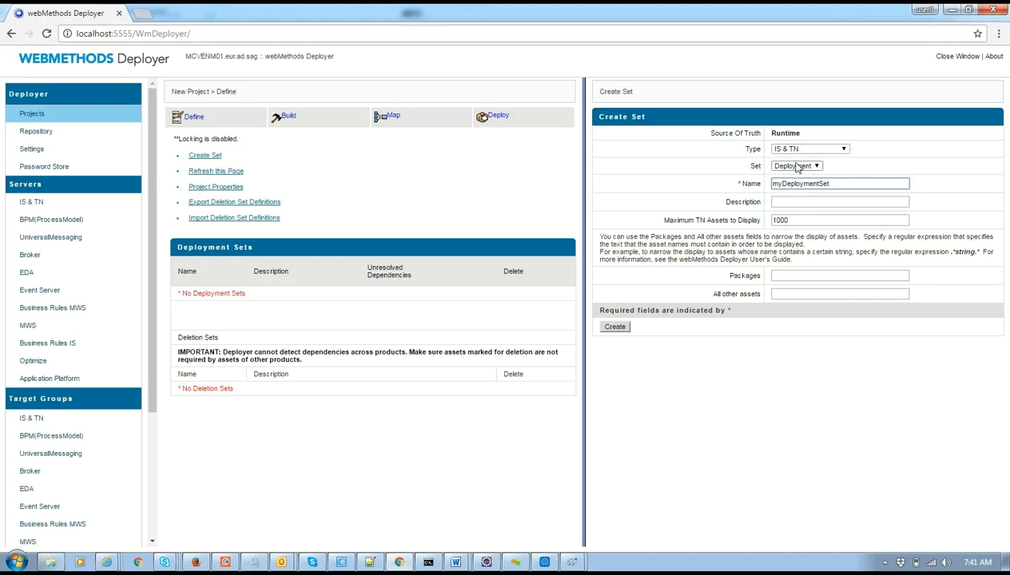
left_click(613, 327)
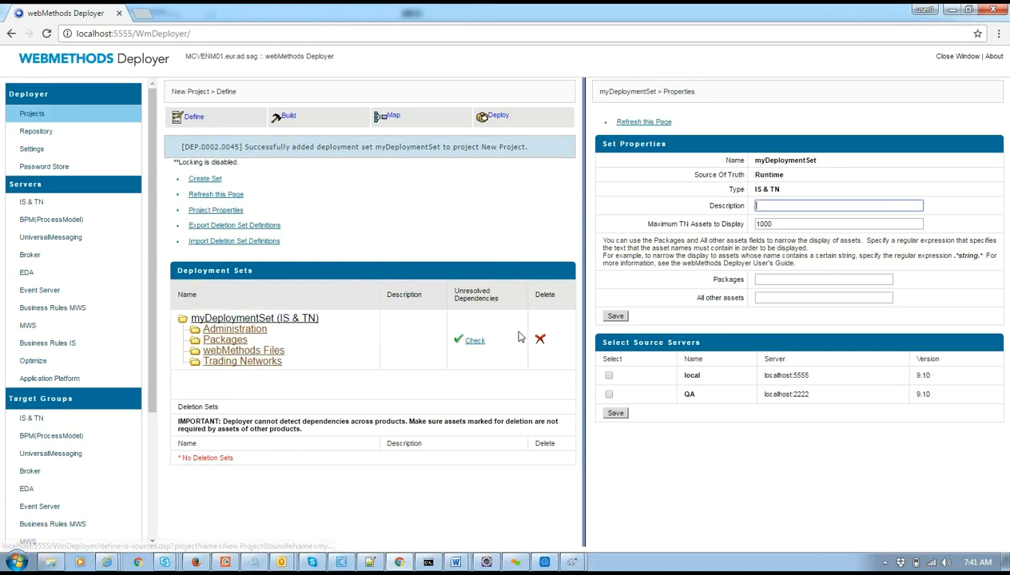
left_click(636, 341)
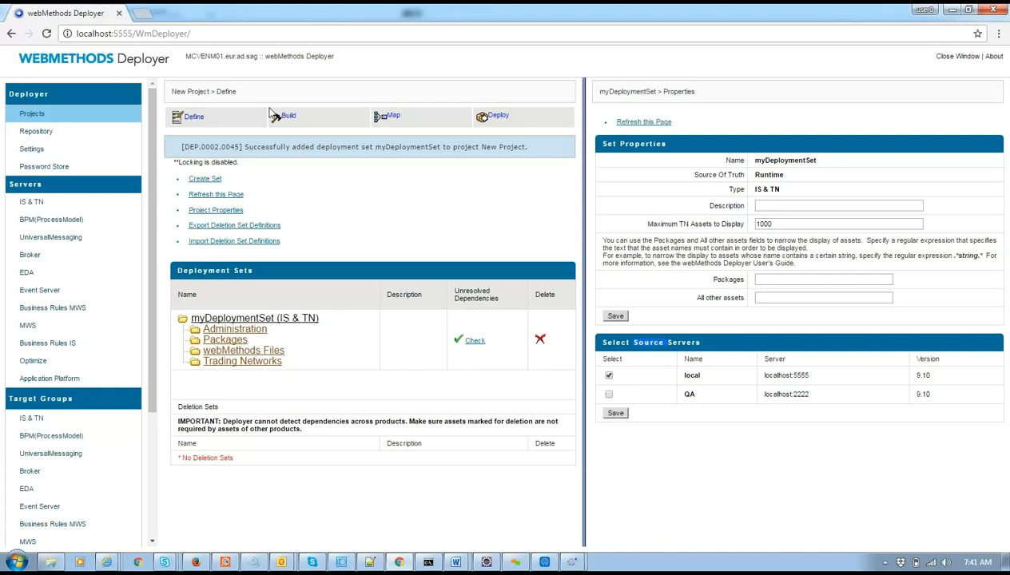
left_click(140, 13)
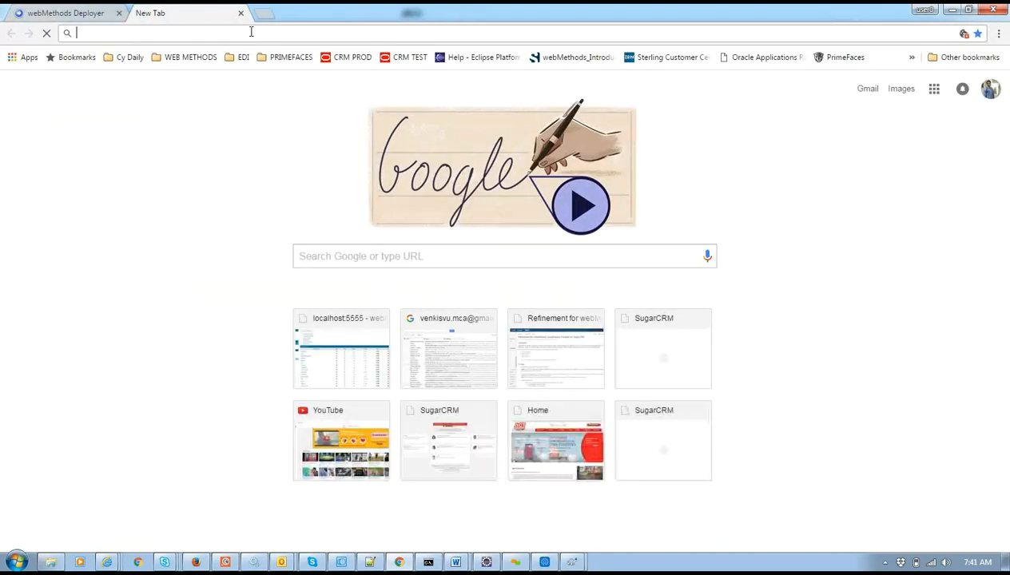
Browse localhost:2222's Packages > Management list, then close that tab.
type("localhost:2222")
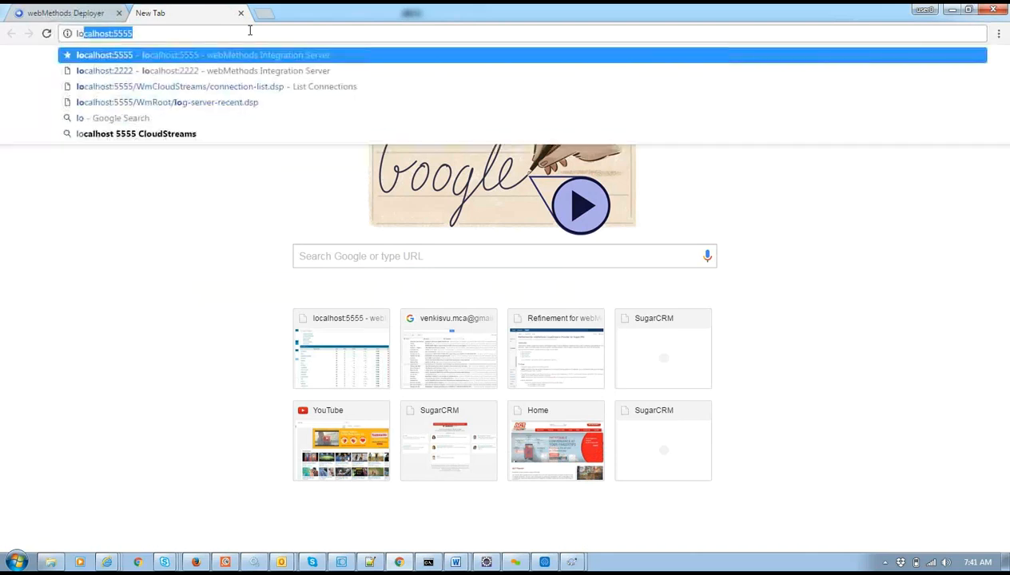
left_click(191, 72)
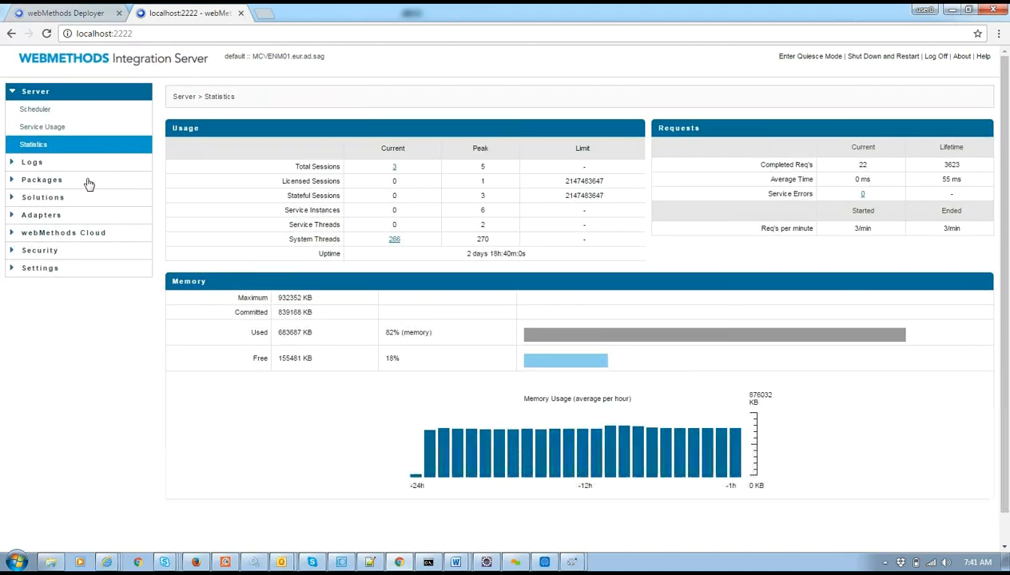
left_click(88, 183)
left_click(70, 198)
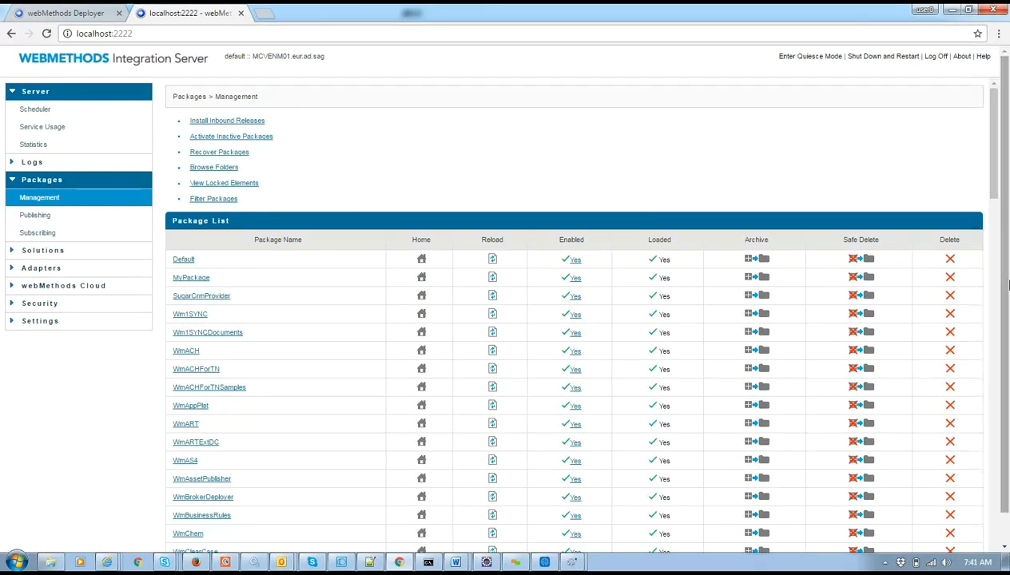
left_click_drag(998, 111, 998, 262)
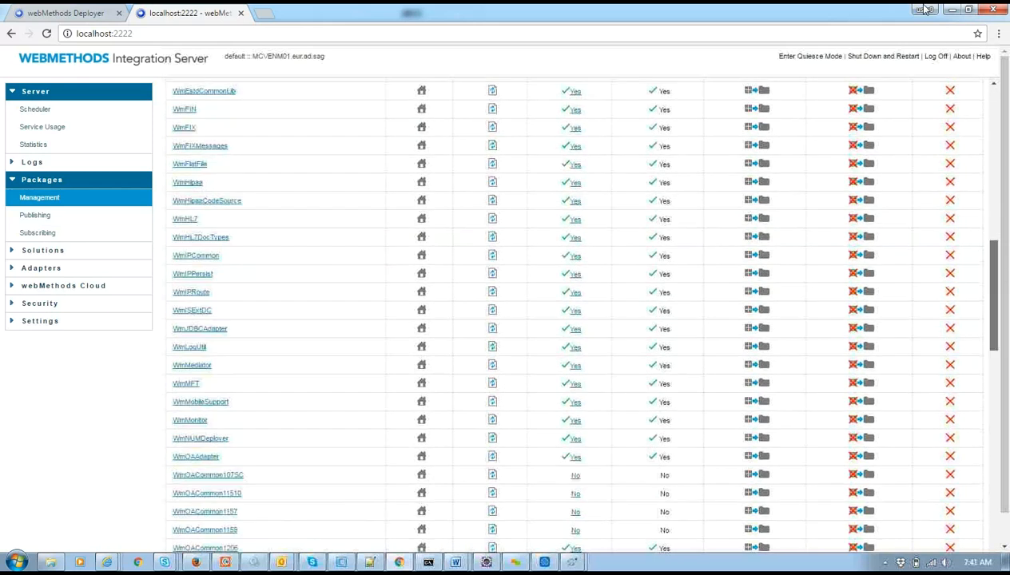
left_click_drag(924, 10, 895, 9)
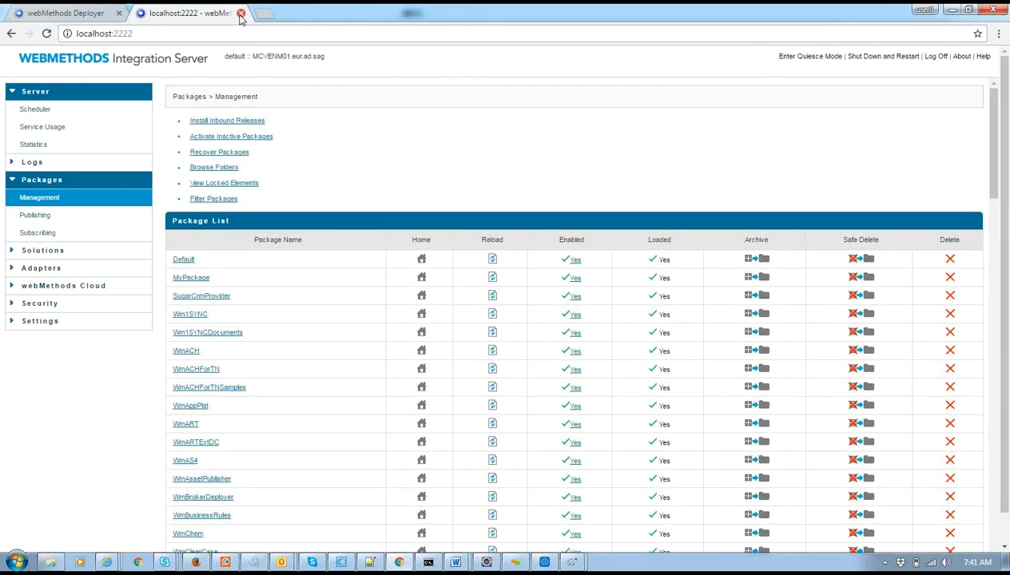
left_click(240, 13)
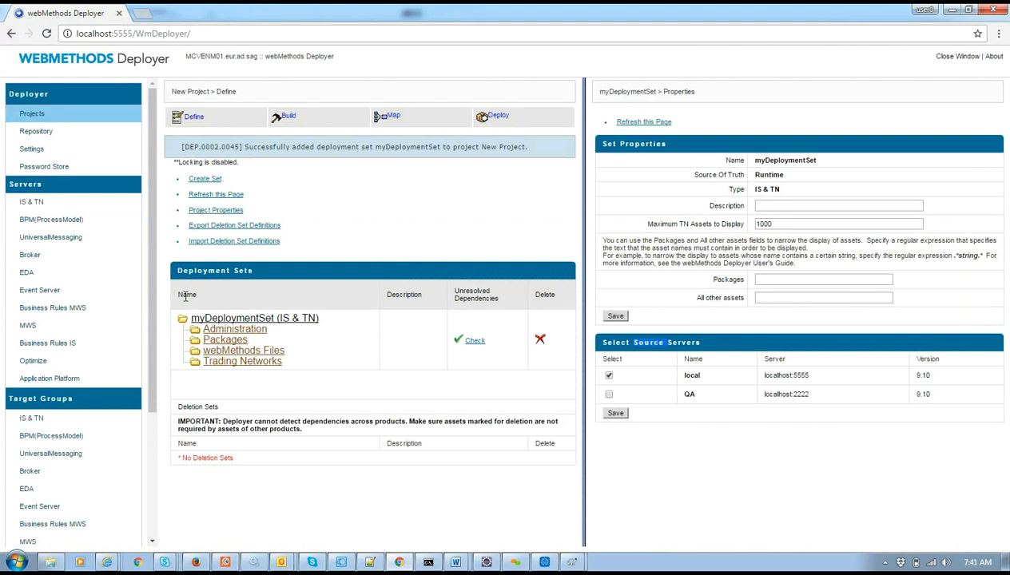
Log in, create myDeploymentSet1 with local as source, and delete the original myDeploymentSet.
left_click(254, 329)
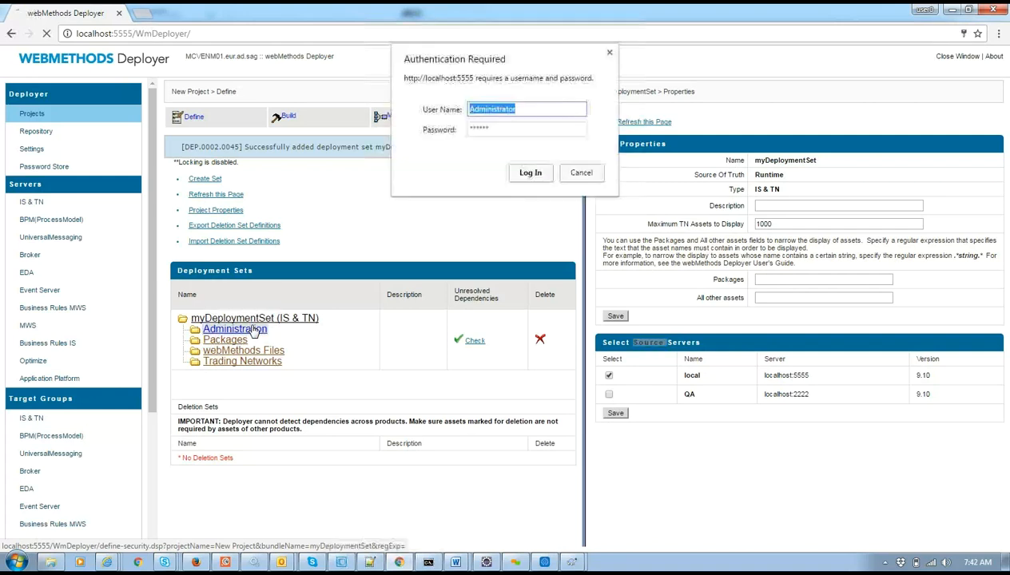
left_click(521, 172)
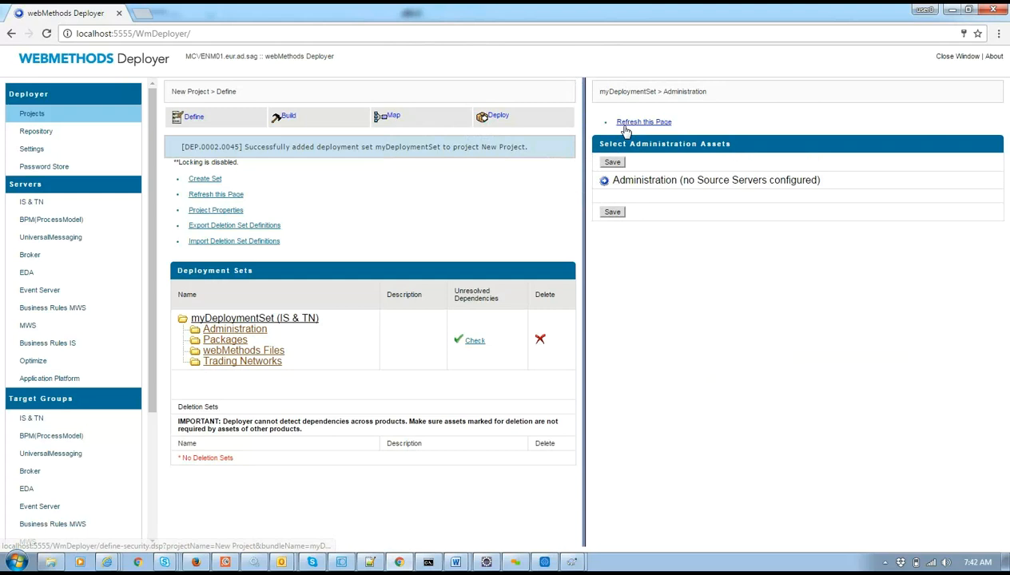
left_click(209, 182)
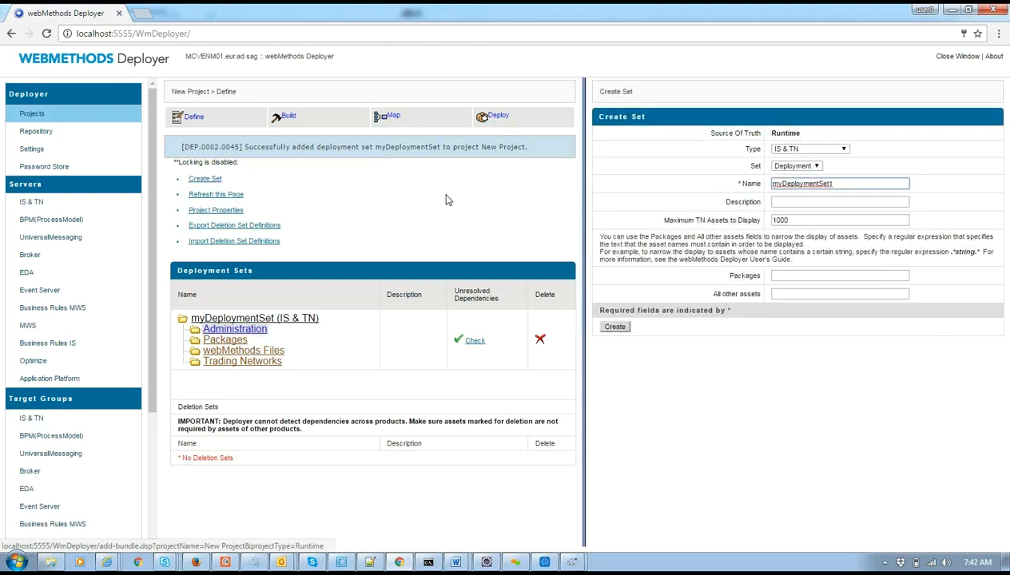
left_click(615, 327)
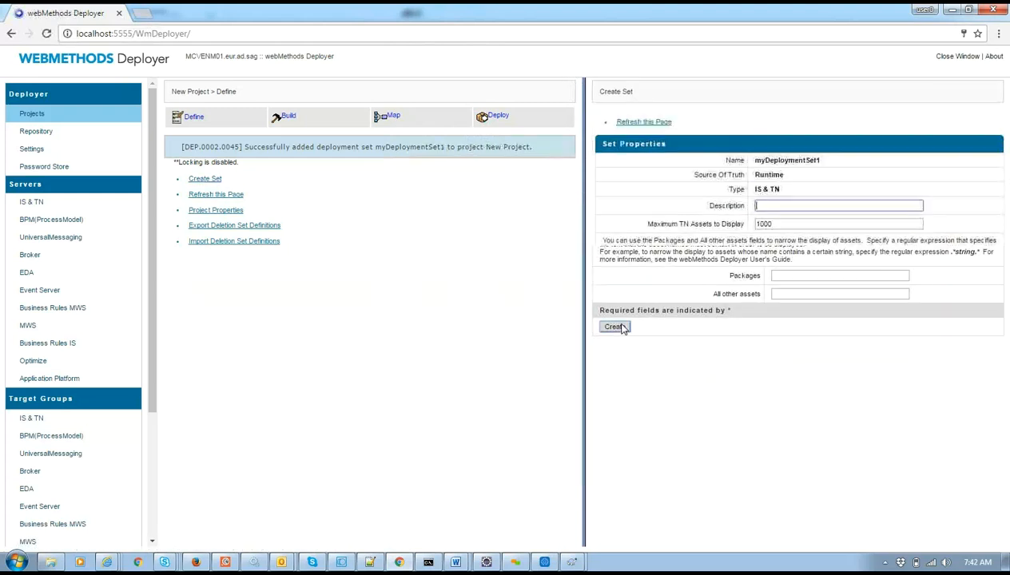
left_click(609, 375)
left_click(615, 413)
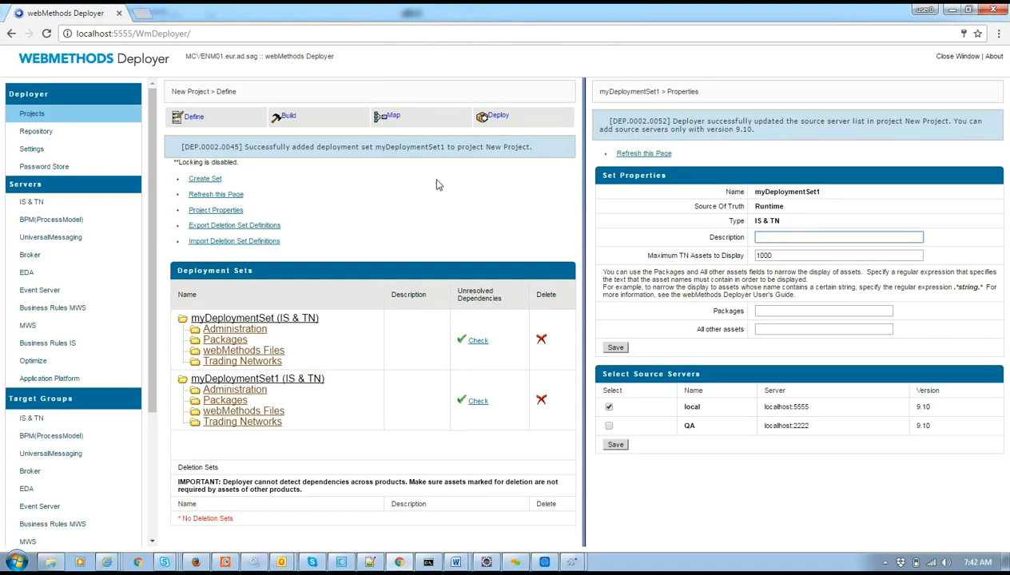
left_click(541, 342)
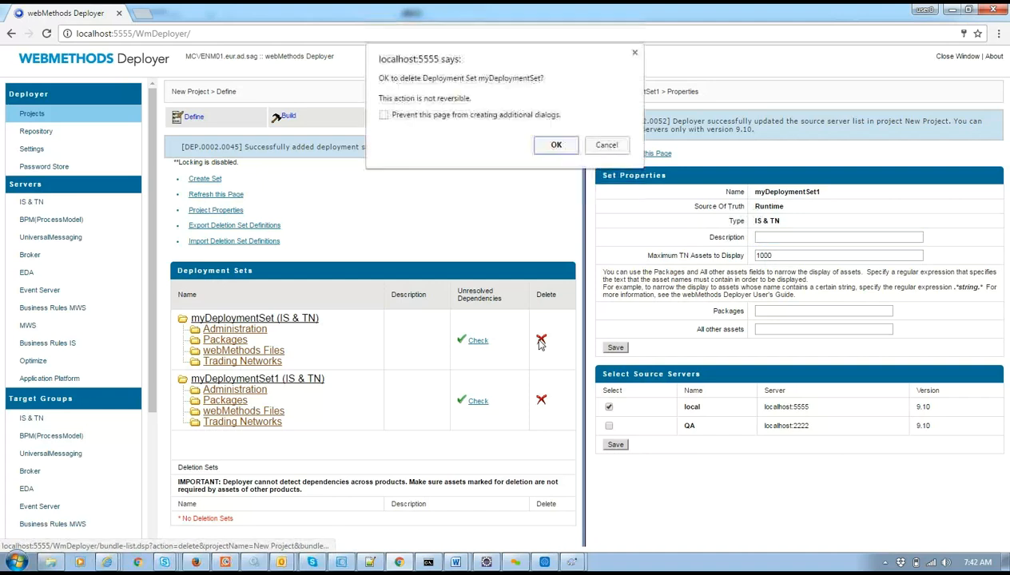
left_click(556, 146)
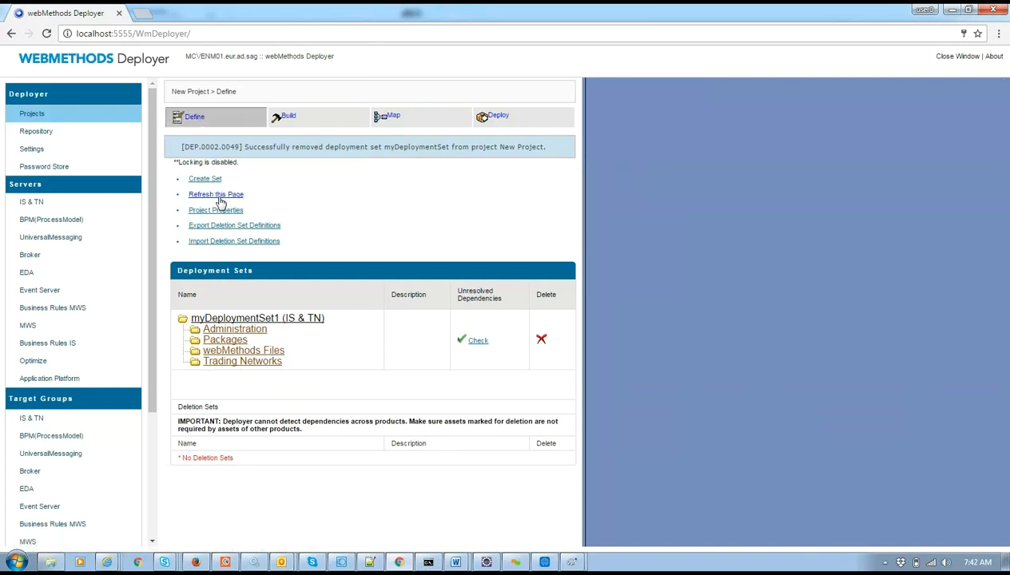
Browse the local server's administration assets, checking its ports and scheduled tasks.
left_click(232, 329)
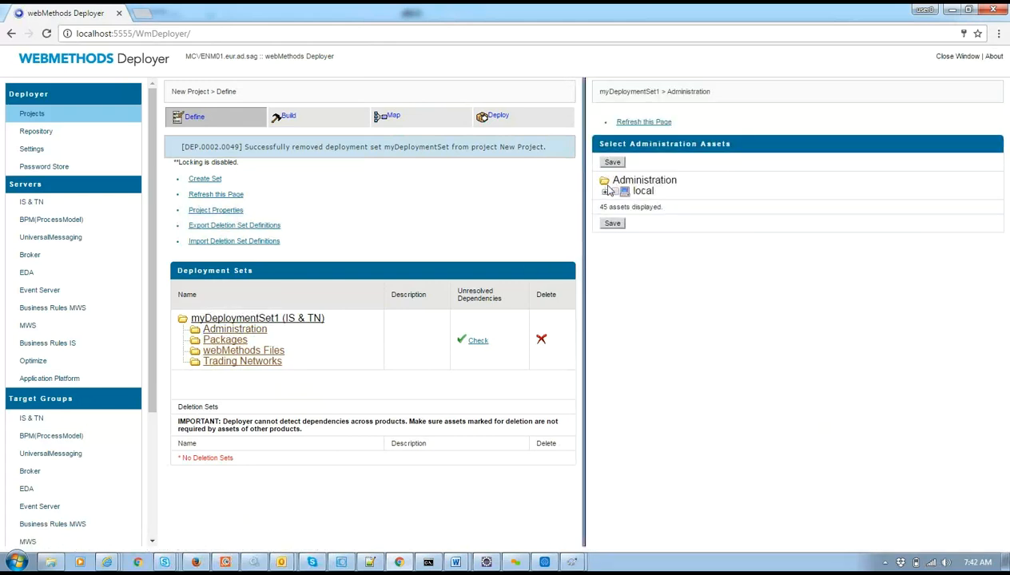
left_click(603, 191)
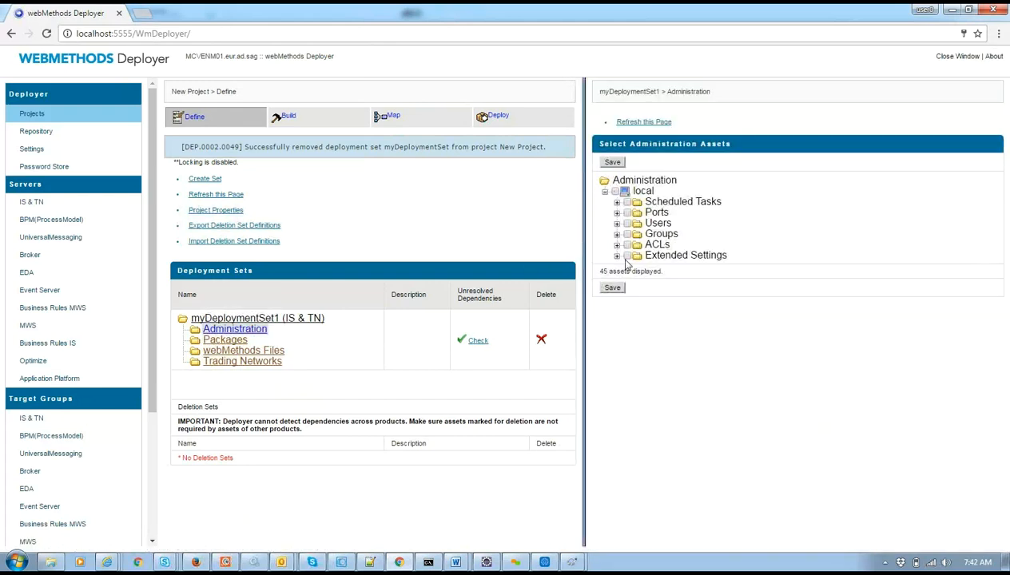
left_click(616, 212)
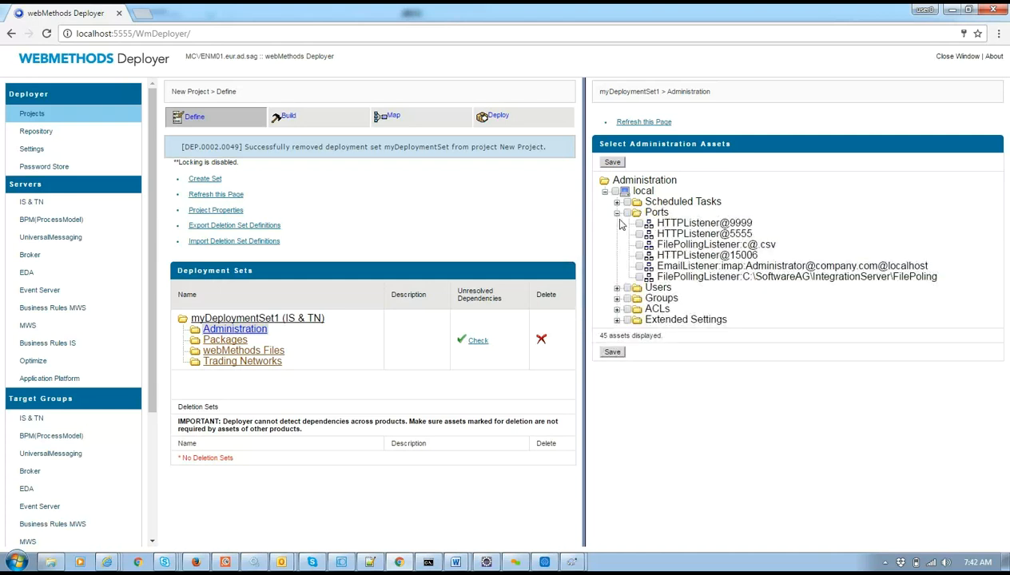
left_click(616, 213)
left_click(616, 203)
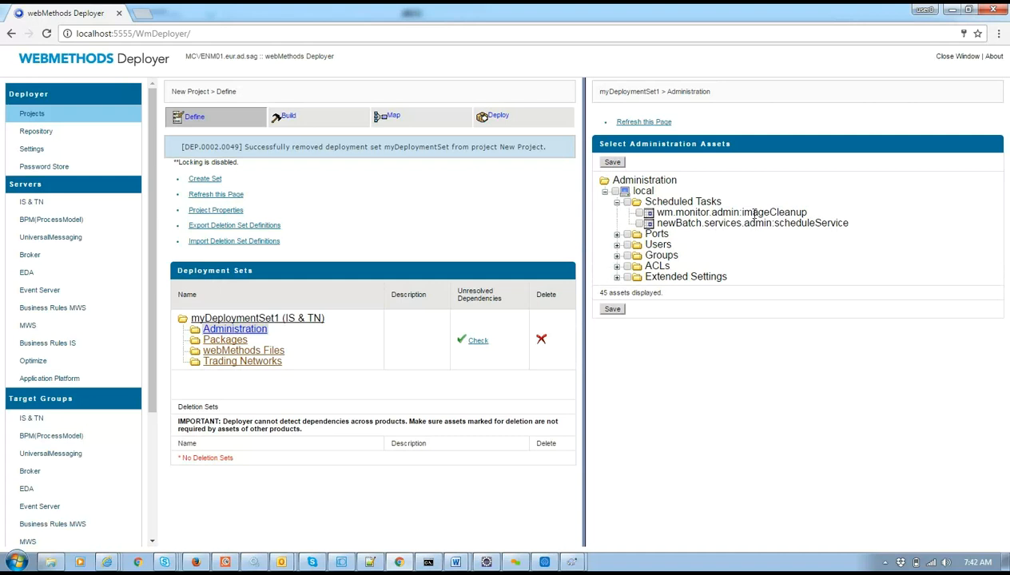
List myDeploymentSet1's local packages, with NewBatch and Test ticked.
left_click(604, 191)
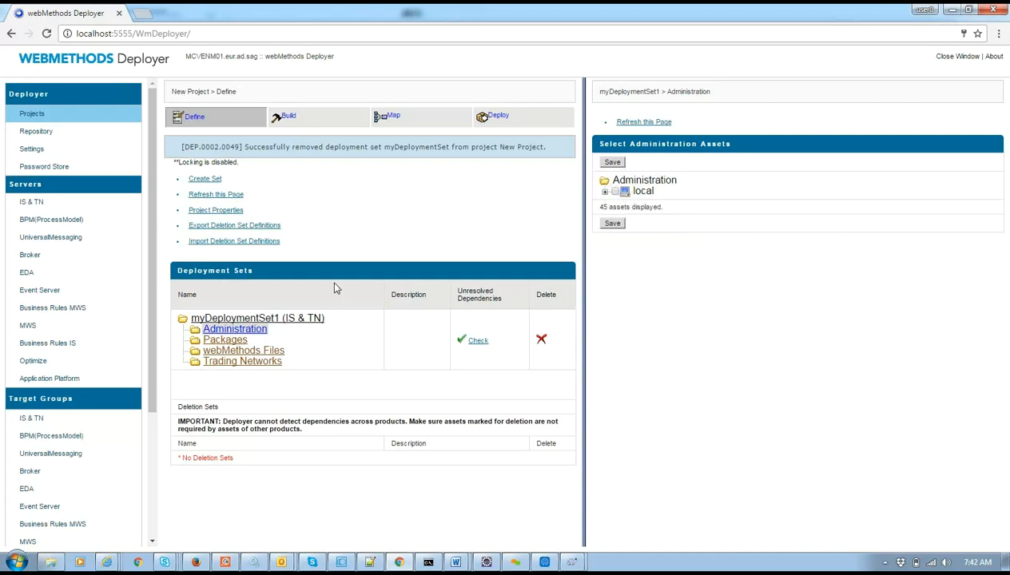
left_click(232, 341)
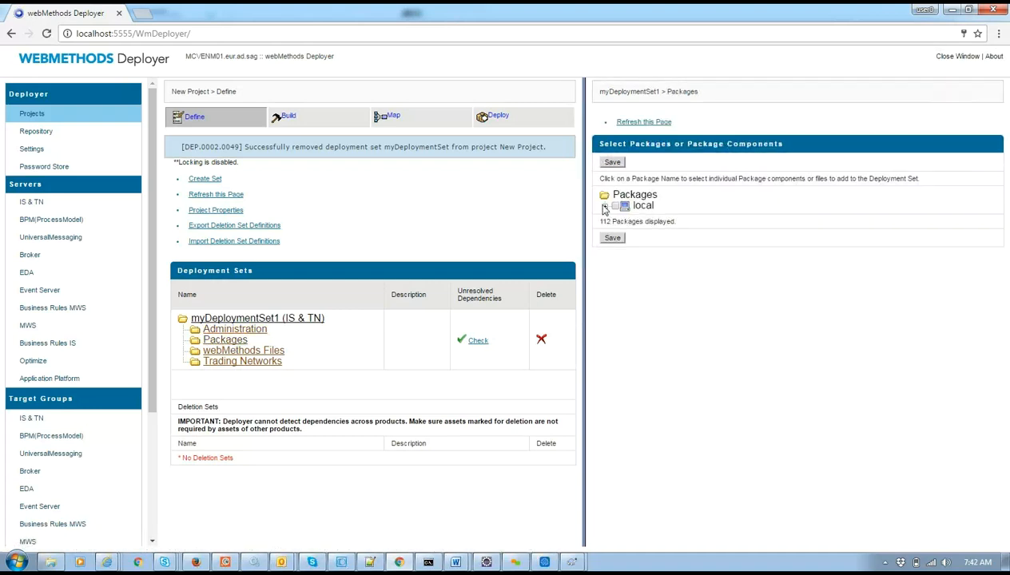
left_click(605, 206)
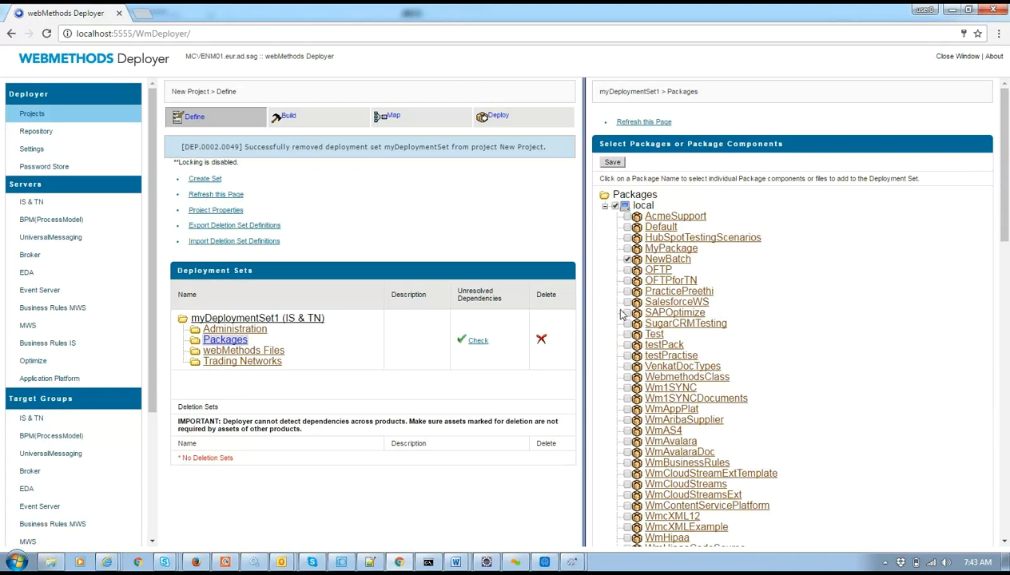
Open localhost:2222 in a new tab, log in, and go to Packages > Management.
left_click(144, 14)
type("localhost:5555")
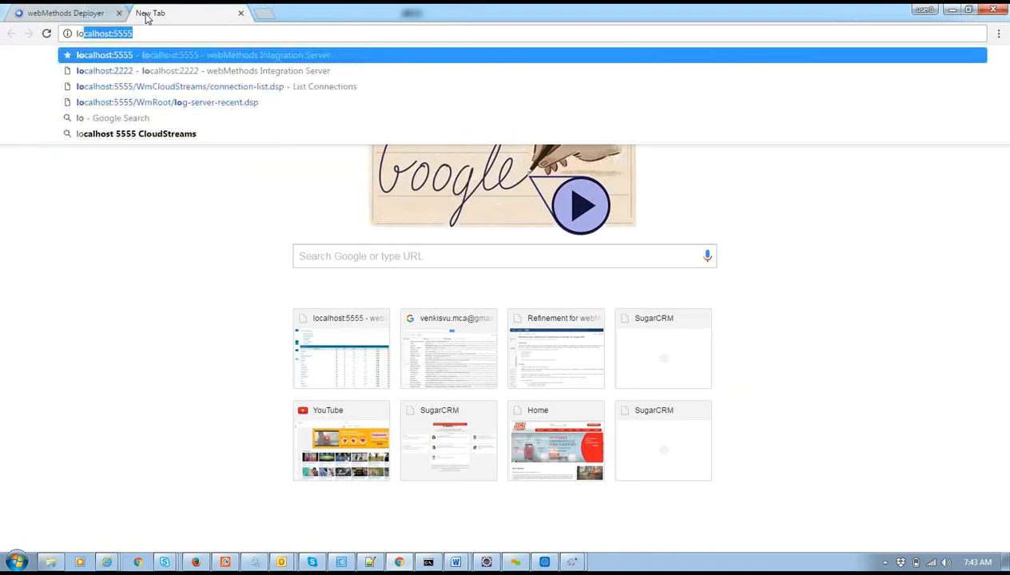
left_click(131, 70)
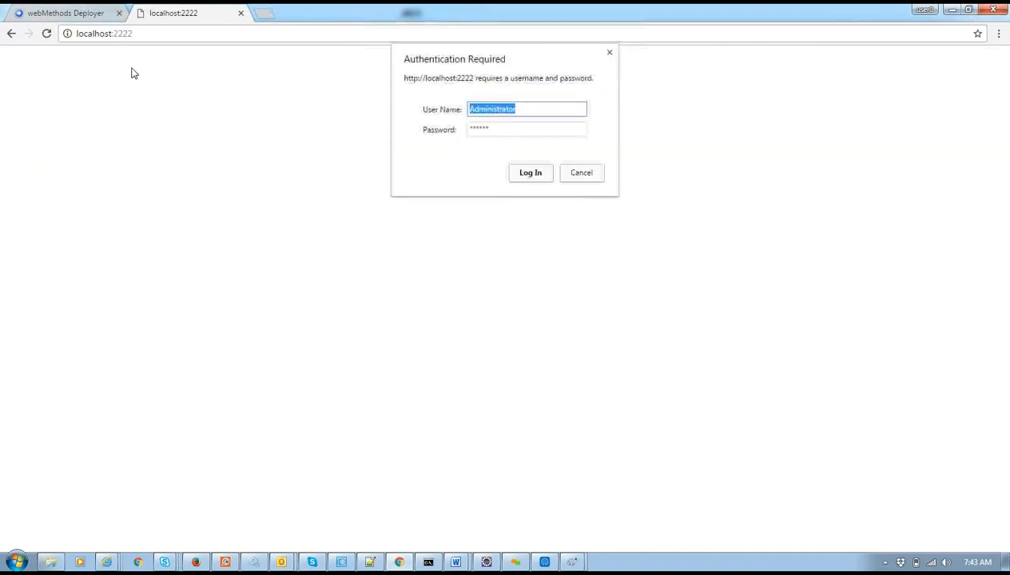
left_click(529, 174)
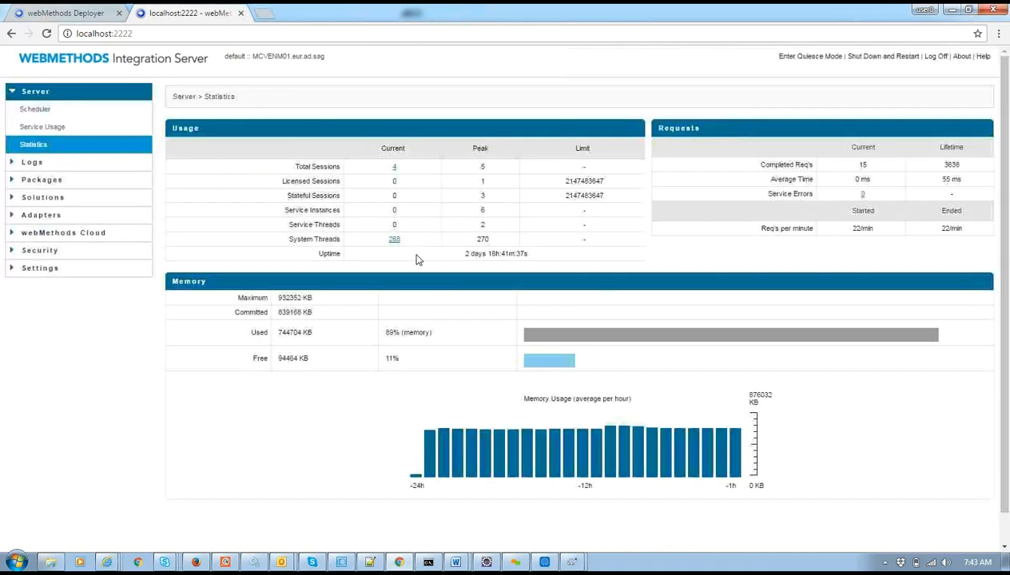
left_click(58, 182)
left_click(46, 197)
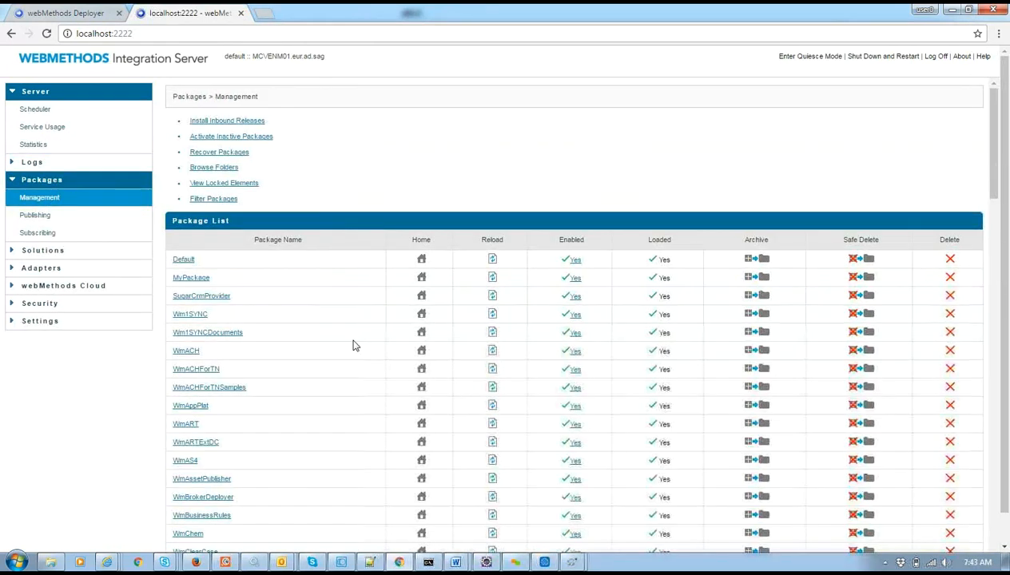
Search the package list for 'test' and 'new', finding neither, then return to the Deployer.
key("ctrl+f")
type("test")
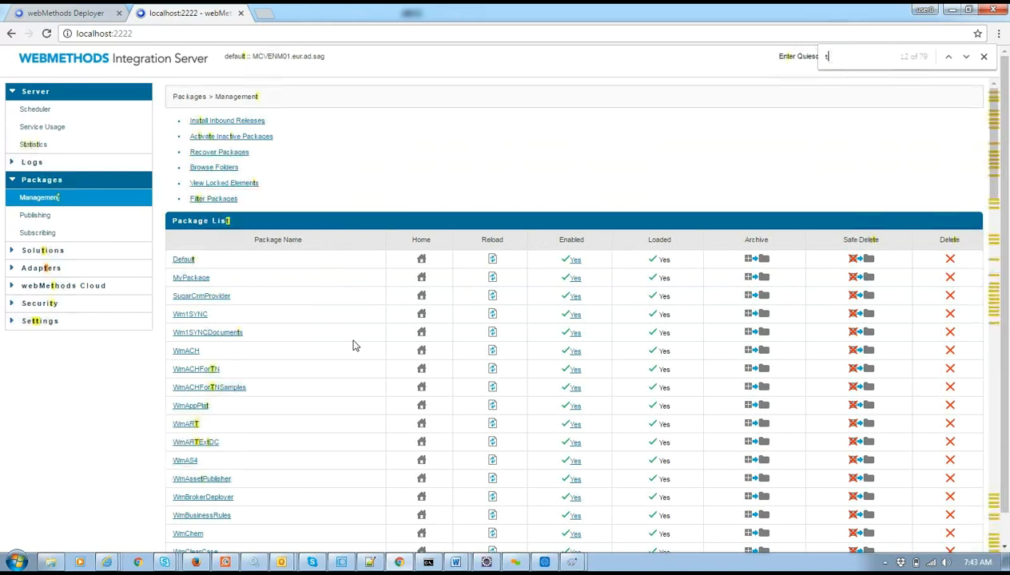
key("alt+Tab")
key("alt+Tab")
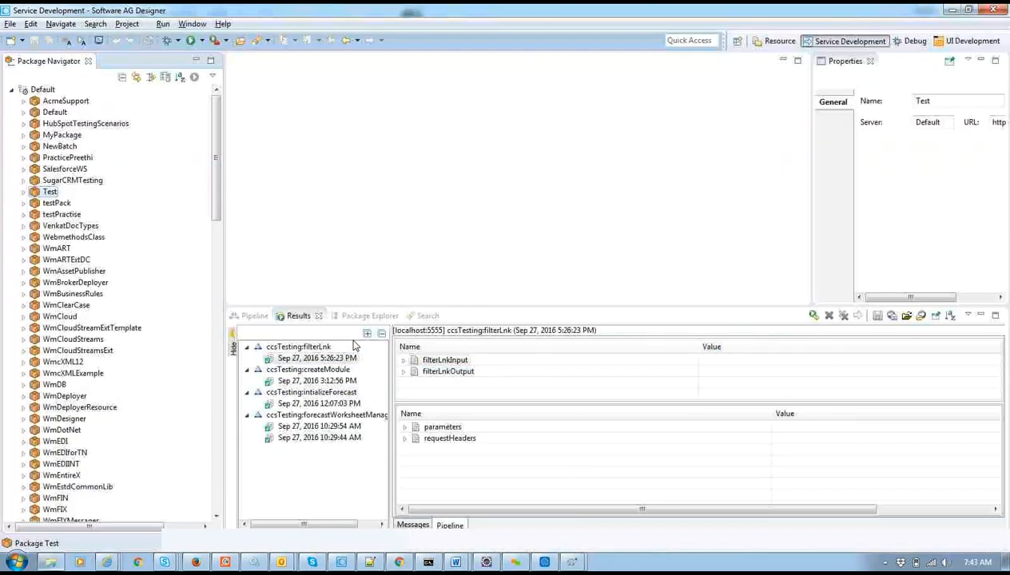
key("alt+Tab")
key("alt+Tab")
key("alt+Tab")
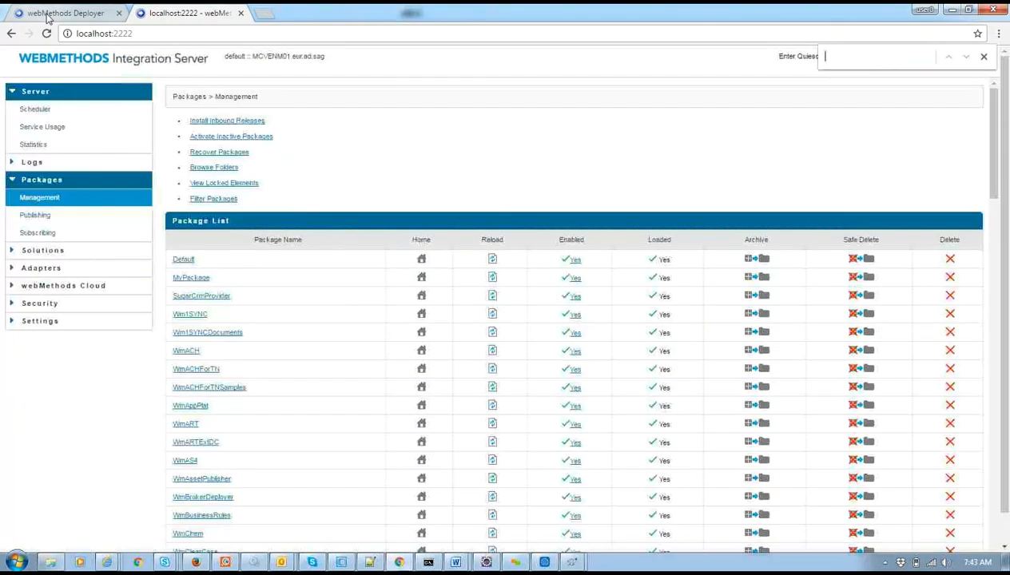
left_click(49, 16)
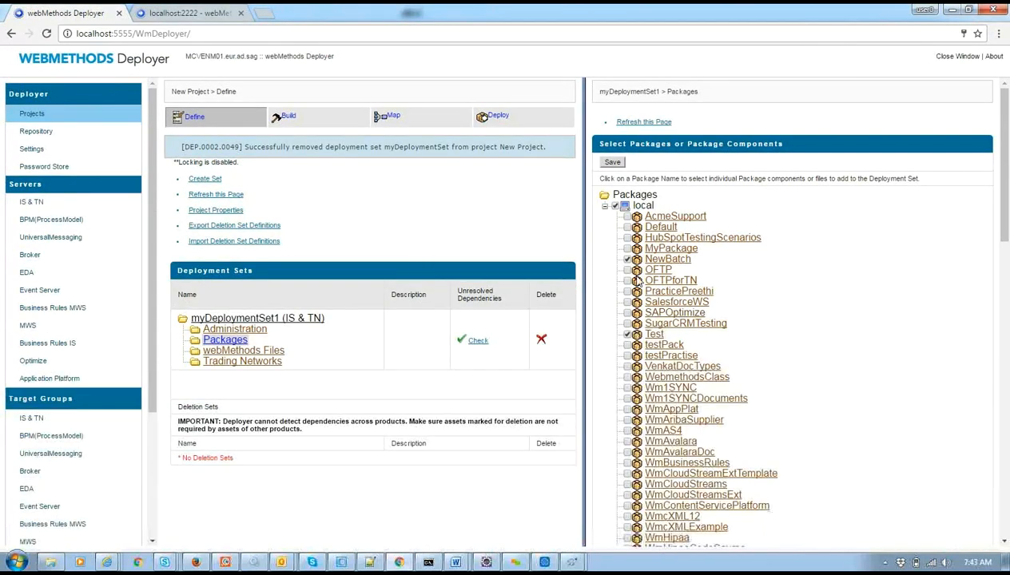
left_click(224, 9)
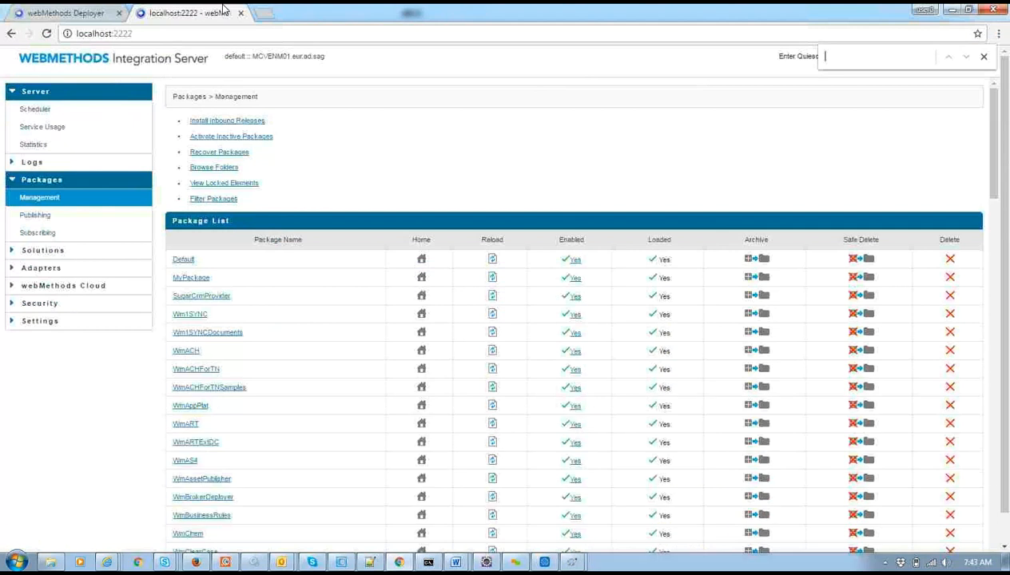
type("new")
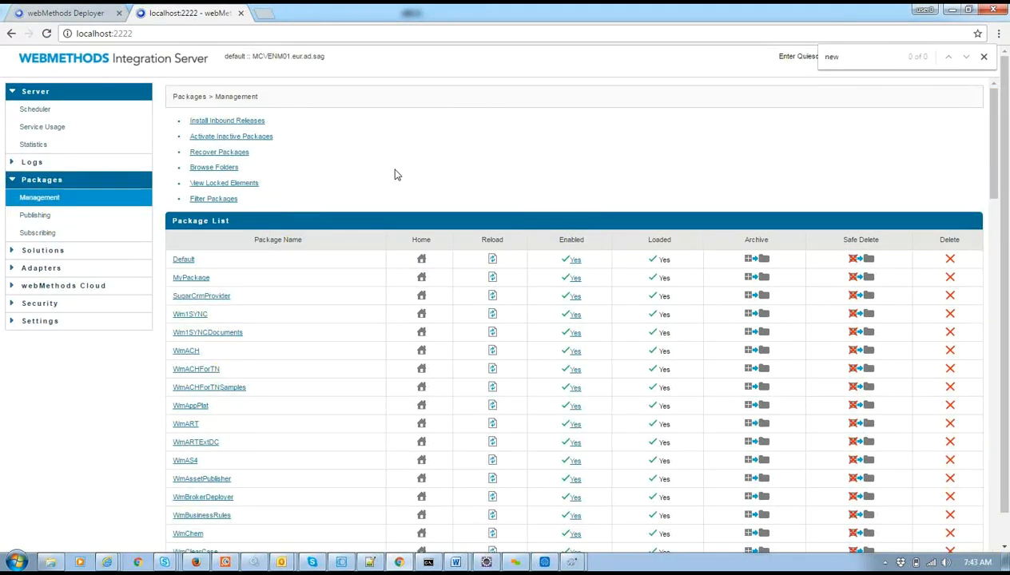
left_click(72, 12)
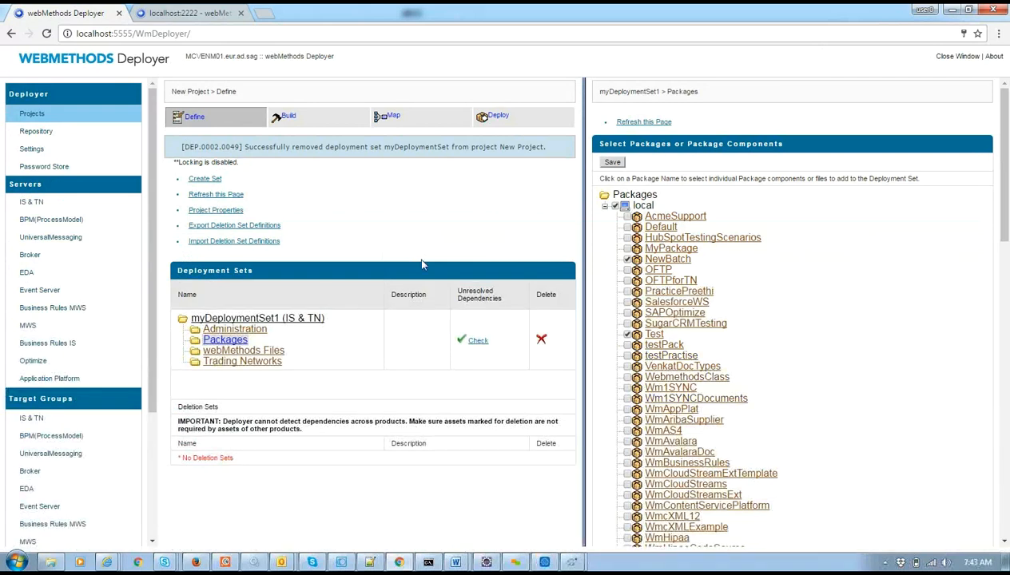
Save NewBatch and Test into the set, then create build myBuild, which fails with DEP.0001.0084.
left_click(612, 163)
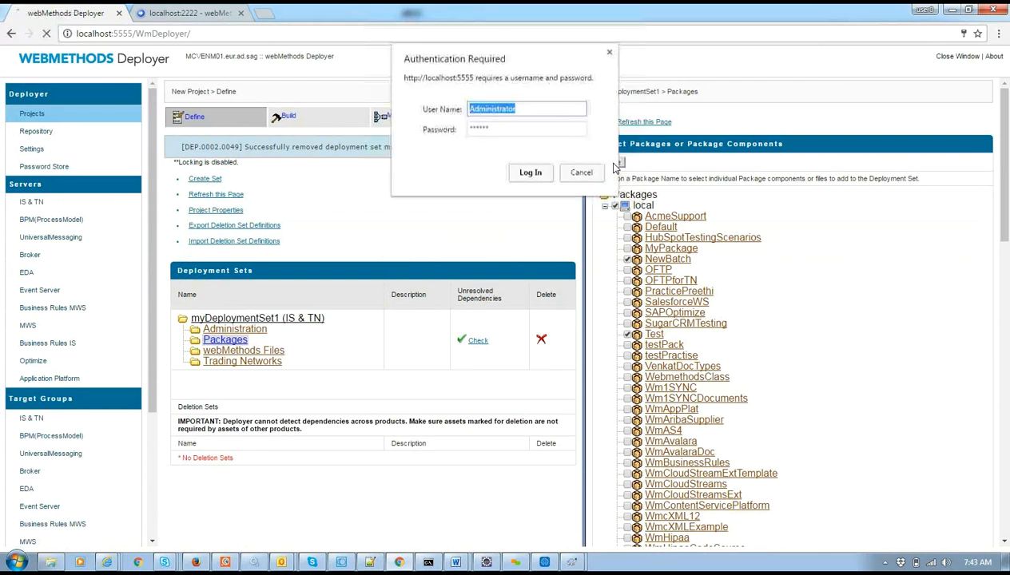
left_click(538, 177)
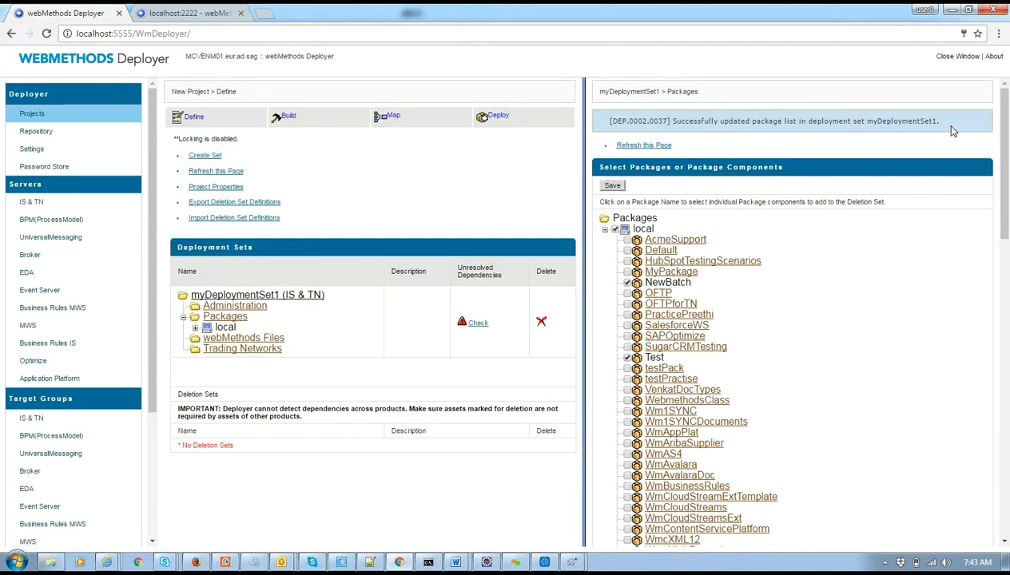
left_click(287, 117)
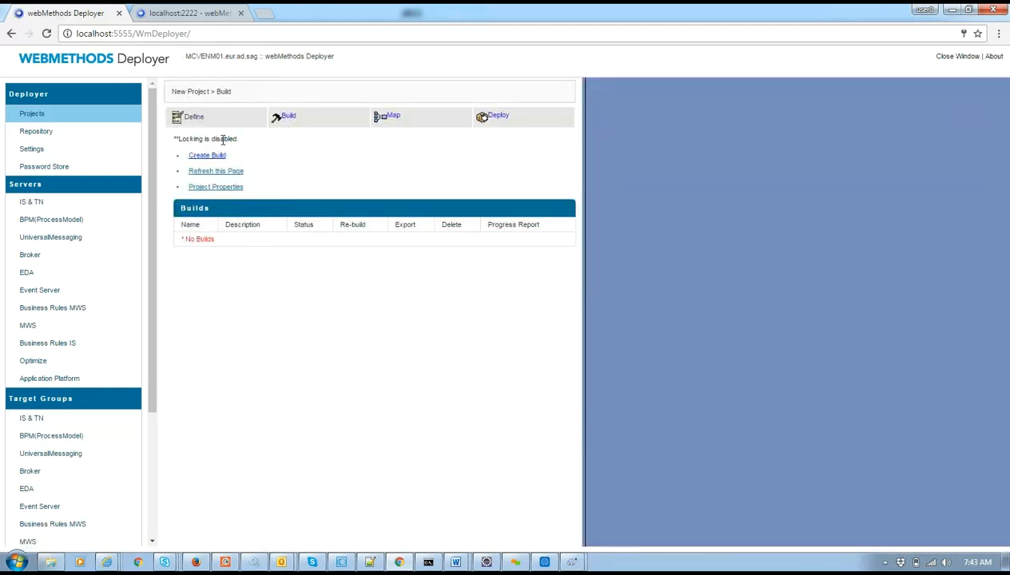
left_click(210, 156)
left_click(615, 186)
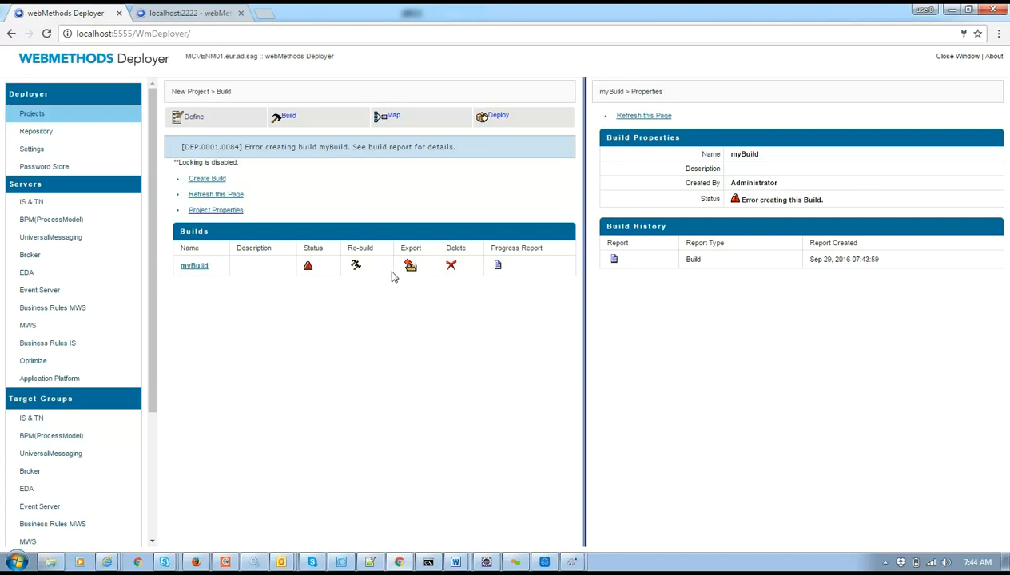
left_click(497, 267)
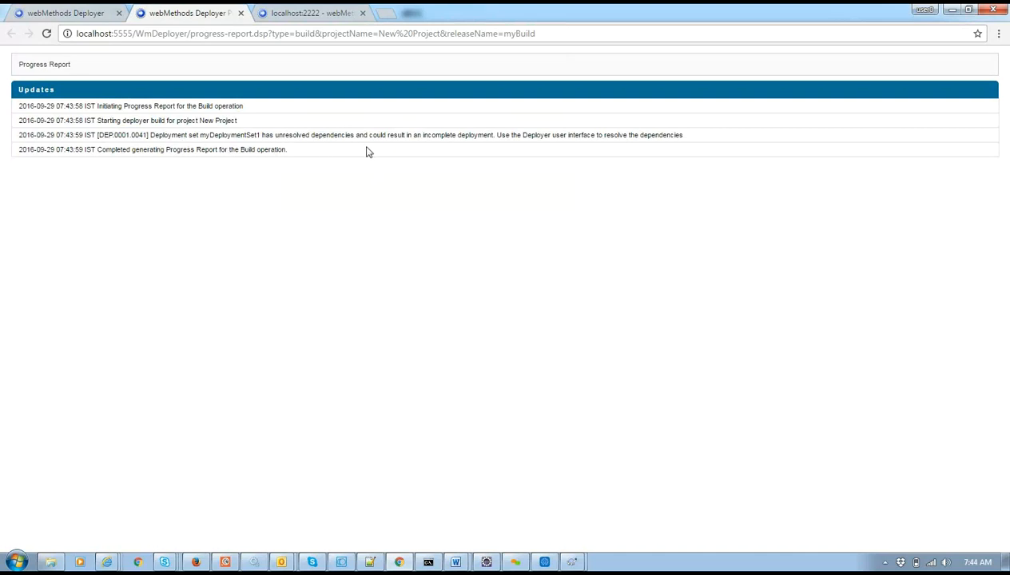
double_click(170, 135)
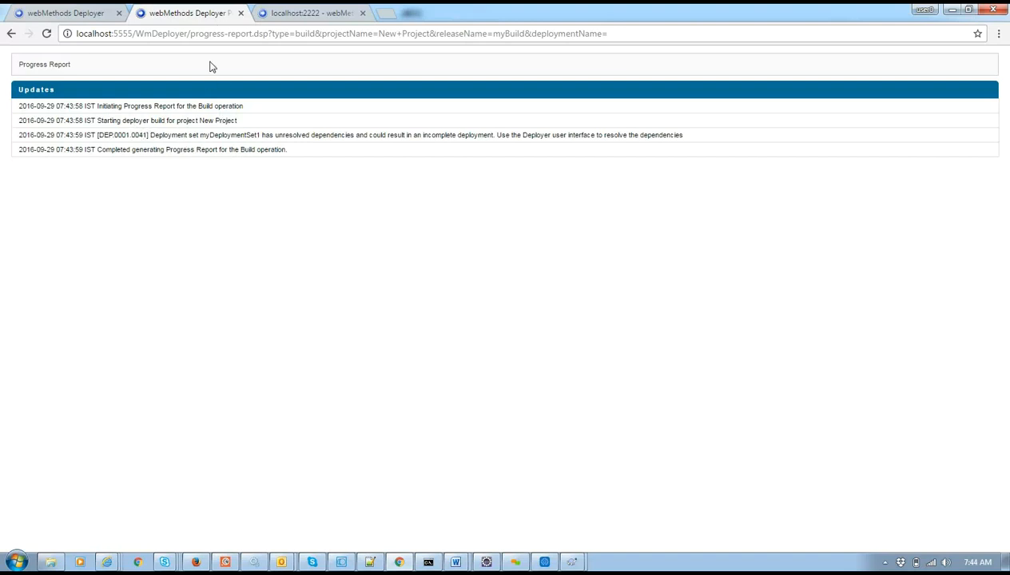
left_click(241, 14)
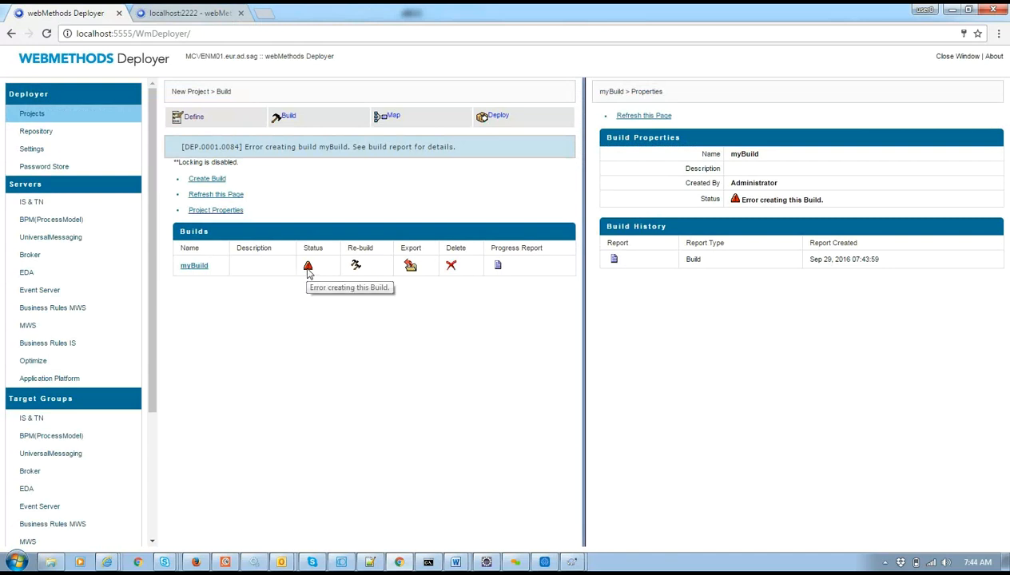
Check myDeploymentSet1's dependencies and trace connection:testConn to Test's Avalara.new_cloudservice_1.
left_click(200, 118)
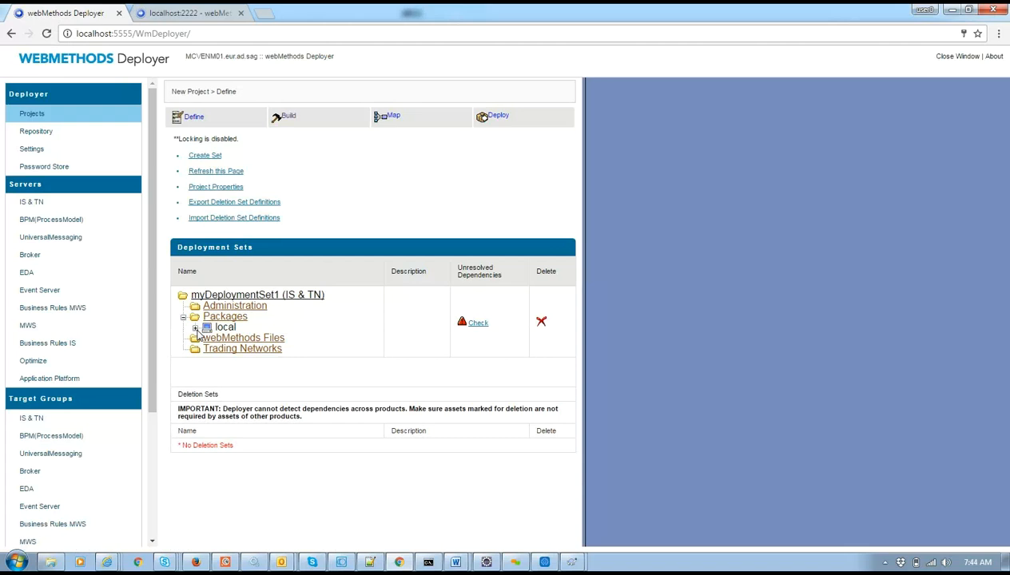
left_click(195, 327)
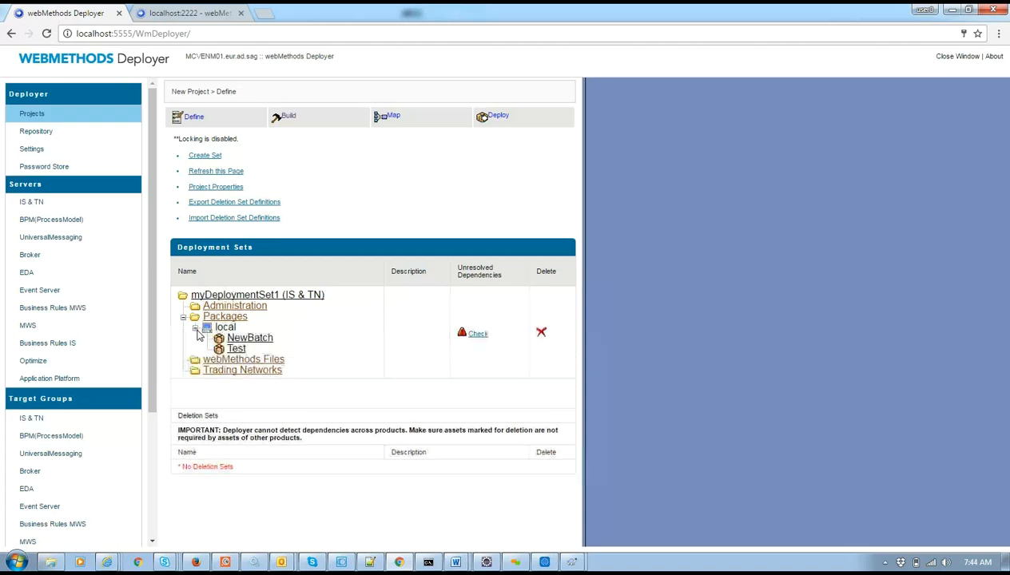
left_click(478, 334)
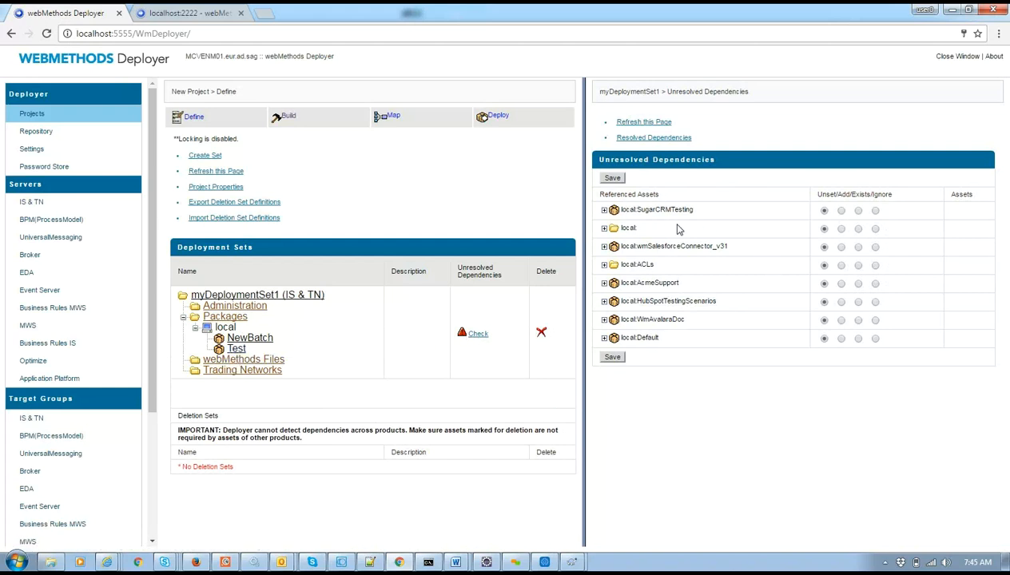
left_click(604, 210)
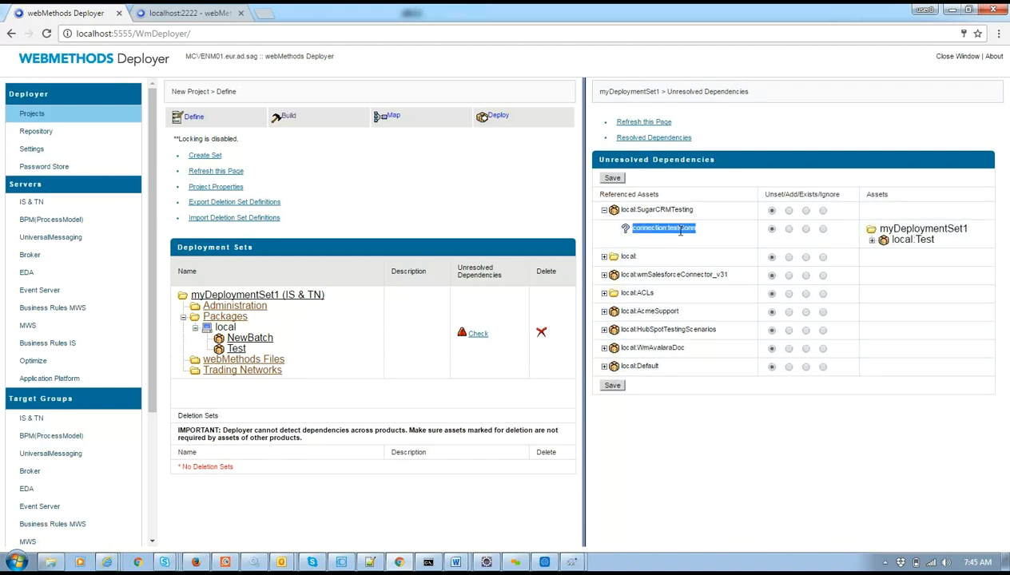
left_click(871, 240)
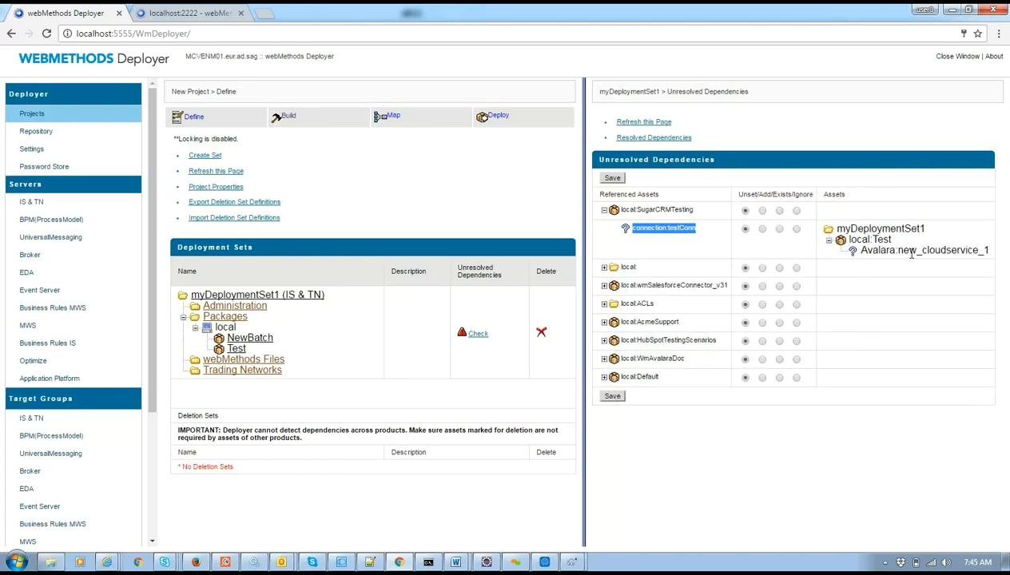
triple_click(886, 250)
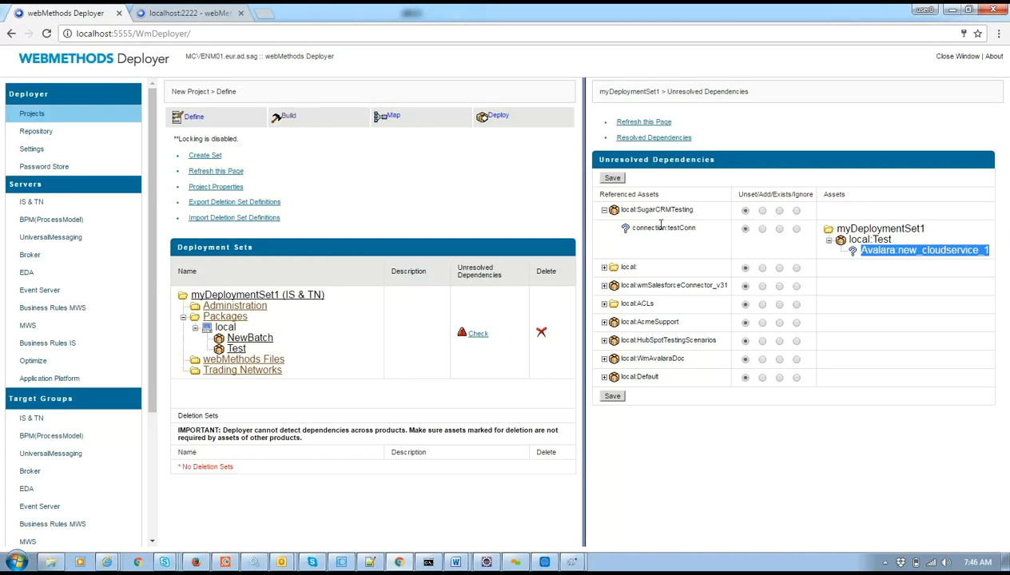
Set SugarCRMTesting, ACLs, AcmeSupport, WmAvalaraDoc, Default and the other references to Ignore, and save.
left_click(763, 210)
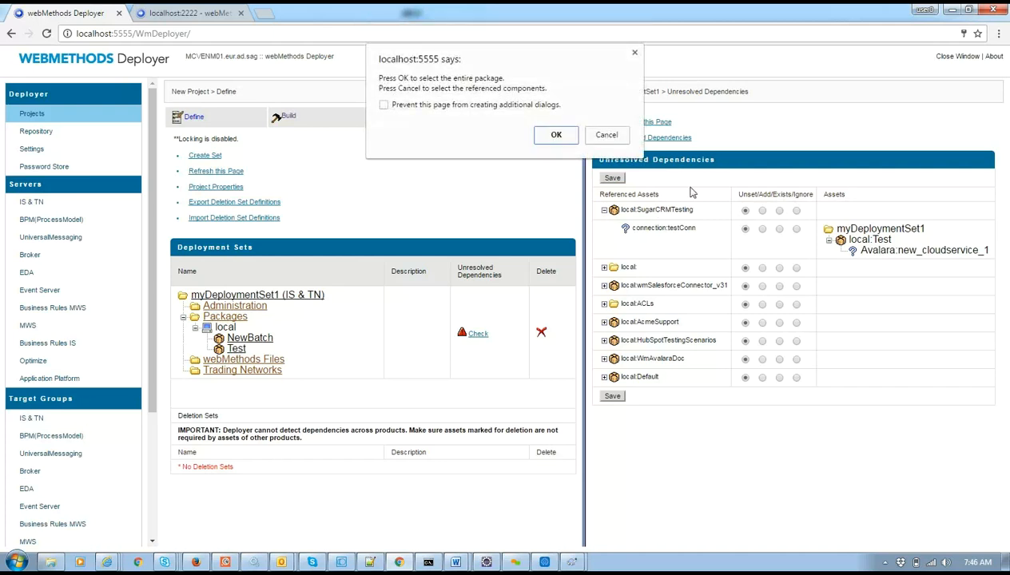
left_click(595, 136)
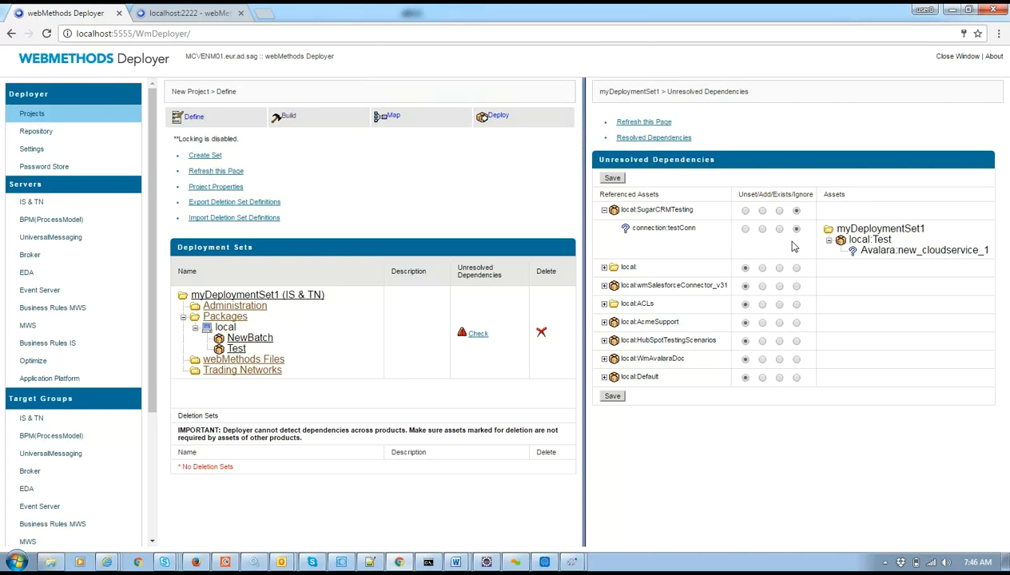
left_click(795, 268)
left_click(795, 210)
left_click(796, 286)
left_click(796, 304)
left_click(796, 322)
left_click(797, 341)
left_click(796, 360)
left_click(797, 377)
left_click(613, 397)
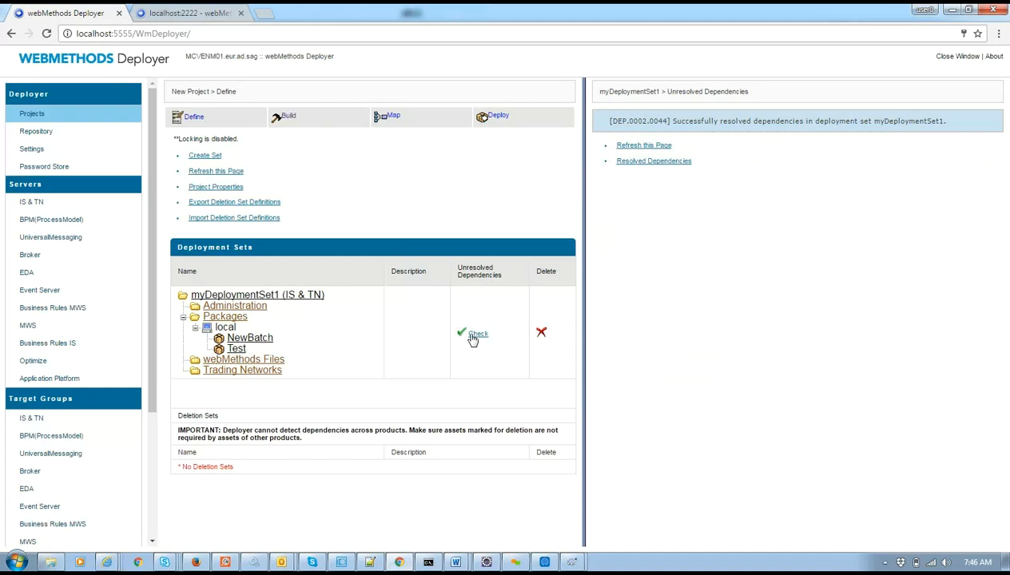
Rebuild myBuild over its existing contents and review the newest Build History report.
left_click(288, 118)
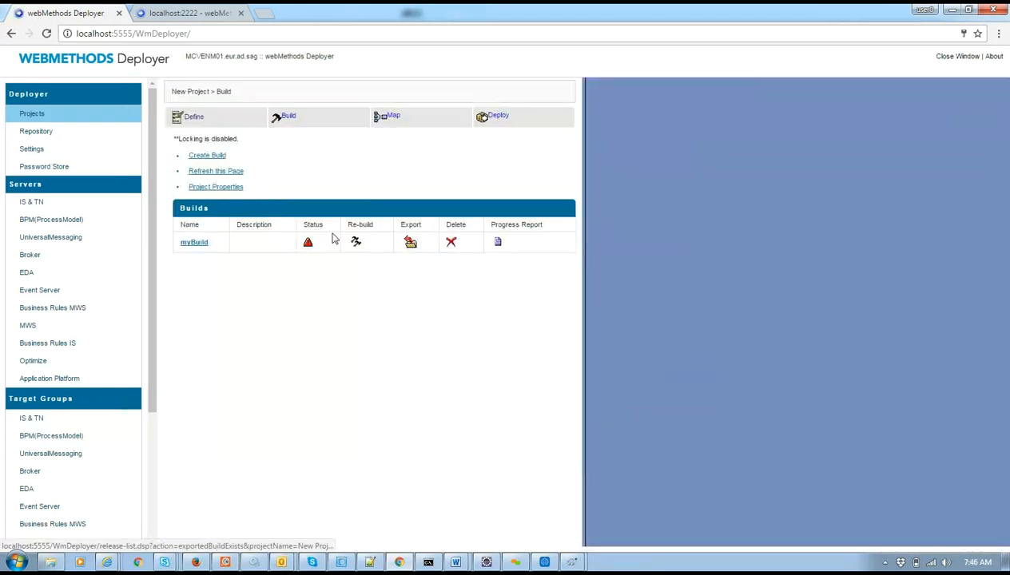
left_click(355, 242)
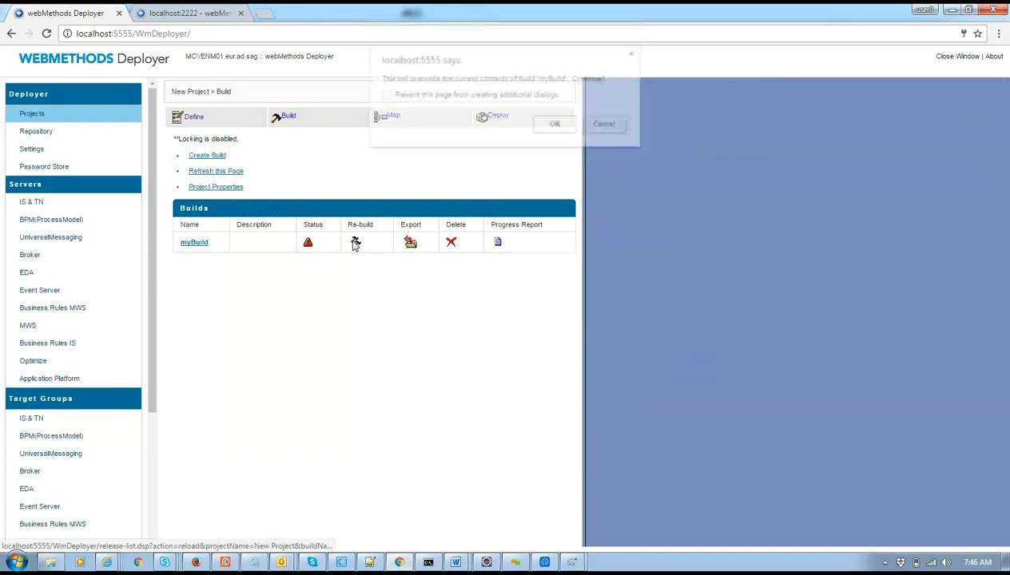
left_click(555, 126)
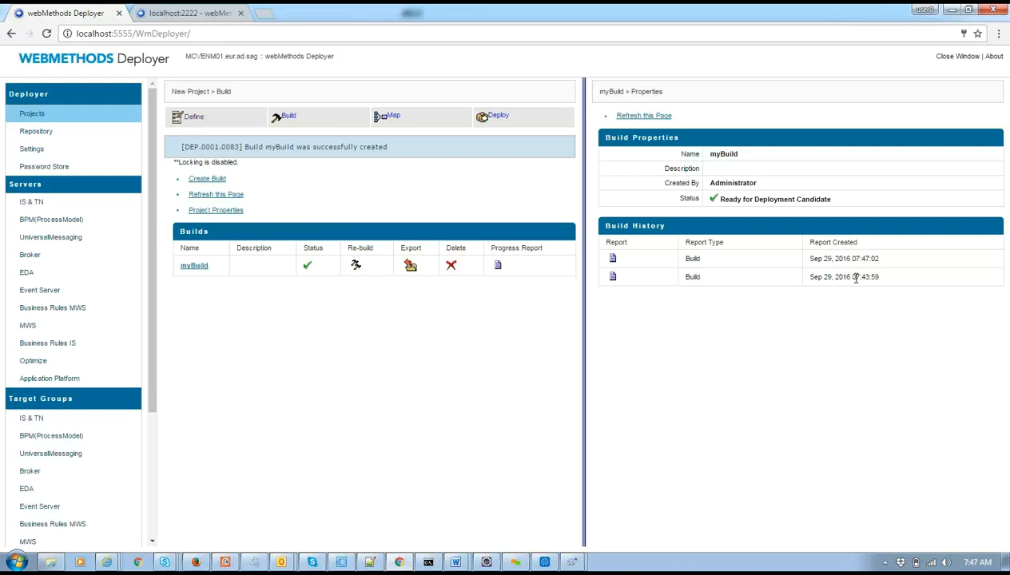
left_click(613, 258)
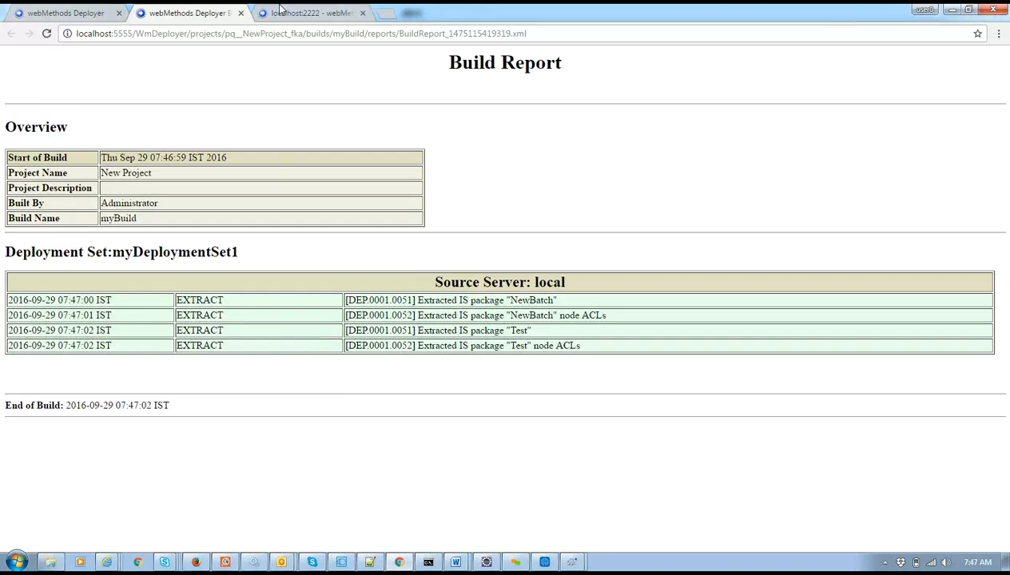
left_click(241, 13)
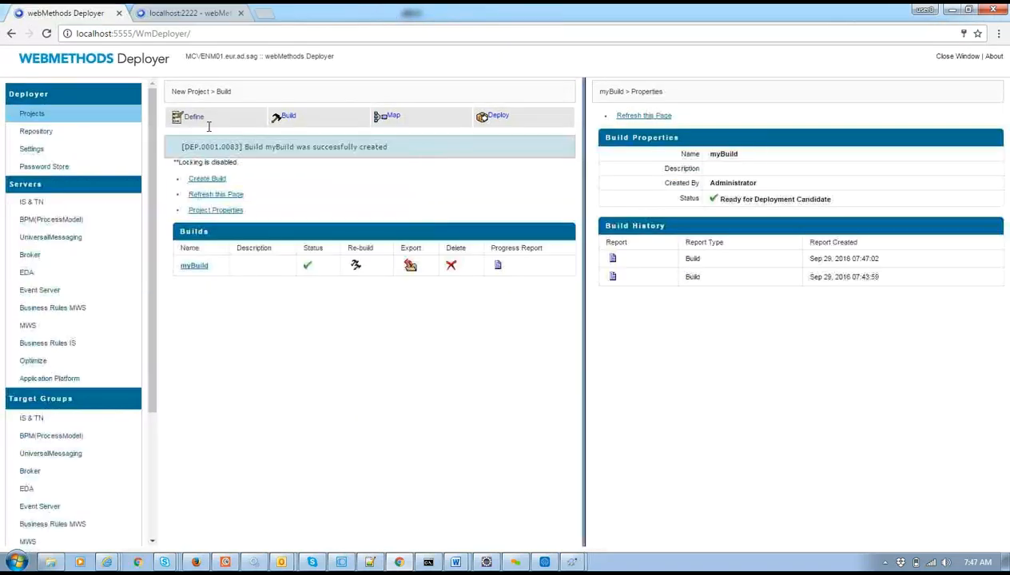
Create deployment map myDeploymentMap, keeping the default name, with description 'test'.
left_click(394, 120)
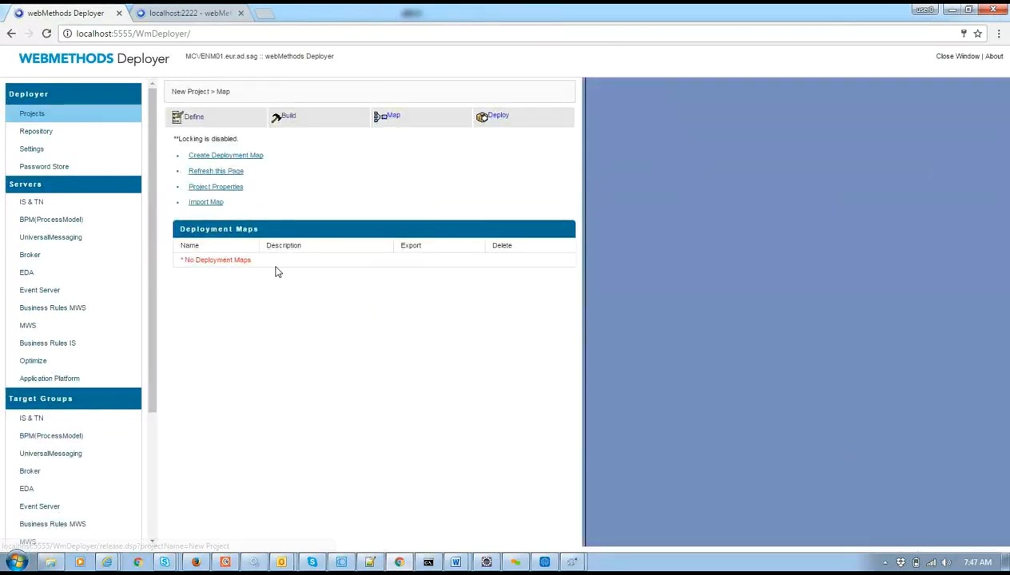
left_click(239, 156)
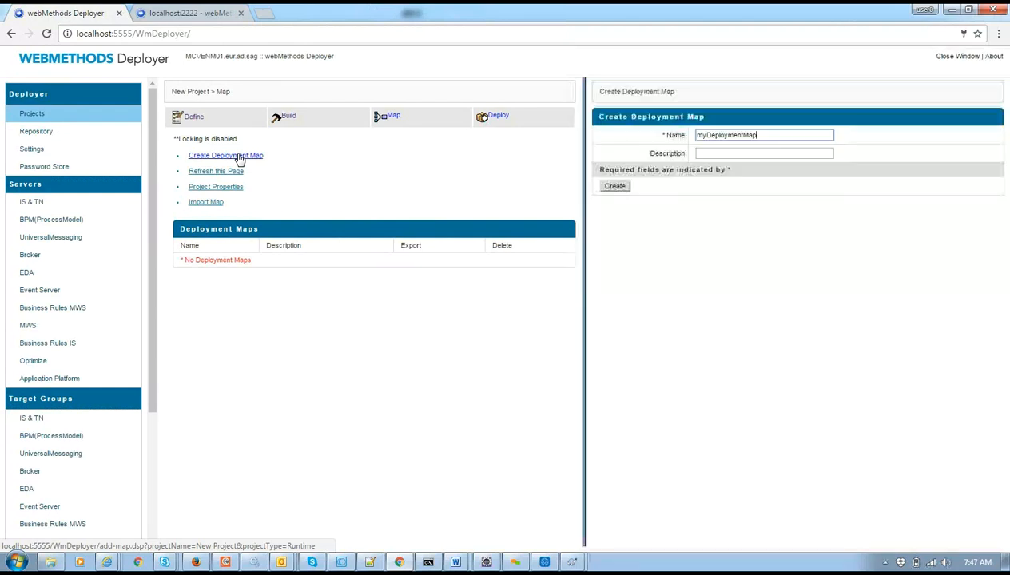
left_click(719, 151)
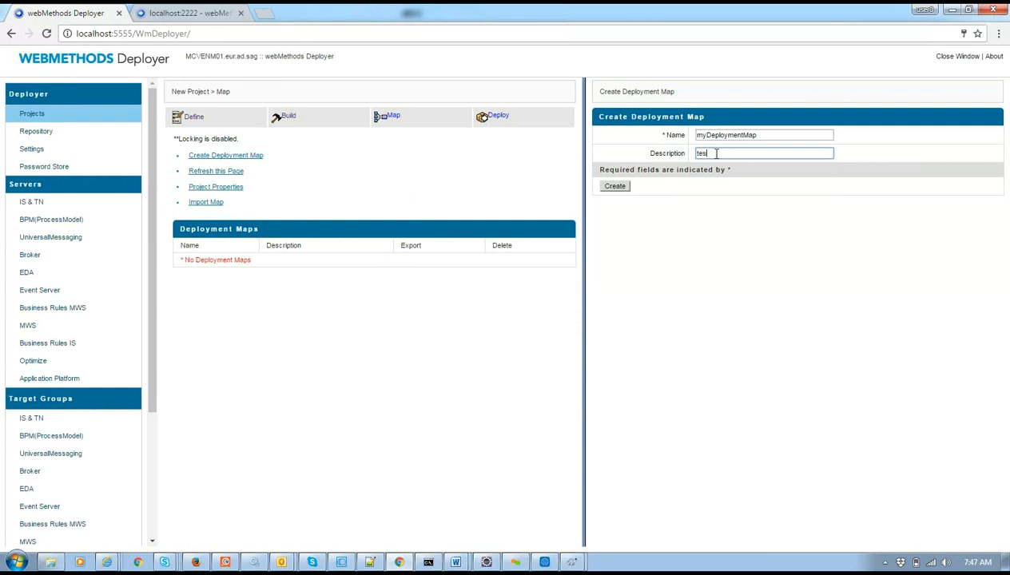
left_click(615, 185)
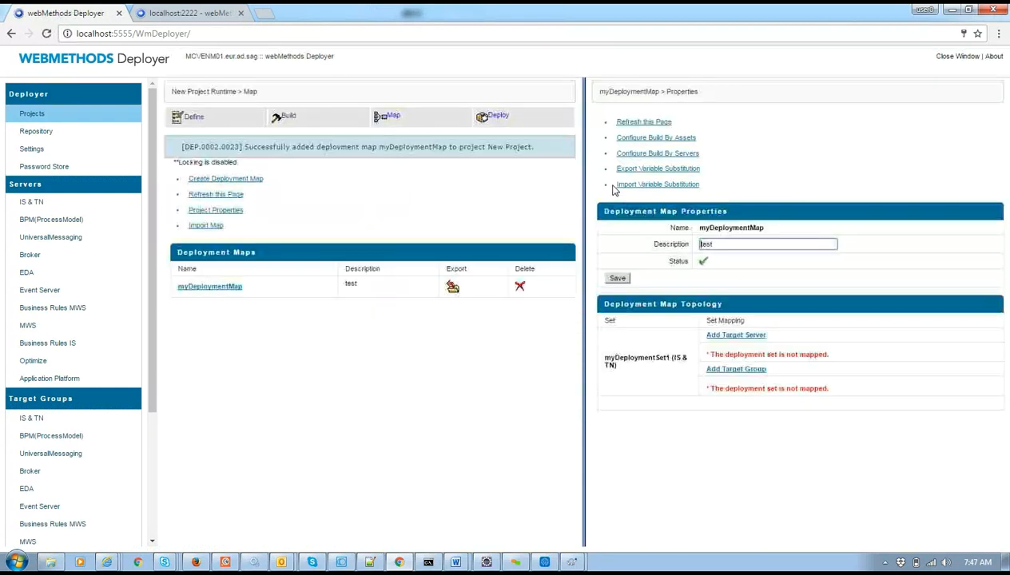
Map myDeploymentSet1 to the QA target server and open the Add Target Server Groups page.
left_click(733, 336)
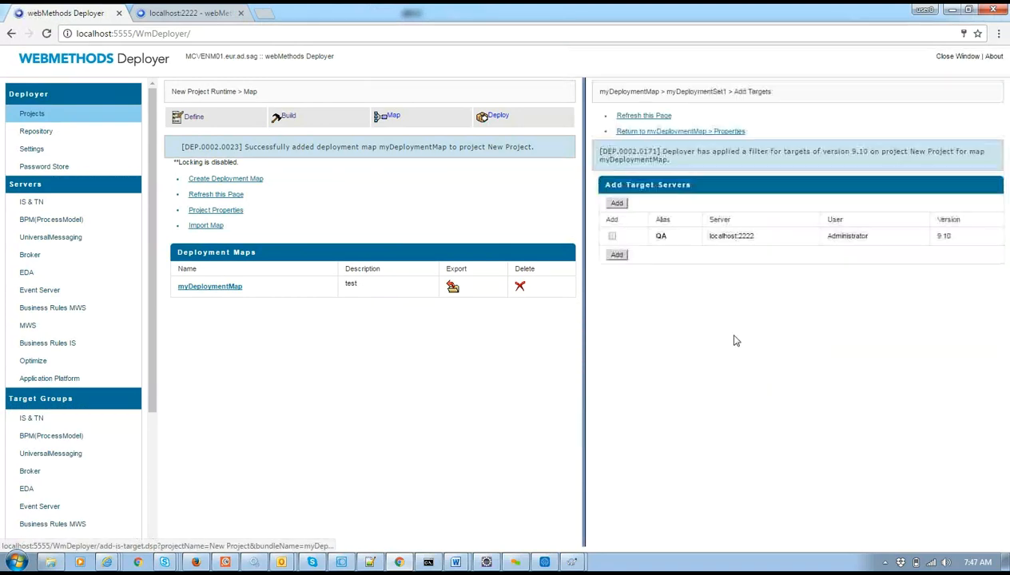
left_click(616, 254)
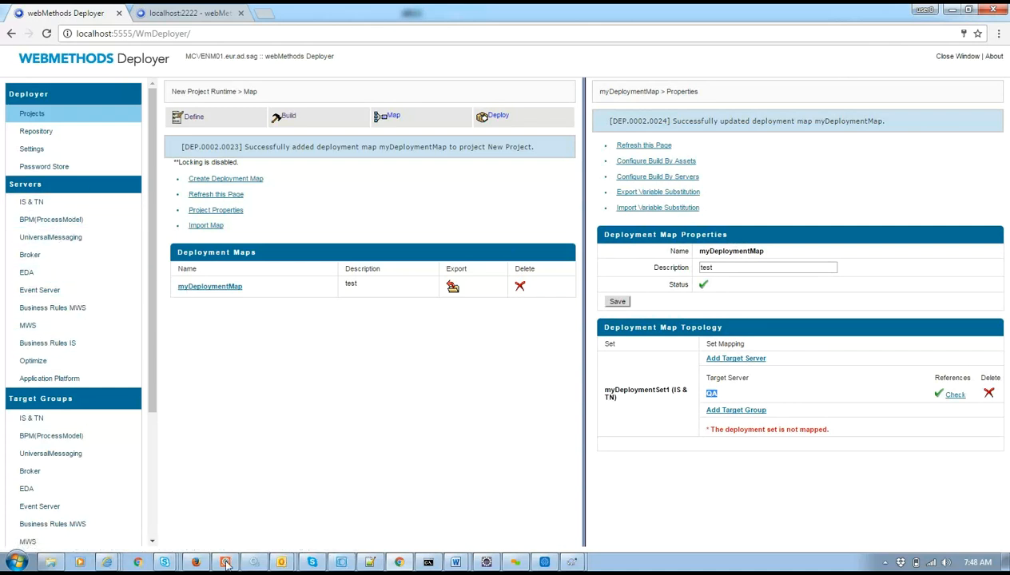
left_click(729, 411)
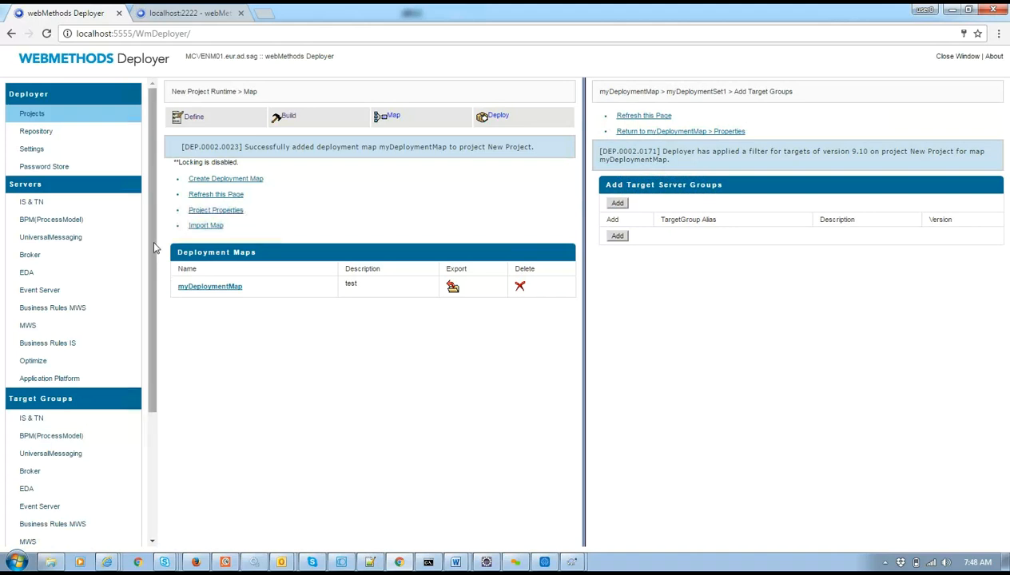
Check the IS & TN target groups and begin creating one, finding none exist.
left_click_drag(155, 247, 164, 317)
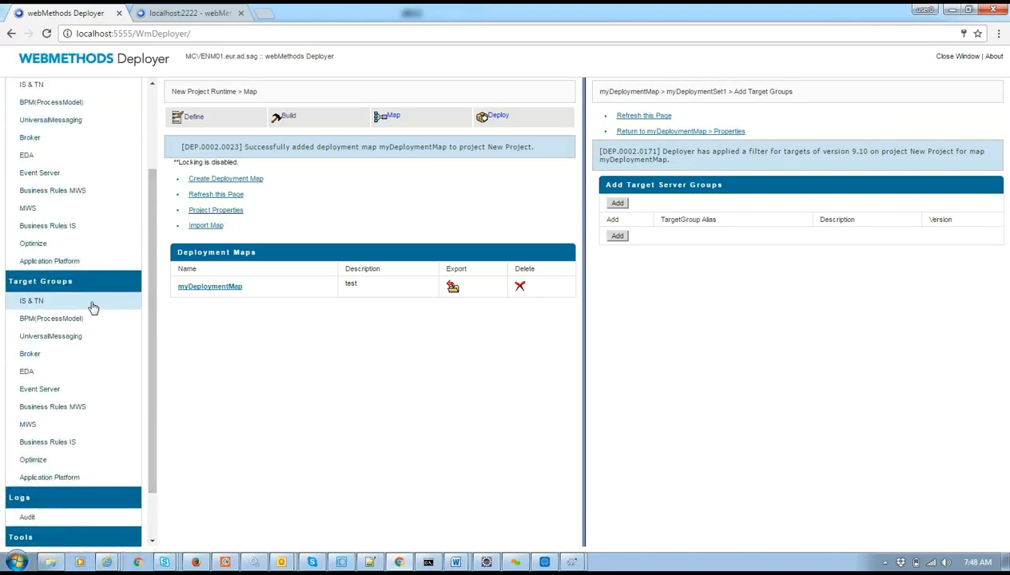
left_click(92, 307)
left_click(240, 122)
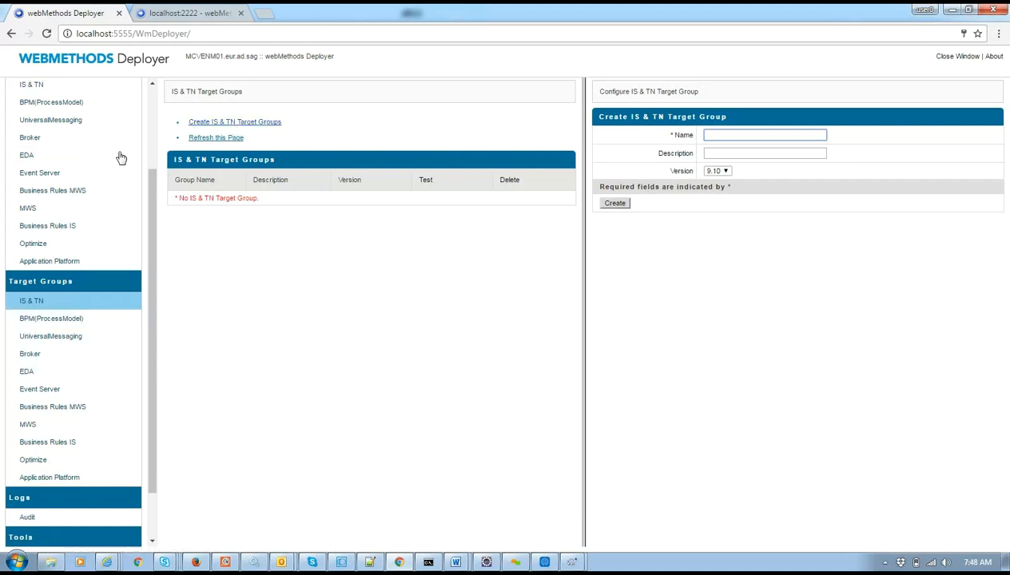
Return to New Project from the projects list and show its deployment maps.
left_click_drag(153, 189, 162, 107)
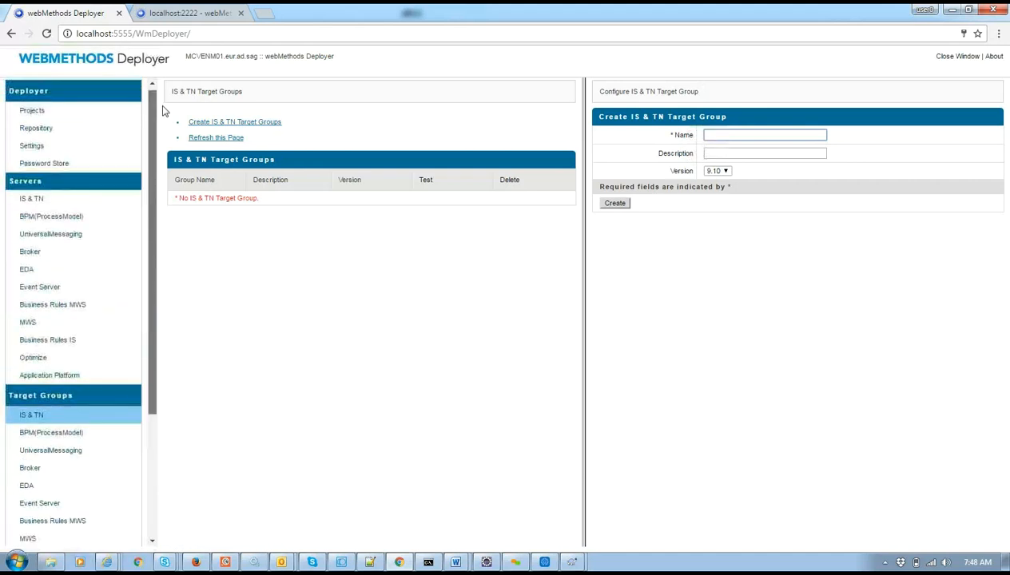
left_click(107, 112)
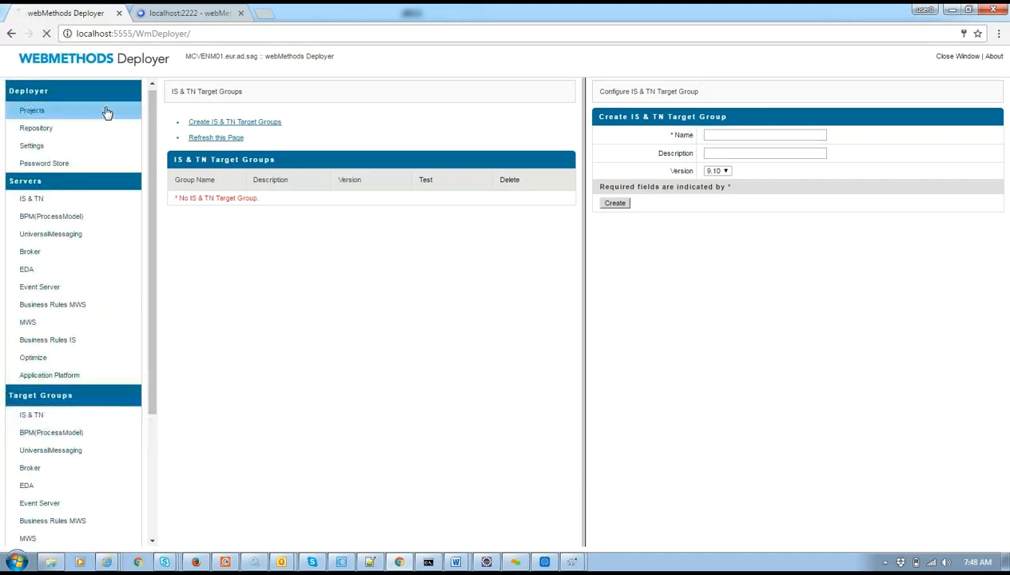
left_click(192, 221)
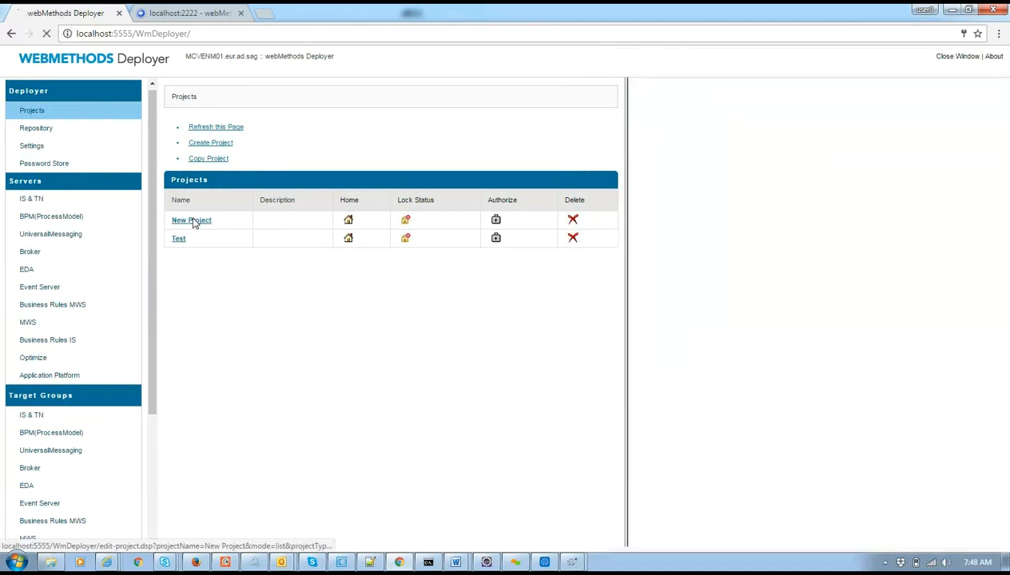
left_click(836, 122)
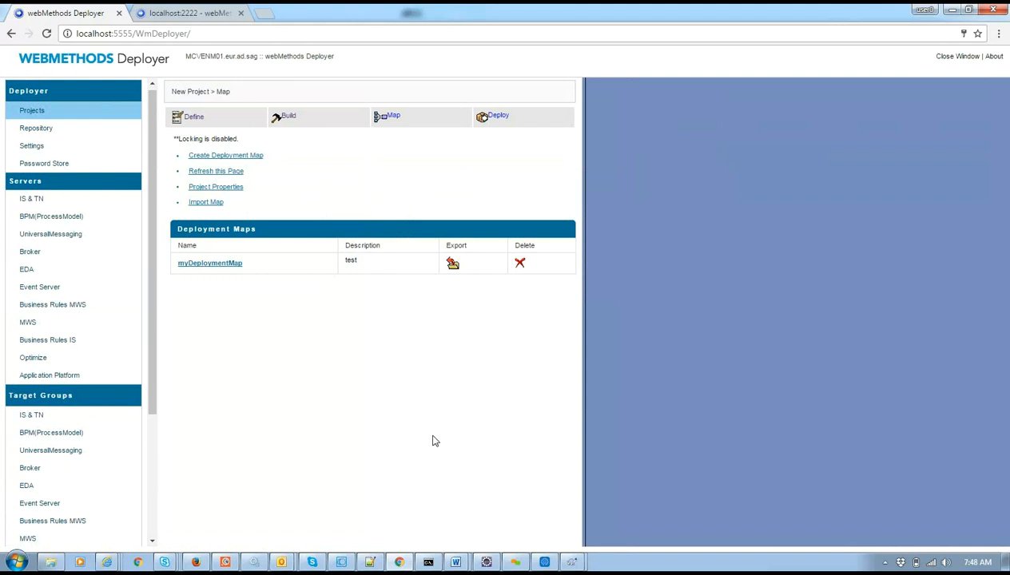
Save myDeploymentMap with QA as target server, export it, and view the replicate folder.
left_click(210, 264)
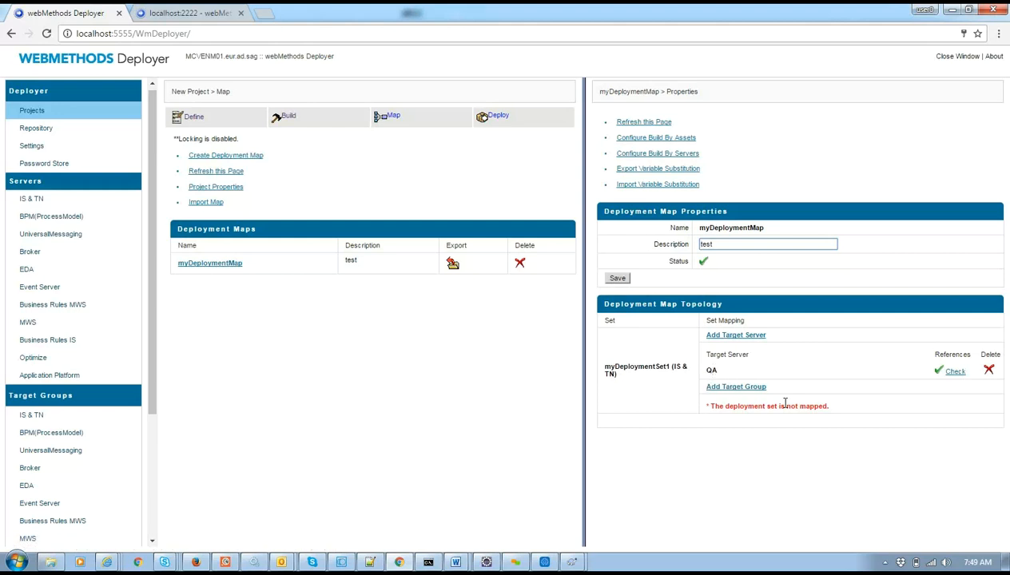
left_click(614, 281)
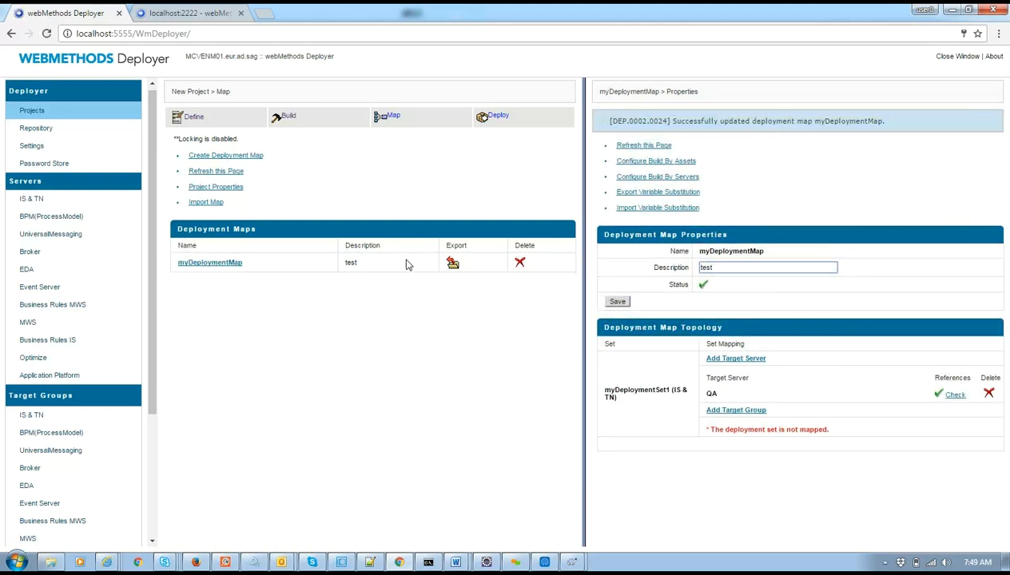
left_click(456, 268)
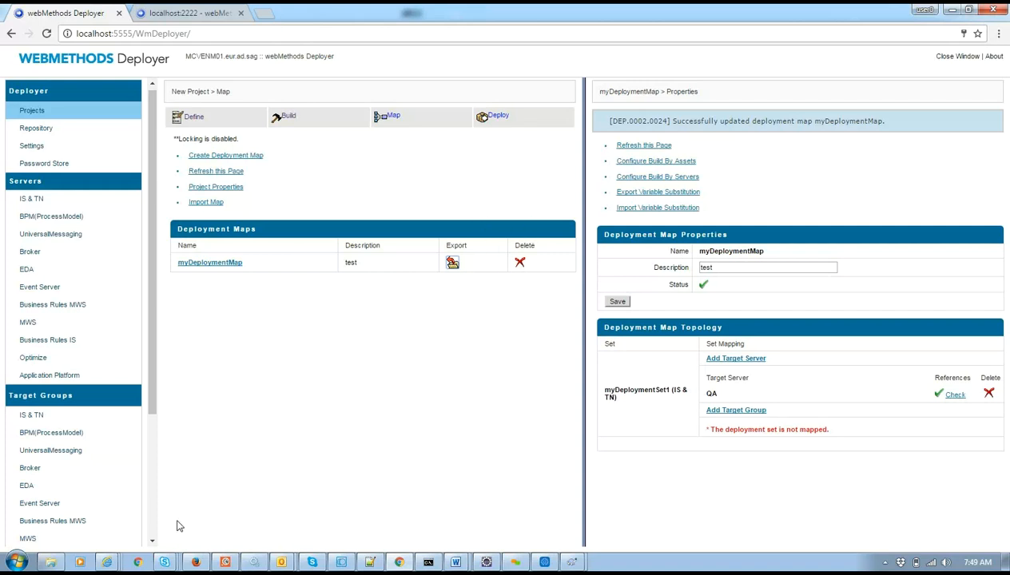
left_click(51, 562)
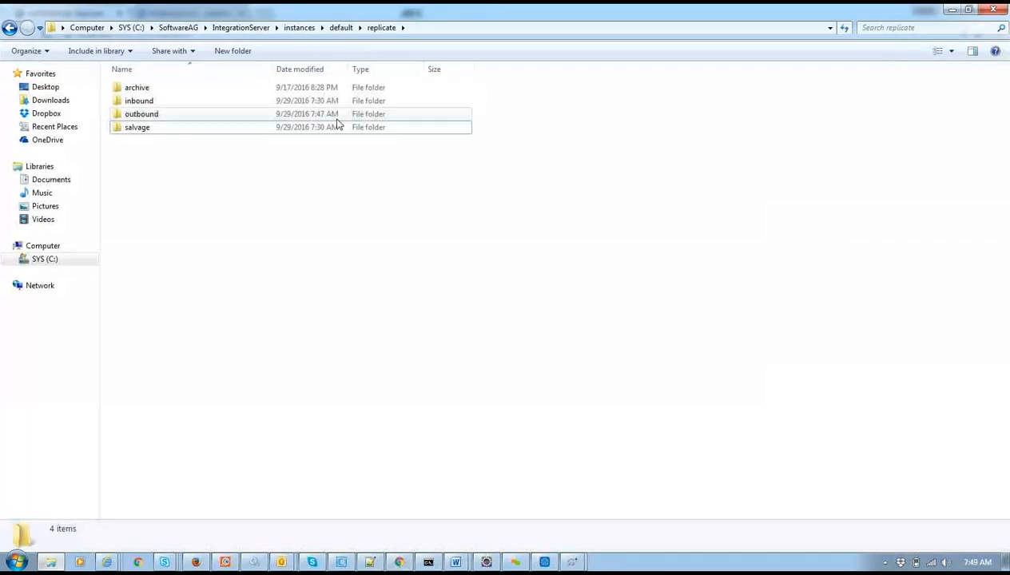
Browse packages to WmDeployer\replicate\outbound in Explorer and confirm the folder is empty.
left_click(336, 29)
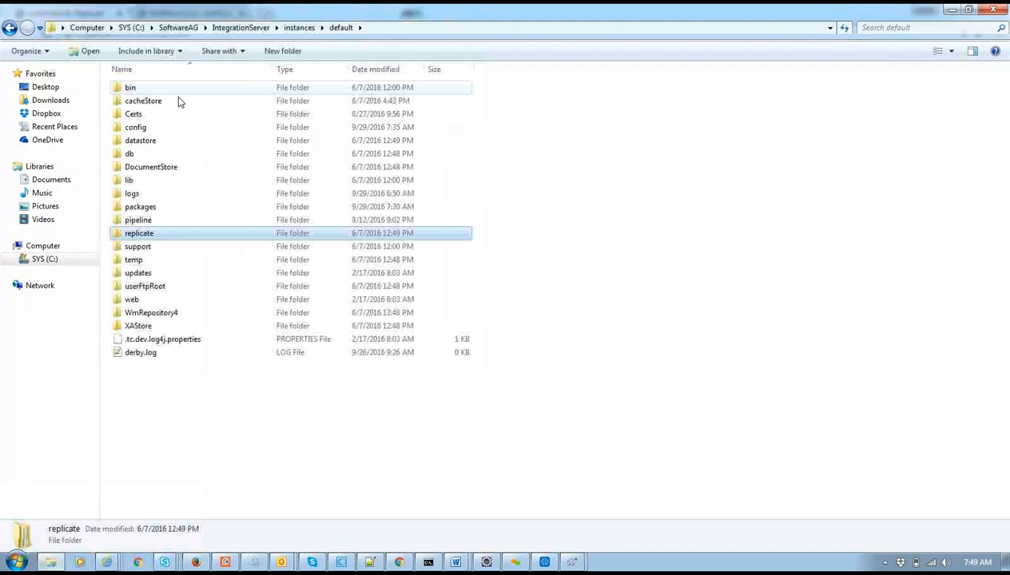
double_click(152, 208)
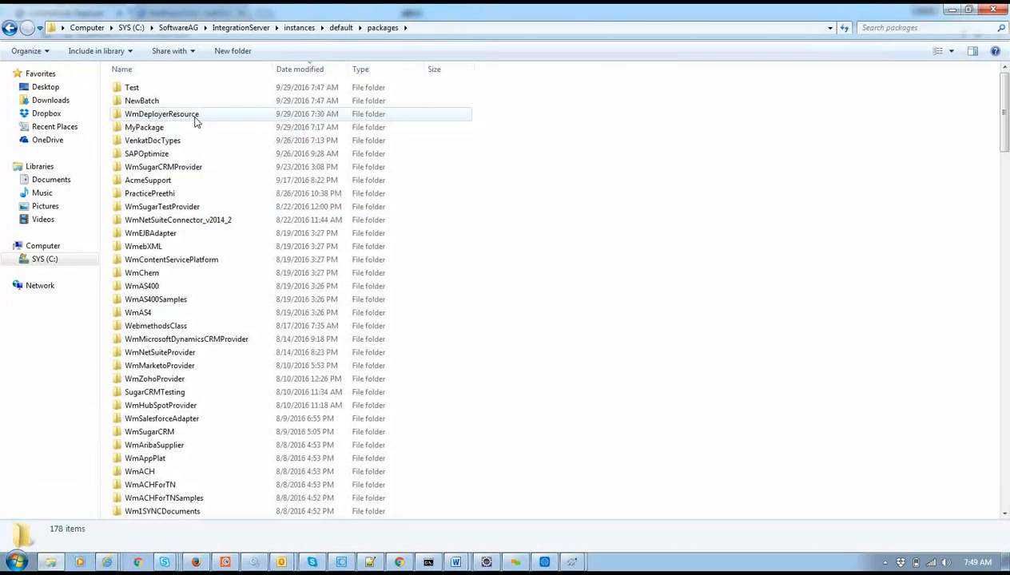
double_click(194, 117)
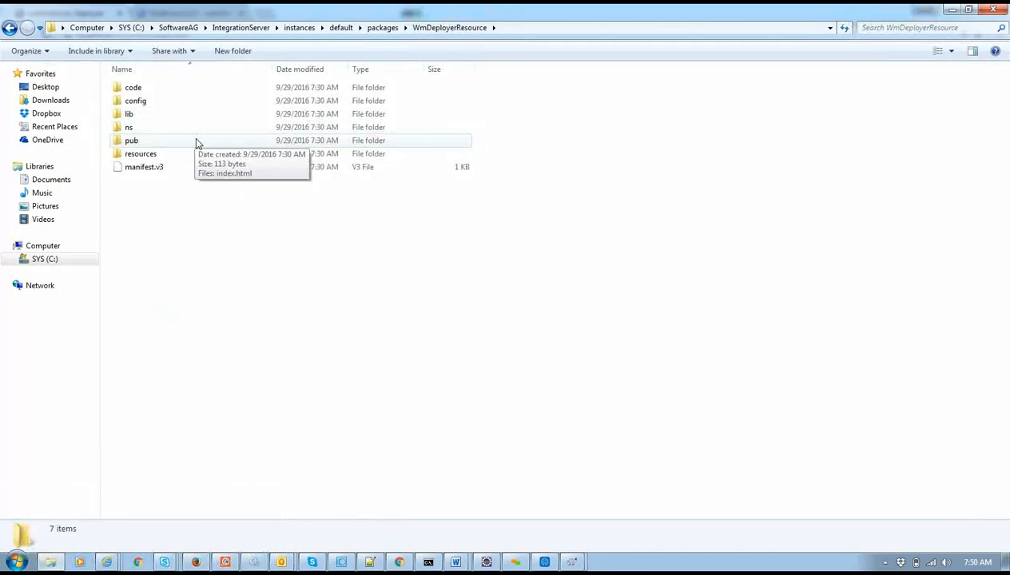
key("BackSpace")
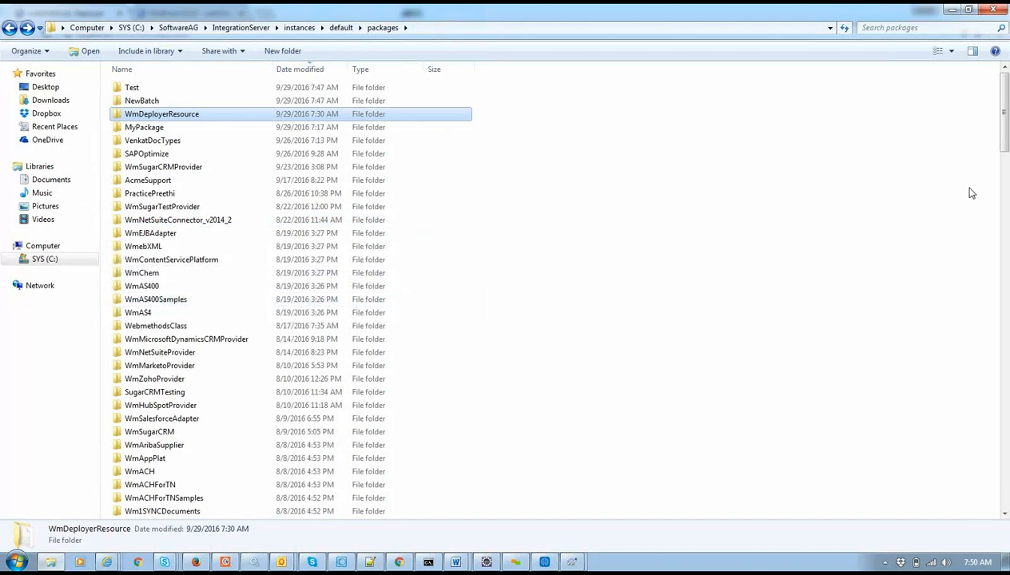
mouse_move(1005, 150)
left_mouse_down()
mouse_move(1005, 182)
mouse_move(1004, 145)
left_mouse_up()
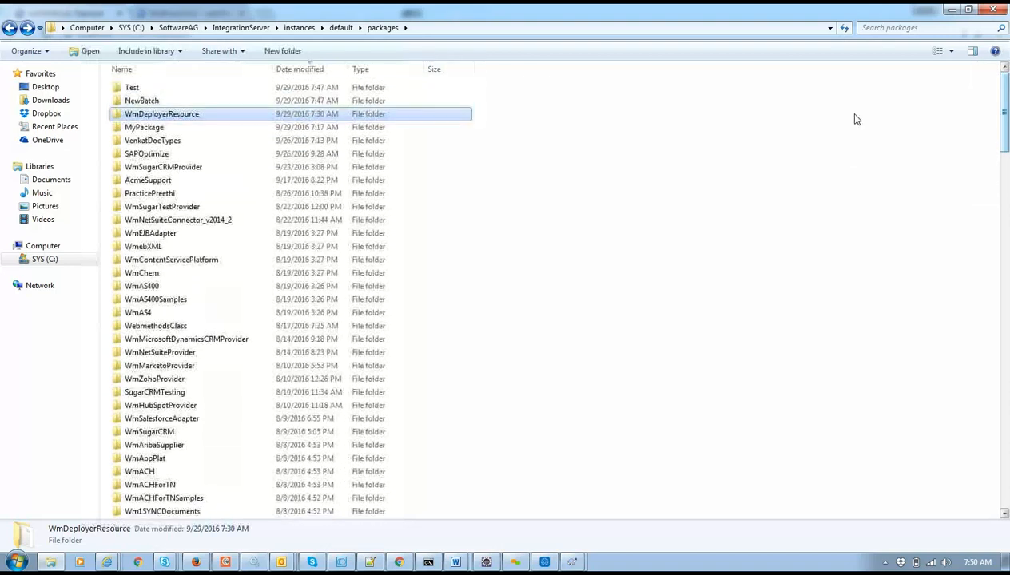
left_click(155, 72)
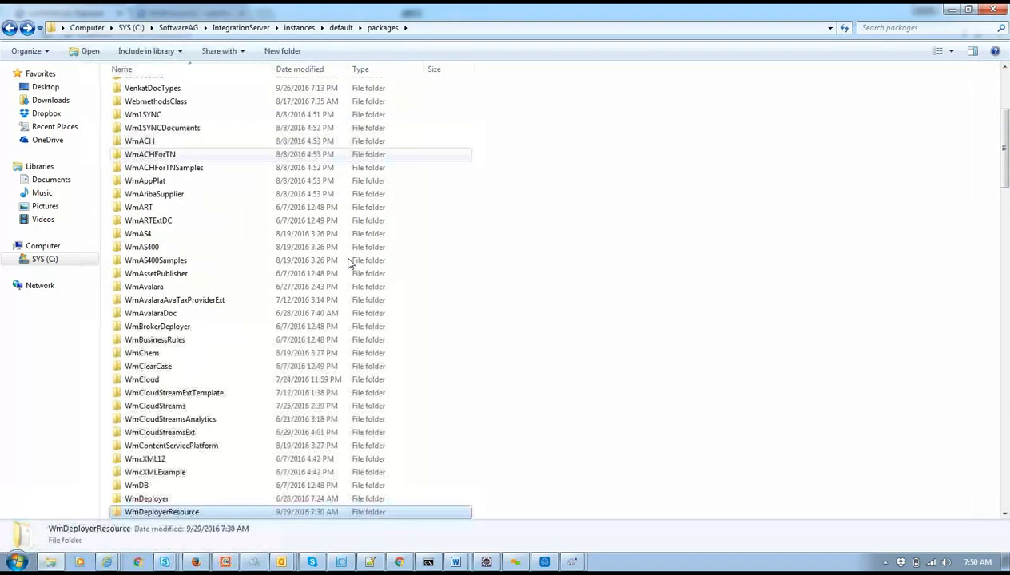
double_click(261, 501)
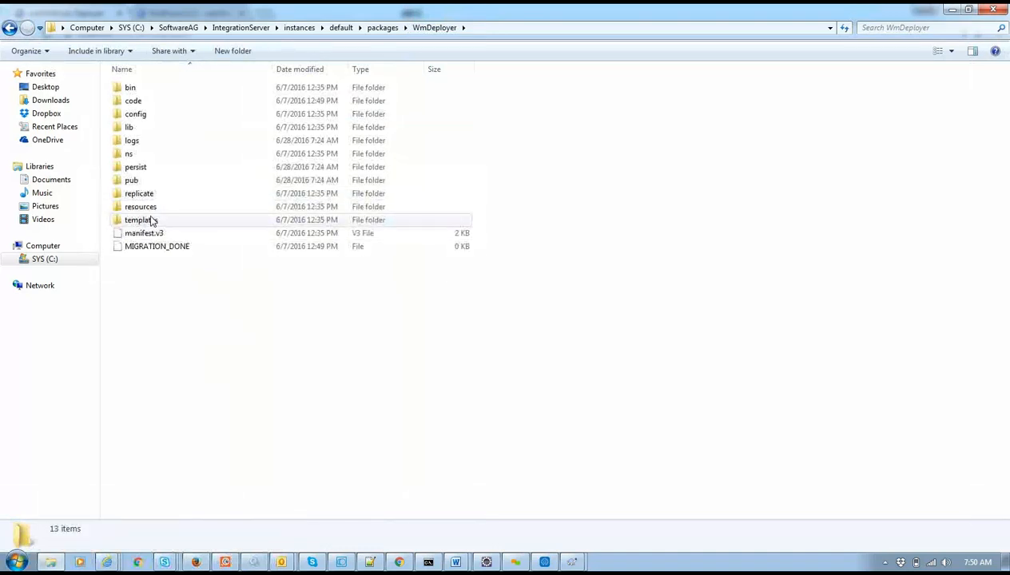
double_click(185, 196)
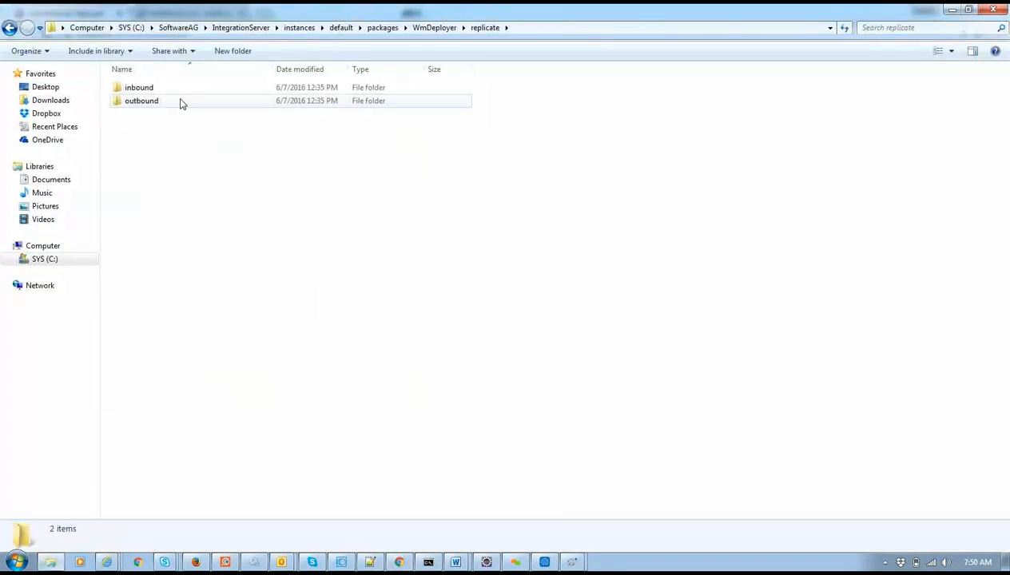
double_click(180, 102)
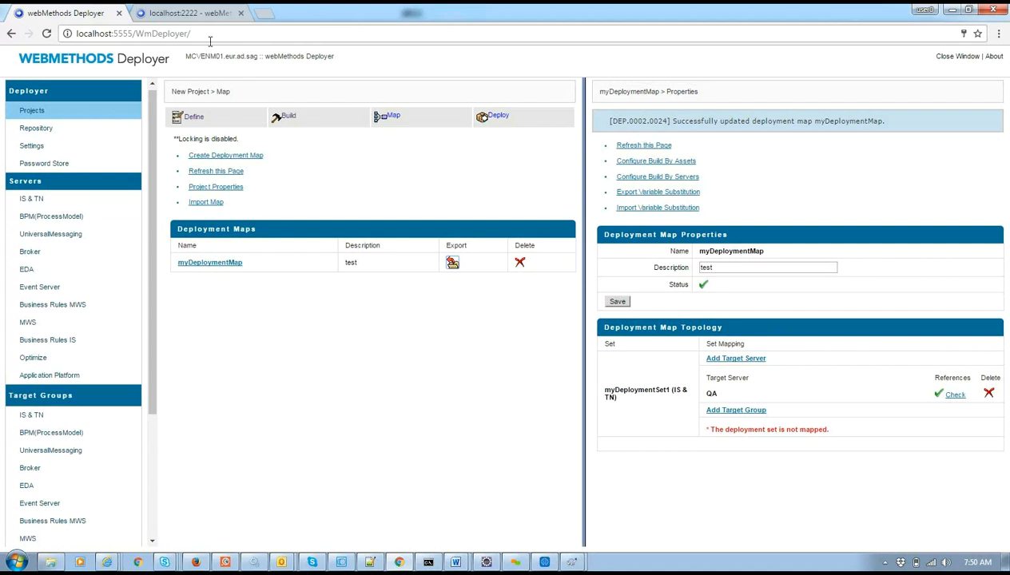
Reload the Deployer and open New Project's deployment maps.
left_click(263, 37)
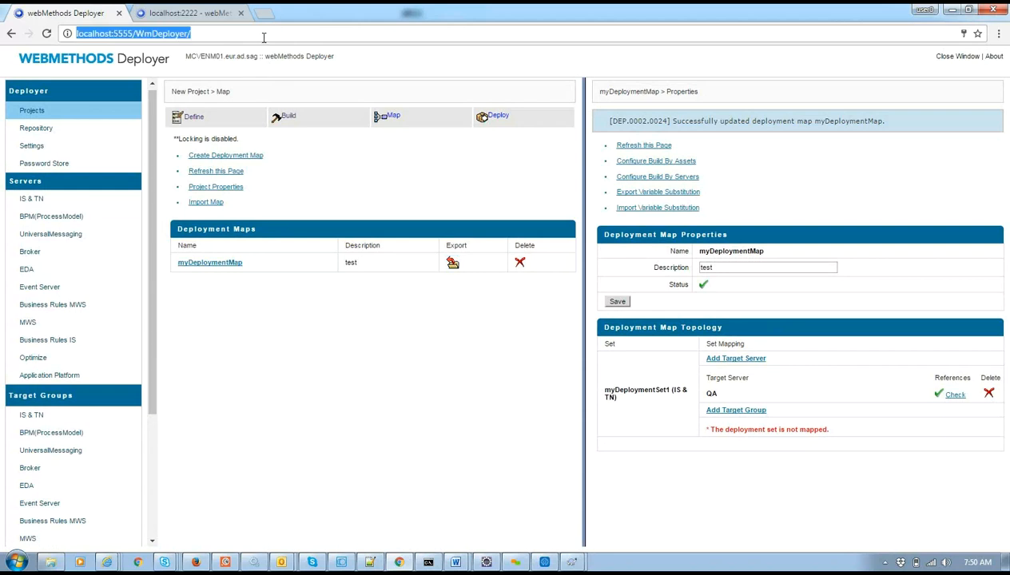
key("Return")
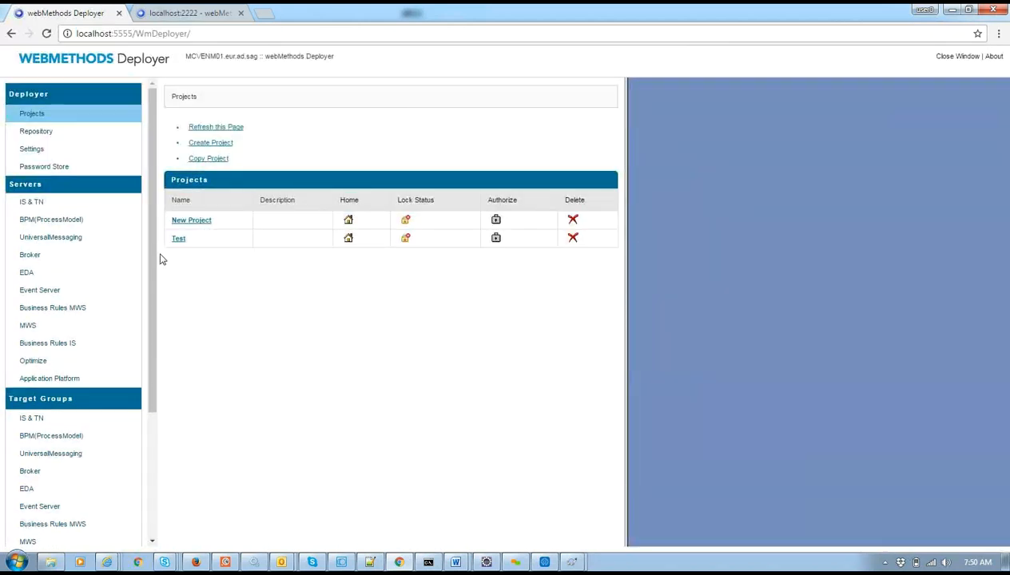
left_click(182, 221)
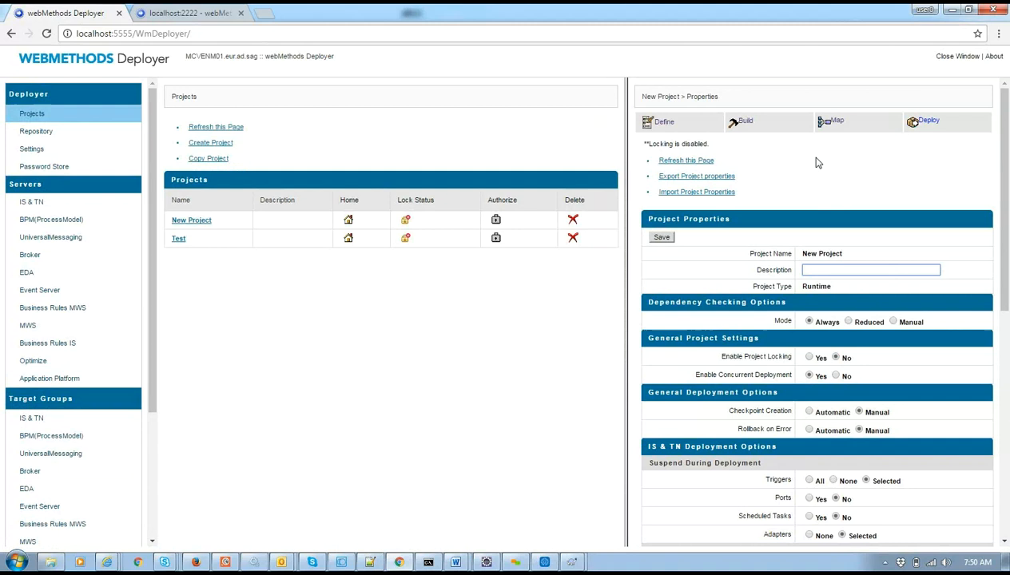
left_click(824, 128)
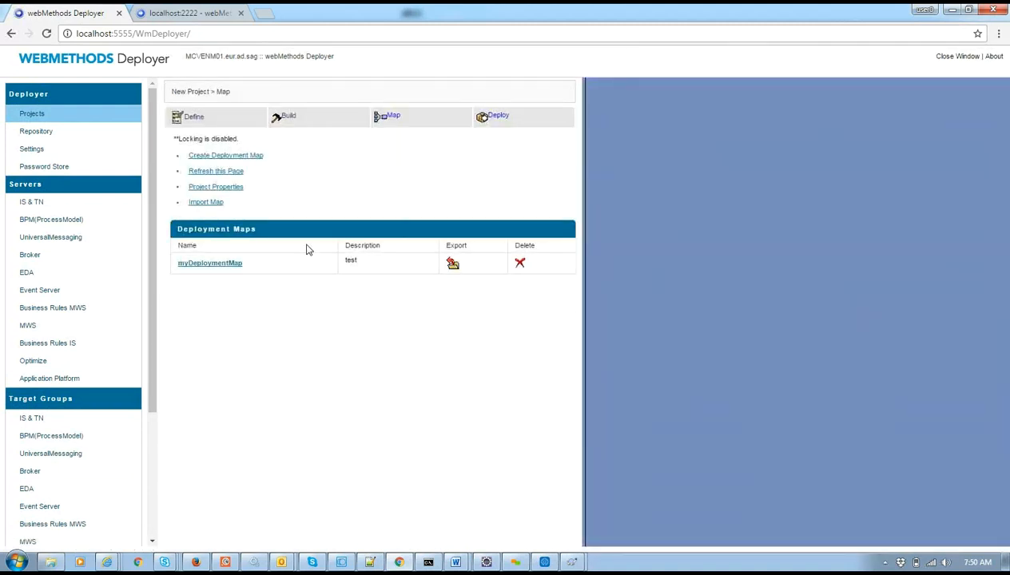
Resave myDeploymentMap and export it again.
left_click(225, 265)
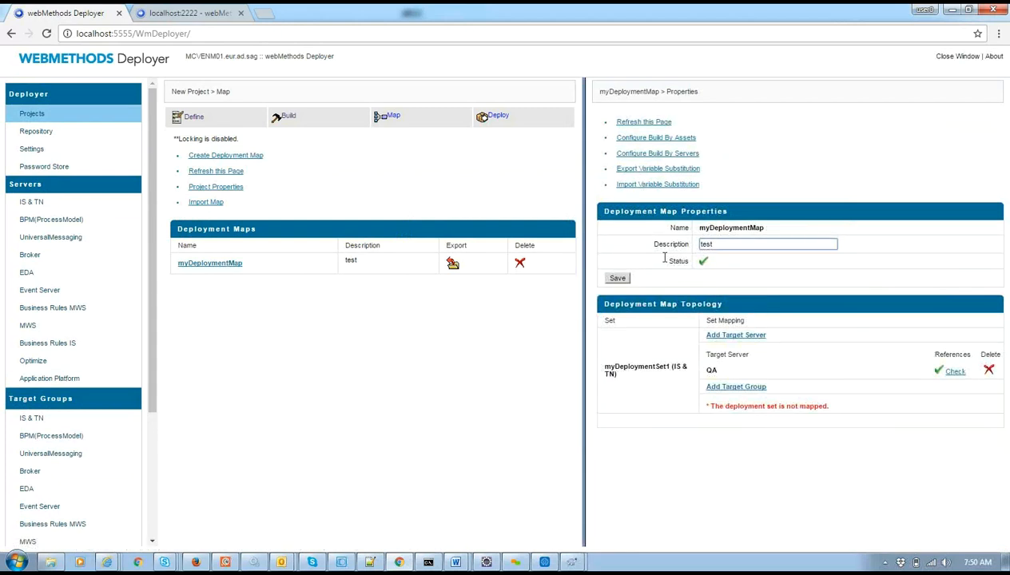
left_click(615, 278)
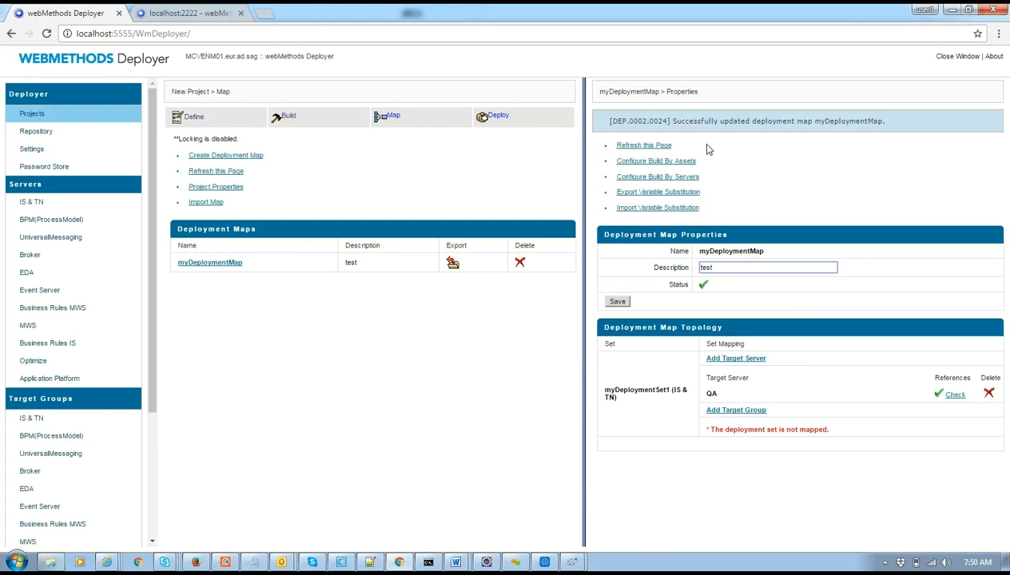
left_click(453, 263)
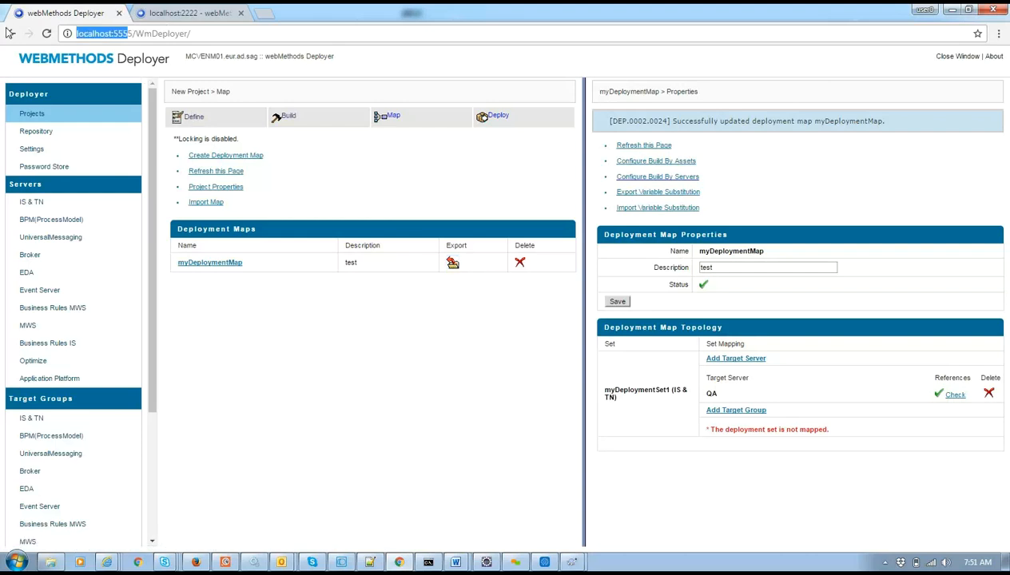
Load the Integration Server at localhost:5555 and check its Server log entries.
left_click(224, 11)
left_click_drag(118, 33, 151, 45)
key("BackSpace")
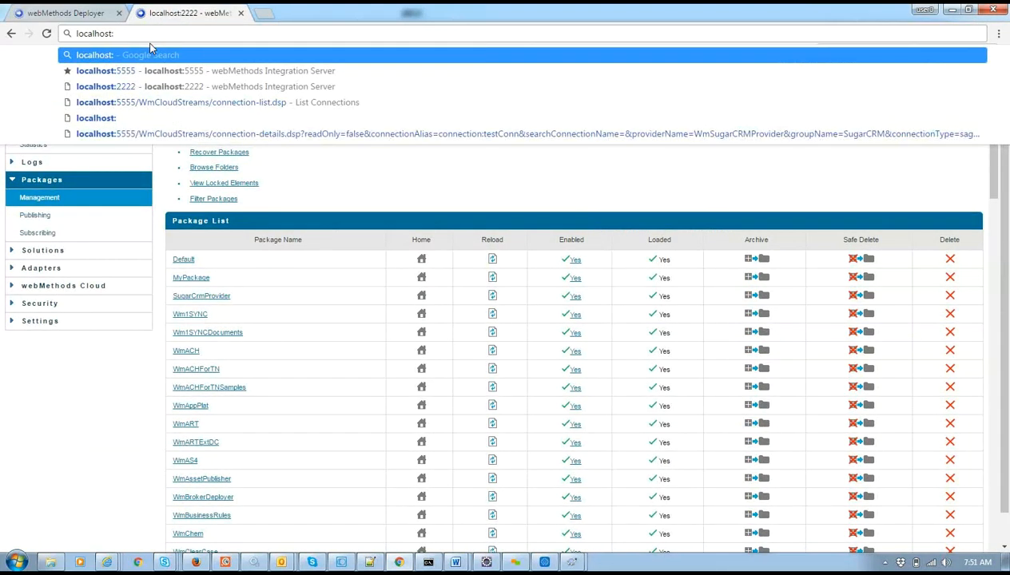
type("5555")
key("Return")
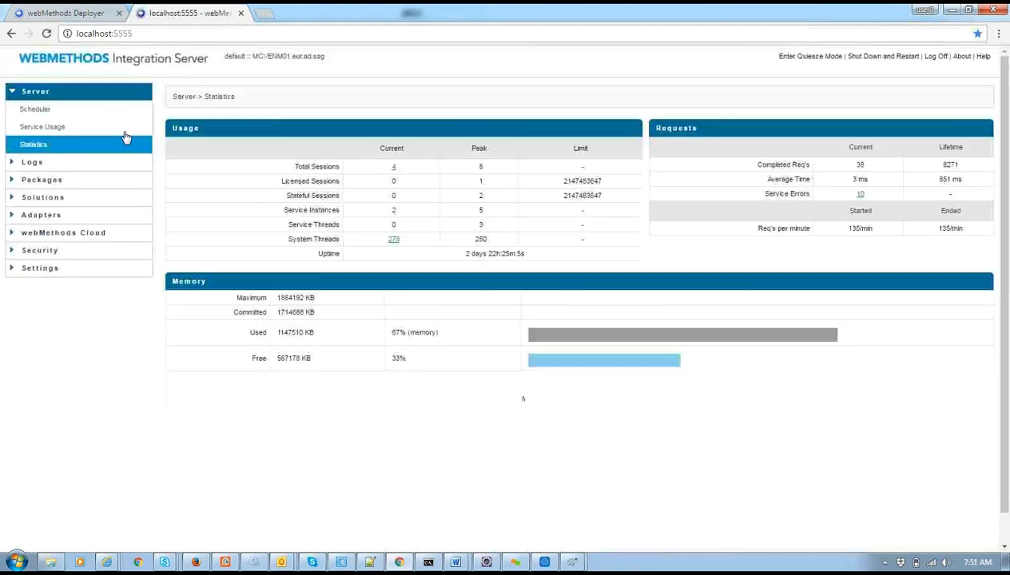
left_click(47, 163)
left_click(33, 231)
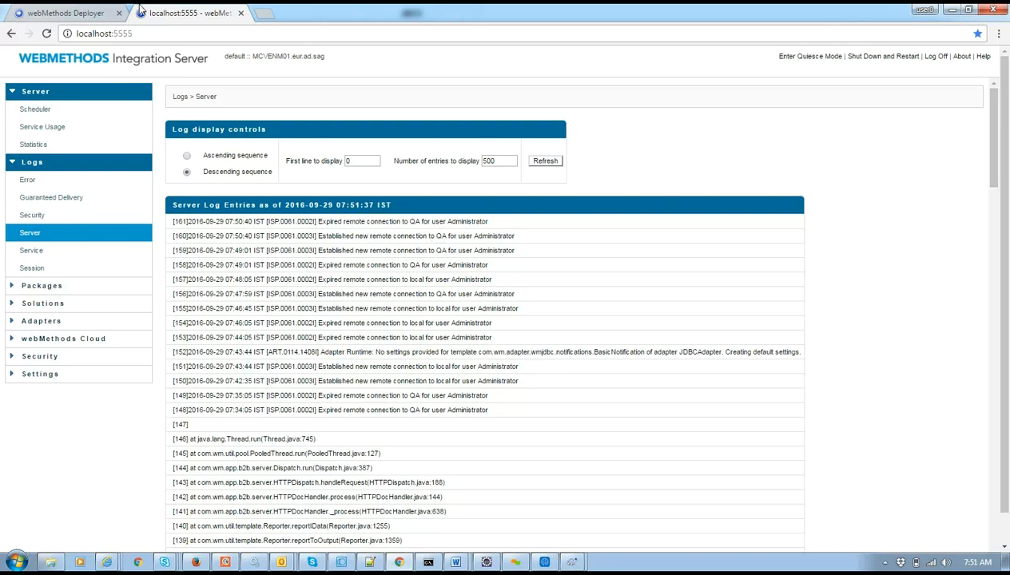
left_click(100, 10)
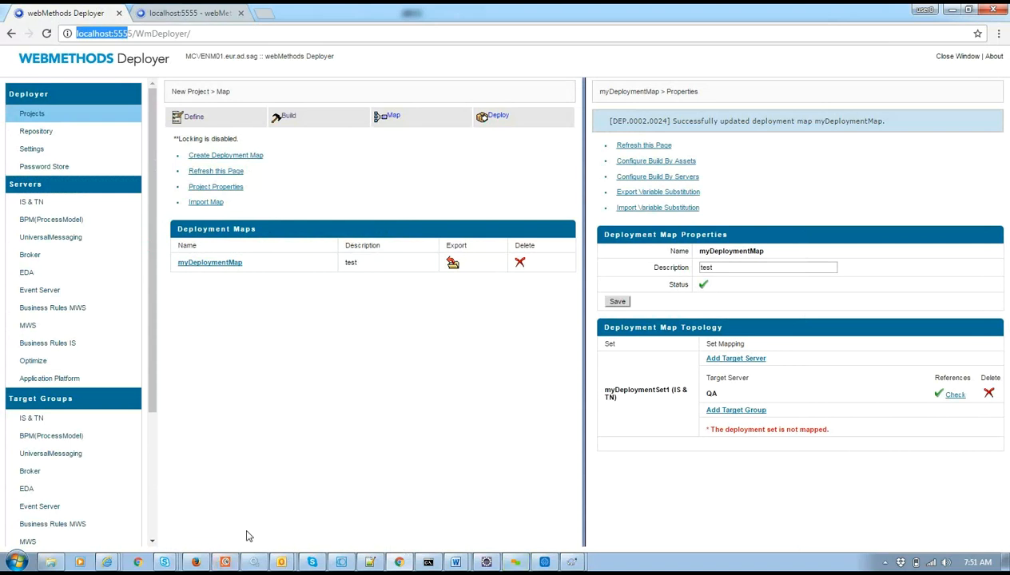
left_click(53, 564)
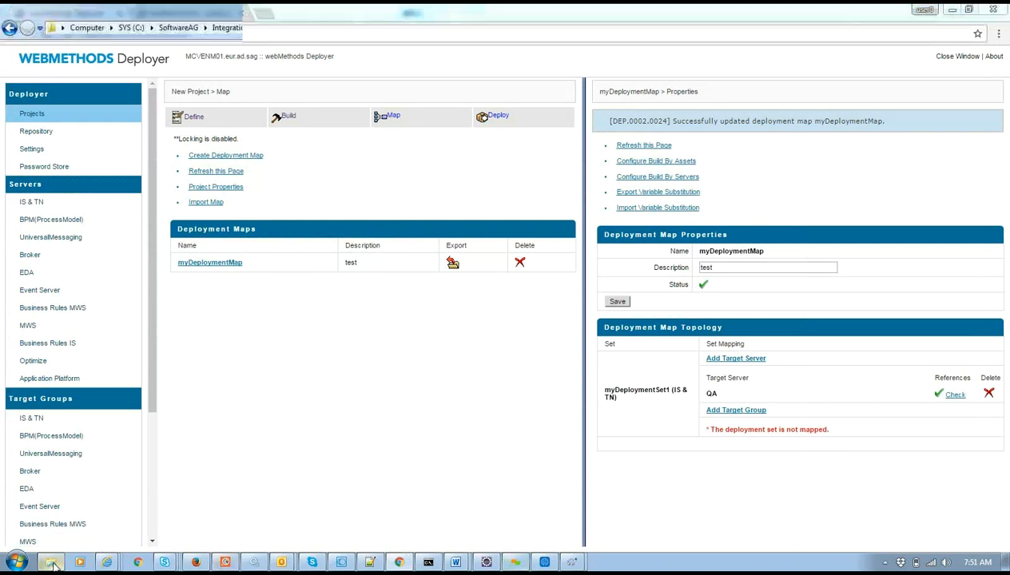
right_click(429, 235)
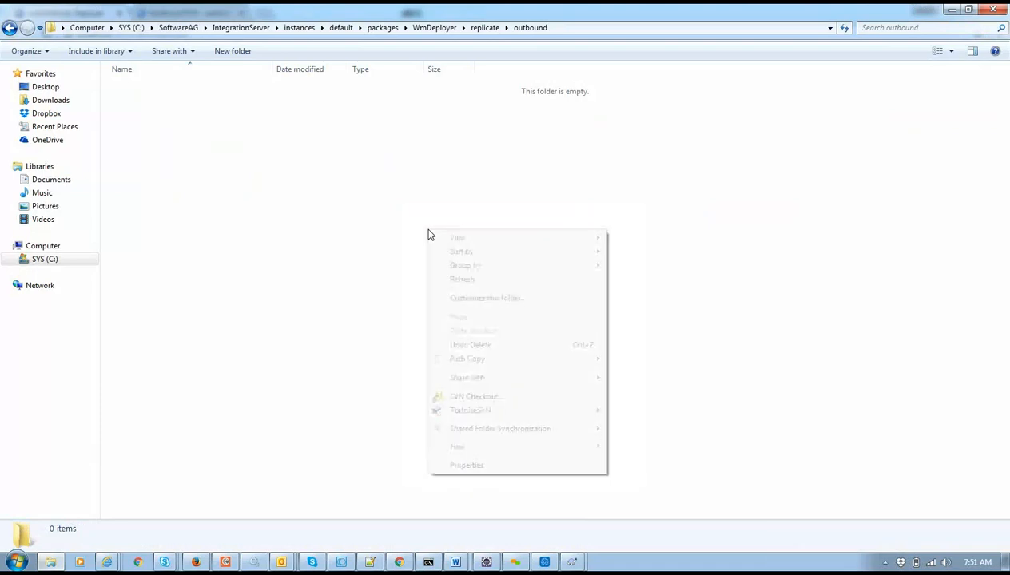
left_click(469, 281)
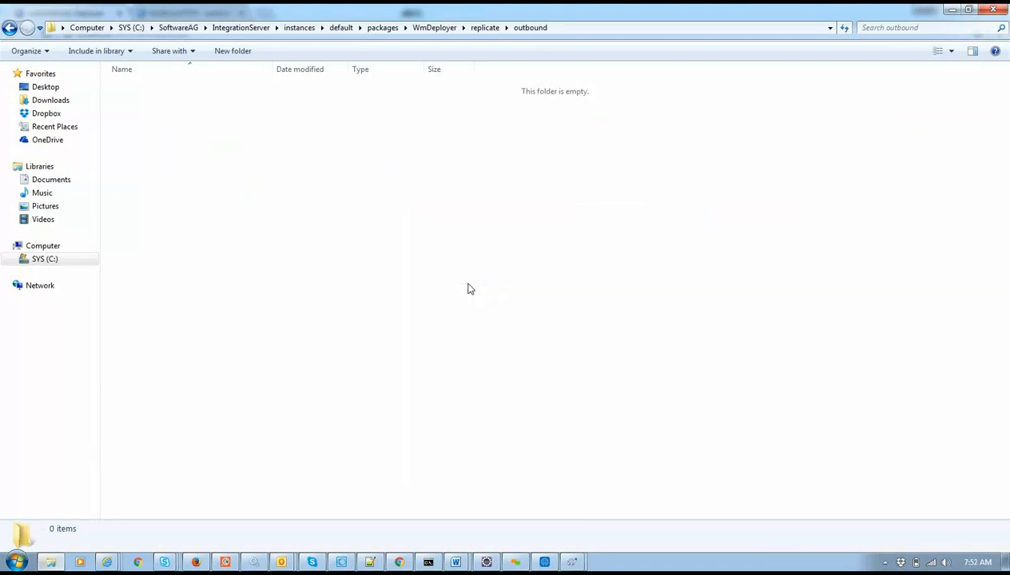
key("alt+Tab")
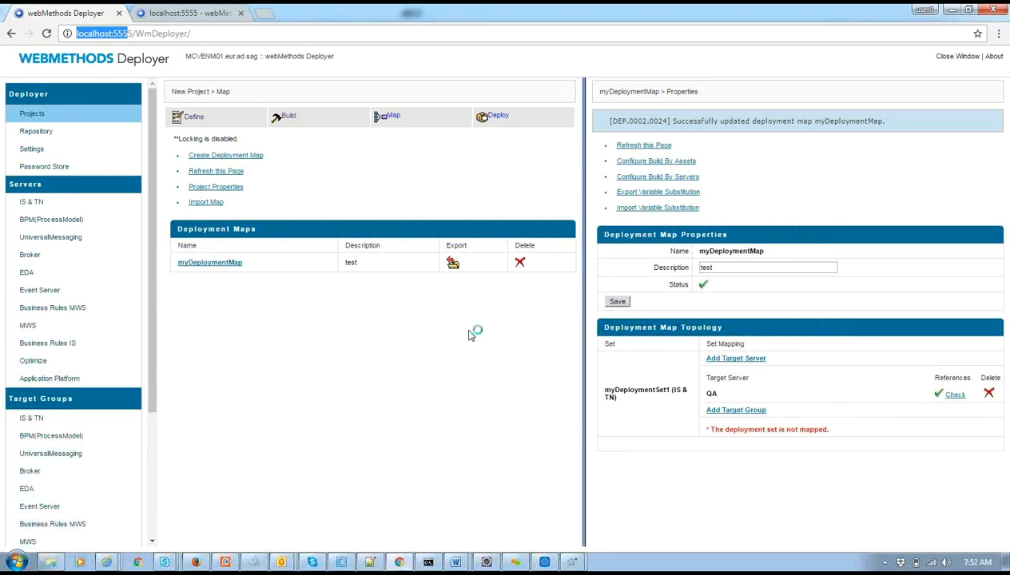
left_click(668, 161)
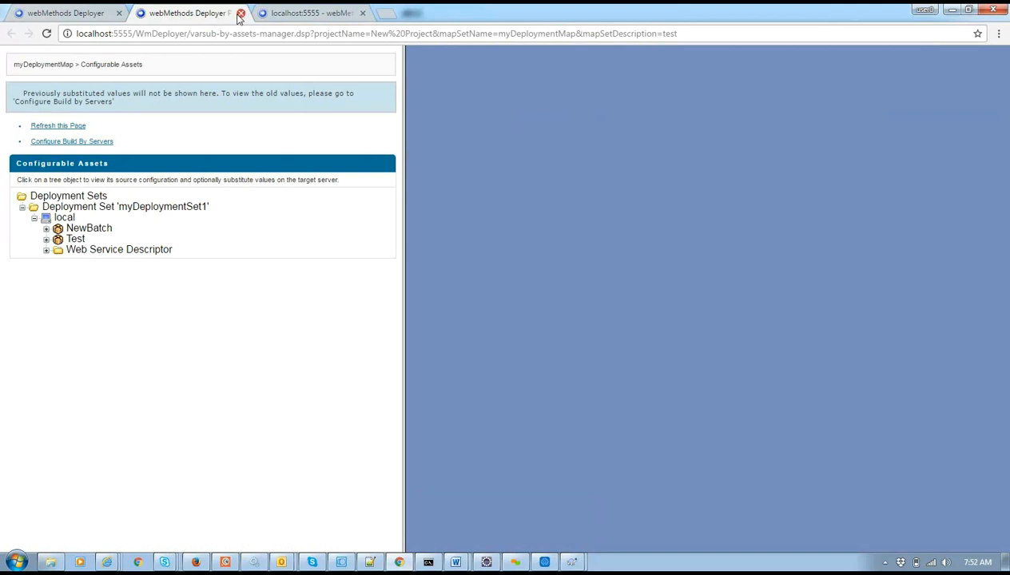
left_click(240, 14)
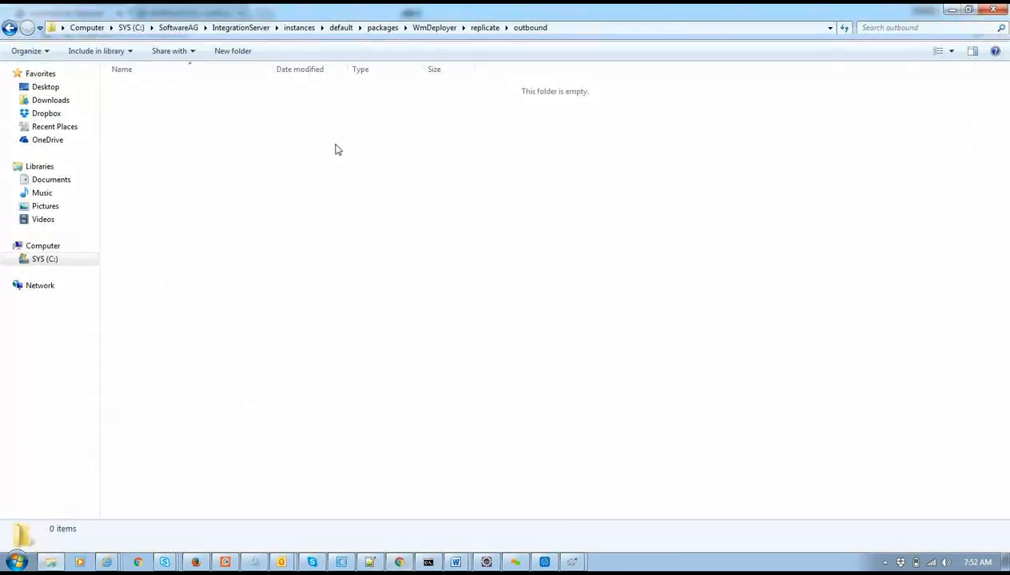
key("alt+Tab")
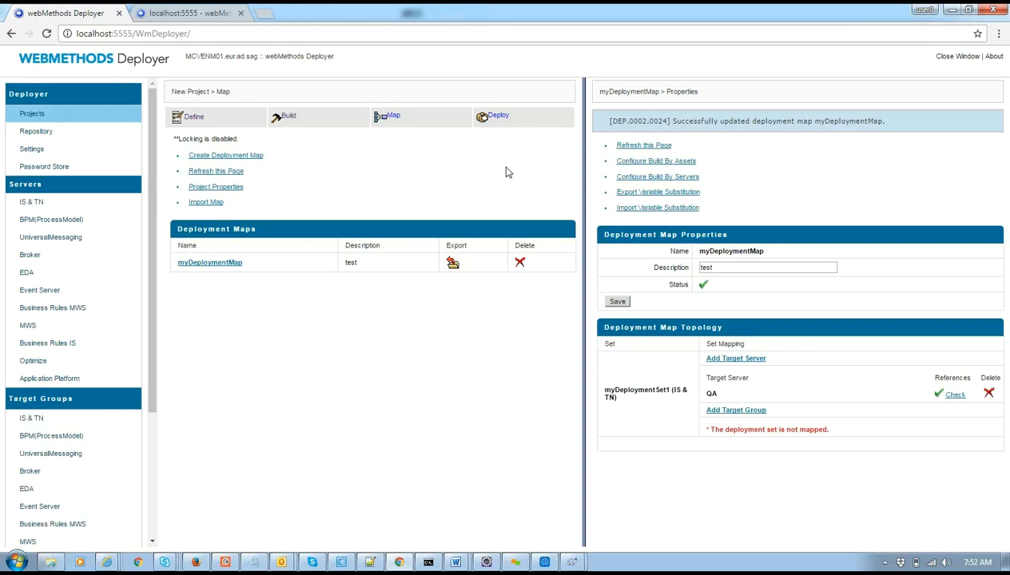
Create deployment candidate myDeployment, keeping the default name, from myBuild and myDeploymentMap.
left_click(495, 120)
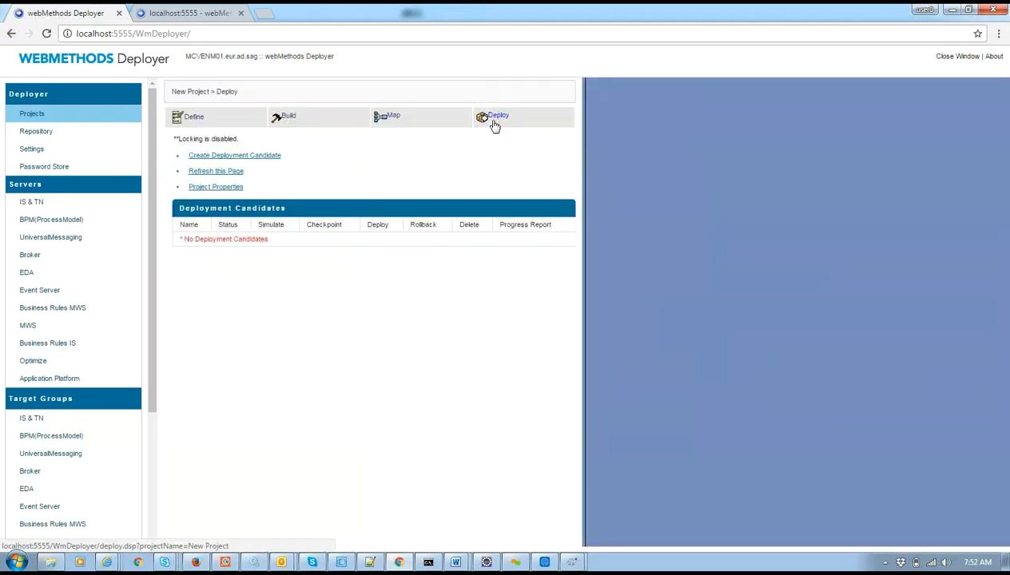
left_click(249, 156)
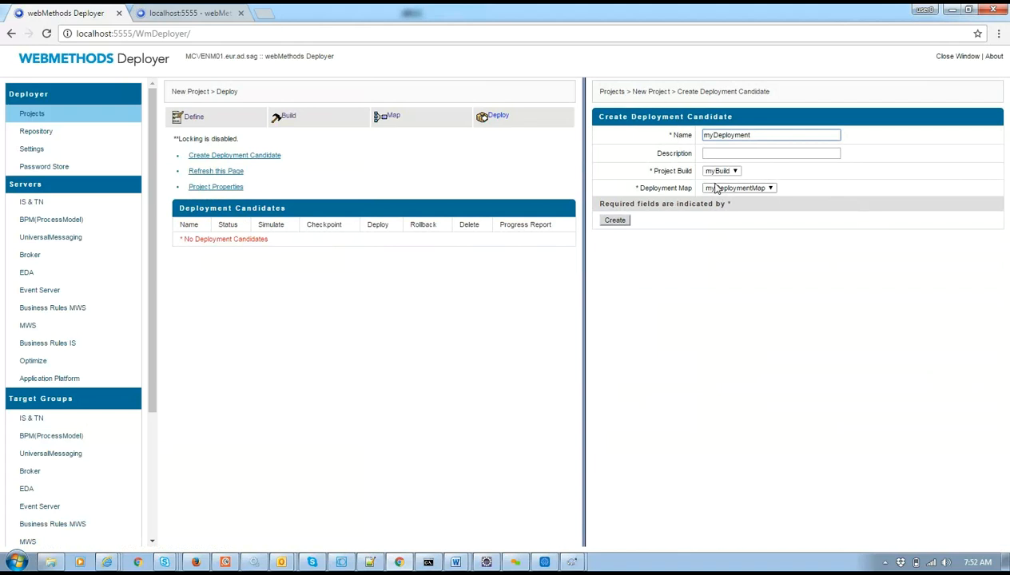
left_click(615, 223)
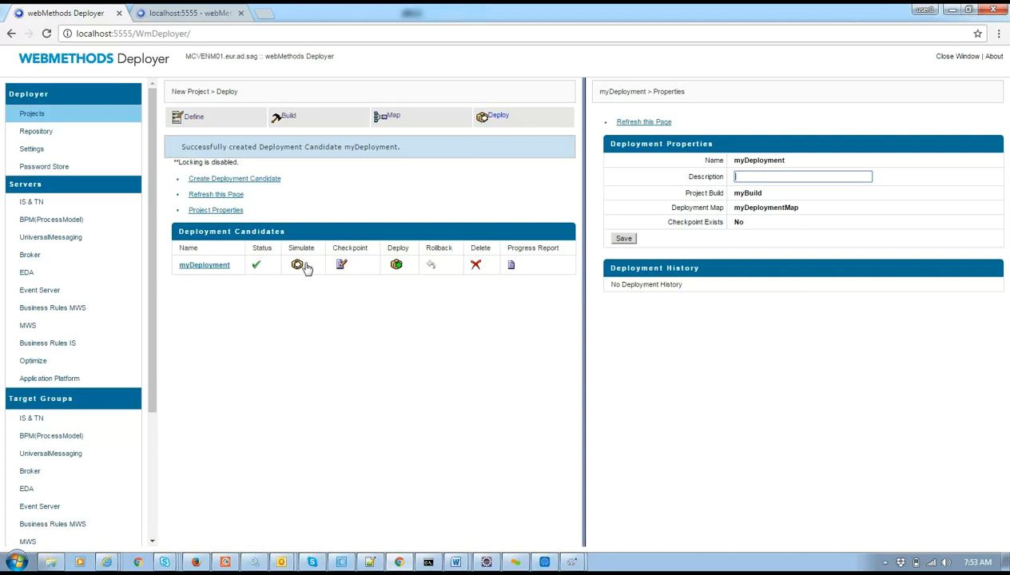
Create a checkpoint for myDeployment and review its checkpoint report.
left_click(341, 265)
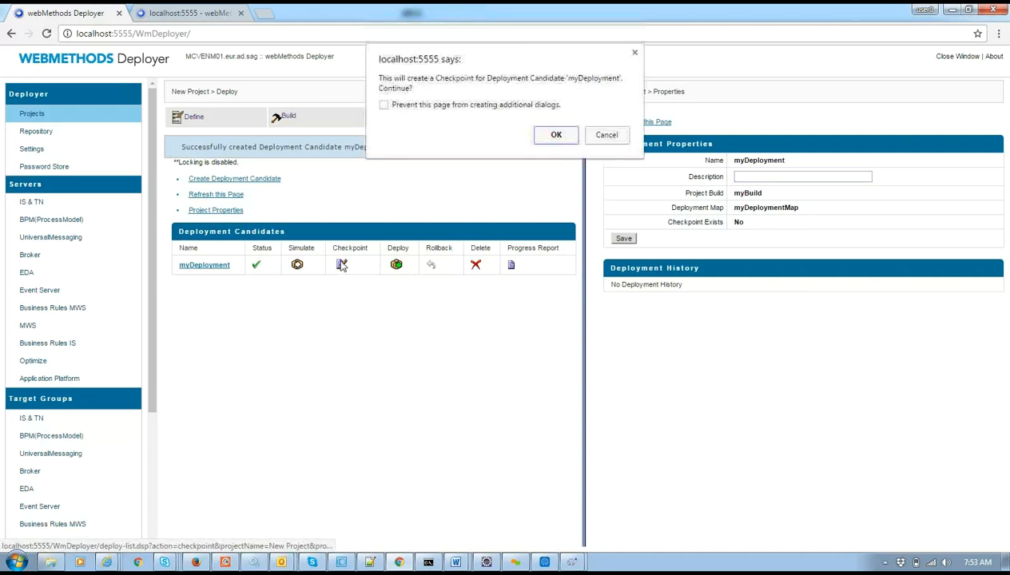
left_click(554, 135)
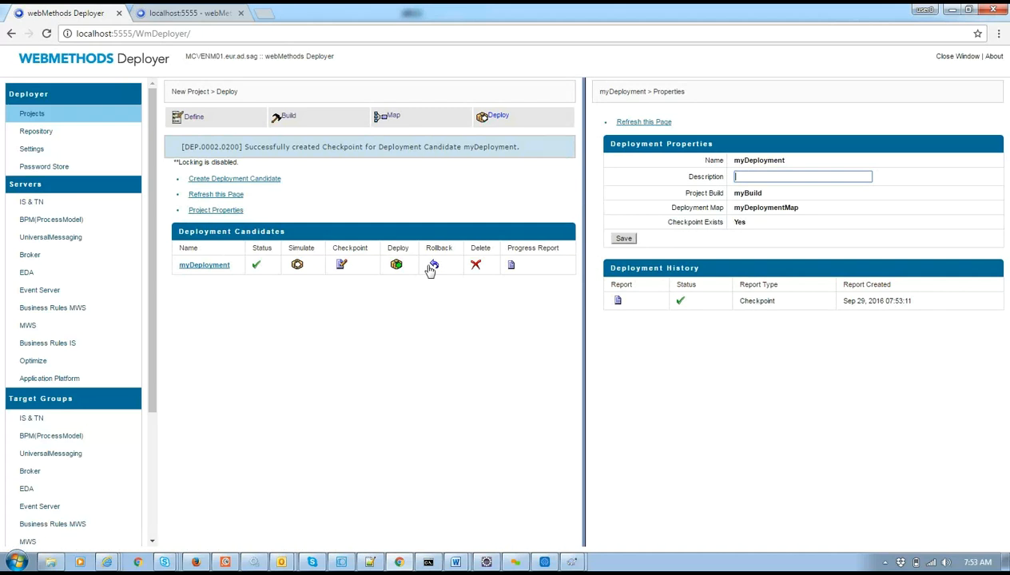
left_click(617, 301)
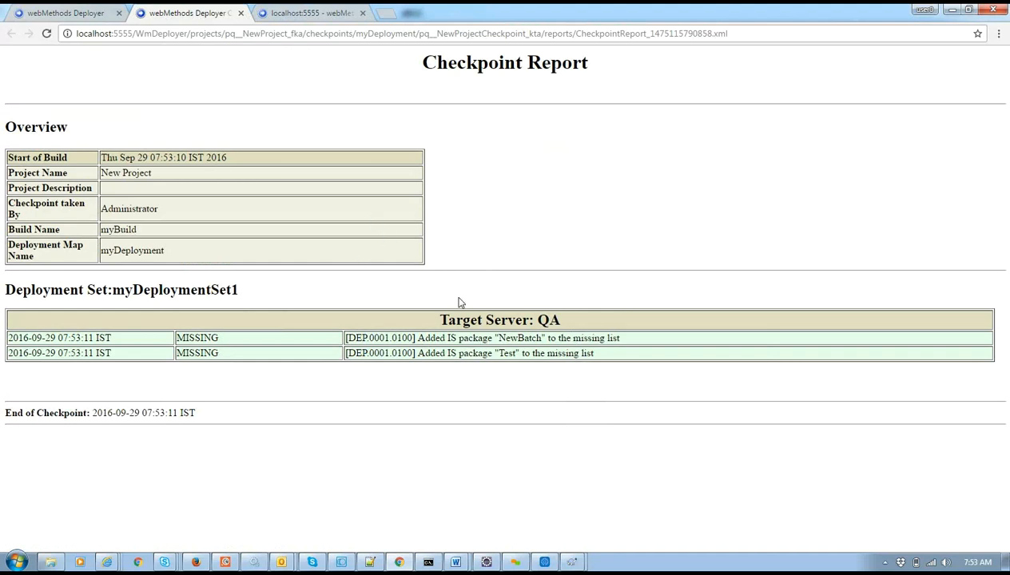
left_click(240, 13)
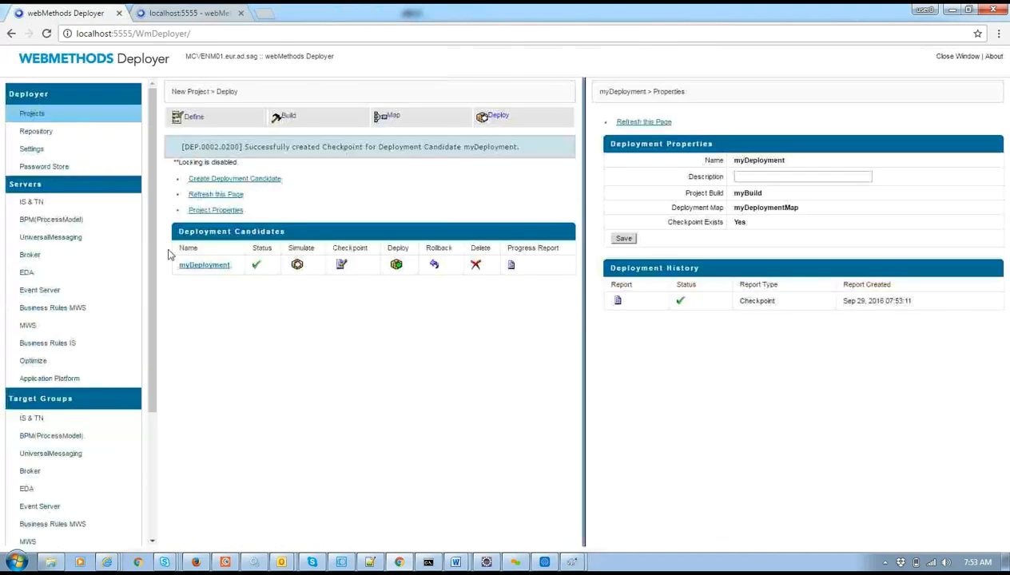
Run a simulation of myDeployment against QA and open its report.
left_click(297, 265)
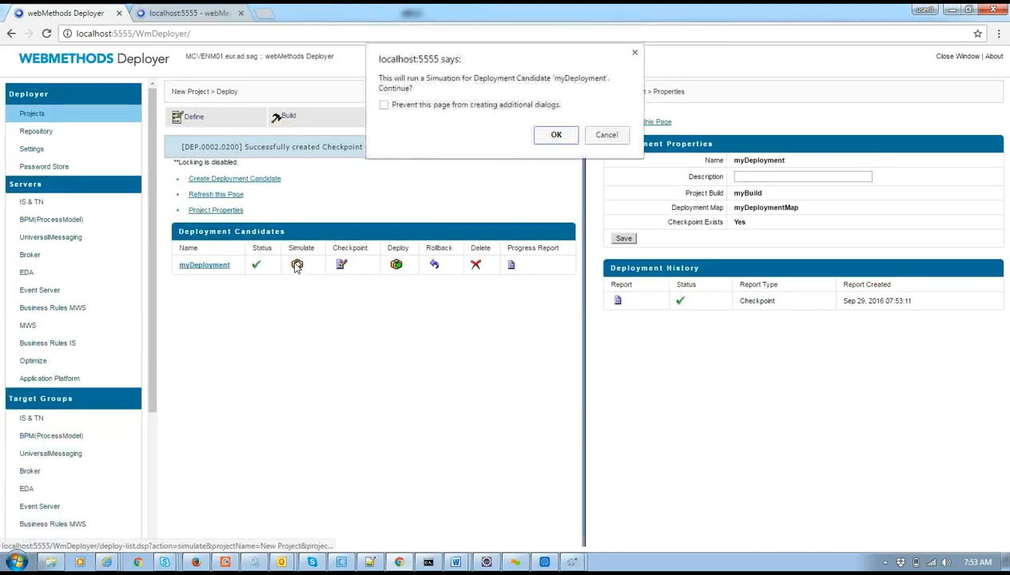
left_click(556, 134)
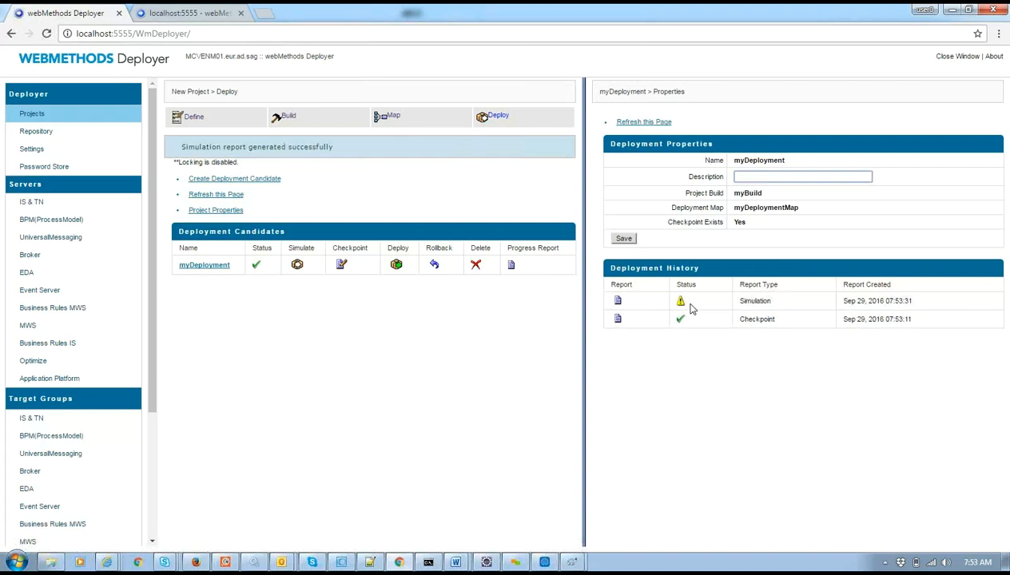
left_click(617, 302)
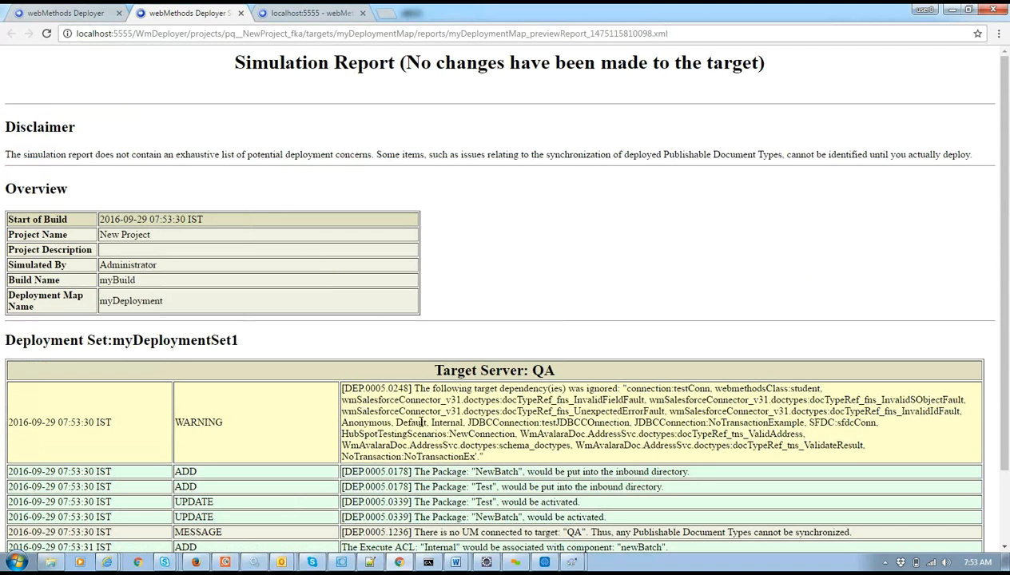
Highlight the WARNING, ADD, UPDATE and MESSAGE entries in the simulation report.
left_click_drag(466, 456, 328, 390)
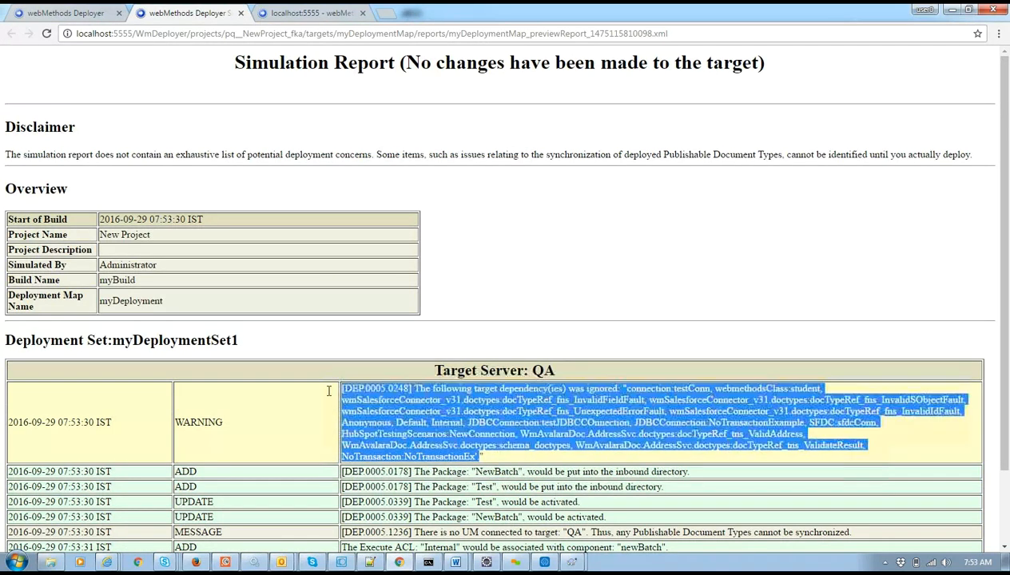
double_click(193, 427)
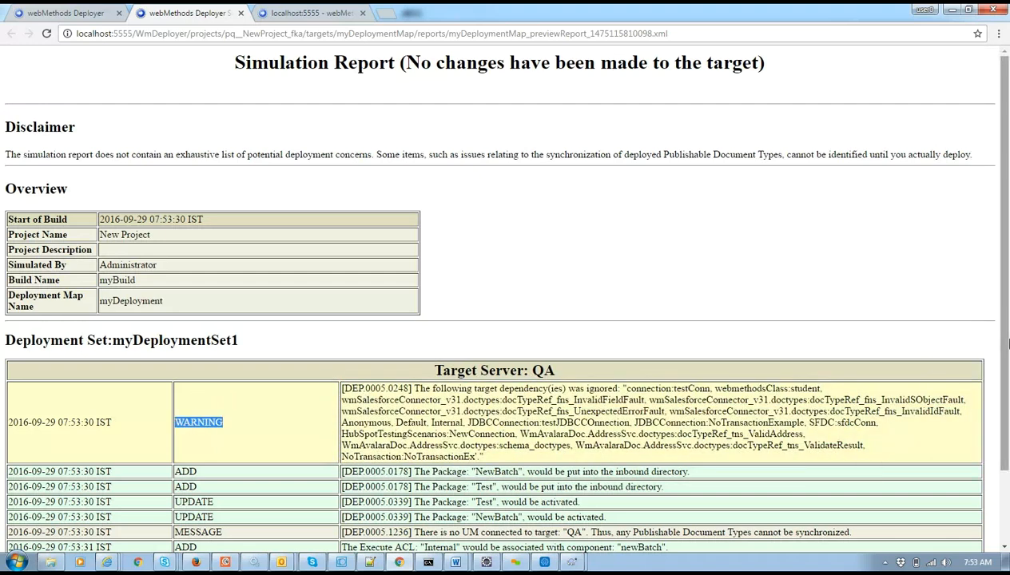
scroll(1008, 393, "down", 1)
scroll(1008, 393, "down", 2)
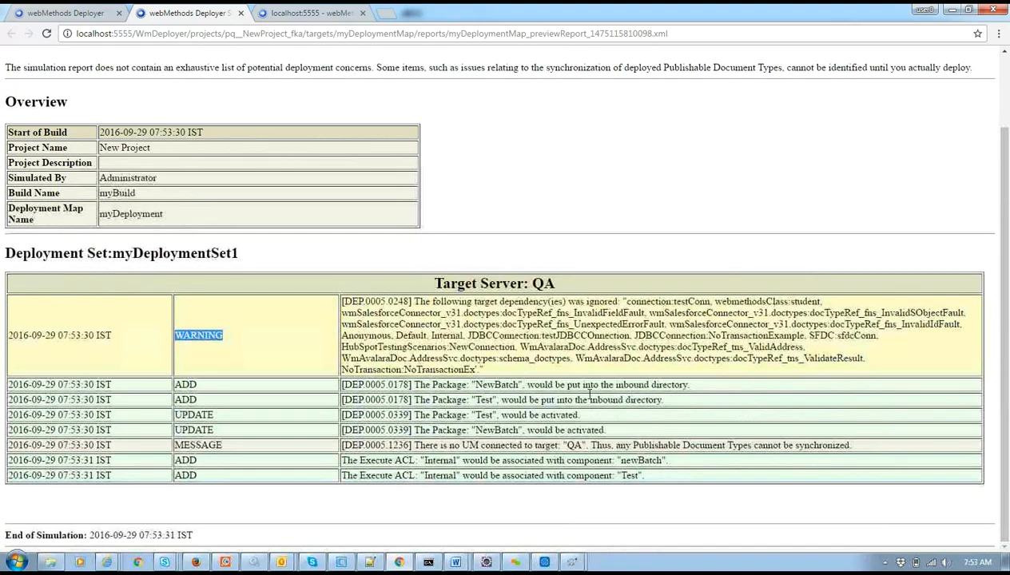
double_click(186, 384)
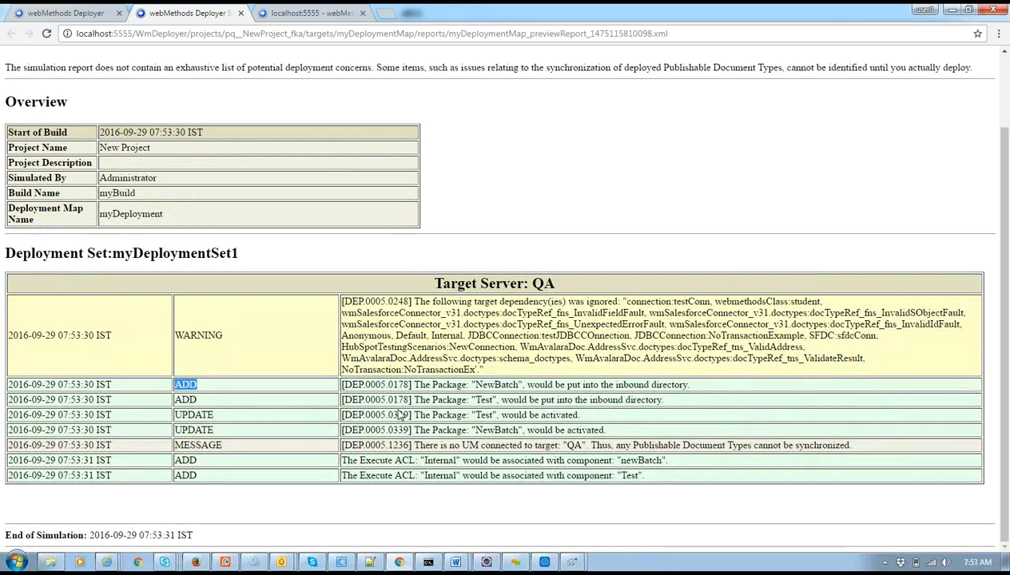
double_click(194, 429)
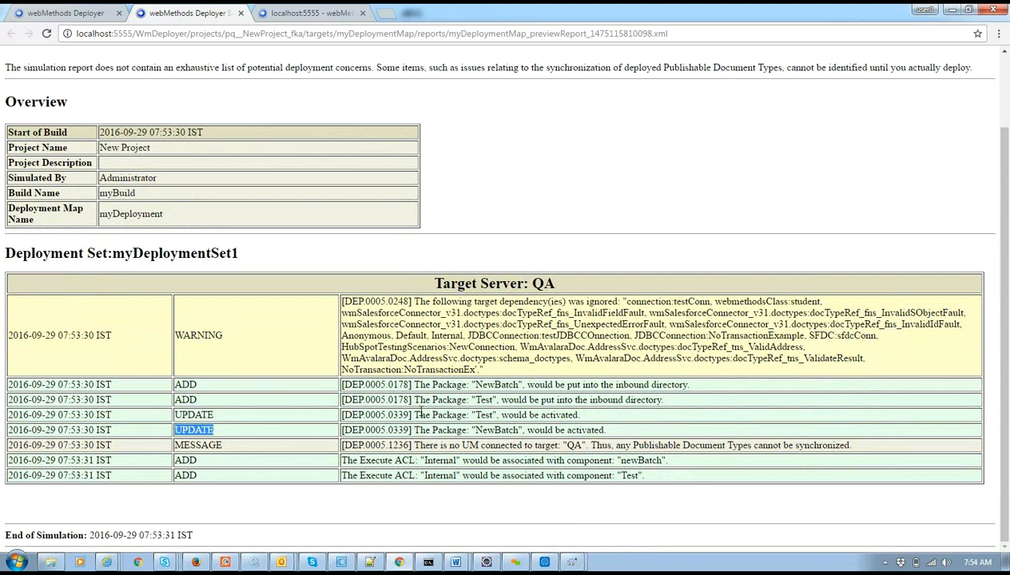
double_click(212, 441)
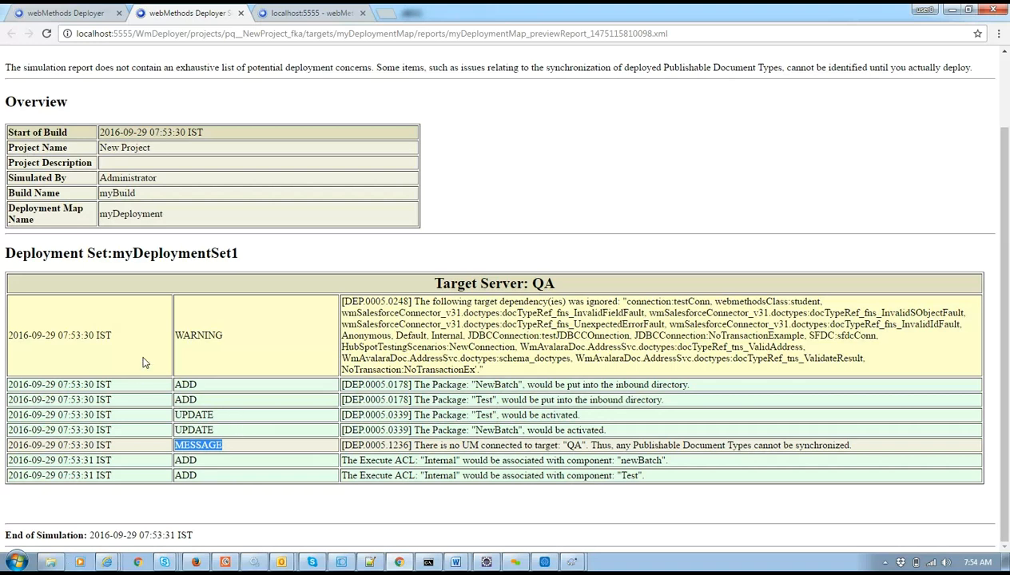
left_click(241, 13)
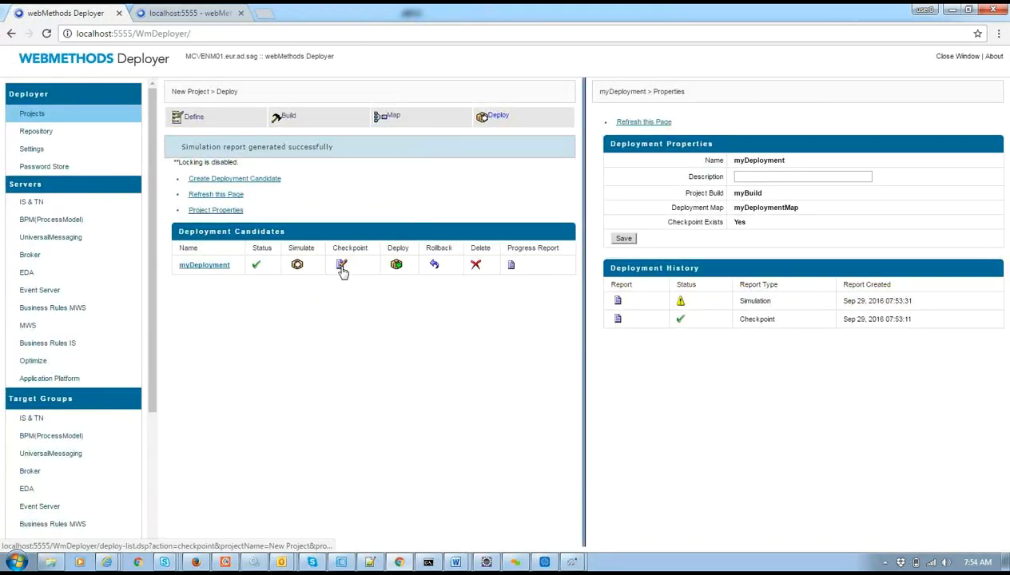
Deploy myDeployment to QA and open its deployment report showing NewBatch and Test installed.
left_click(397, 270)
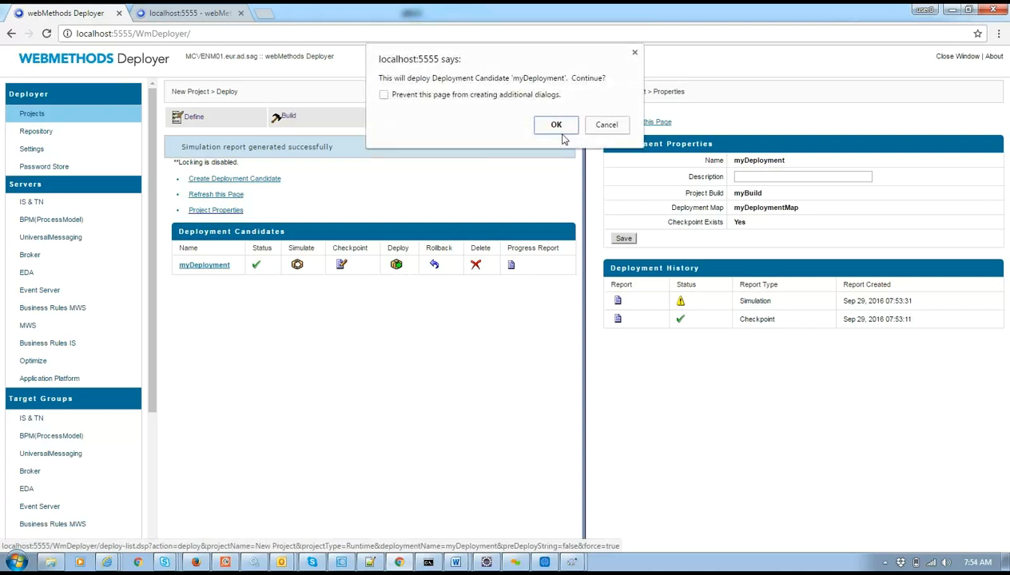
left_click(555, 125)
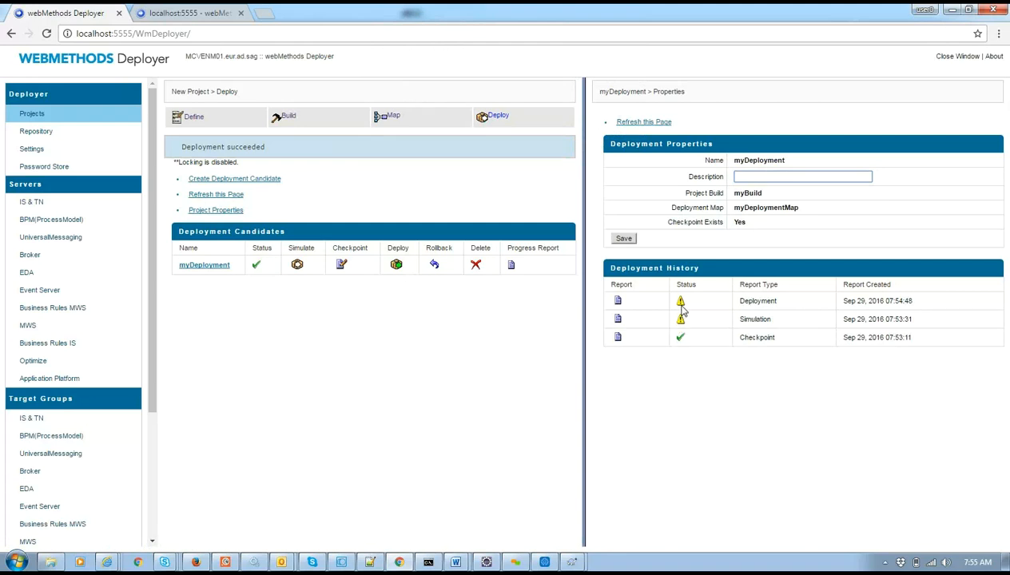
left_click(620, 301)
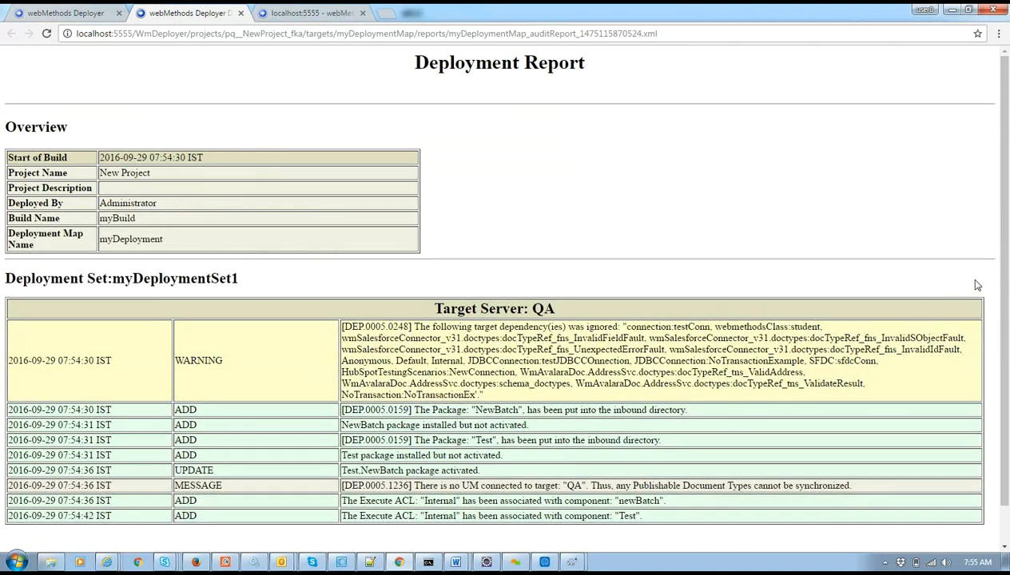
scroll(1008, 493, "down", 1)
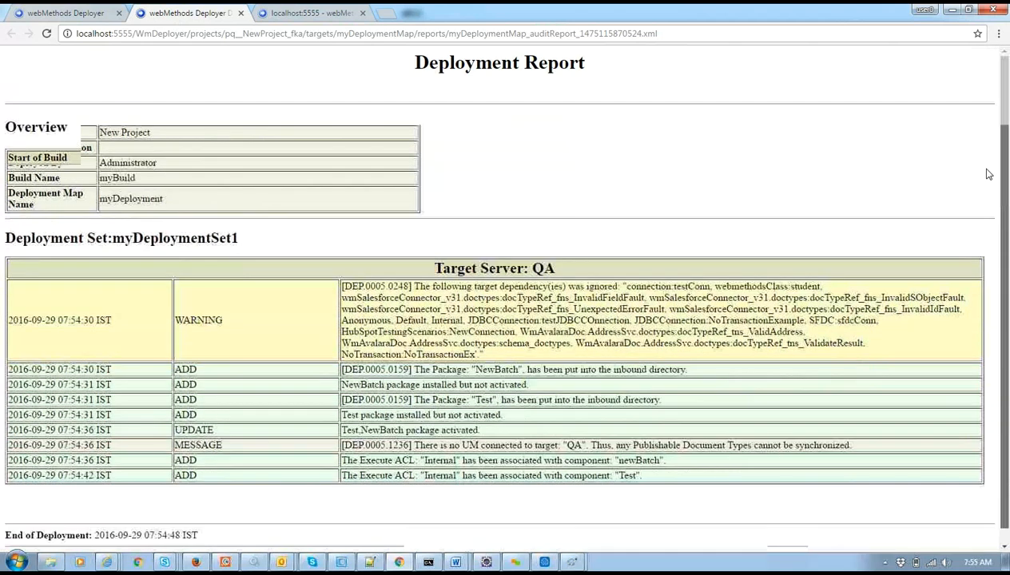
Close the report and log in to the Integration Server at localhost:2222.
left_click(241, 13)
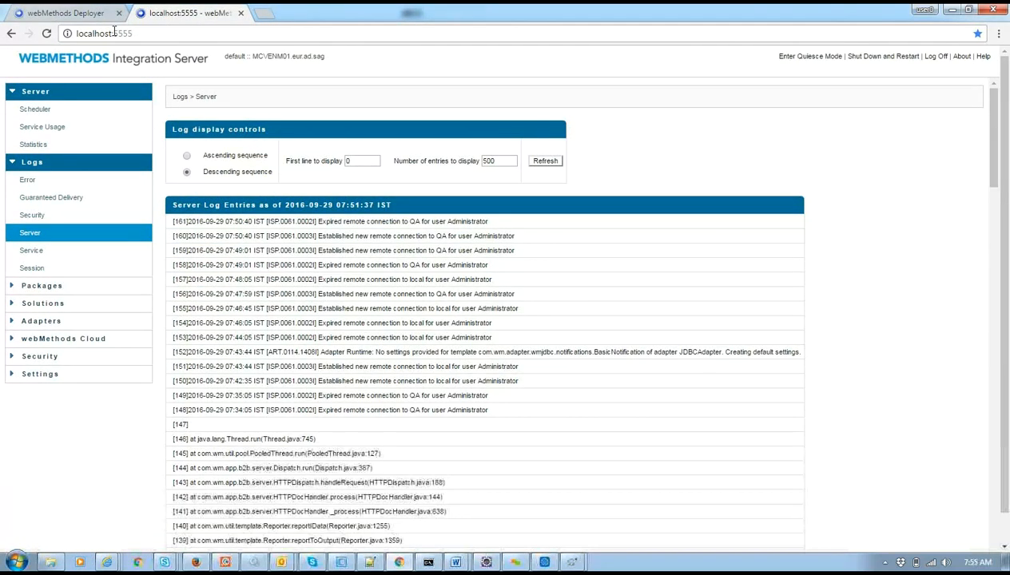
left_click_drag(113, 33, 172, 53)
type("2222")
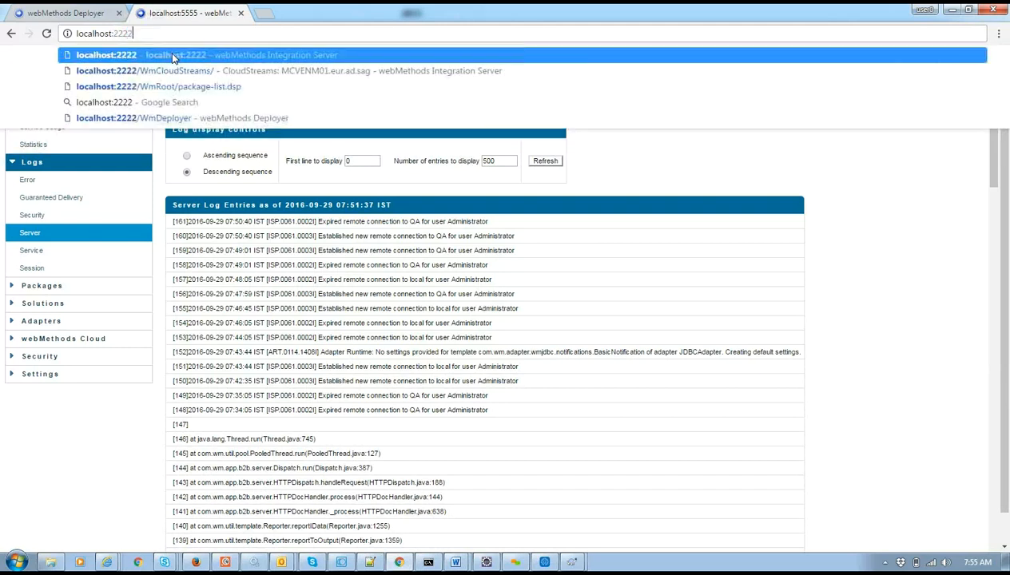
key("Return")
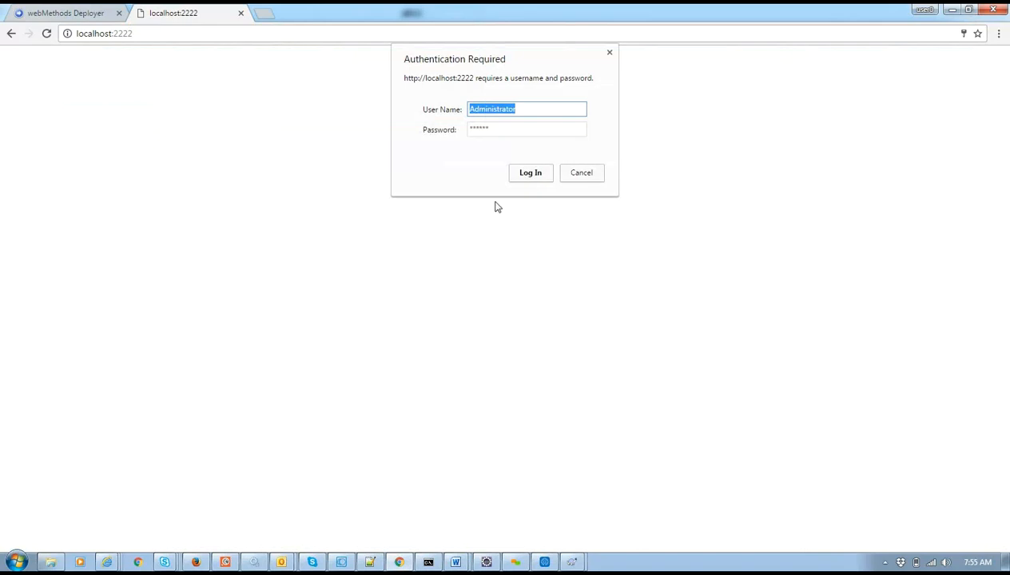
left_click(526, 177)
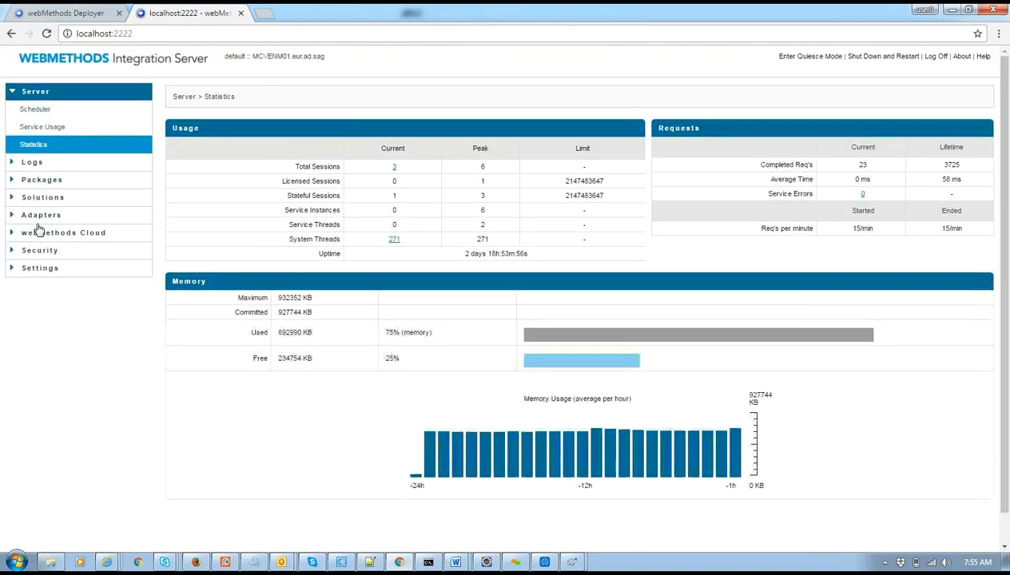
Check that NewBatch and Test appear in Packages > Management, then return to Deployer.
left_click(43, 180)
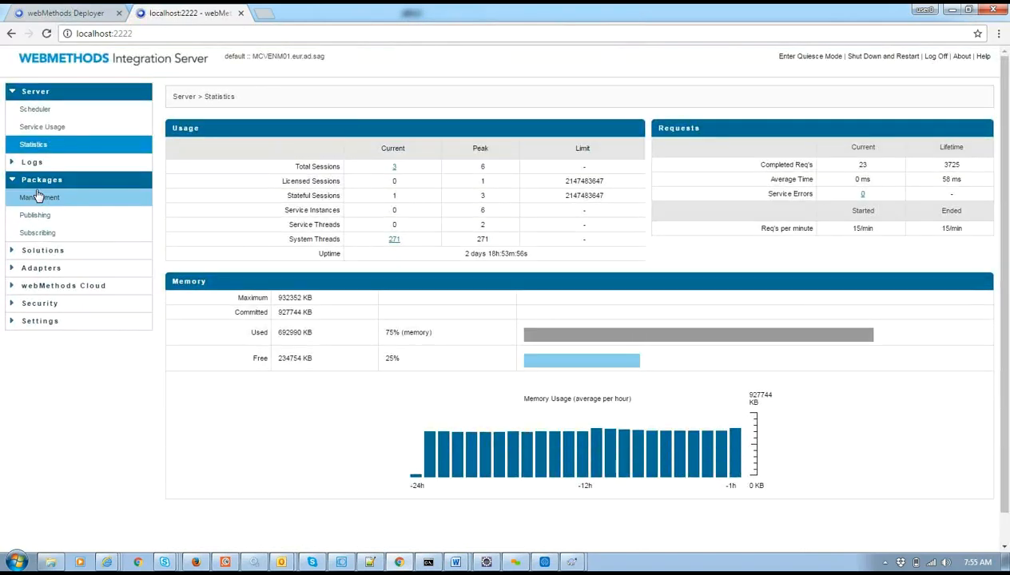
left_click(37, 196)
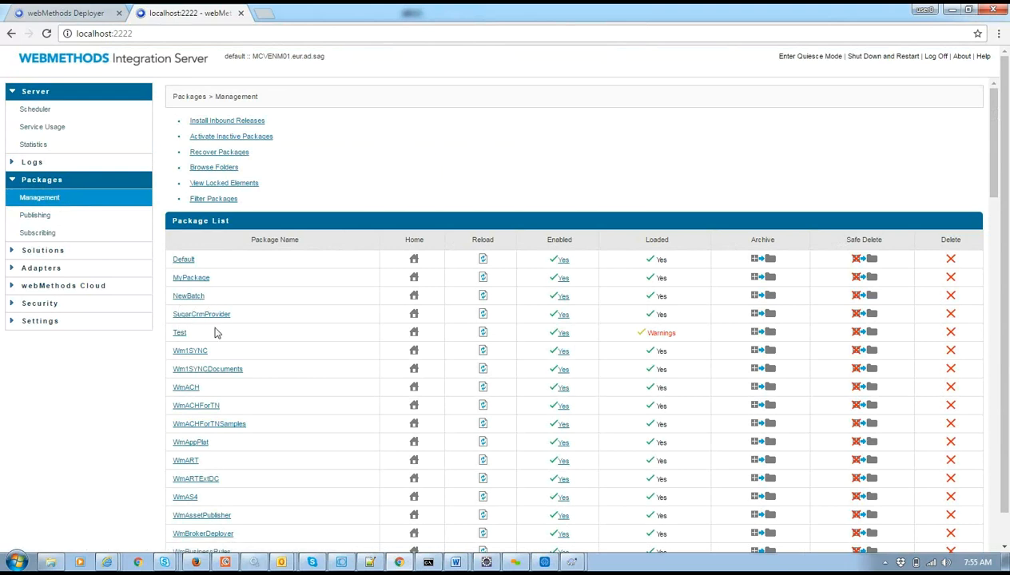
left_click(103, 12)
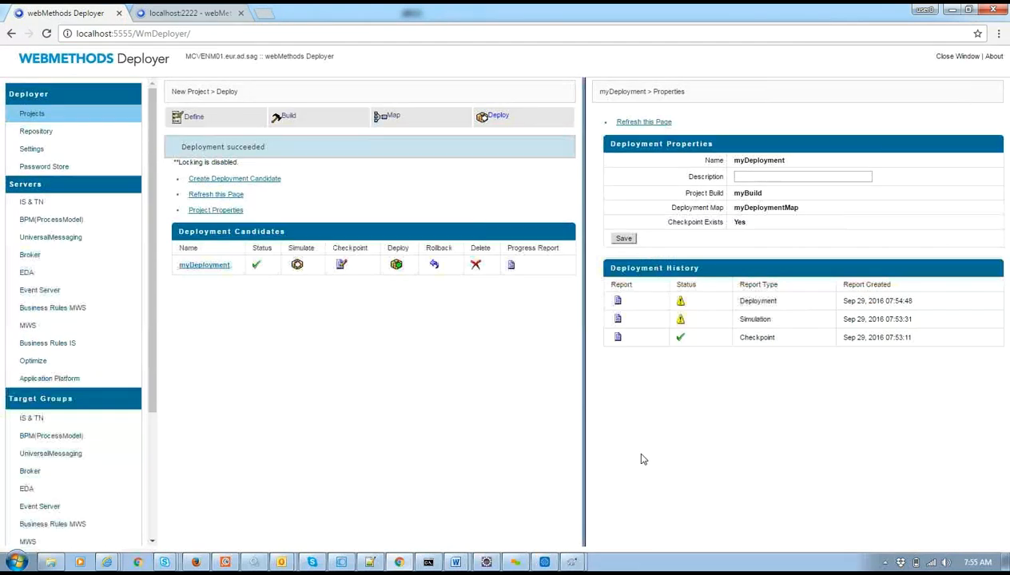
Roll back myDeployment and open the Rollback Report showing NewBatch and Test deleted from QA.
left_click(433, 267)
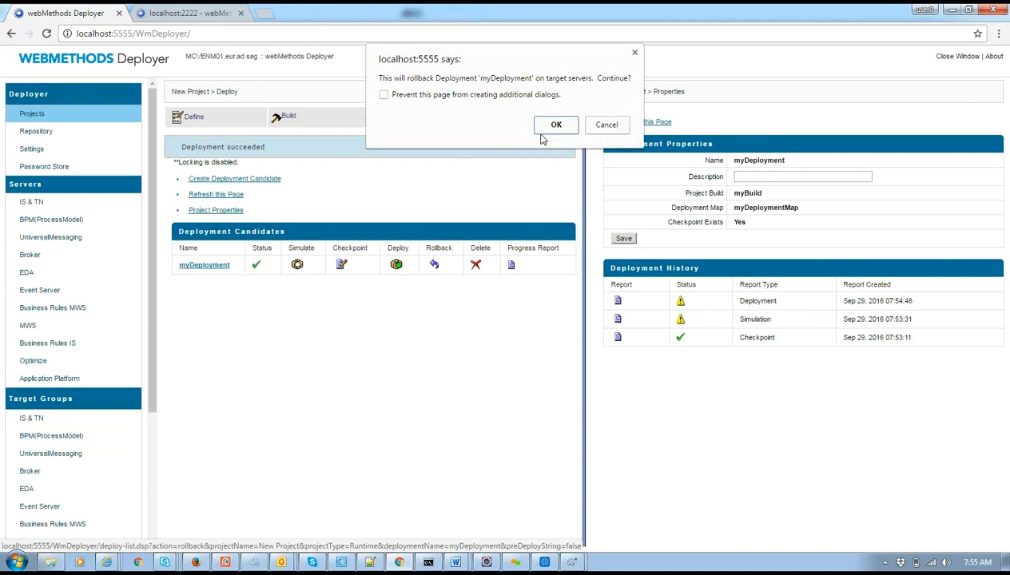
left_click(546, 126)
left_click(539, 173)
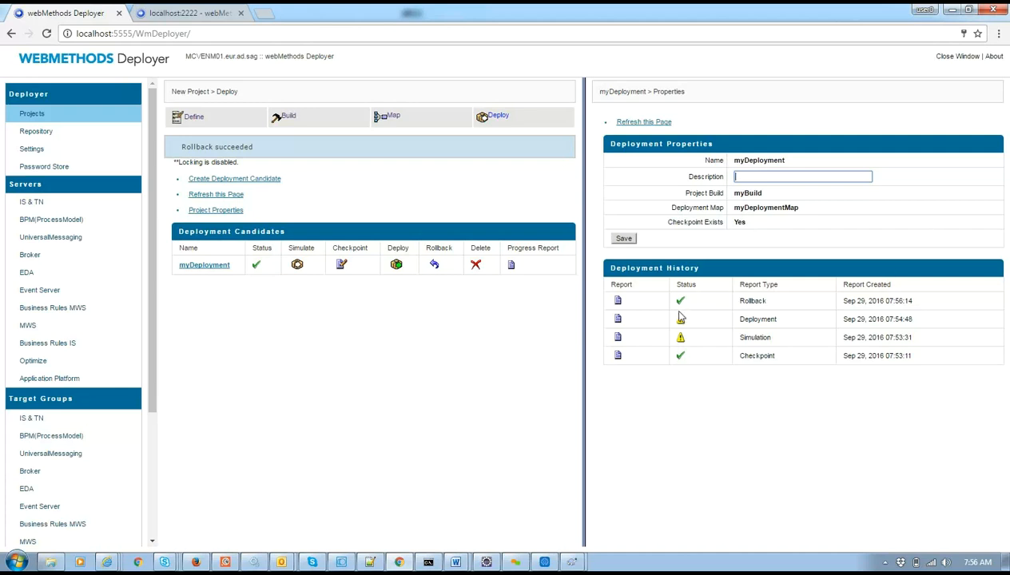
left_click(617, 300)
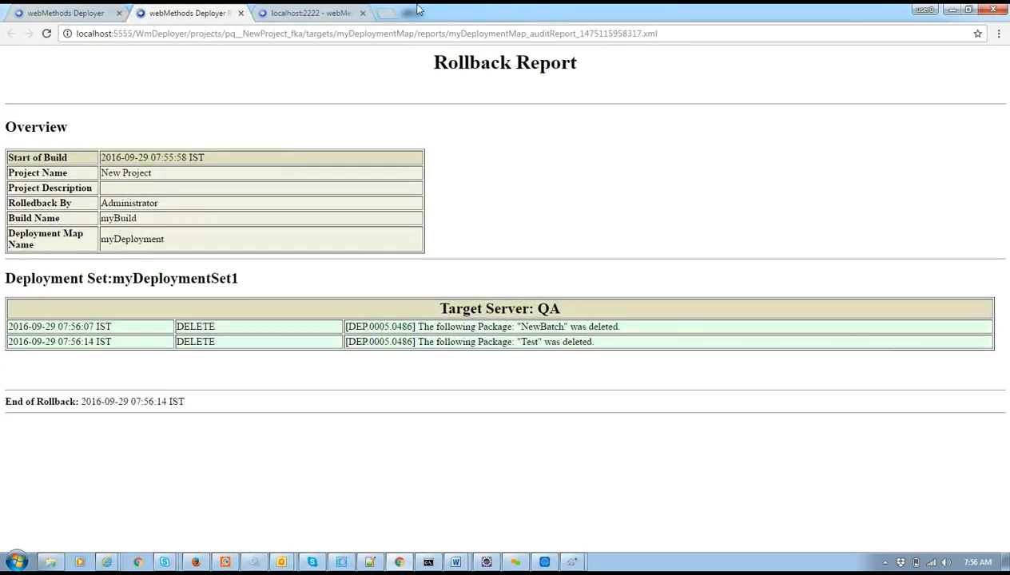
left_click(284, 12)
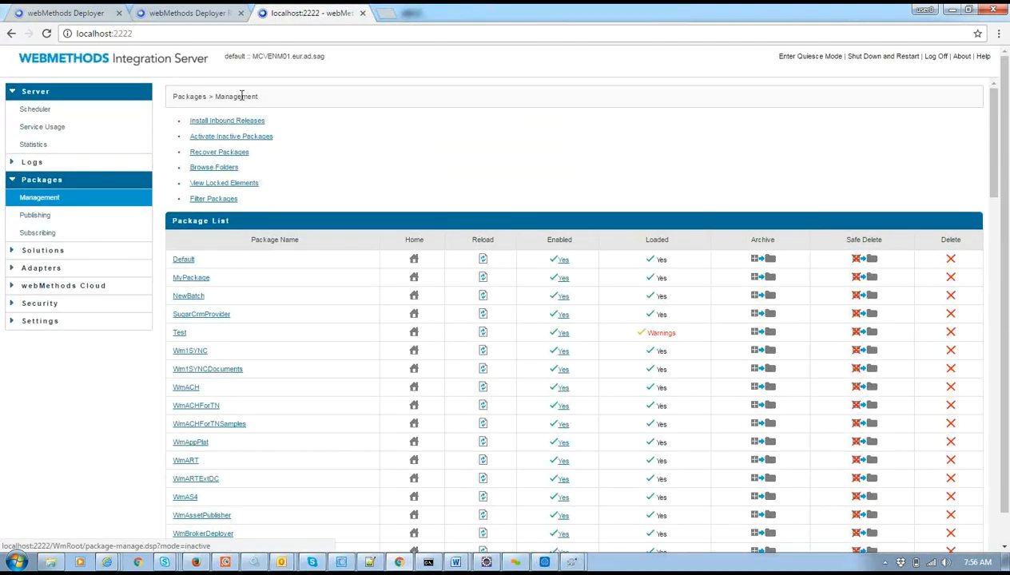
Reload localhost:2222, log in, and confirm NewBatch and Test are gone from the package list.
left_click(185, 31)
key("Return")
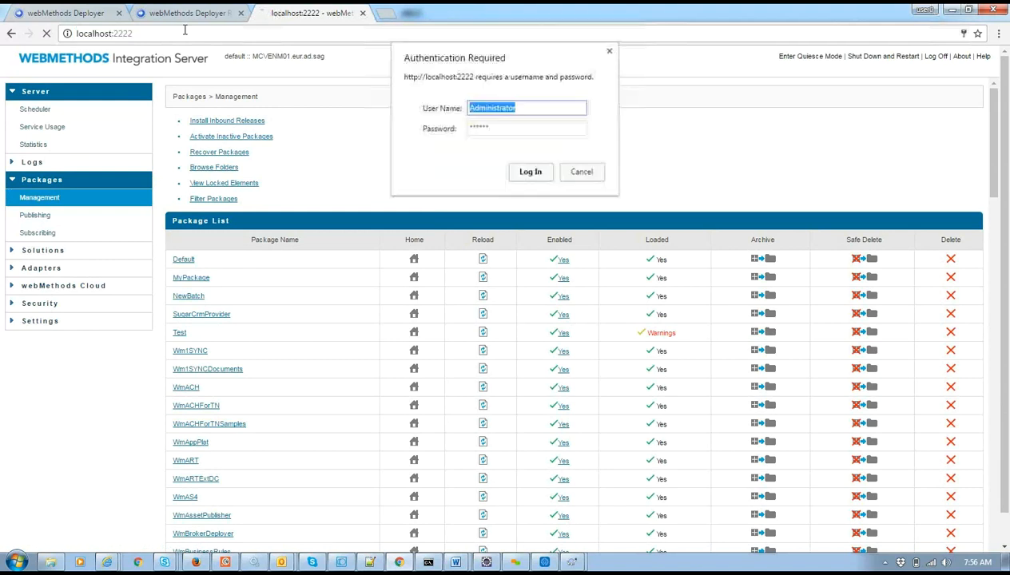
left_click(515, 172)
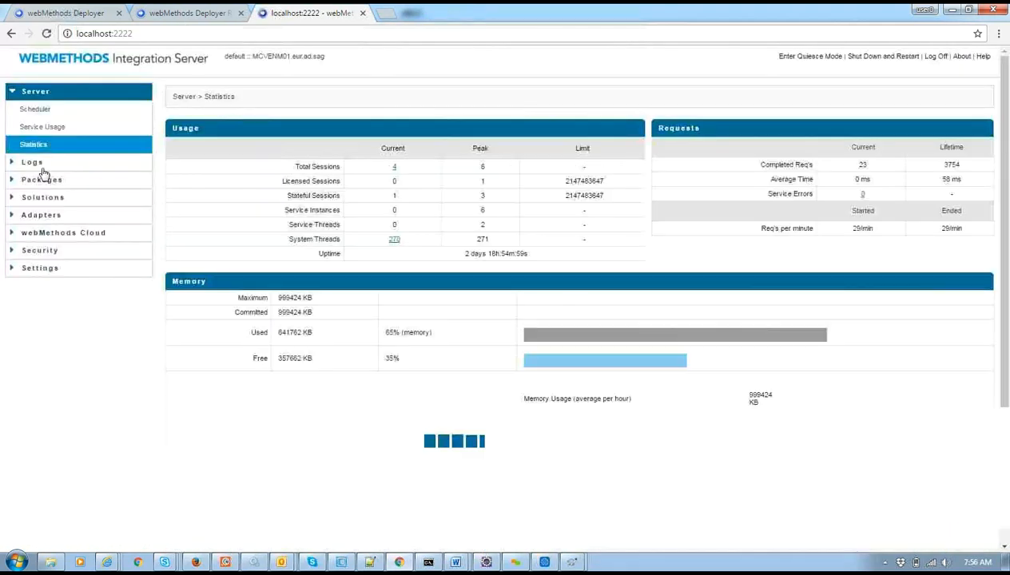
left_click(39, 197)
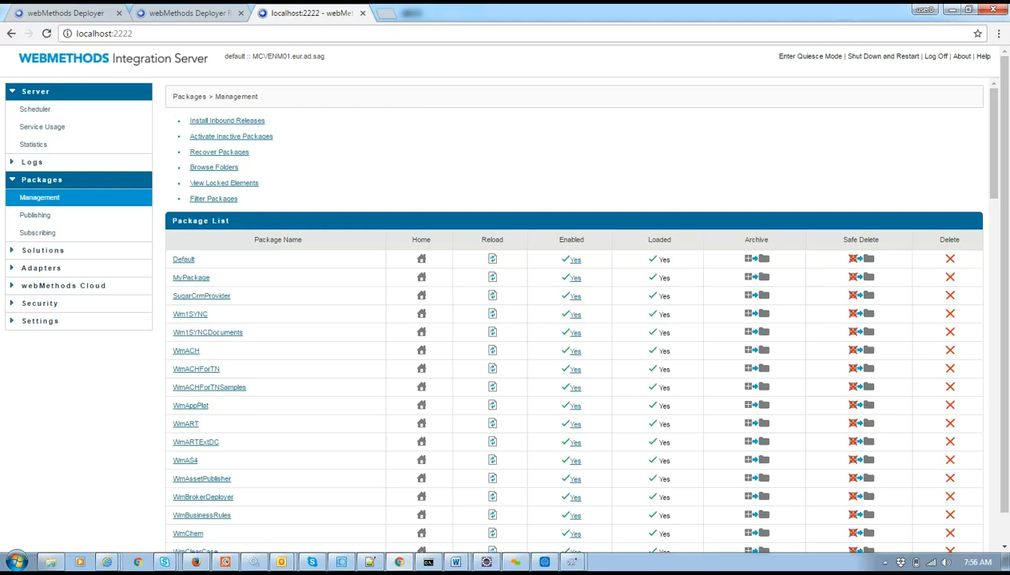
left_click(70, 12)
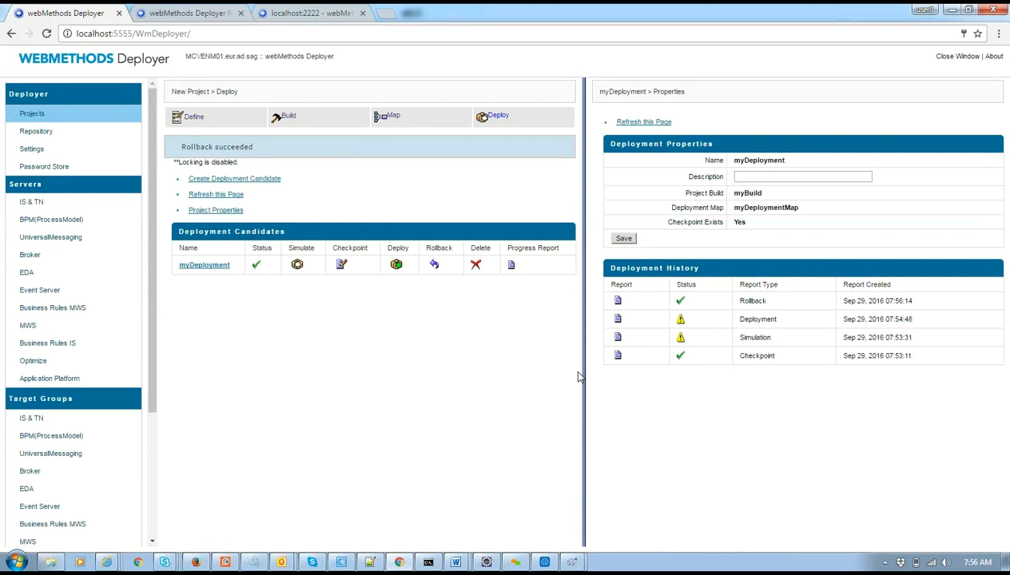
Return to the project's Define step, logging in again.
left_click_drag(155, 308, 184, 249)
left_click(182, 121)
left_click(516, 178)
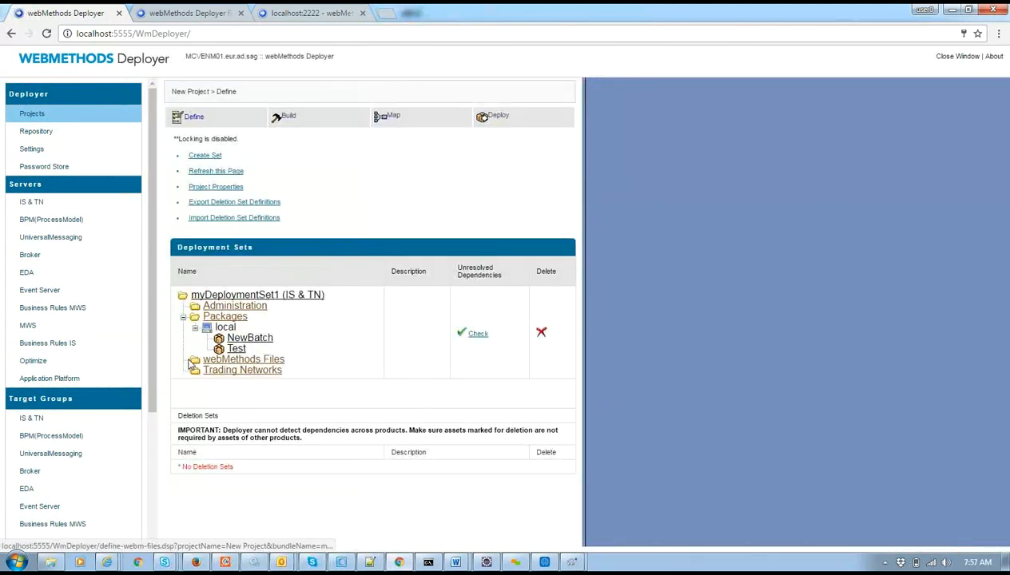
Review myDeploymentSet1's Packages, Administration, webMethods Files and Trading Networks assets.
left_click(224, 316)
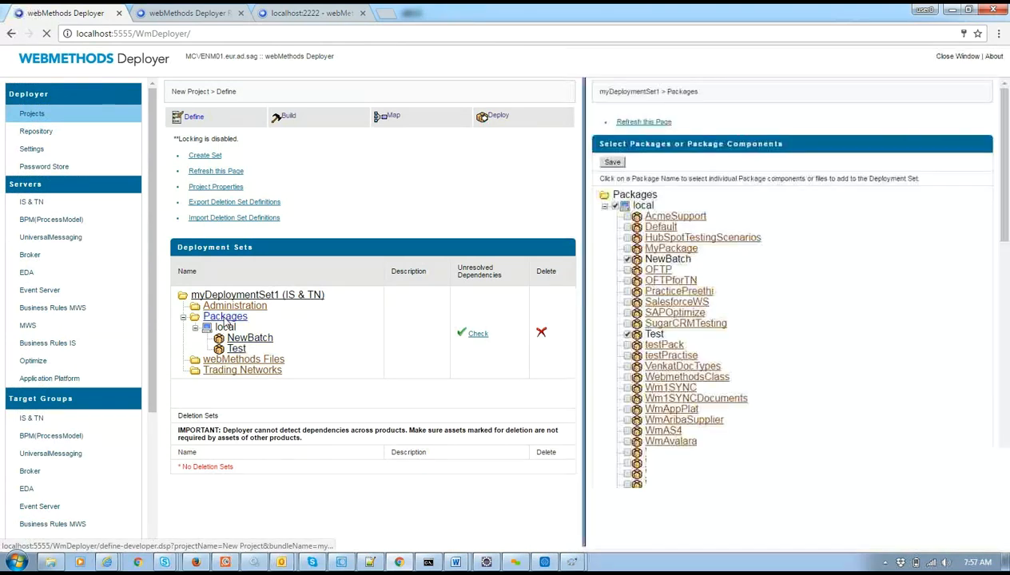
left_click(183, 318)
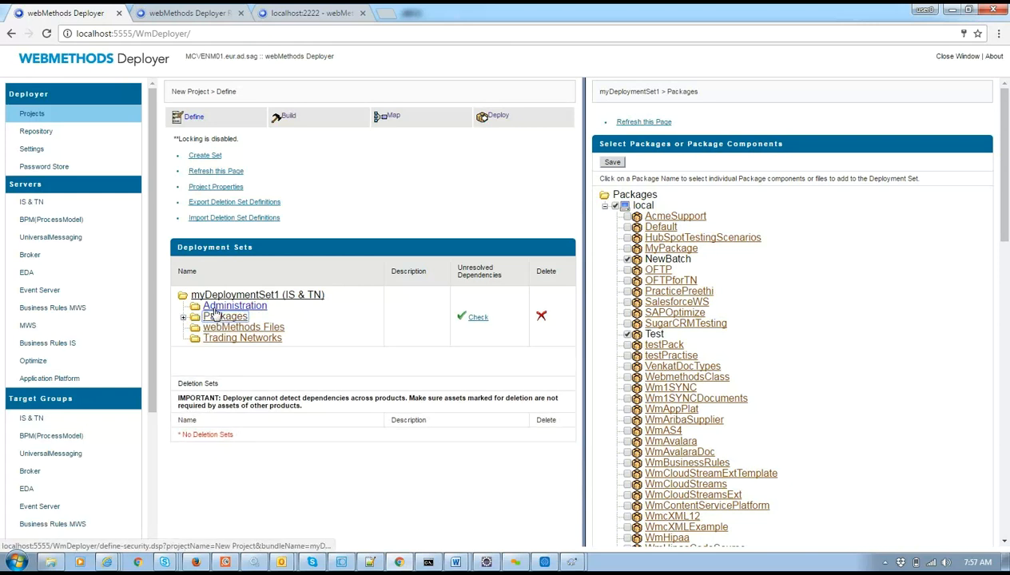
left_click(214, 308)
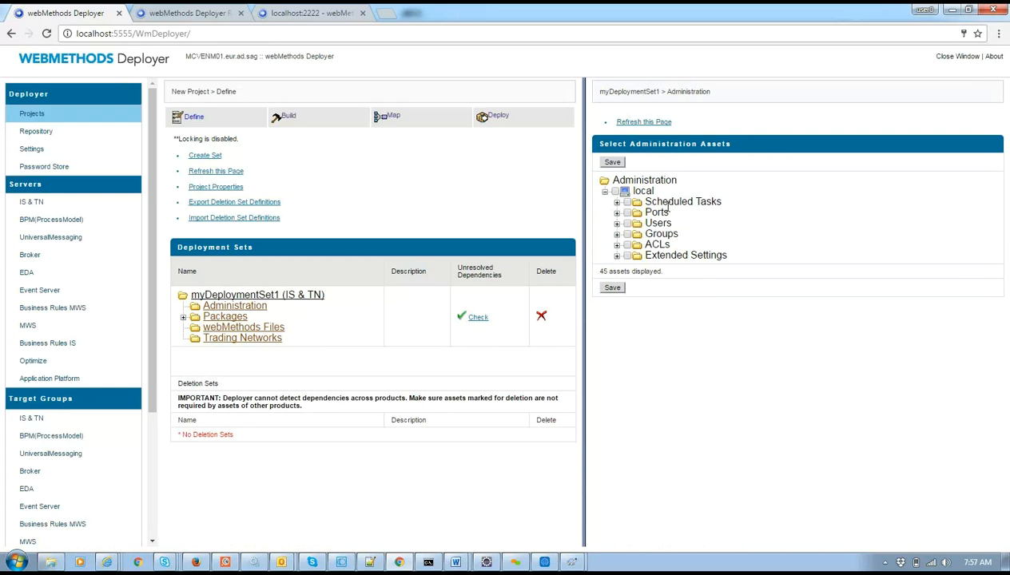
left_click(244, 331)
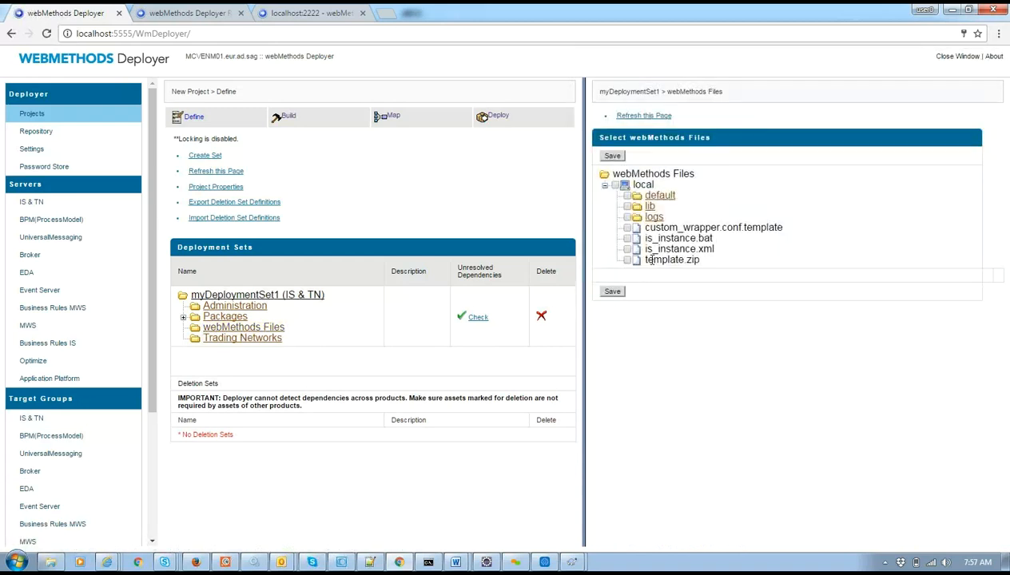
left_click(213, 342)
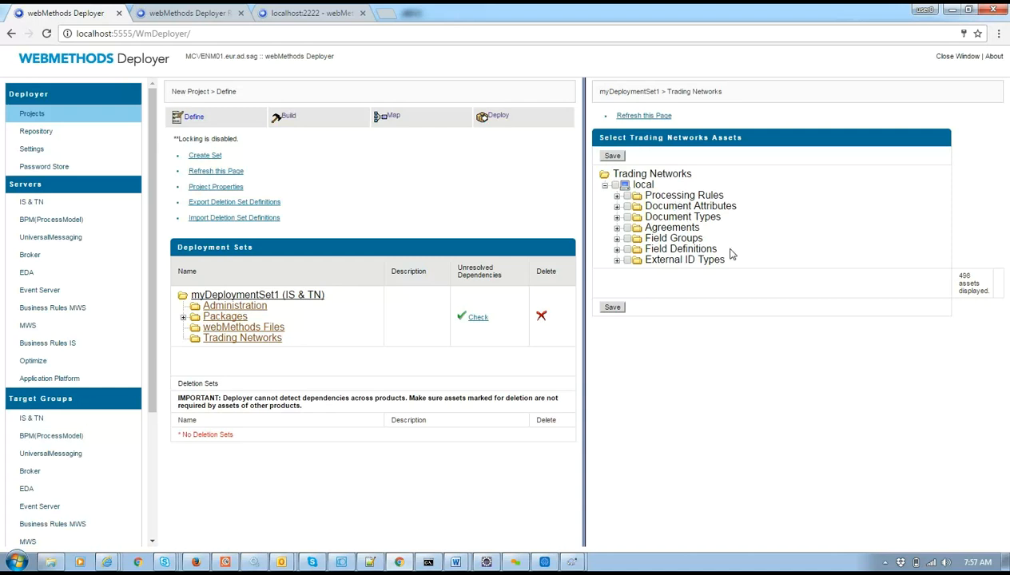
Expand and collapse Processing Rules, then display myDeploymentSet1's Administration assets.
left_click_drag(646, 195, 716, 197)
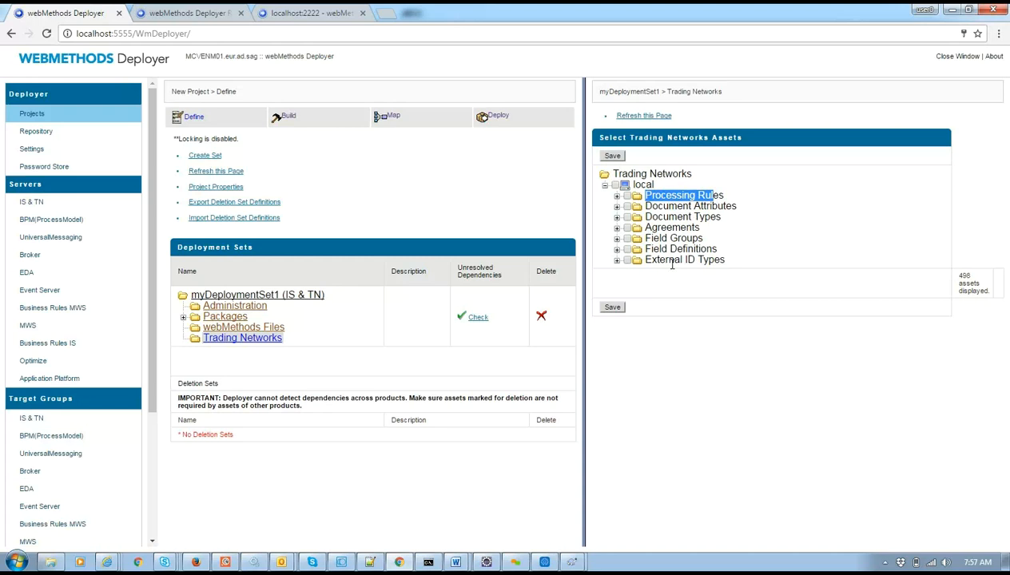
double_click(695, 196)
double_click(676, 195)
left_click(234, 305)
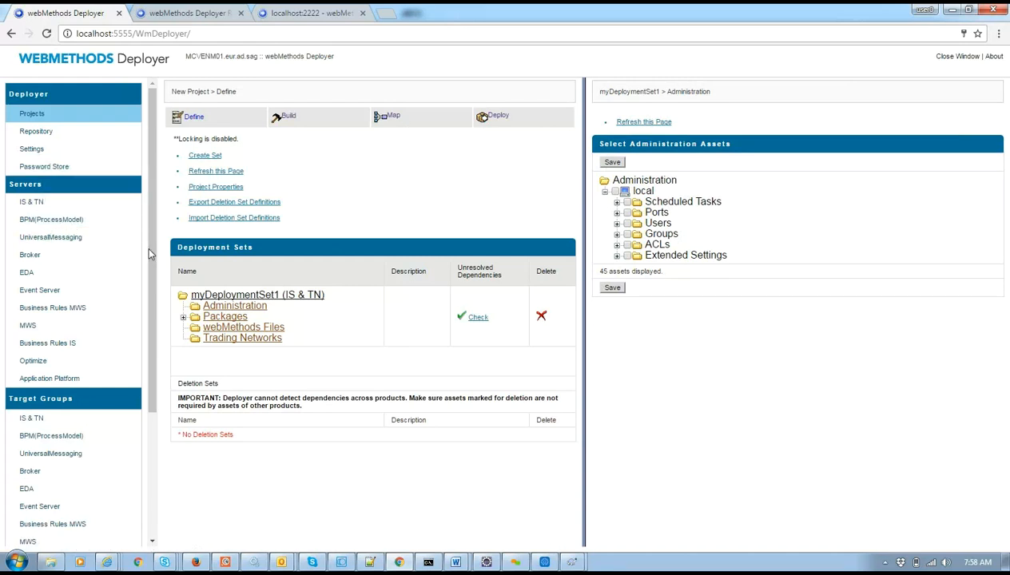
scroll(149, 248, "down", 3)
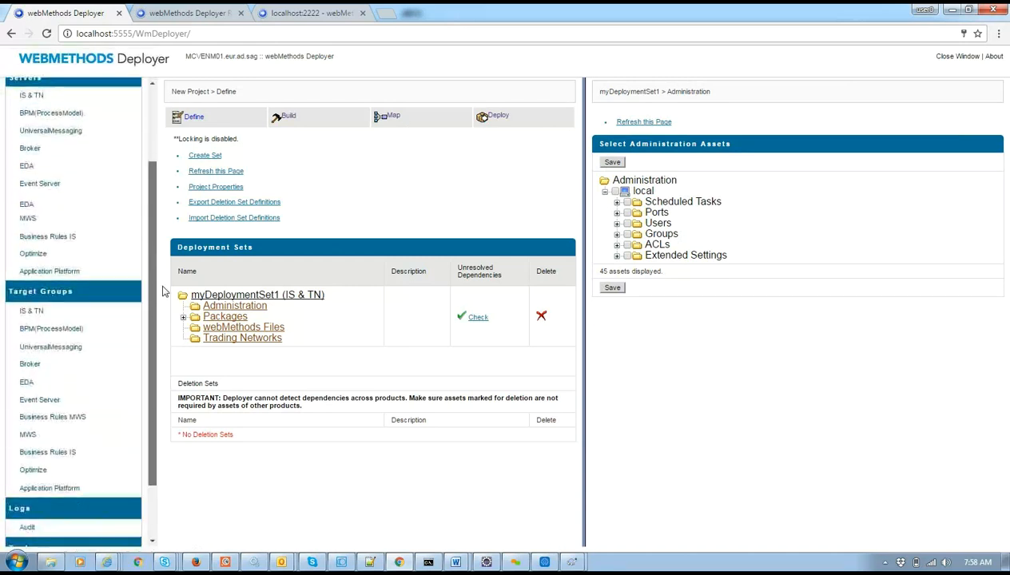
scroll(160, 254, "up", 3)
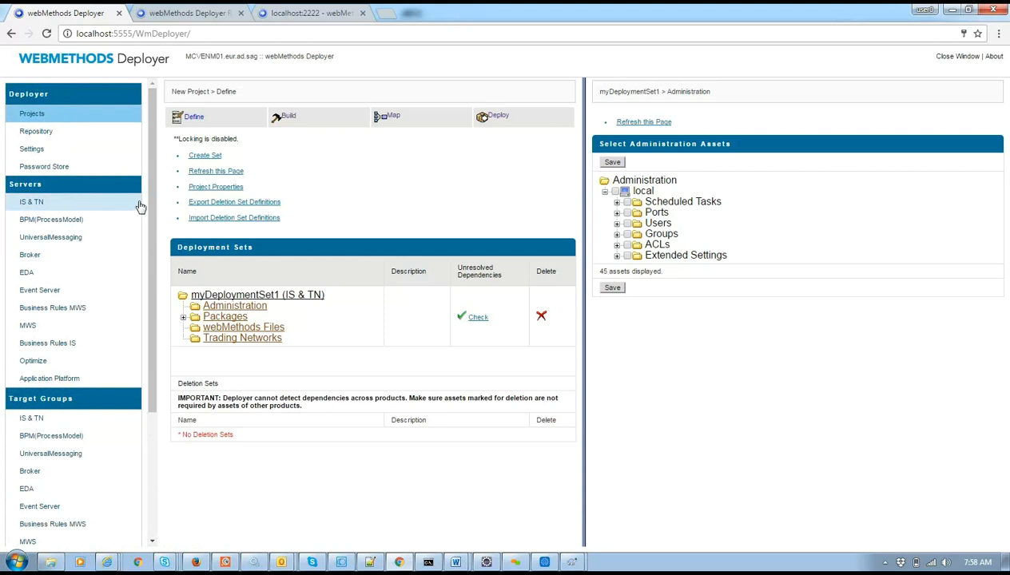
scroll(153, 229, "down", 3)
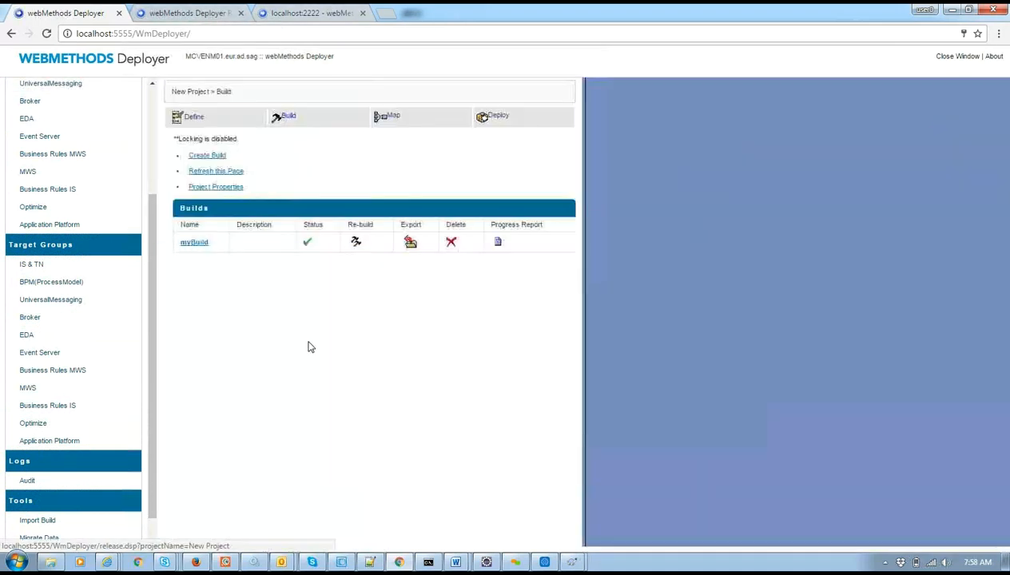
Export myBuild and verify its build file in the WmDeployer replicate\outbound folder.
left_click(410, 243)
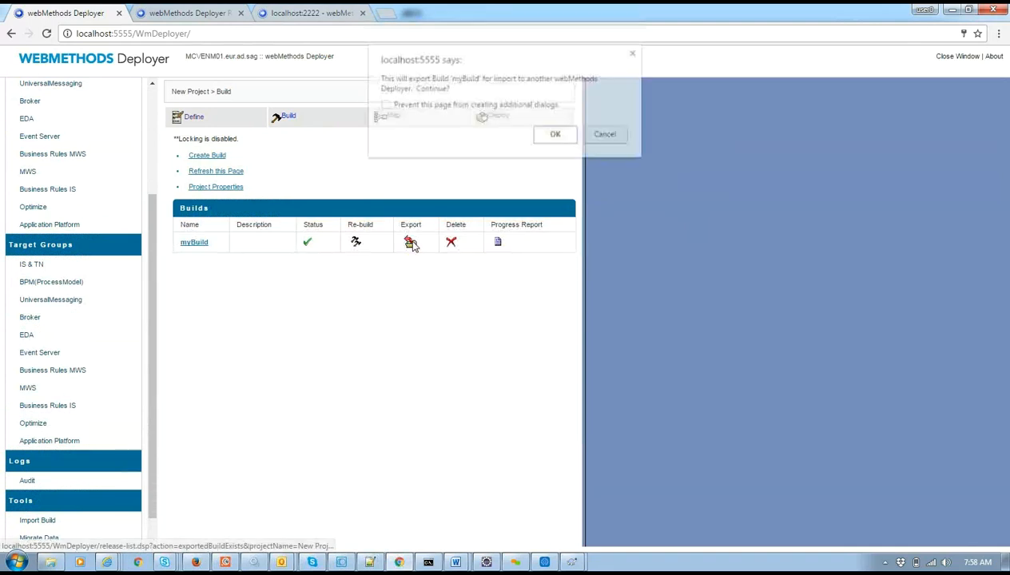
left_click(556, 132)
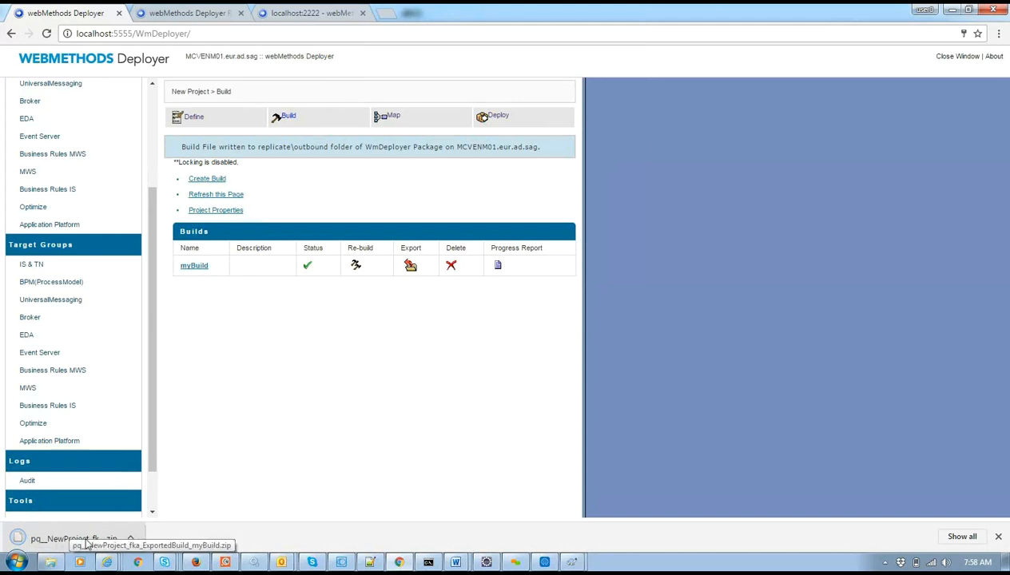
left_click(53, 563)
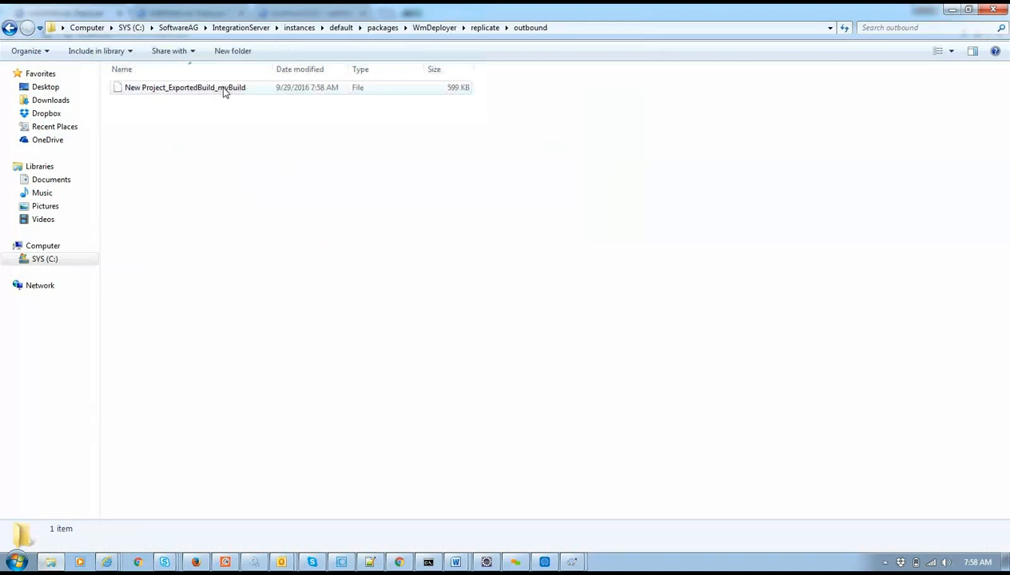
key("alt+Tab")
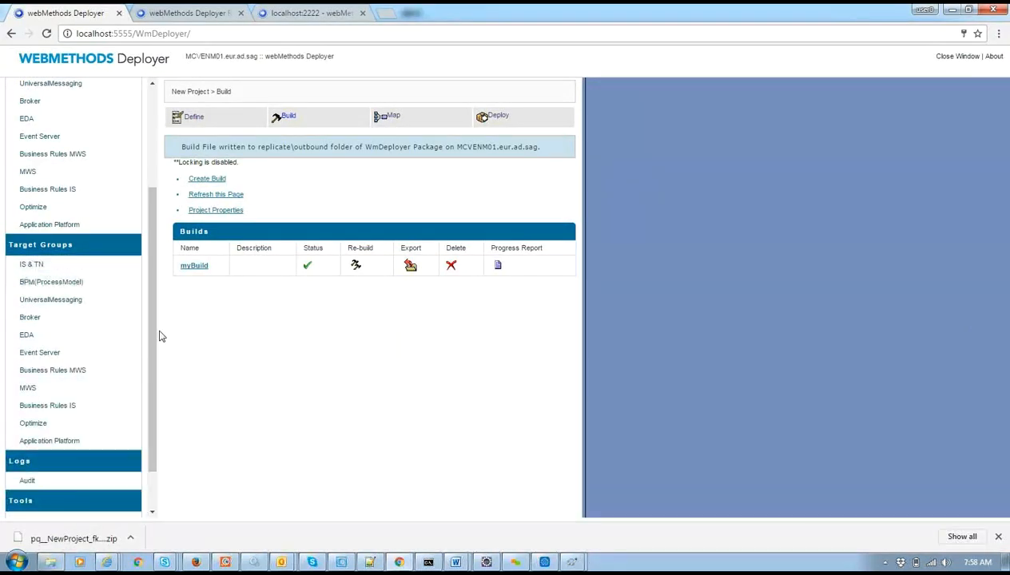
left_click_drag(155, 339, 156, 401)
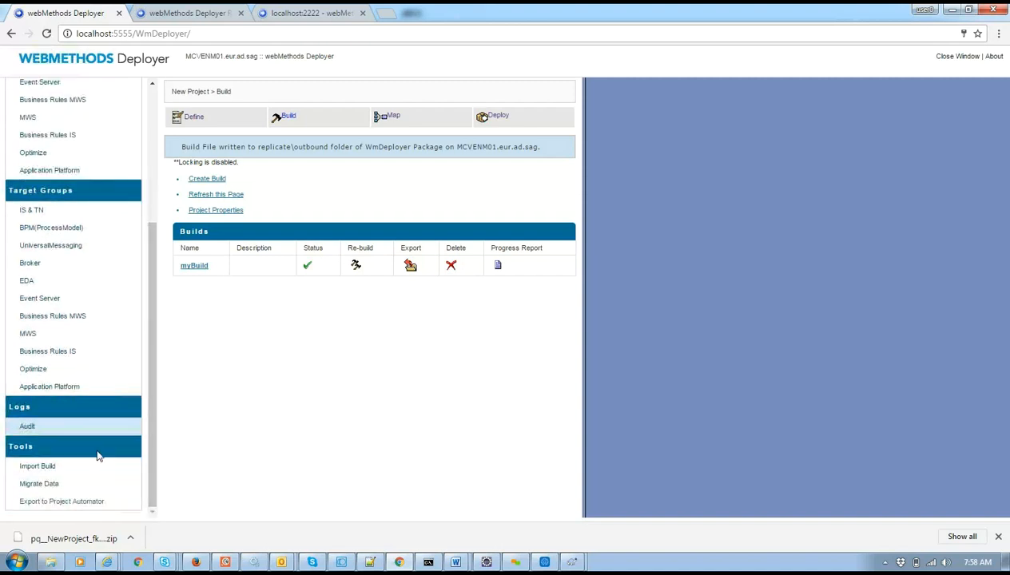
Open Import Build, which shows no builds, and close the Rollback Report and localhost:2222 tabs.
left_click(38, 466)
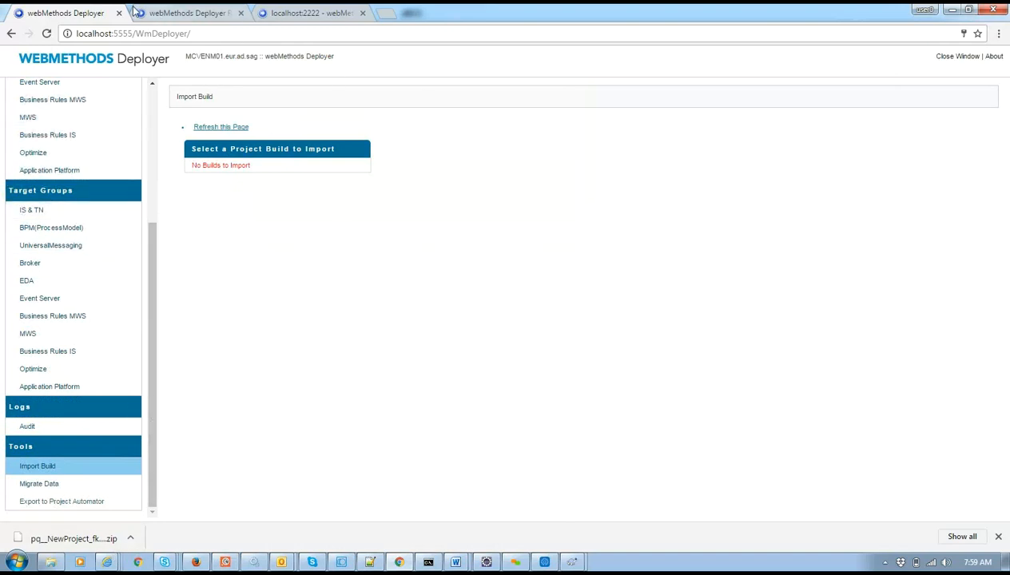
left_click(233, 14)
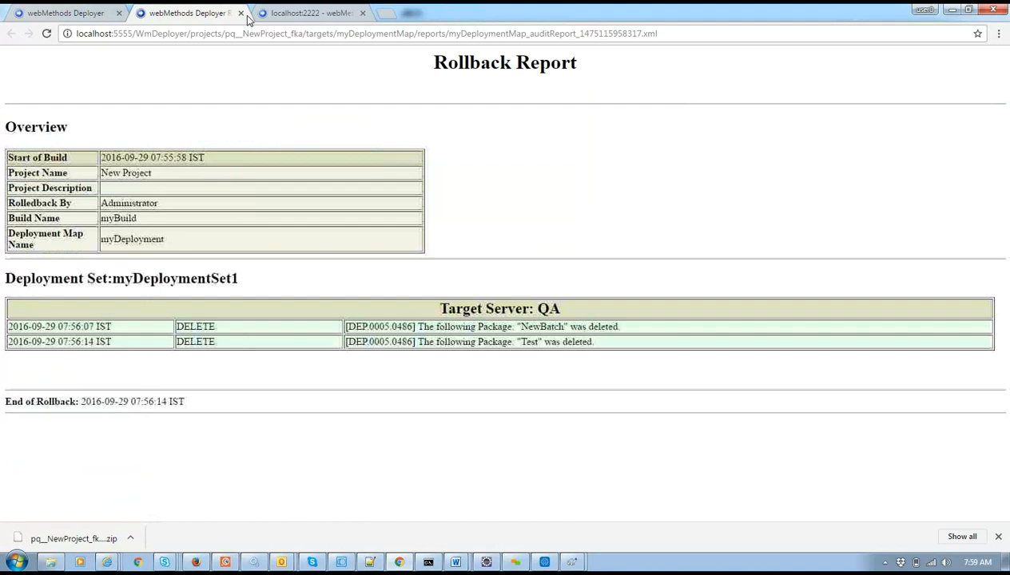
left_click(241, 14)
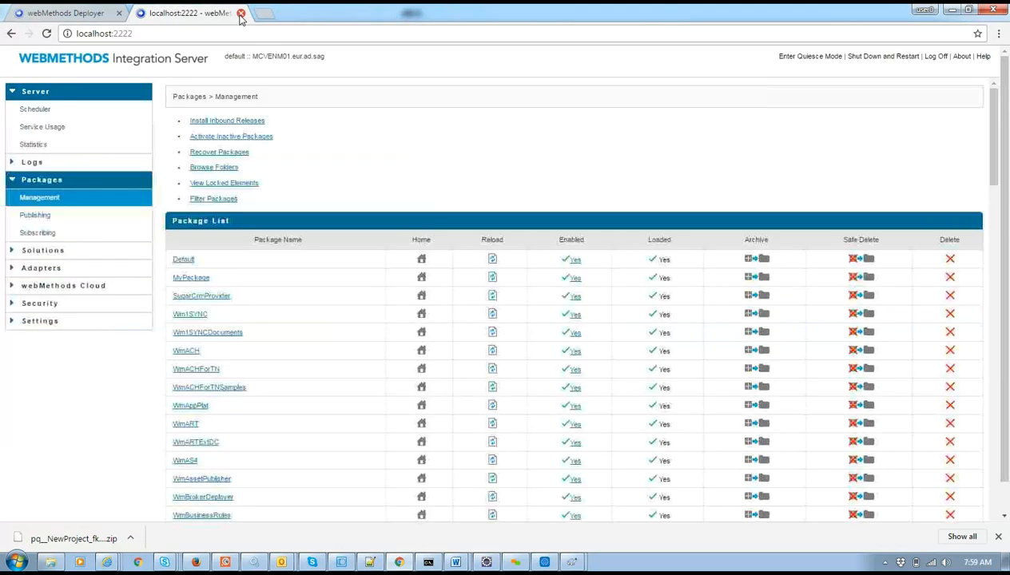
left_click(240, 13)
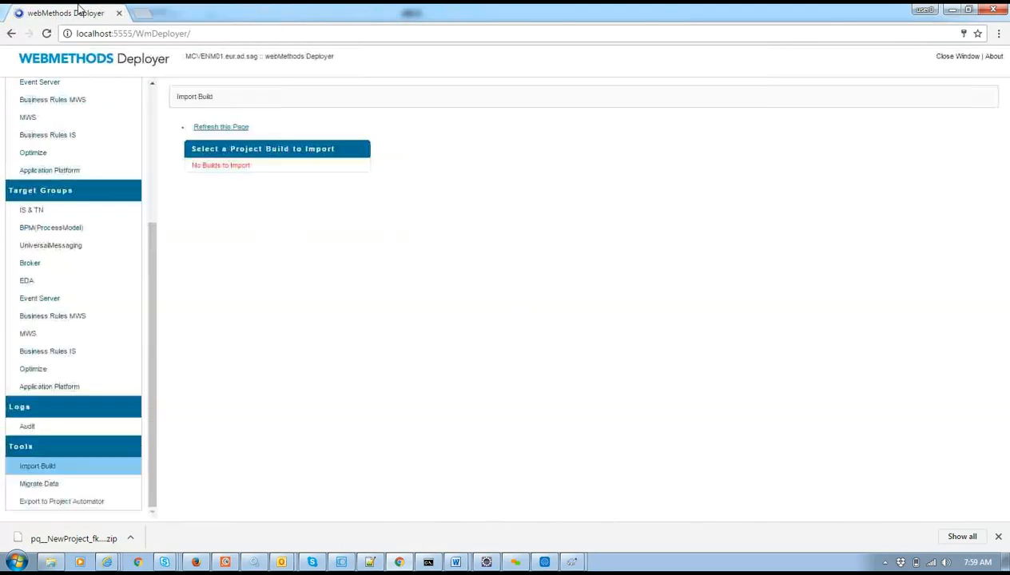
left_click(154, 132)
left_click(135, 32)
Change the browser address to localhost:5555 to load the Integration Server.
key("shift+End")
type("\\")
key("BackSpace")
key("BackSpace")
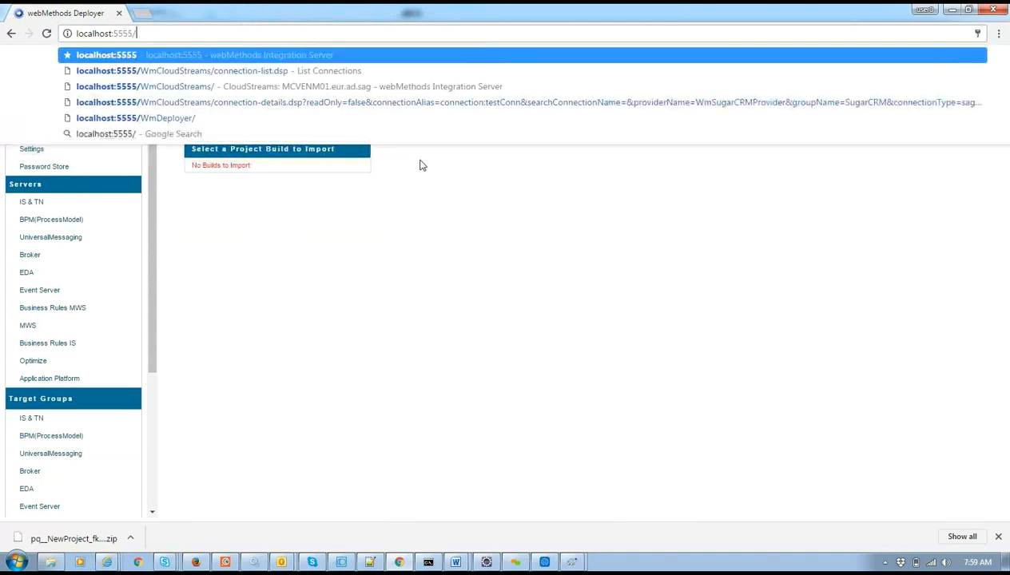
key("Return")
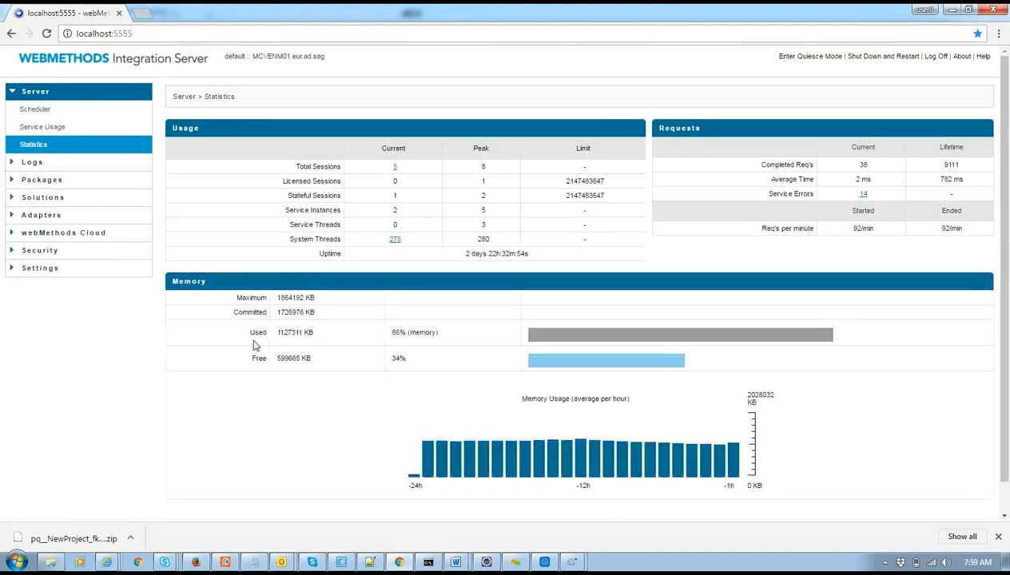
Expand and collapse the Solutions and Adapters lists in the navigation panel.
left_click(45, 199)
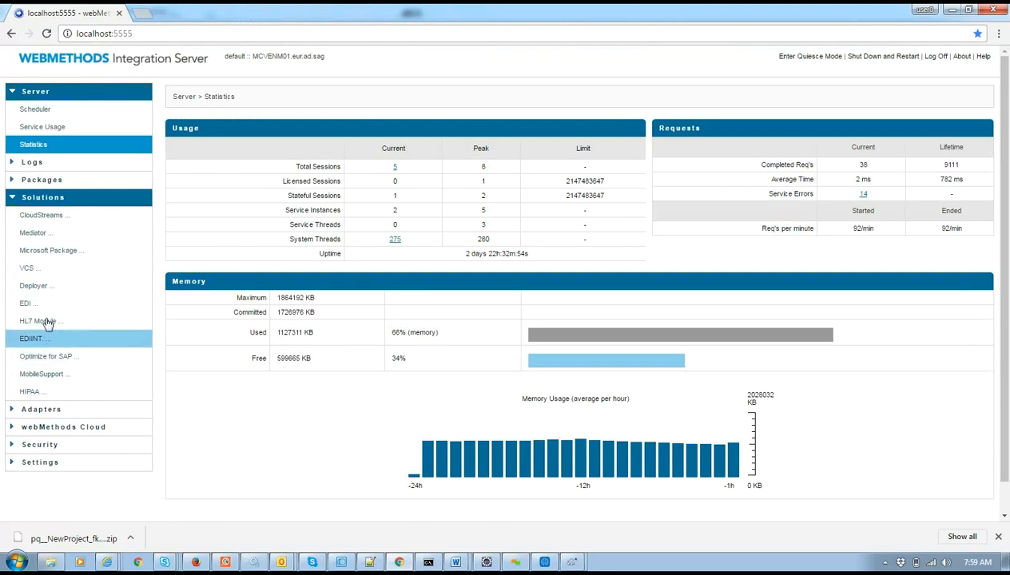
left_click(9, 197)
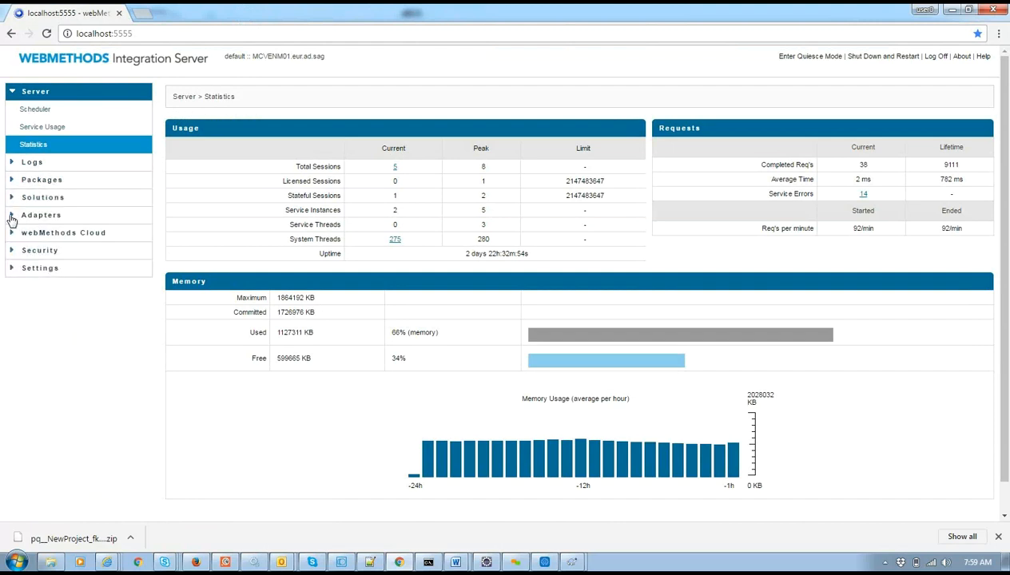
left_click(11, 216)
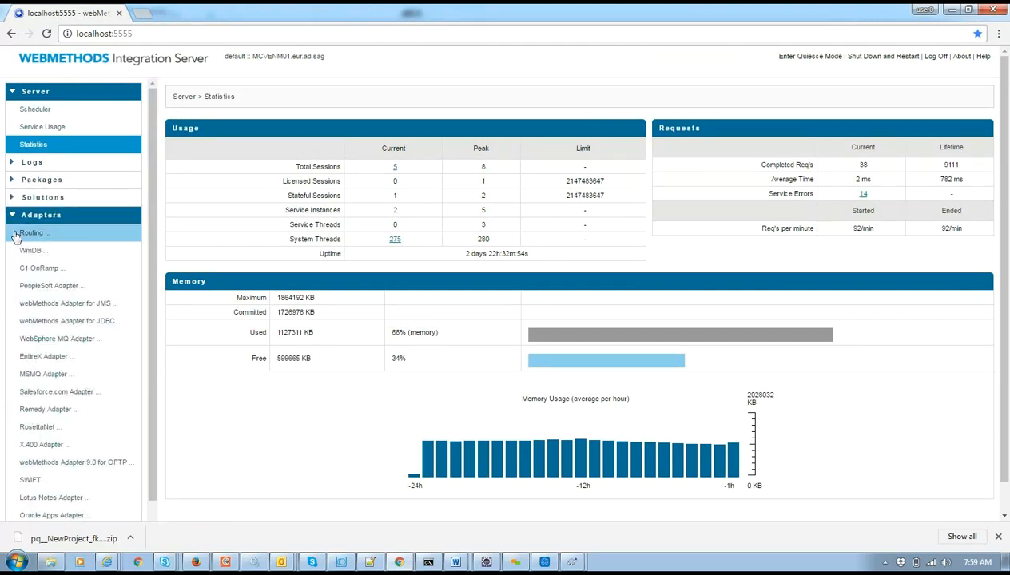
left_click(11, 216)
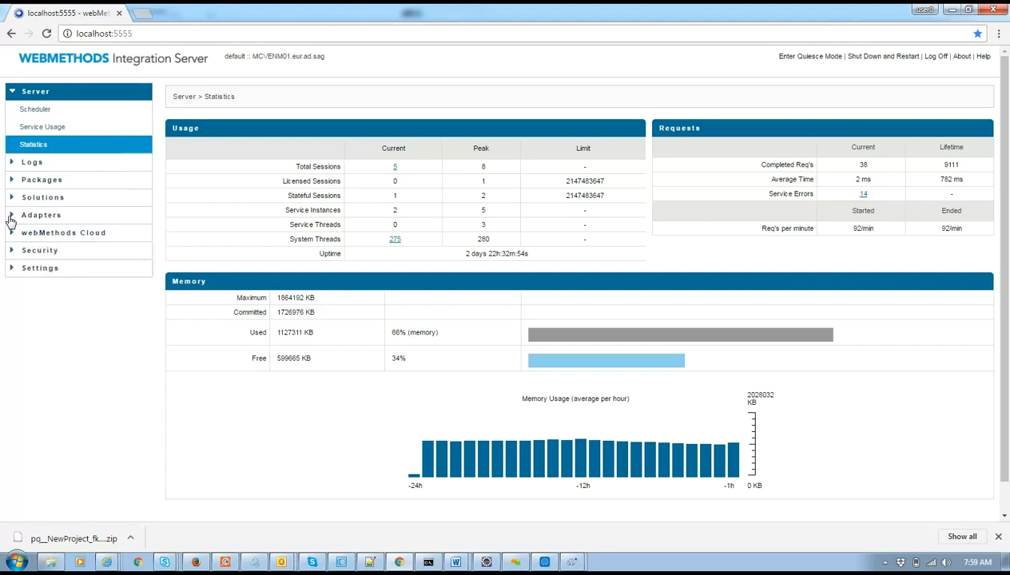
left_click(10, 215)
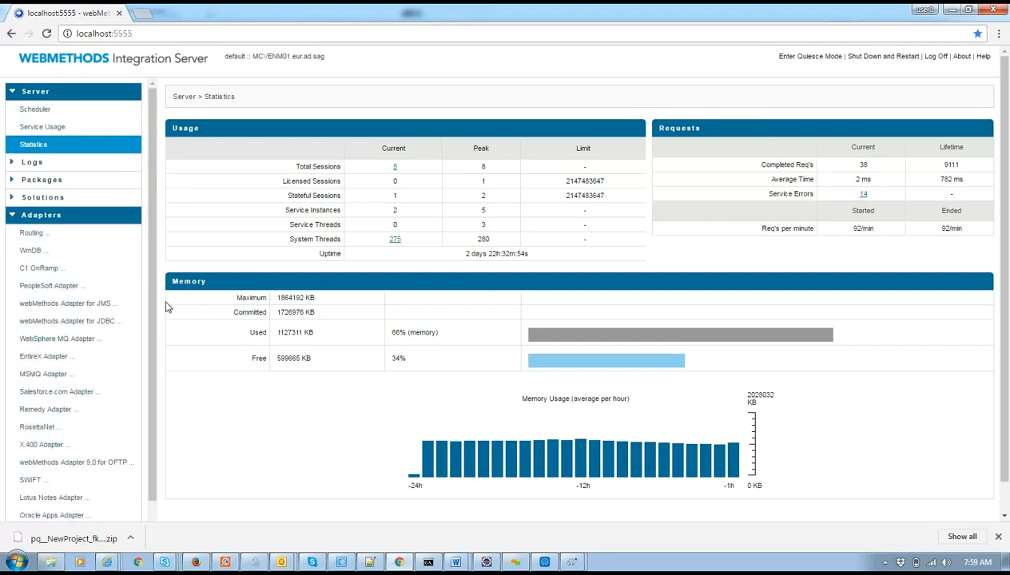
left_click_drag(153, 316, 168, 376)
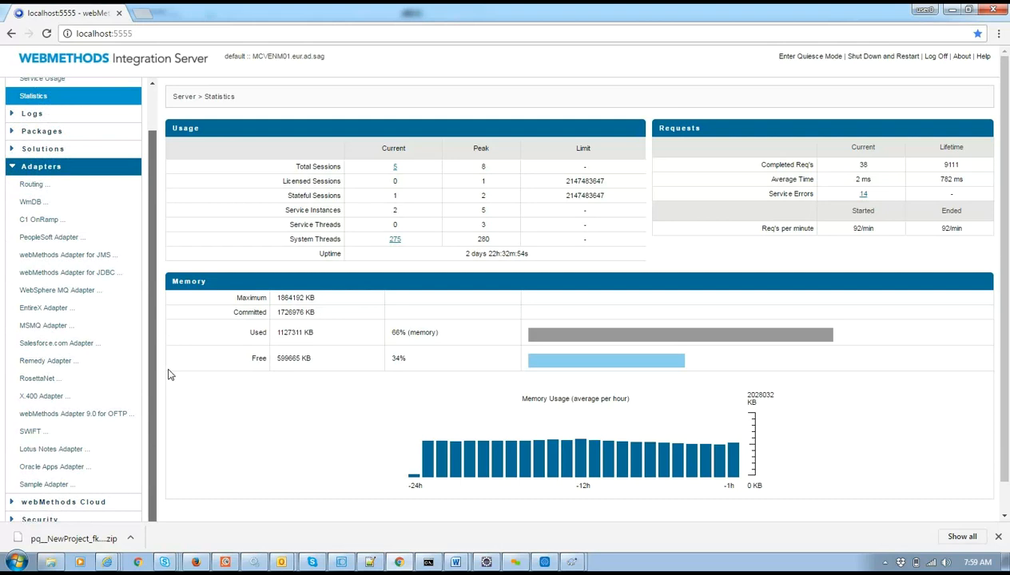
left_click_drag(168, 368, 166, 349)
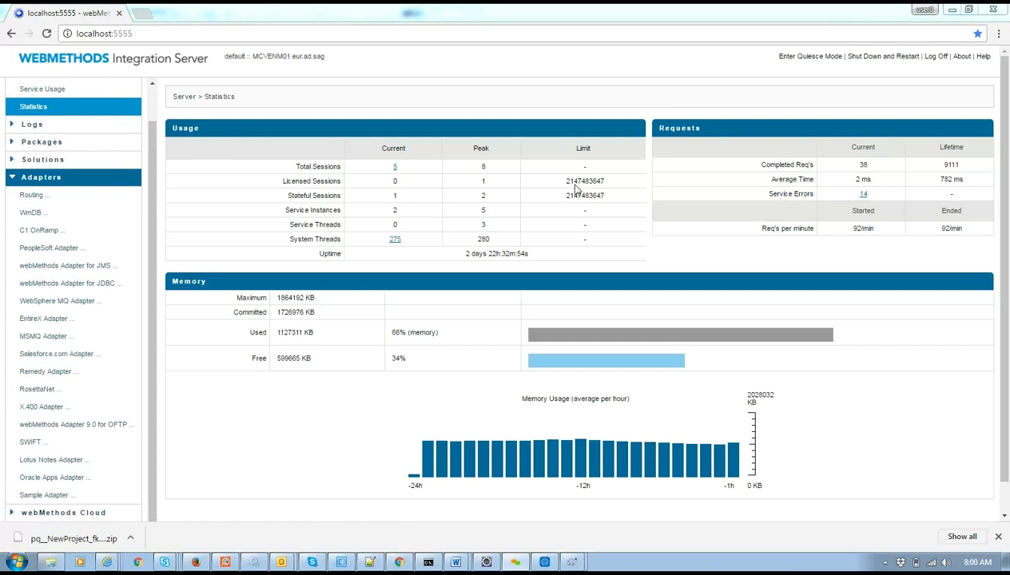
Open the WmDB adapter page listing data source TestWMDB, then close it.
left_click(90, 223)
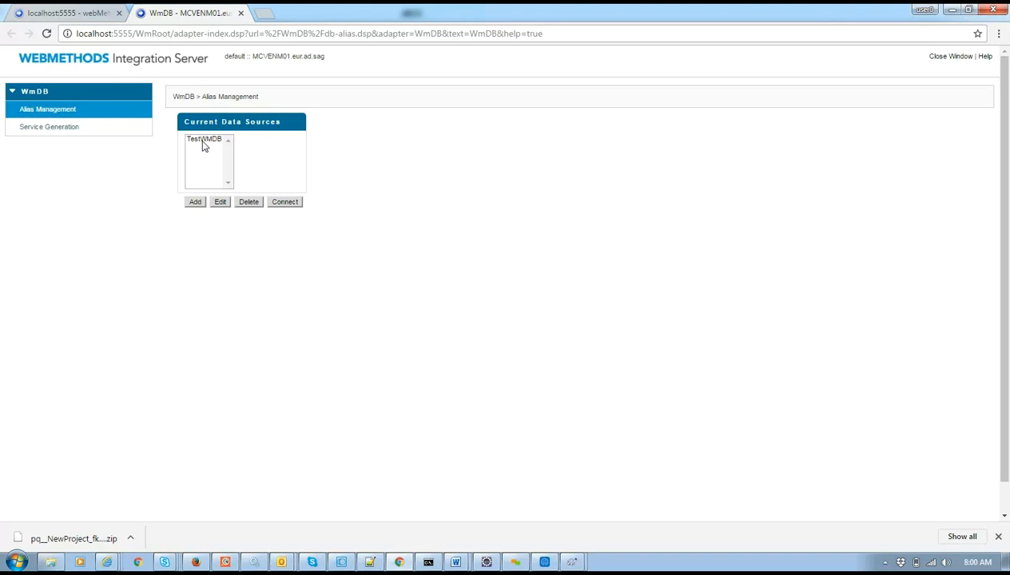
left_click(241, 12)
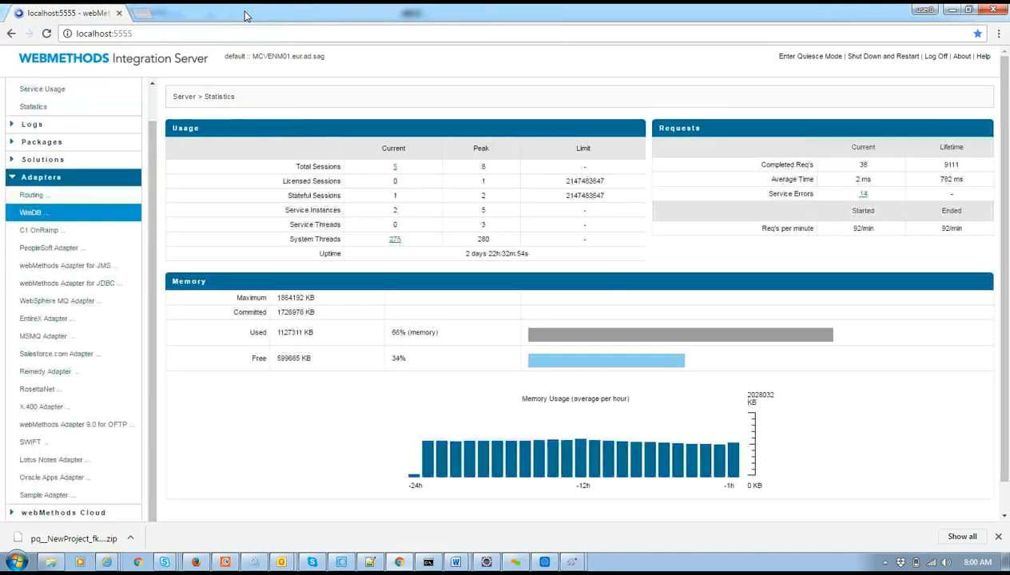
left_click(11, 177)
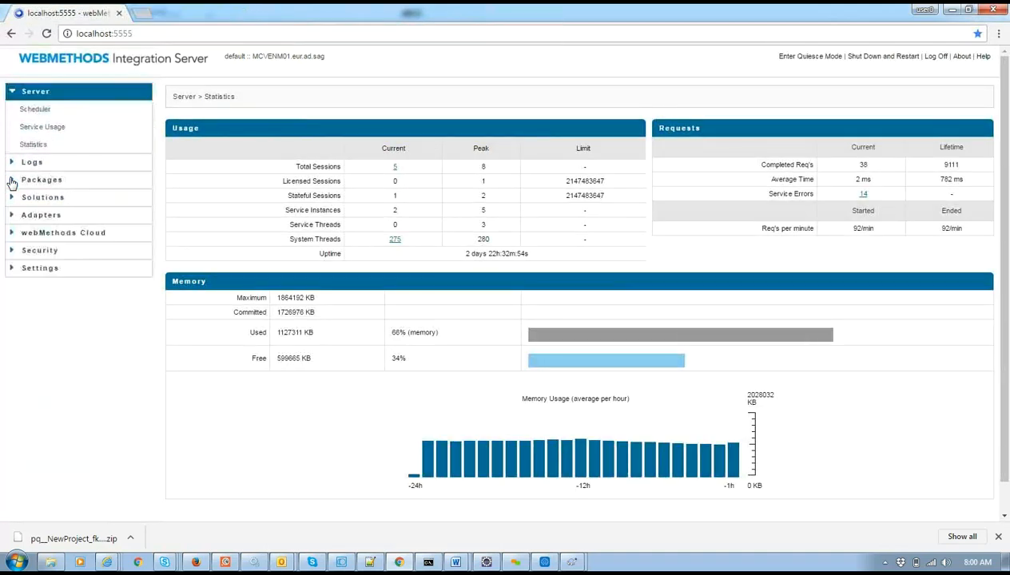
Open Security > Certificates with all keystore and truststore aliases unspecified, then view the outbound folder.
left_click(29, 252)
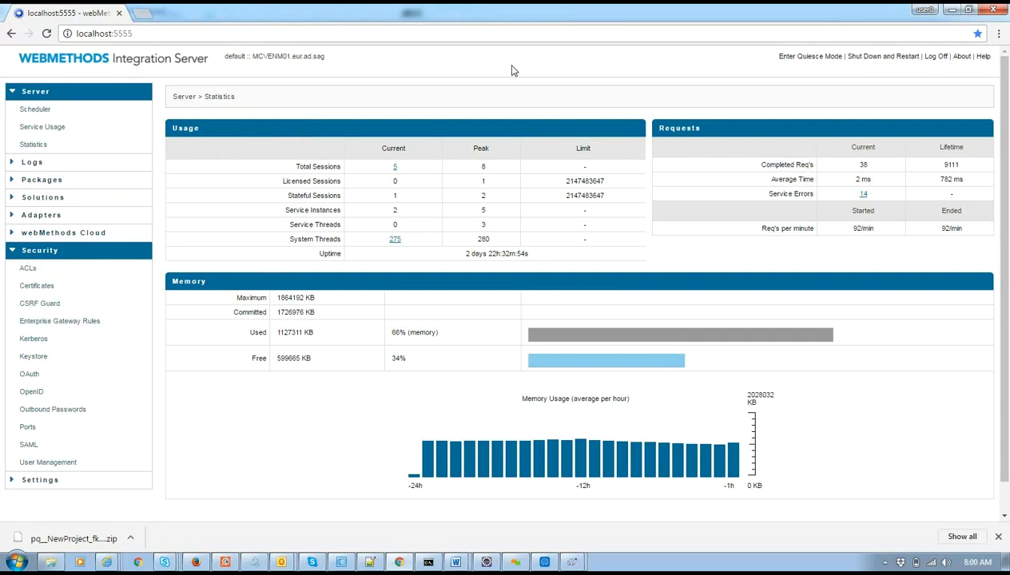
left_click(44, 287)
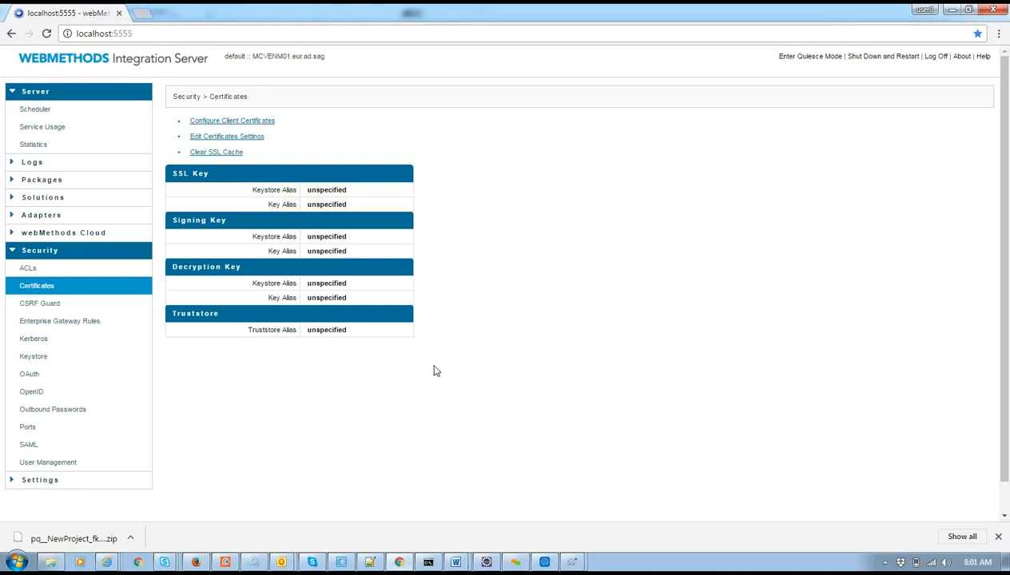
left_click_drag(436, 371, 345, 176)
left_click(399, 131)
left_click(52, 563)
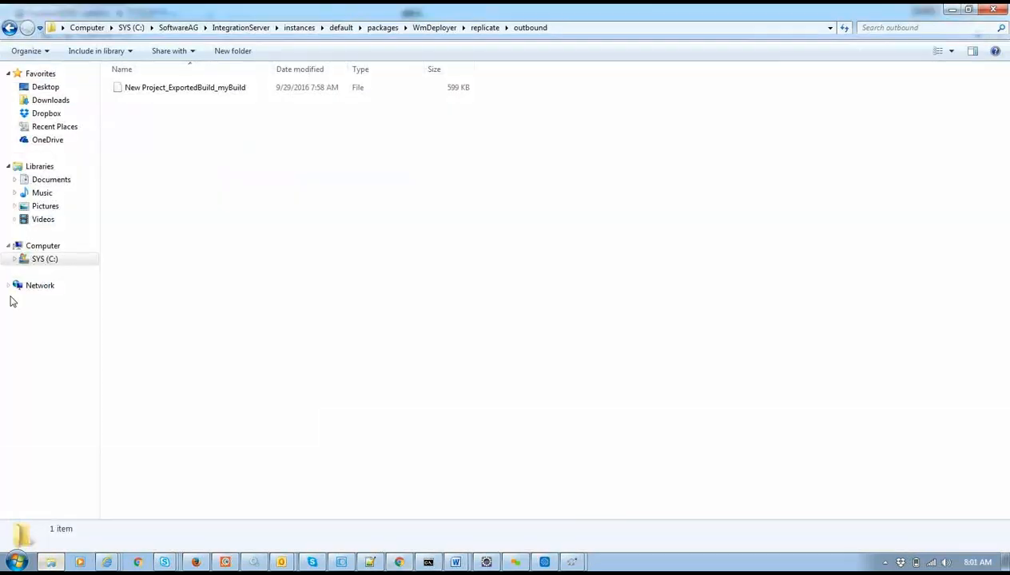
Browse the Desktop's MISC and BCK folders, then open vvmi-181_2790946_V.PDF from EDI Training.
left_click(48, 89)
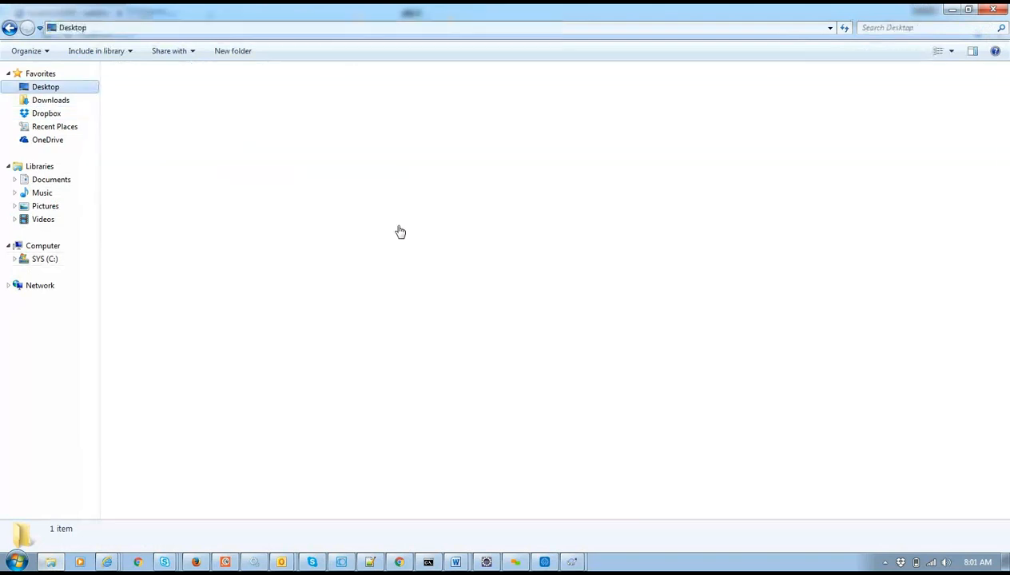
double_click(188, 220)
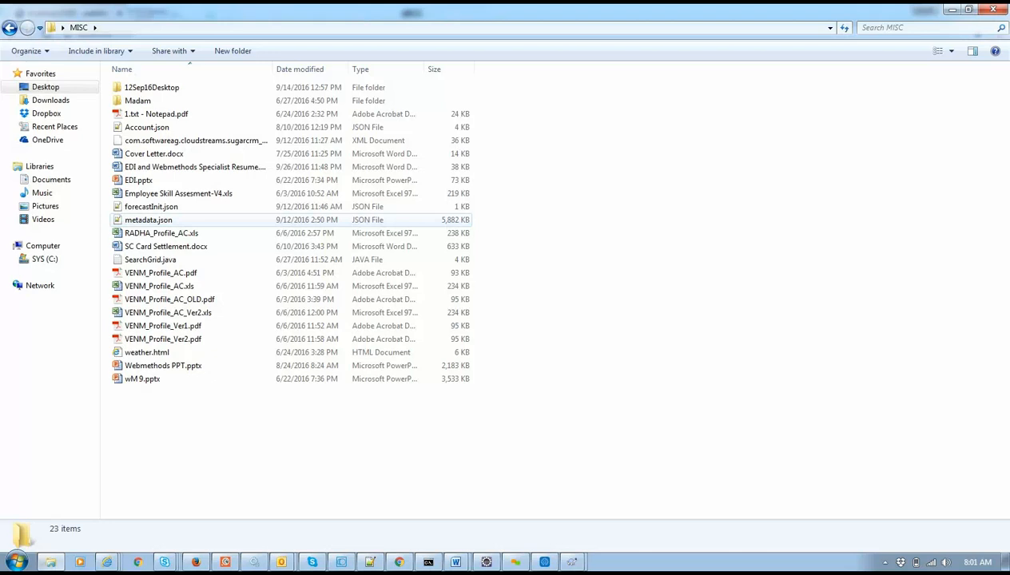
key("BackSpace")
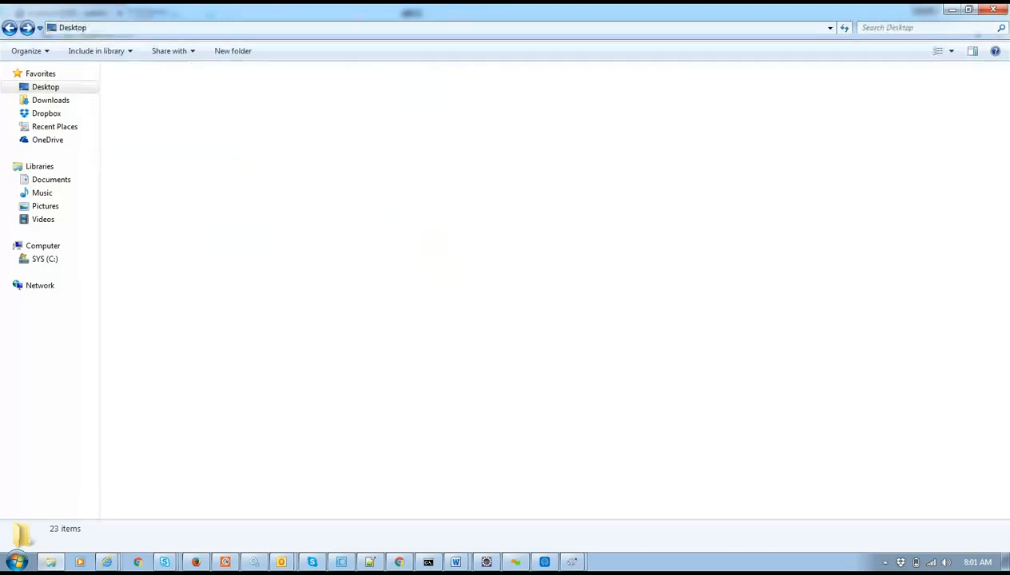
double_click(175, 186)
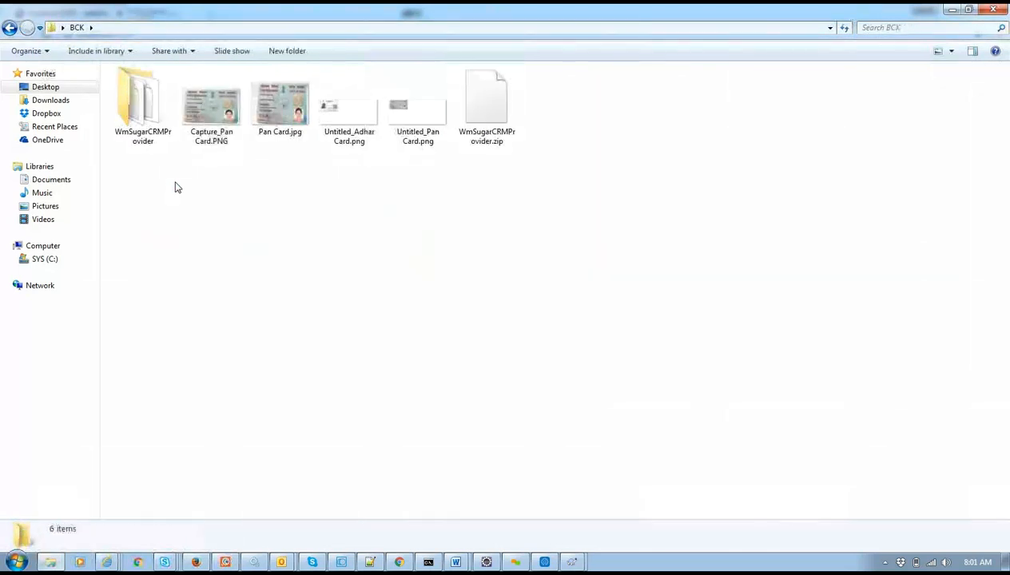
key("BackSpace")
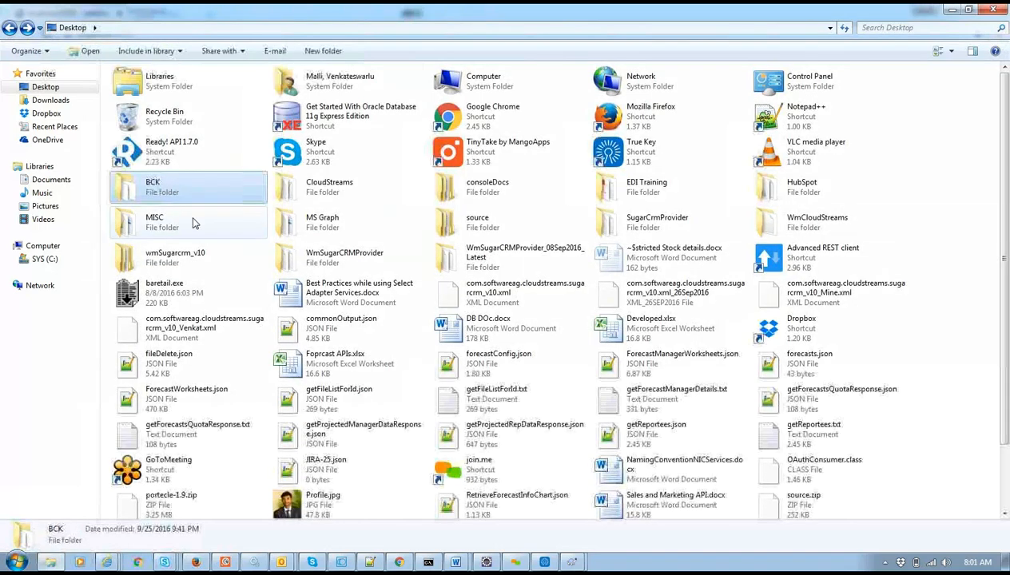
double_click(193, 222)
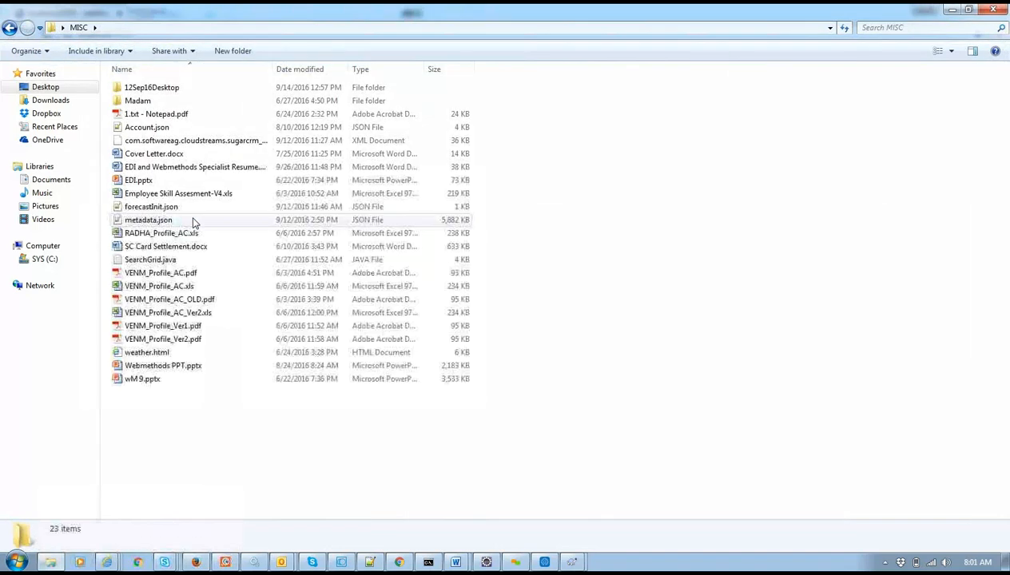
key("BackSpace")
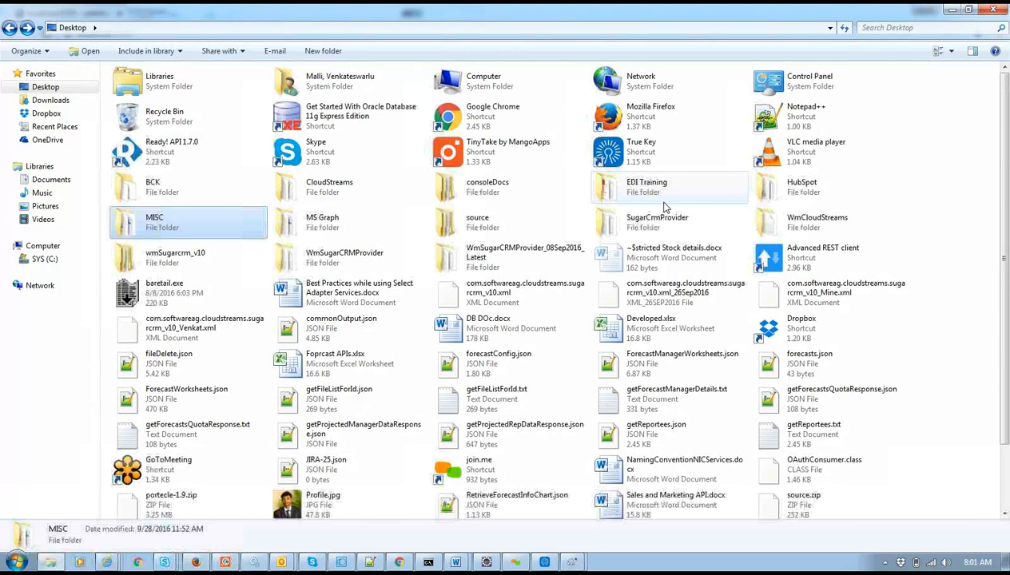
double_click(638, 186)
double_click(223, 156)
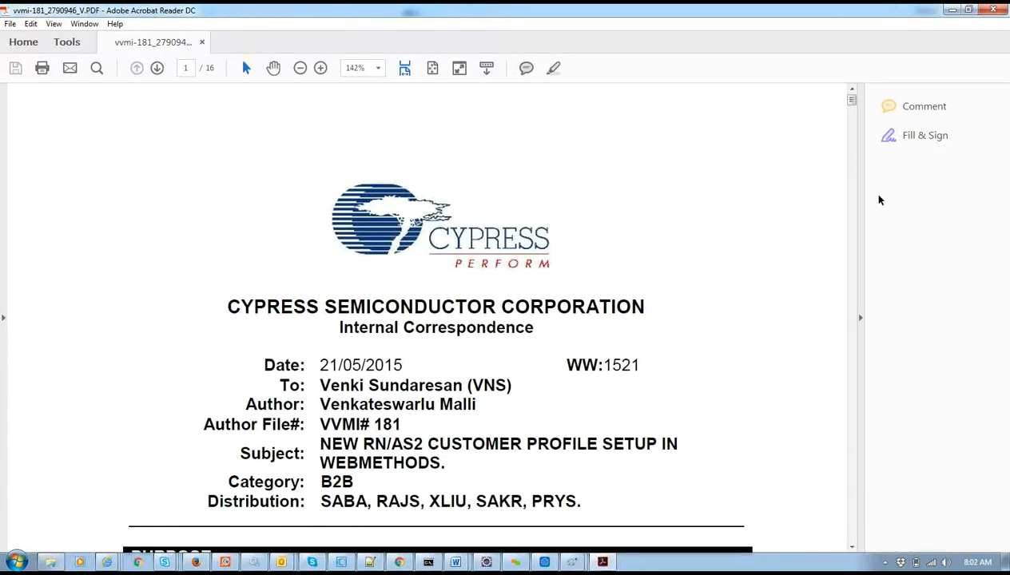
Scroll through the opening pages of the RN/AS2 setup guide.
scroll(852, 215, "down", 10)
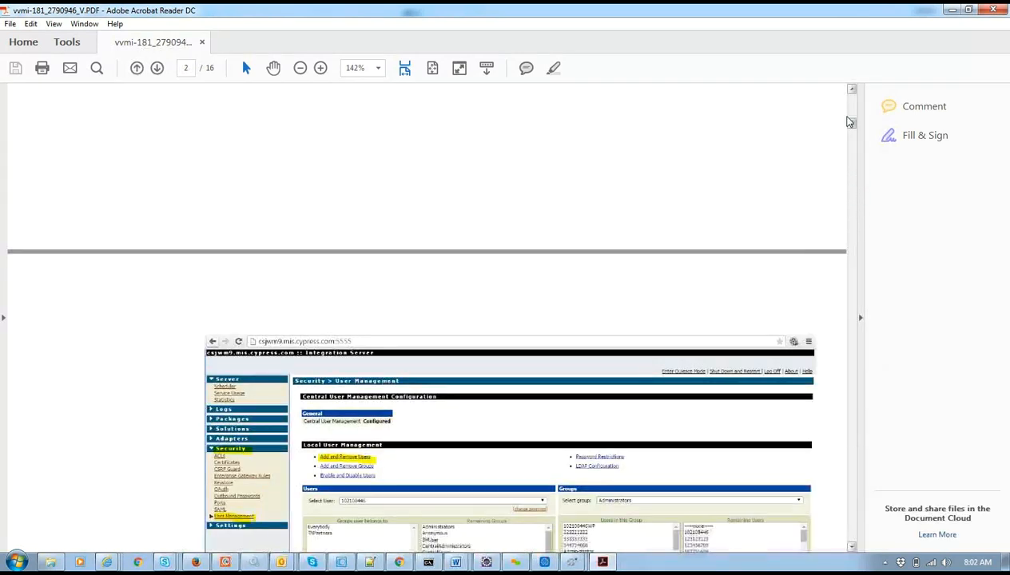
scroll(464, 387, "up", 4)
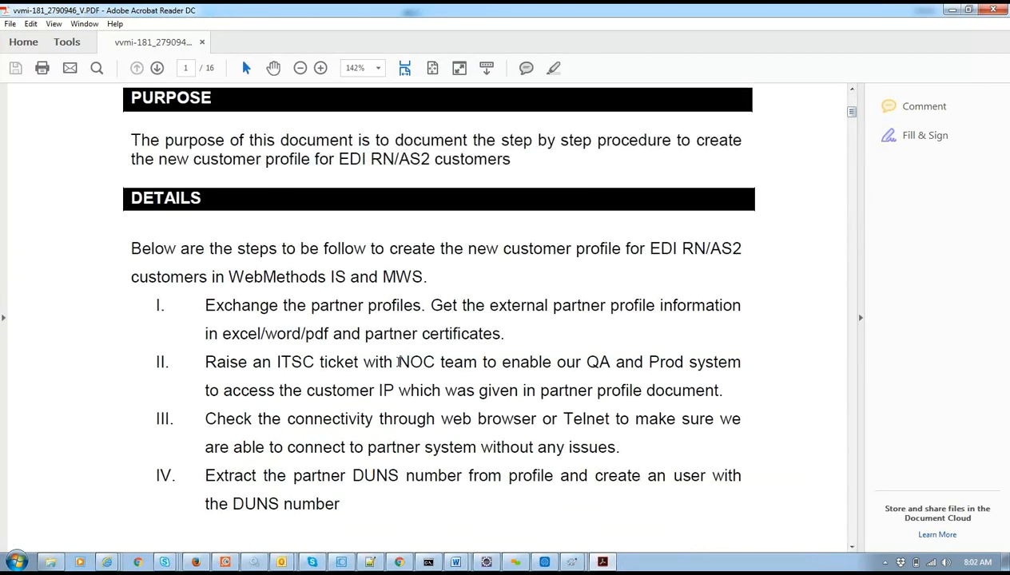
scroll(398, 361, "down", 3)
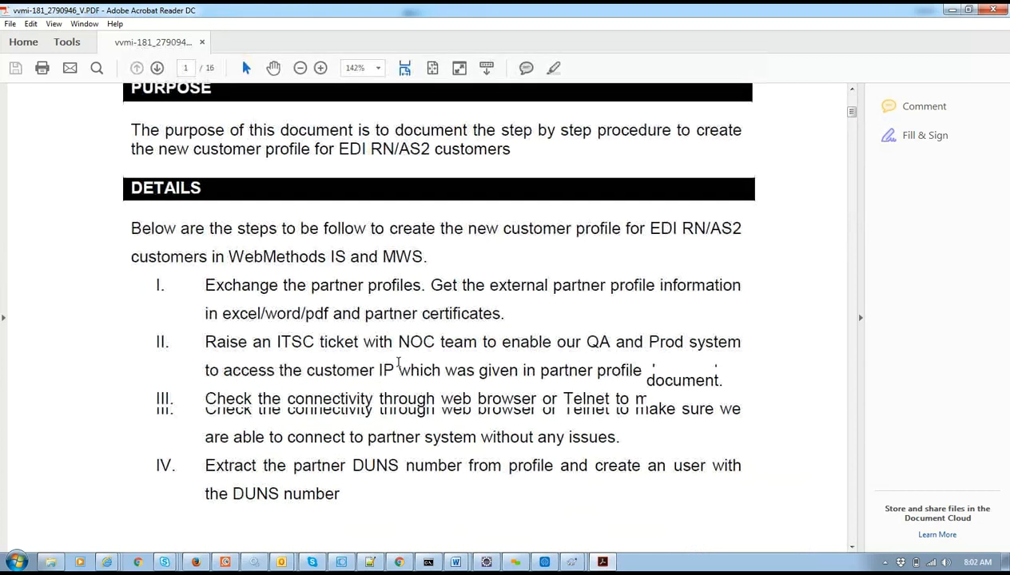
scroll(399, 362, "down", 2)
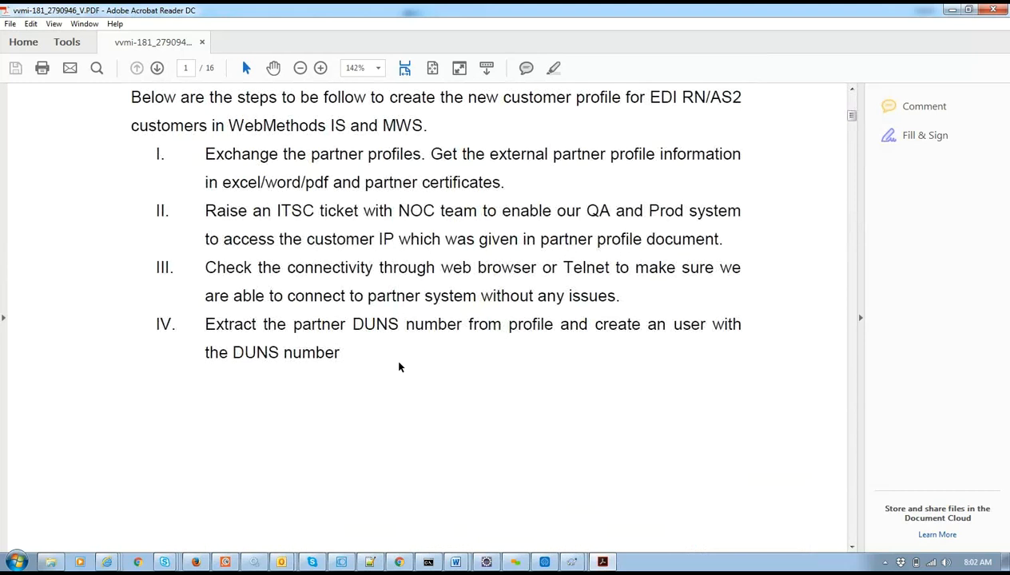
scroll(400, 366, "down", 3)
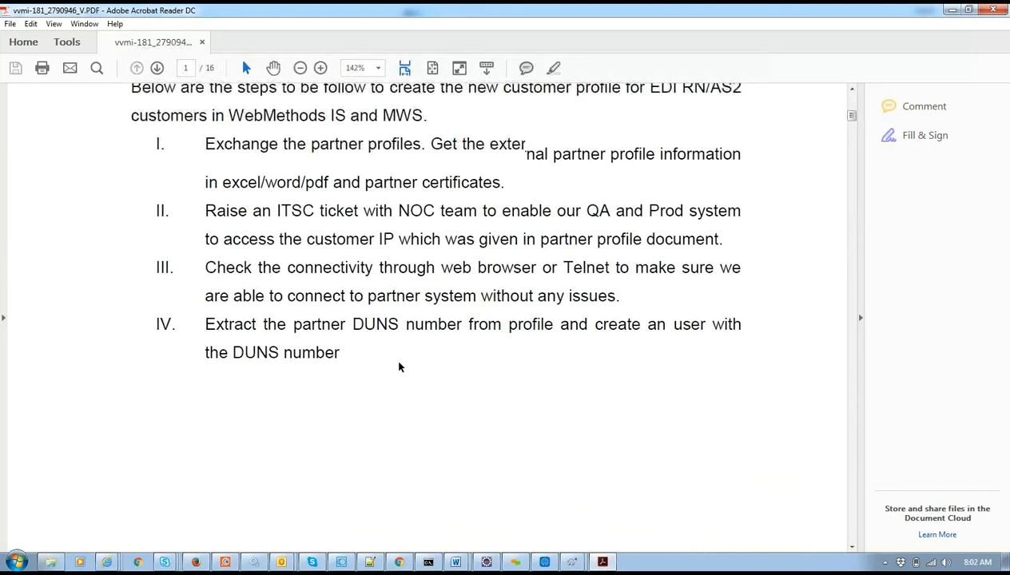
scroll(399, 367, "down", 12)
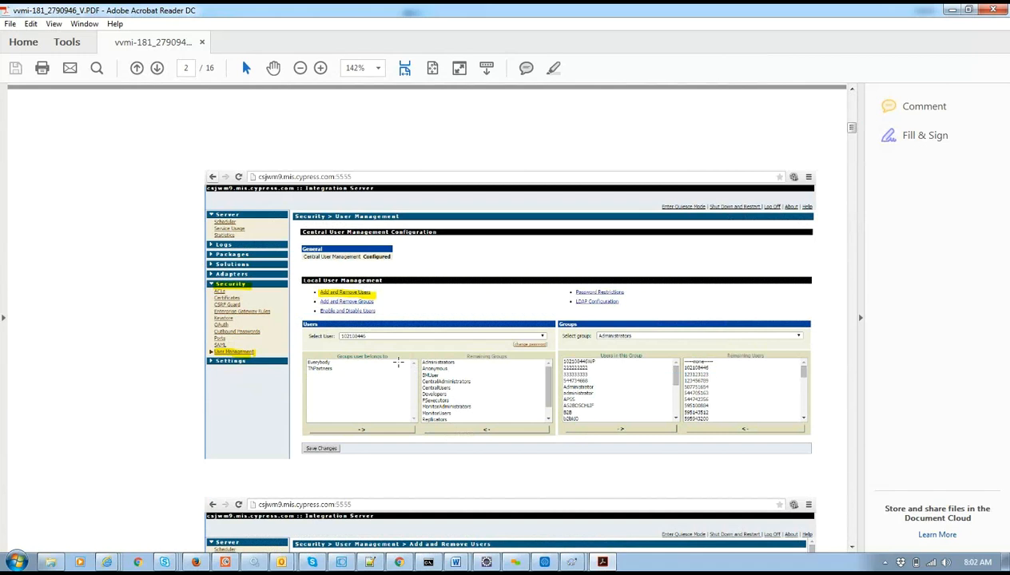
scroll(397, 362, "down", 8)
scroll(397, 363, "down", 3)
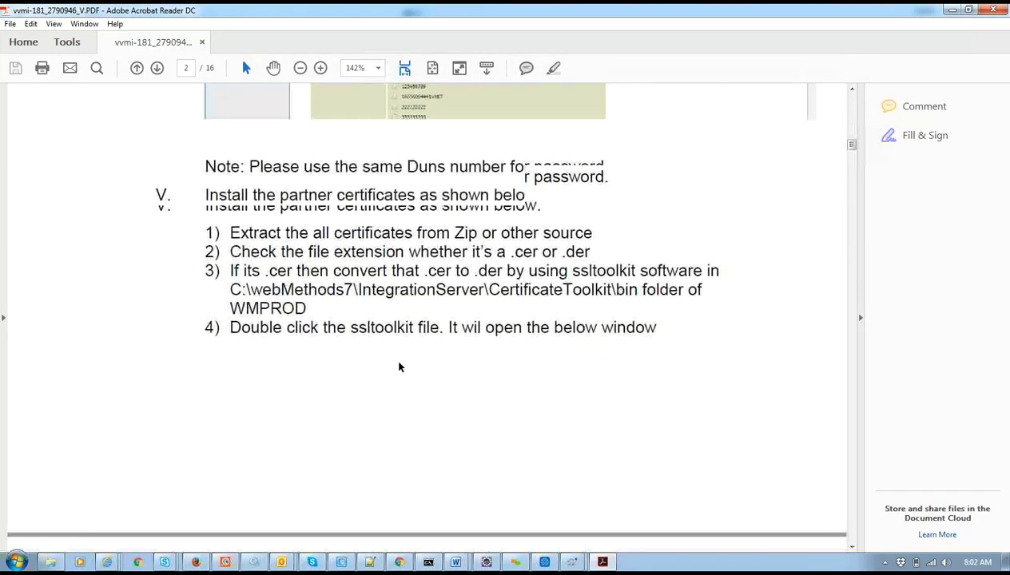
scroll(399, 366, "down", 3)
scroll(400, 366, "down", 2)
scroll(400, 367, "up", 3)
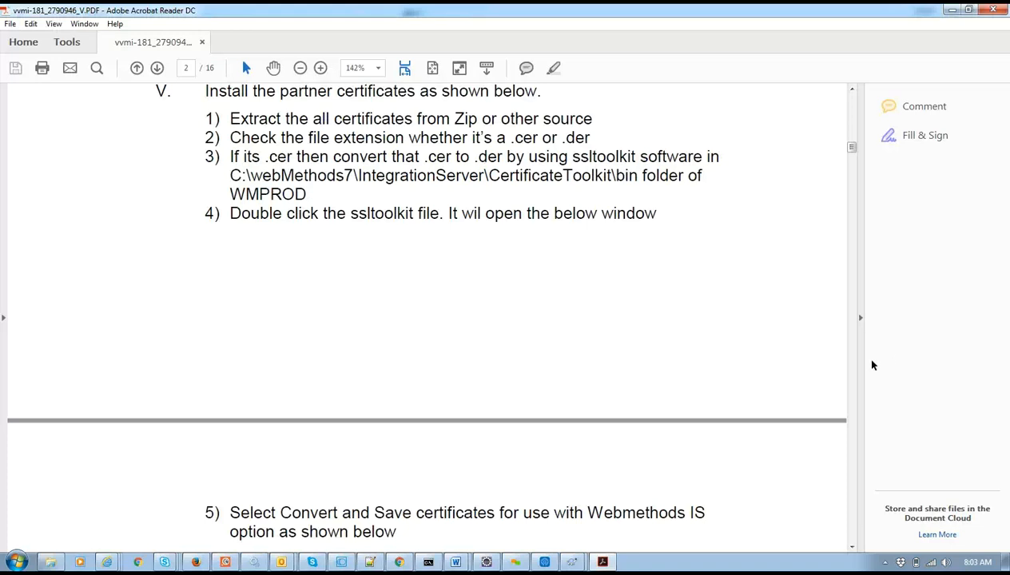
Advance to step 5 on page 3, Convert and Save certificates, then switch to the browser.
left_click(852, 546)
left_click(852, 548)
left_click(852, 548)
left_click(852, 548)
left_click(852, 548)
left_click(852, 548)
left_click(852, 548)
left_click(851, 548)
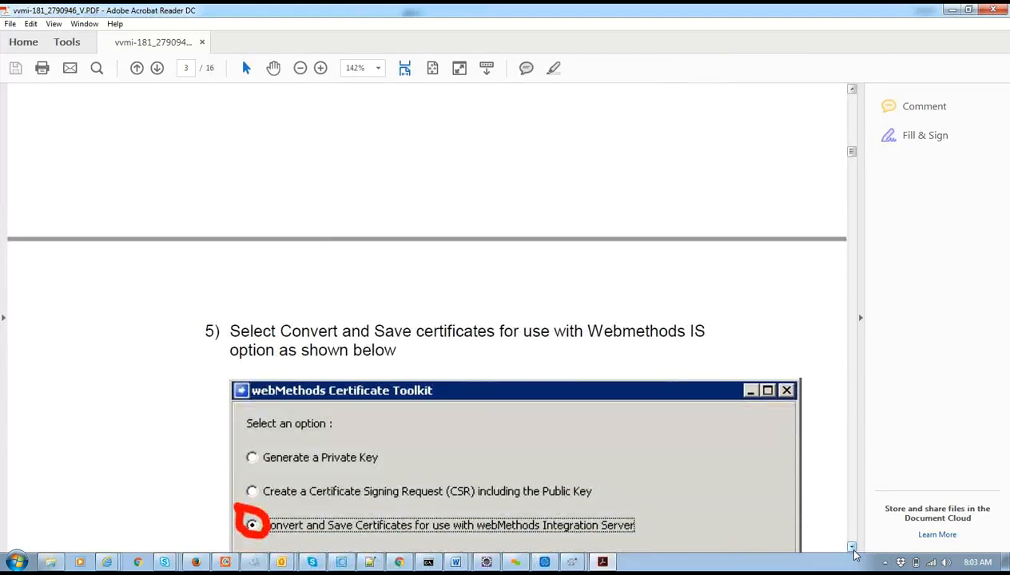
left_click(852, 548)
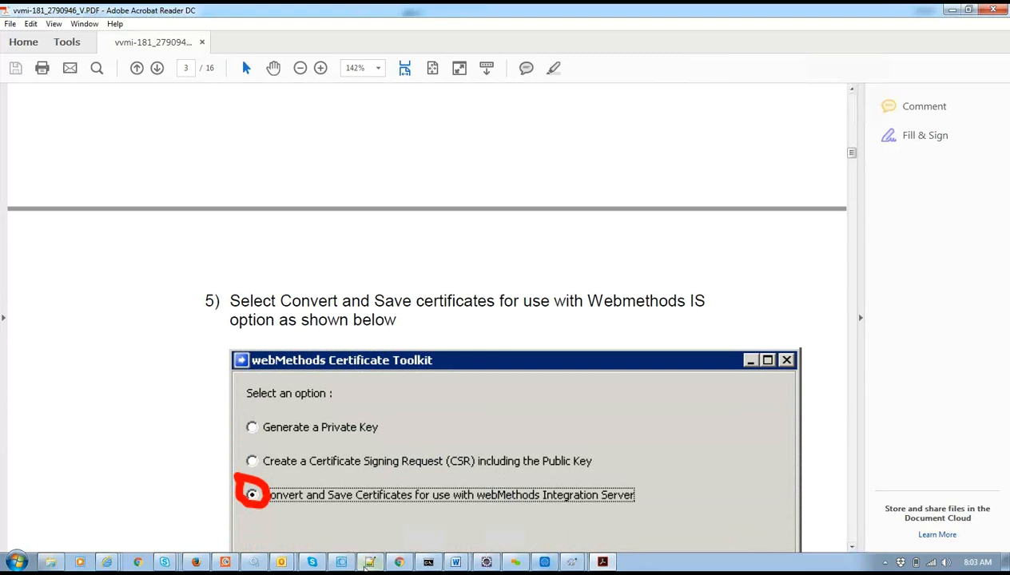
mouse_move(337, 561)
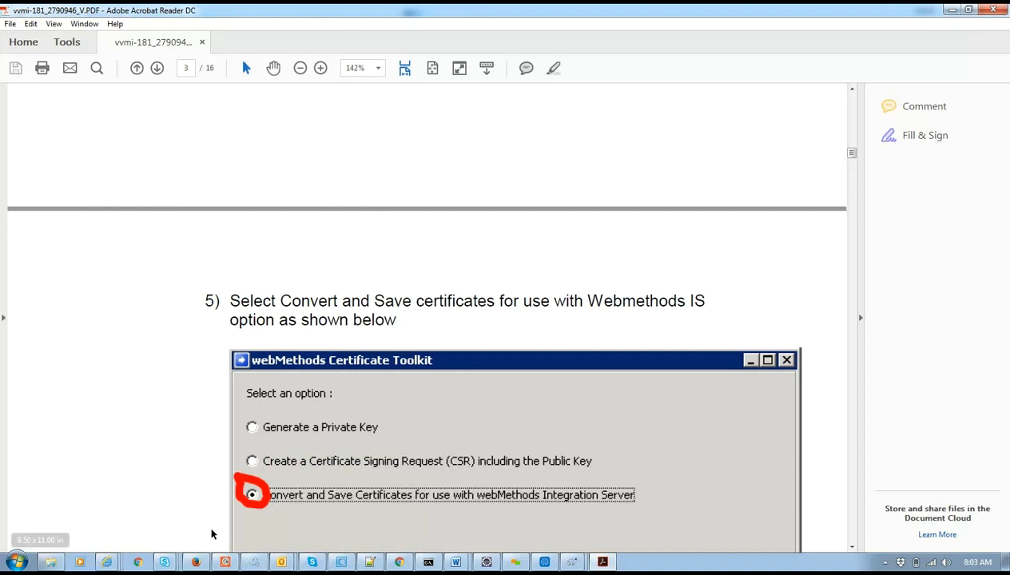
left_click(137, 560)
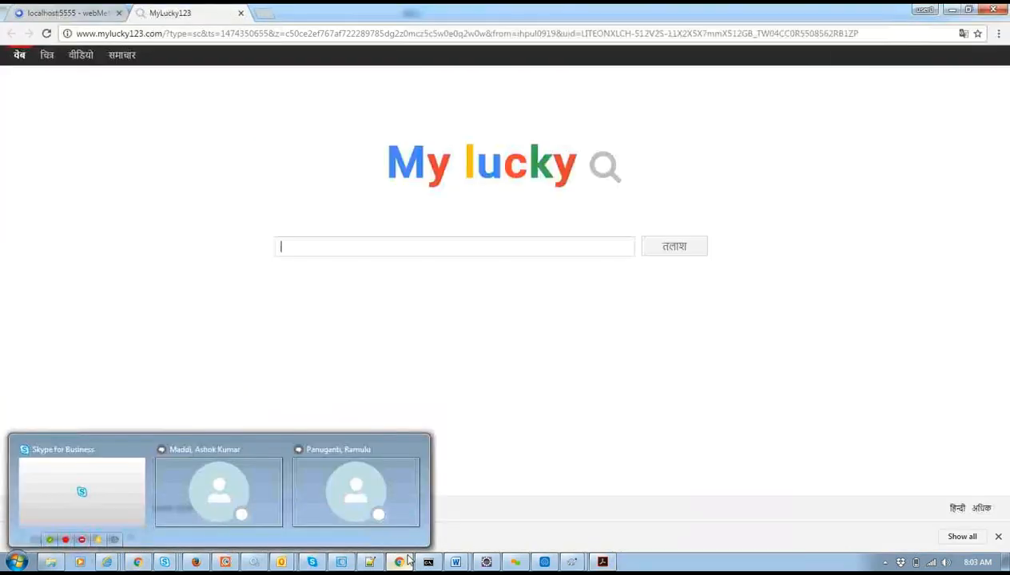
Close the MyLucky123 tab, open Configure Client Certificates, and highlight the der extension in the example path.
left_click(241, 14)
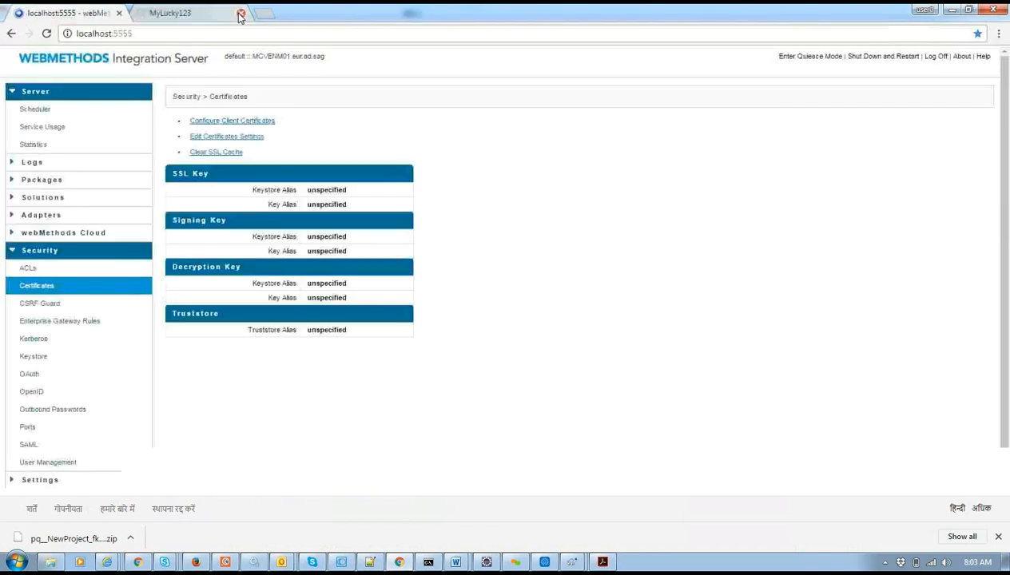
left_click(228, 120)
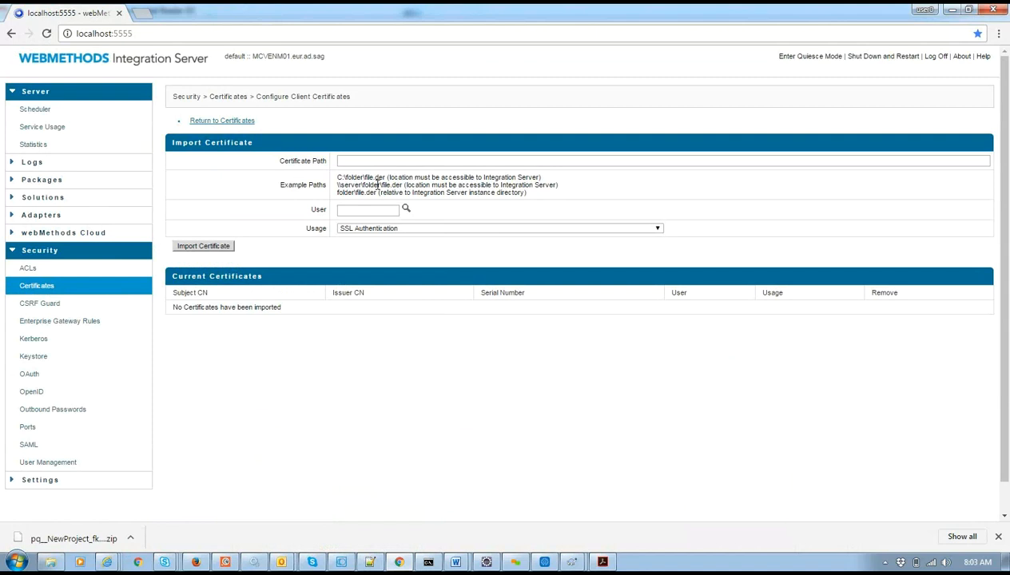
mouse_move(391, 192)
left_mouse_down()
mouse_move(340, 185)
mouse_move(395, 189)
left_mouse_up()
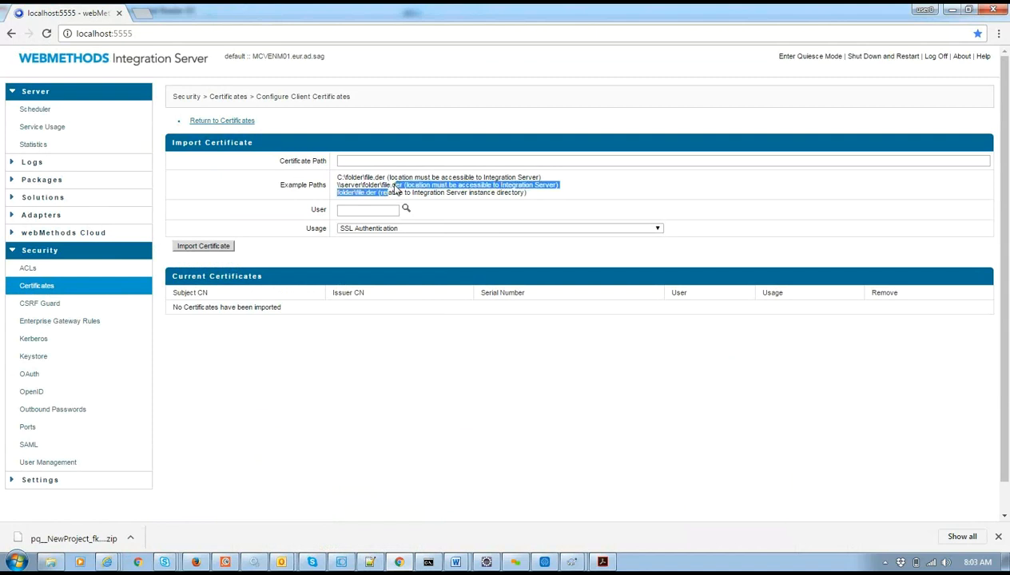
left_click(393, 188)
left_click_drag(391, 184, 402, 185)
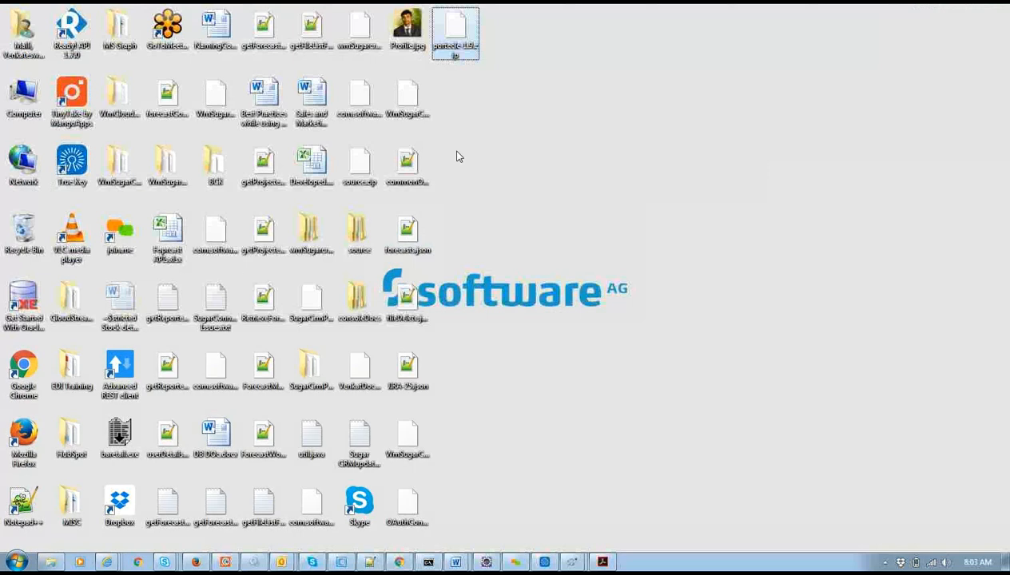
Extract portecle-1.9.zip into a portecle-1.9 folder, cancel the URL dialog, and open the folder.
right_click(456, 30)
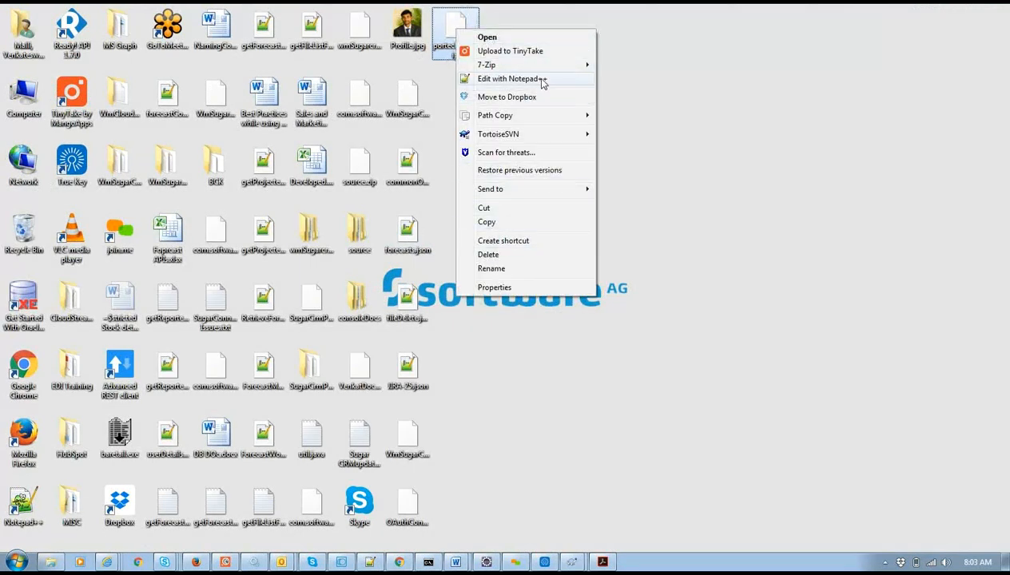
mouse_move(572, 66)
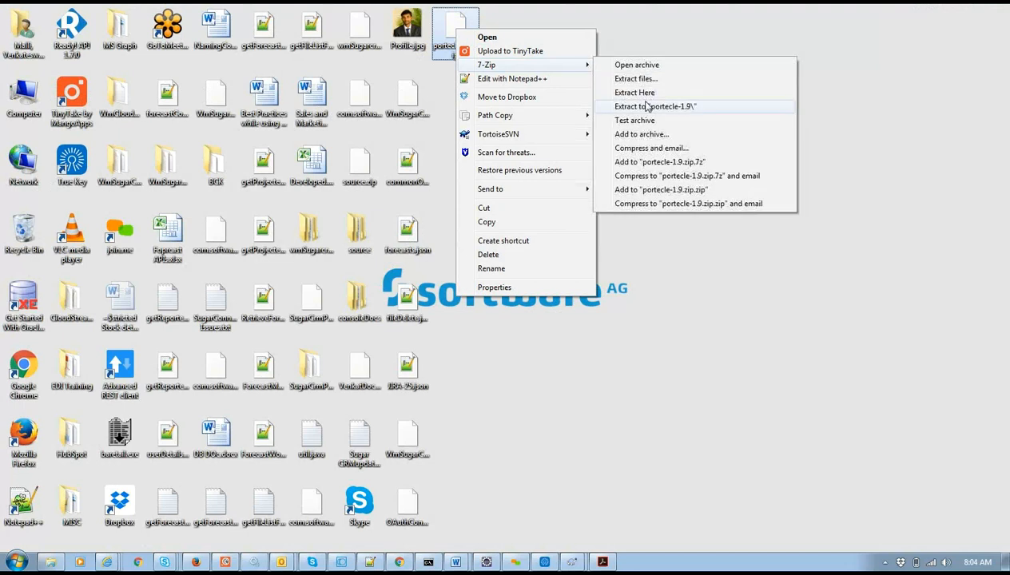
left_click(647, 106)
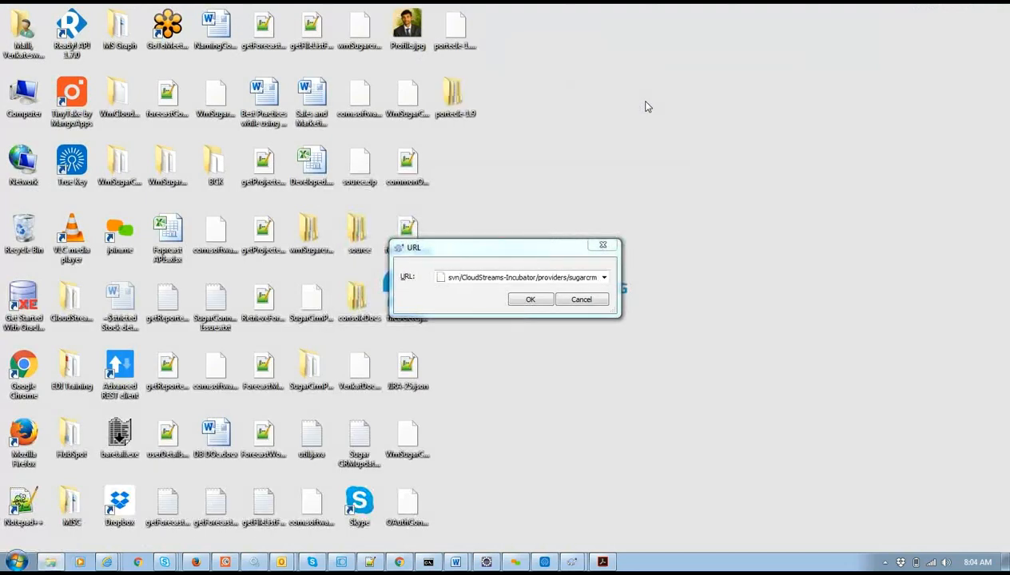
left_click(580, 299)
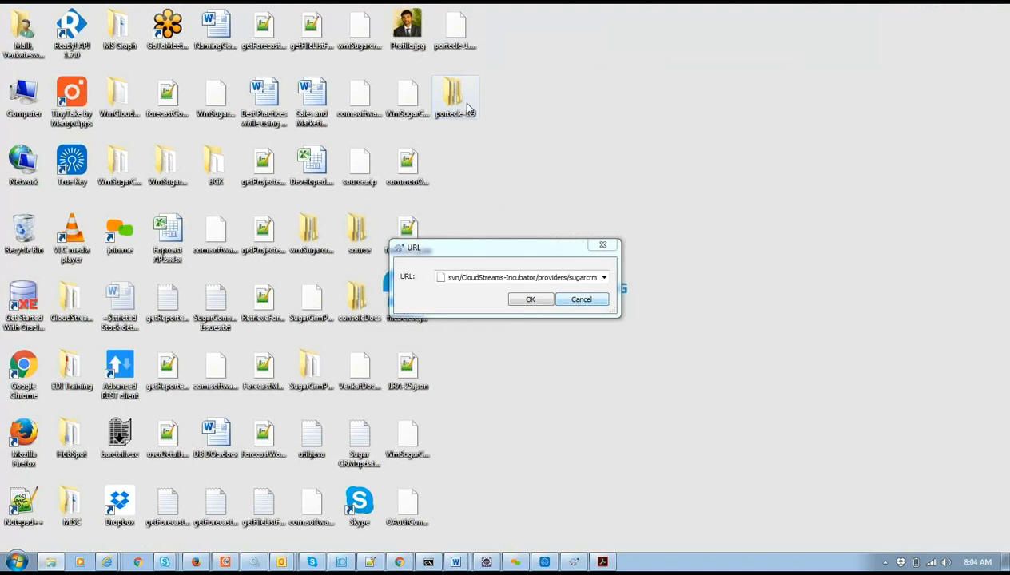
left_click(587, 299)
double_click(470, 106)
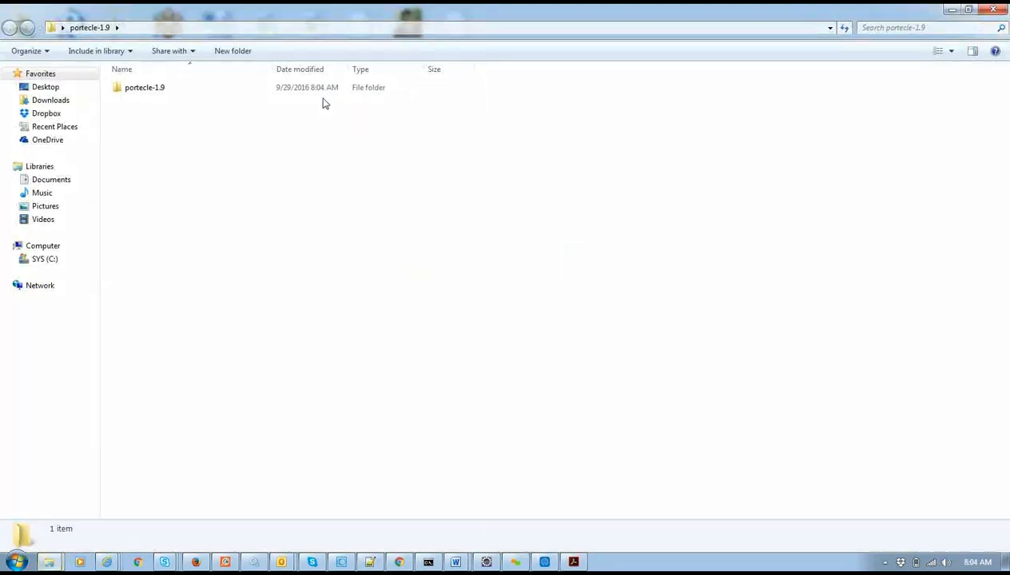
Open the inner portecle-1.9 folder and start a Command Prompt there using cmd in the address bar.
double_click(337, 97)
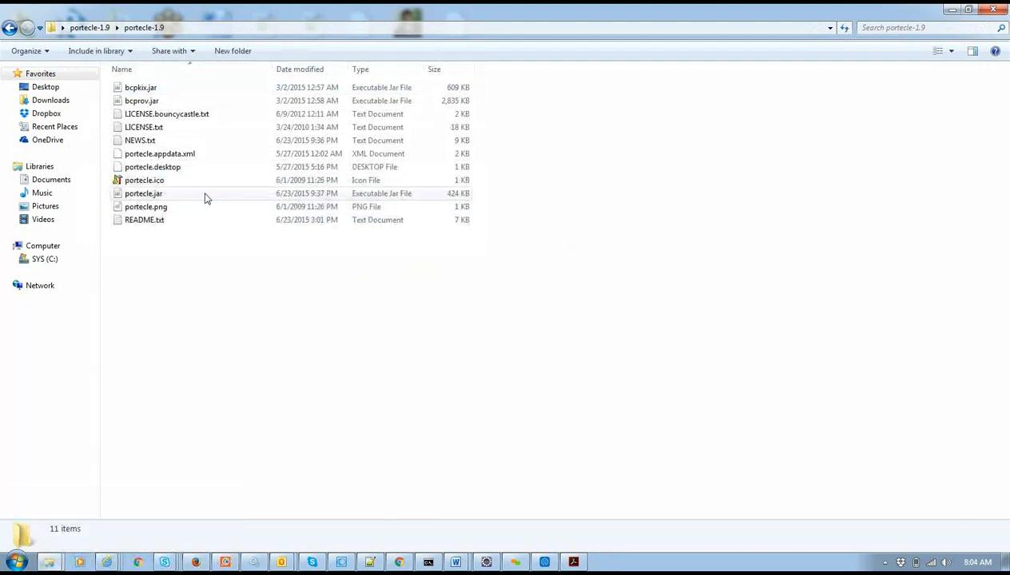
left_click(233, 27)
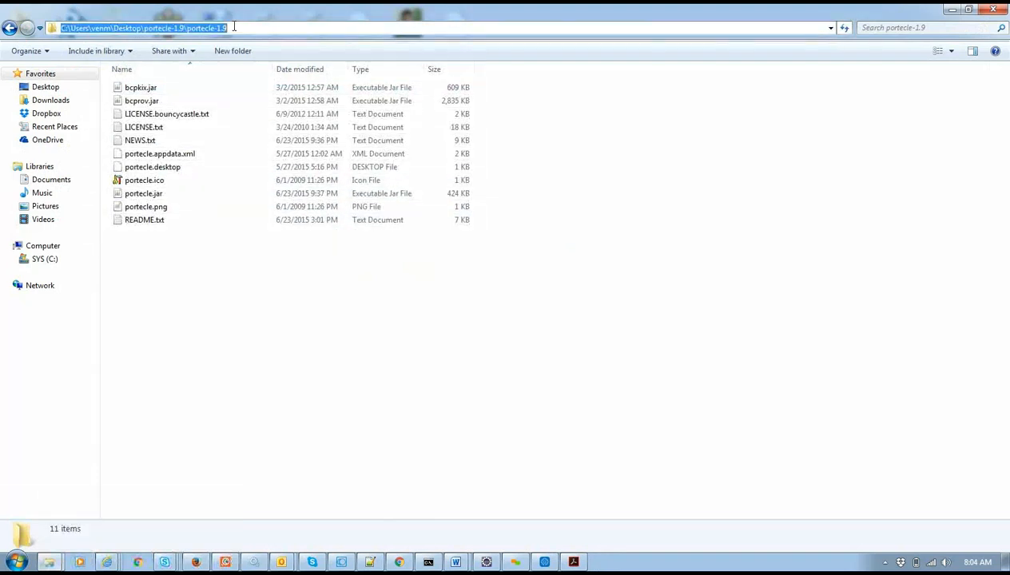
type("cmd")
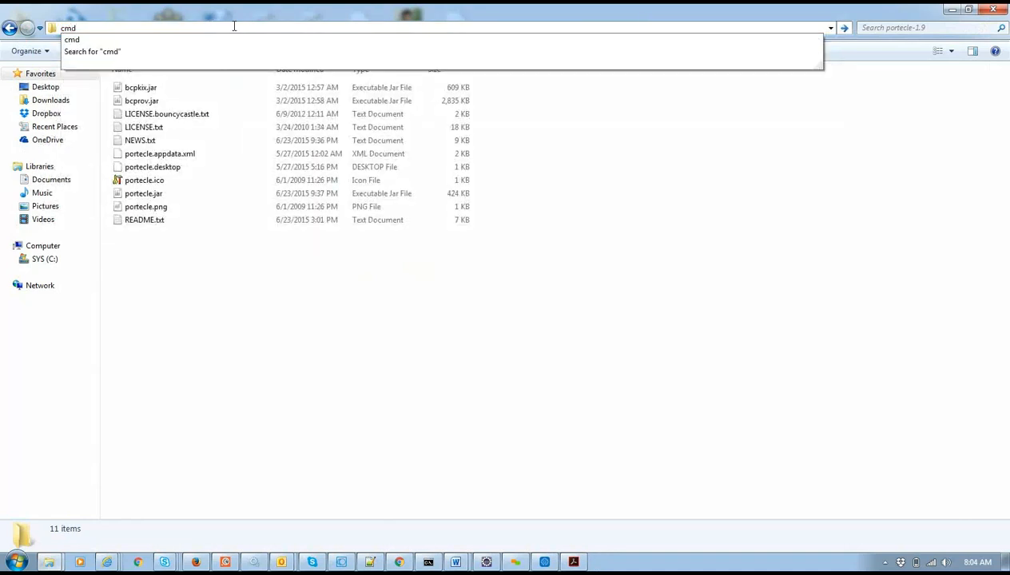
key("Escape")
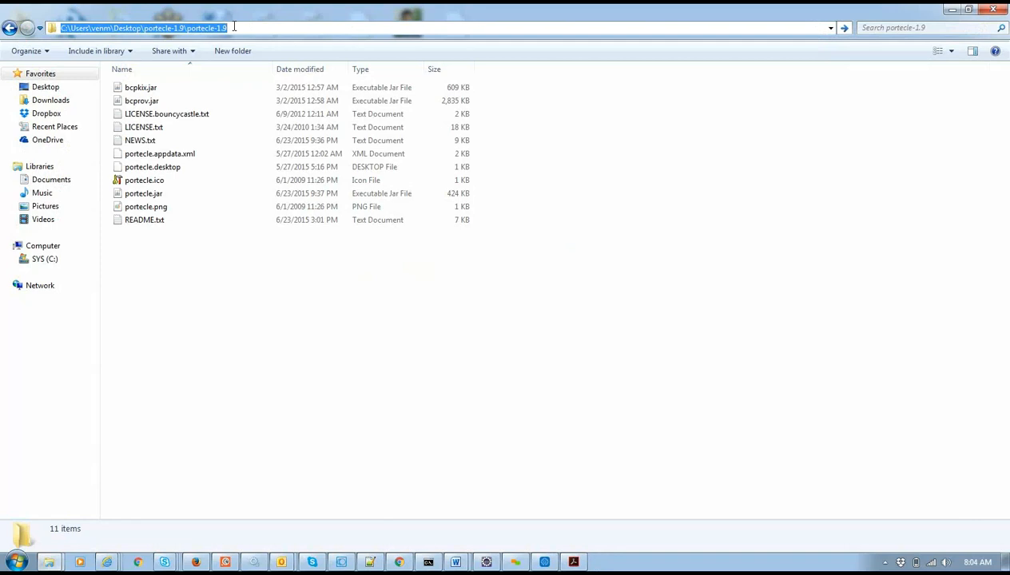
type("cmd")
key("Return")
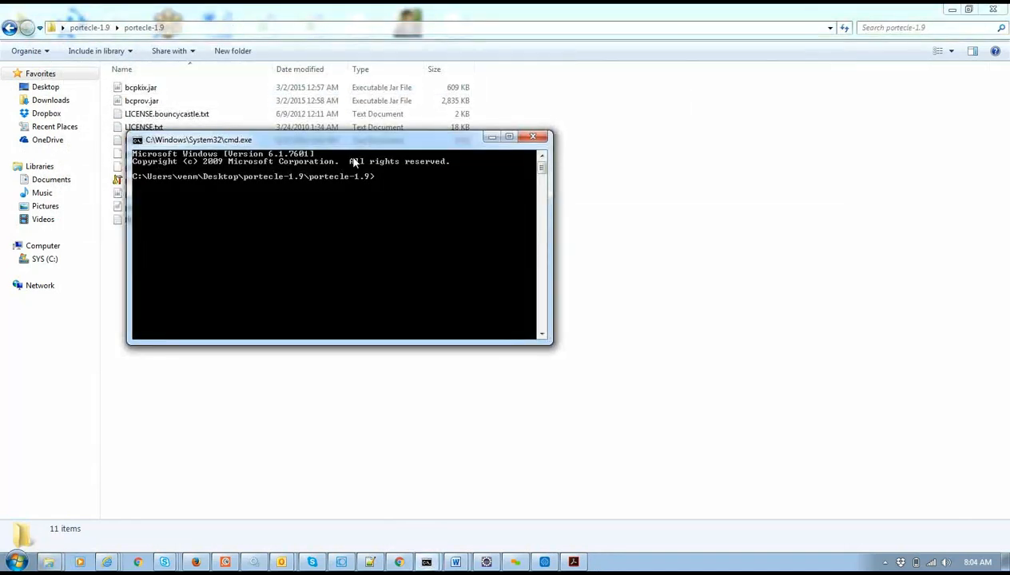
Reposition the console, run java -jar portecle.jar to start Portecle, then show the desktop.
left_click_drag(365, 143, 504, 190)
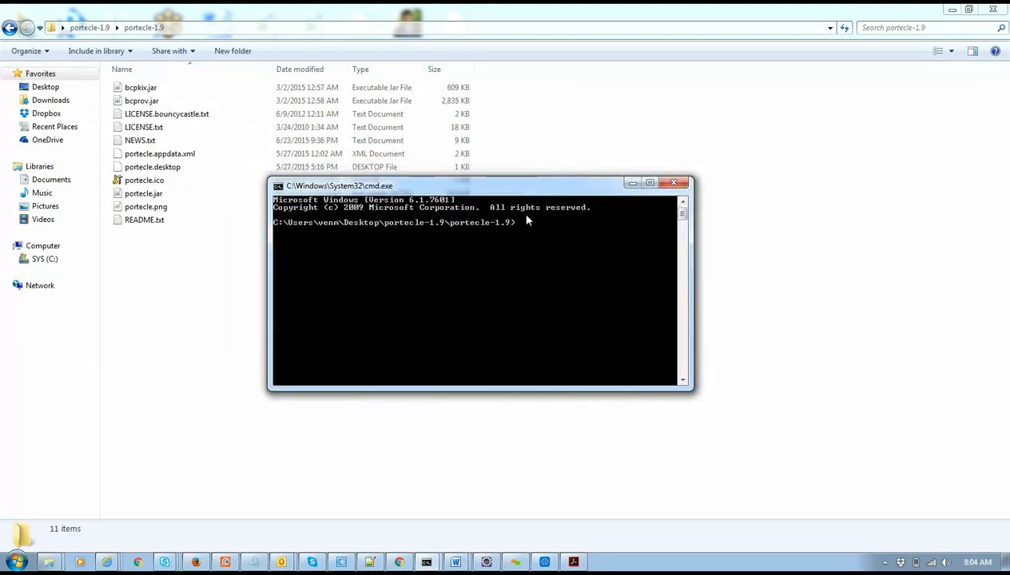
left_click_drag(514, 191, 474, 274)
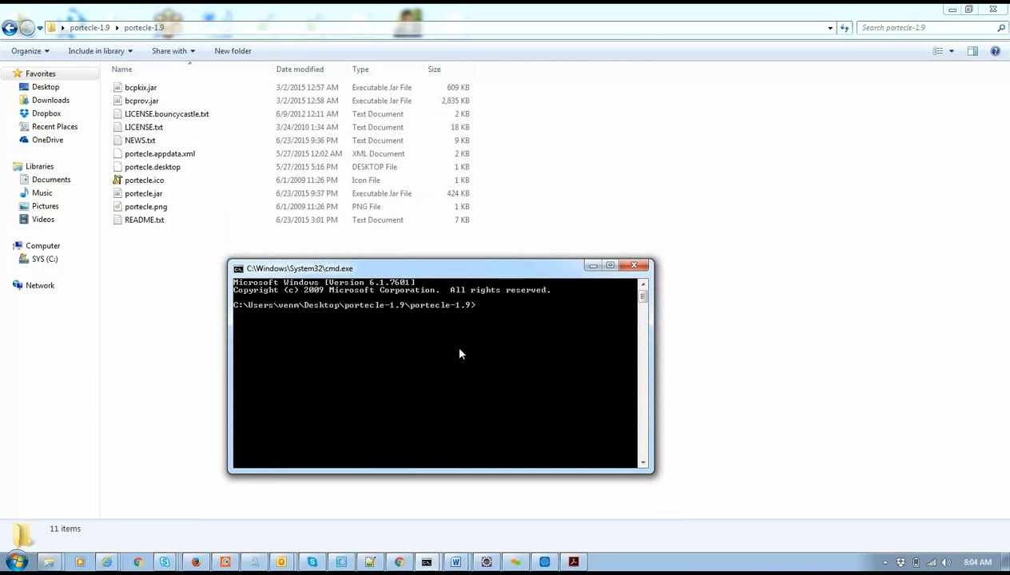
type("java -jar port")
key("Tab")
key("Tab")
key("Tab")
key("Tab")
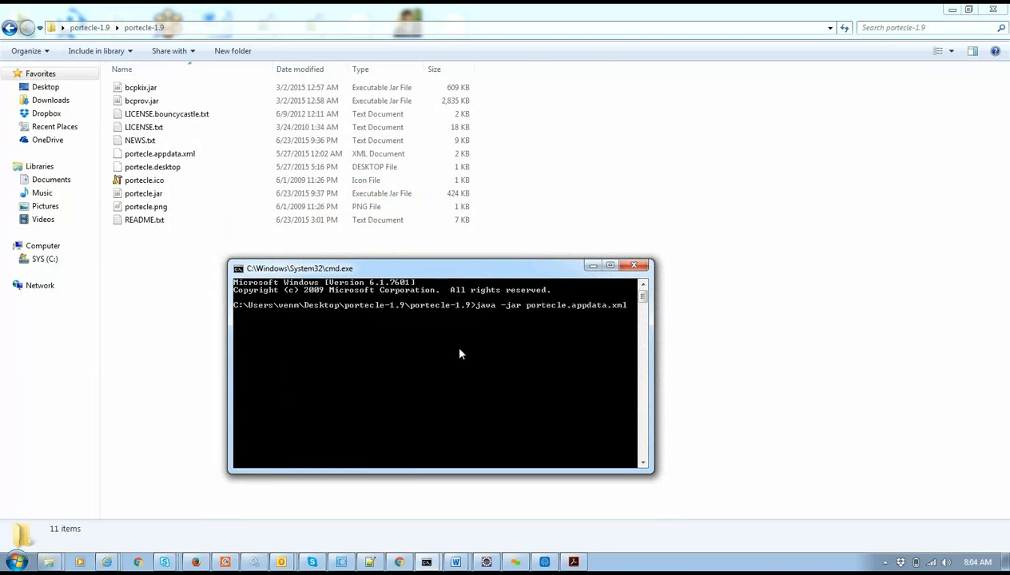
key("Return")
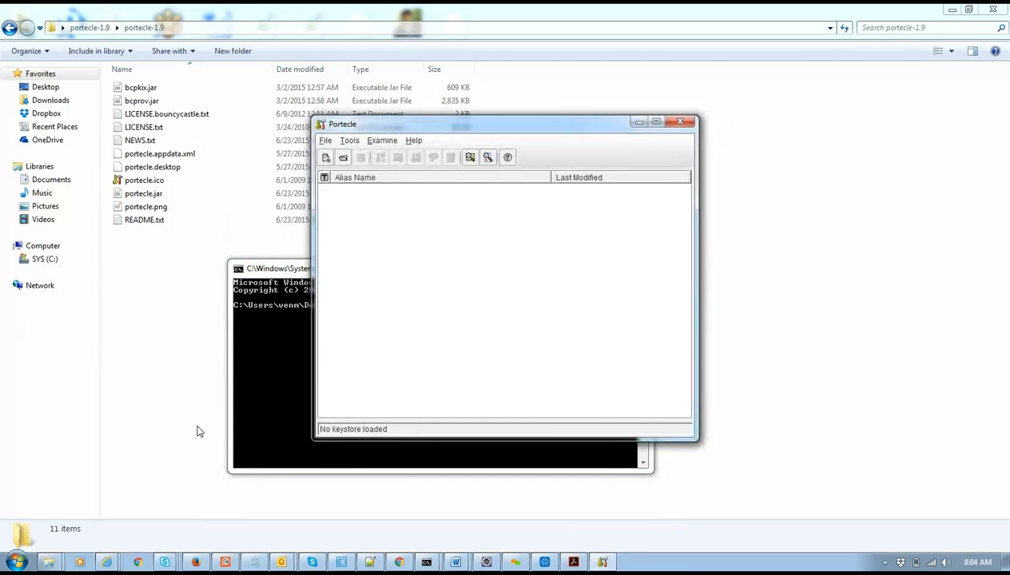
key("super+d")
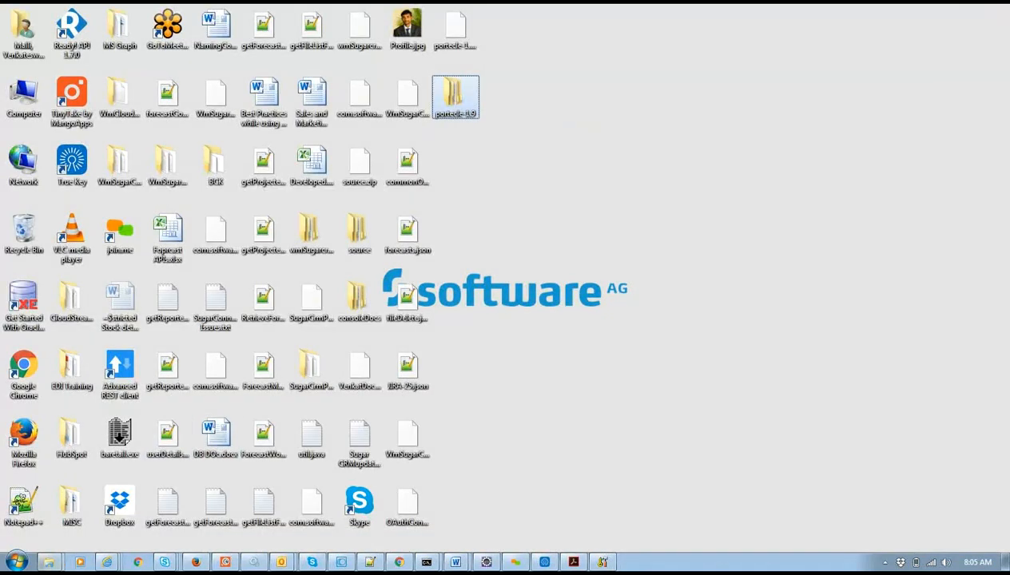
Restore the Explorer window and navigate to Desktop\MISC\12Sep16Desktop.
left_click(49, 561)
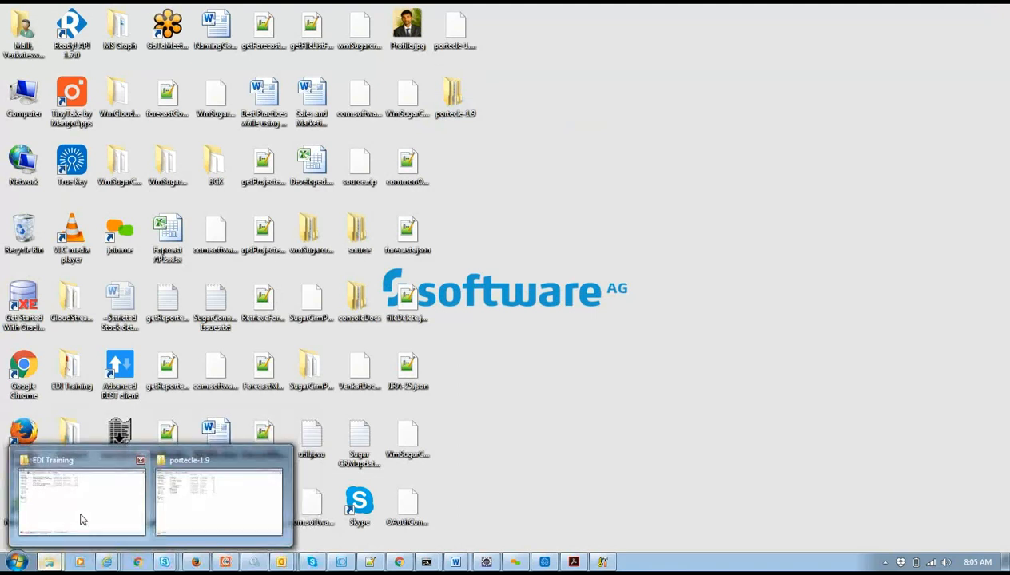
left_click(80, 520)
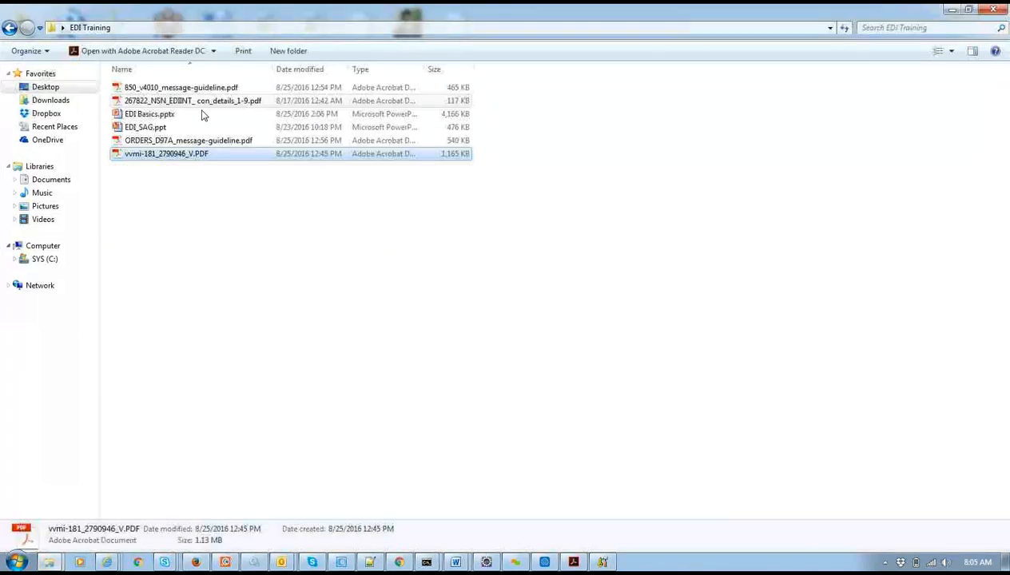
left_click(208, 211)
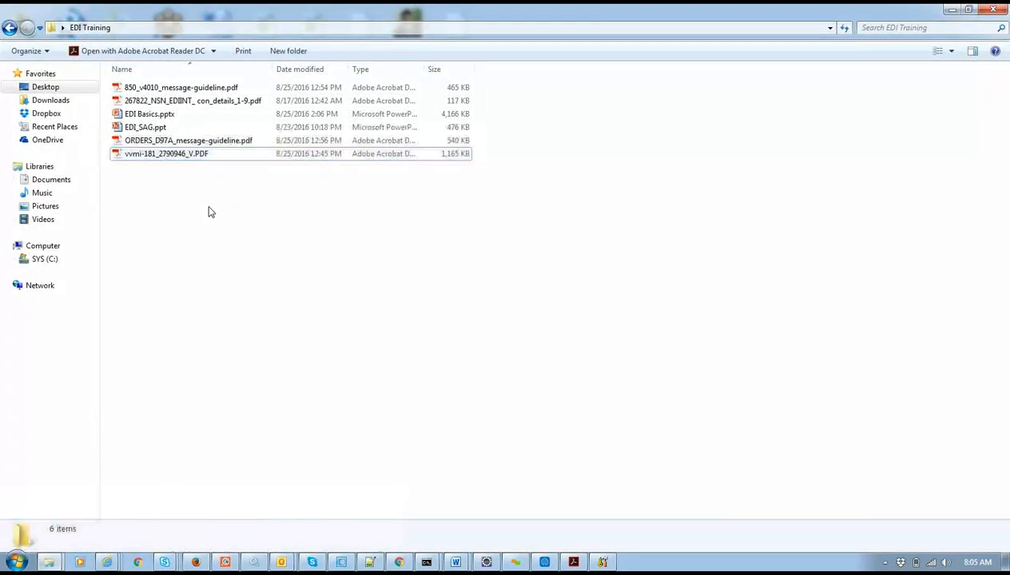
left_click(45, 87)
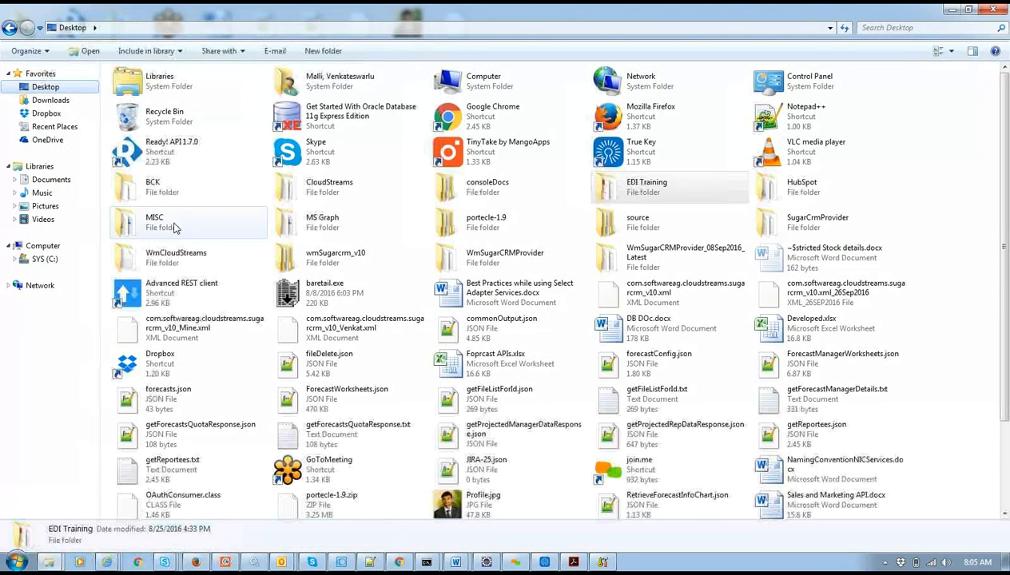
double_click(175, 228)
left_click(163, 92)
double_click(163, 94)
Sort the files by name and copy inter.cer onto the desktop.
left_click(173, 170)
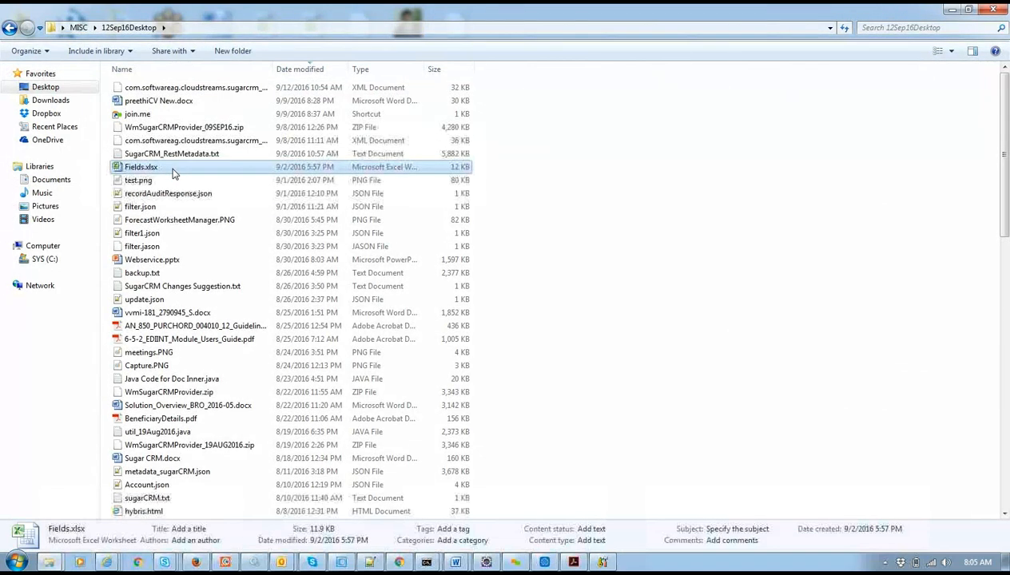
key("c")
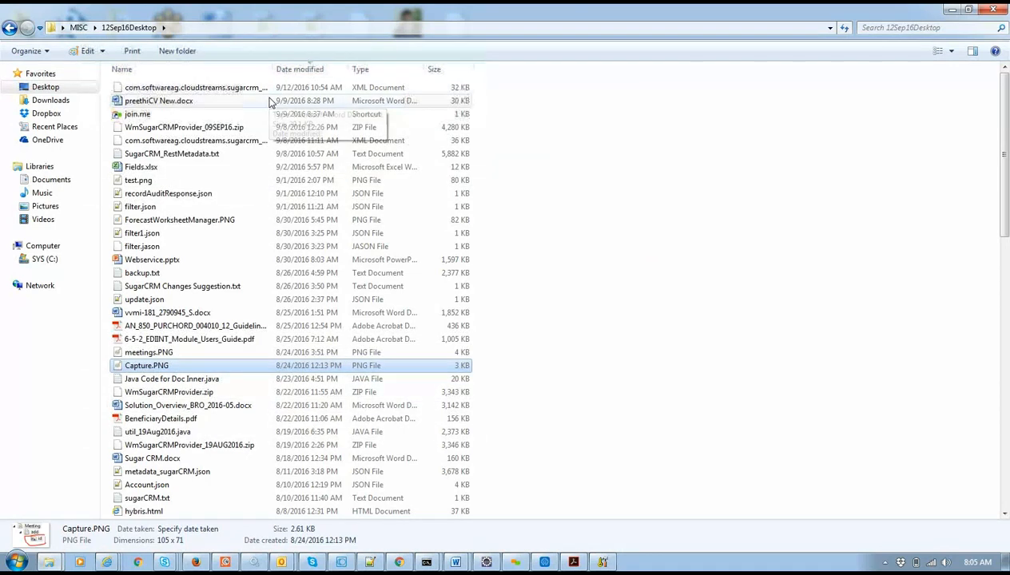
left_click(248, 72)
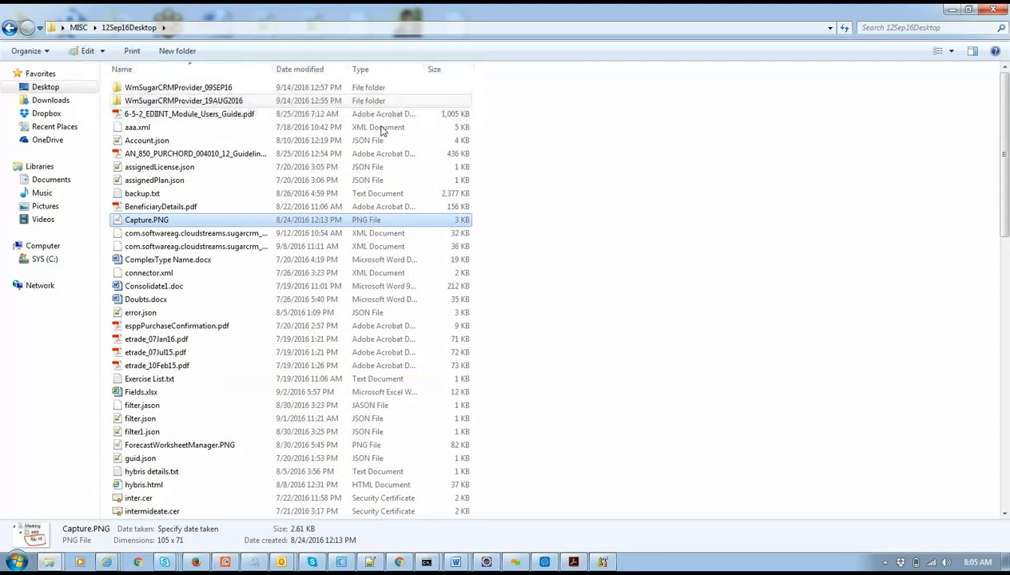
left_click(147, 499)
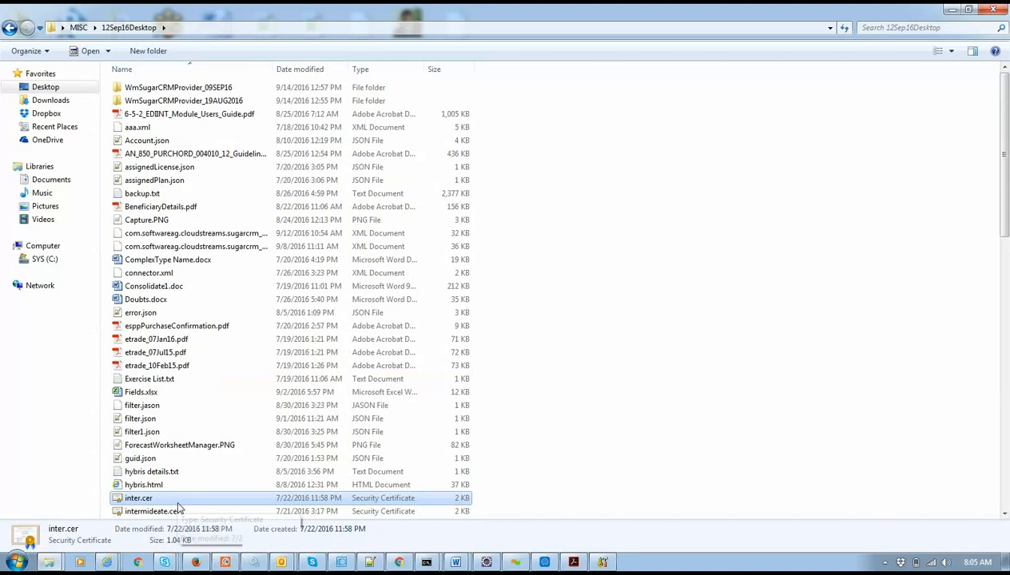
key("super+d")
left_click(655, 371)
key("ctrl+v")
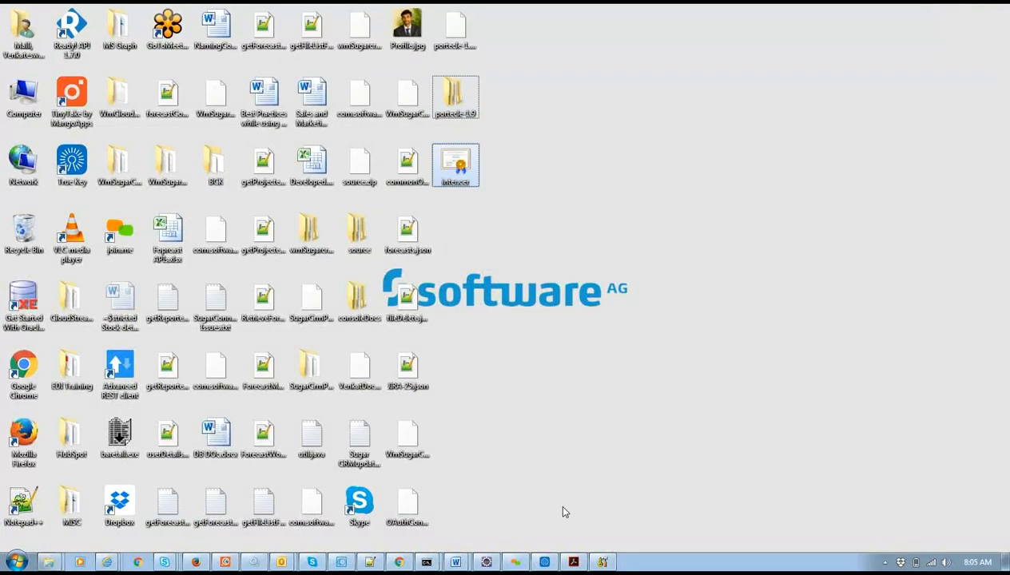
left_click(601, 561)
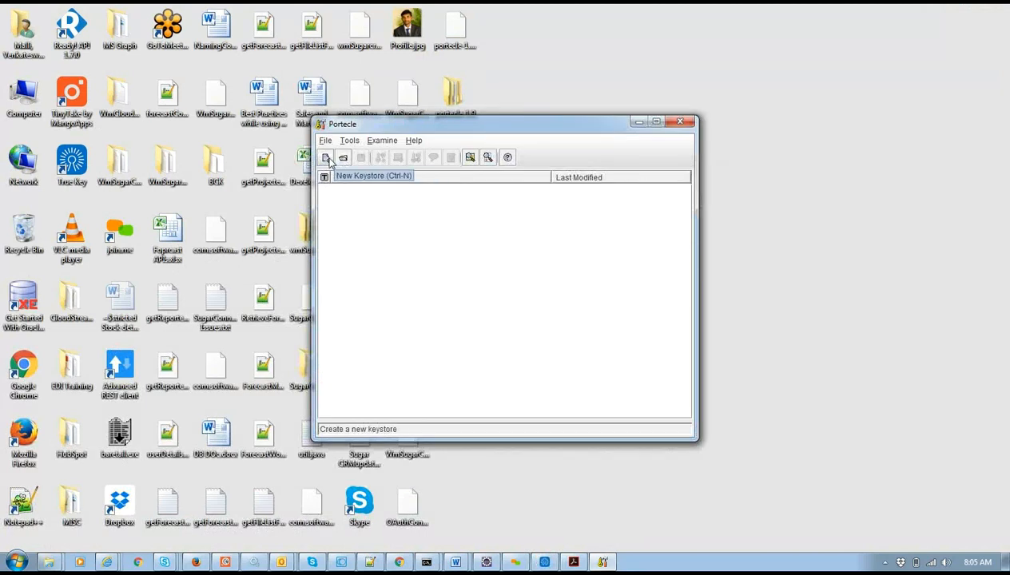
Check Portecle's File and Tools menus and drag the empty keystore window to the right side.
left_click(325, 142)
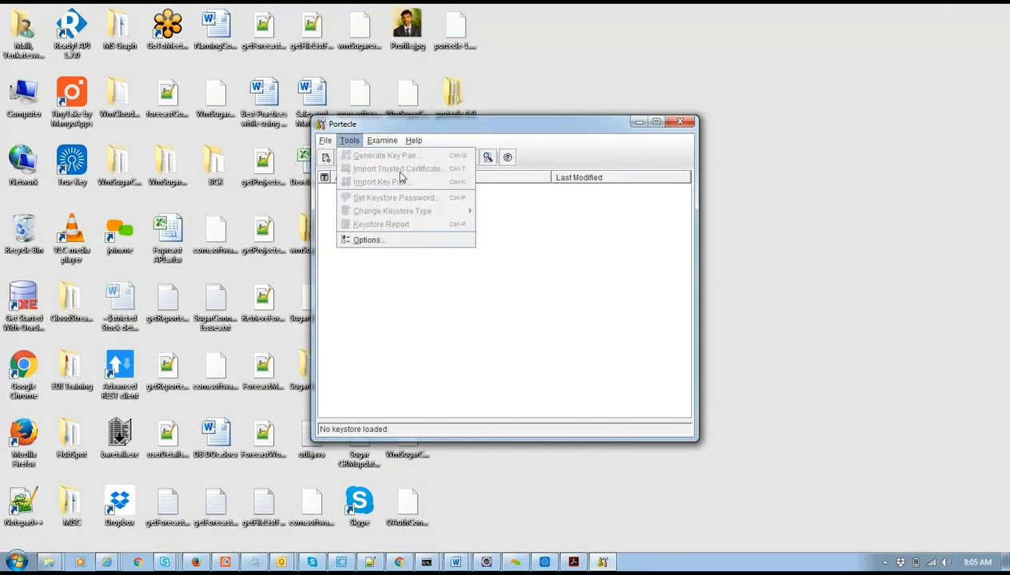
left_click(511, 247)
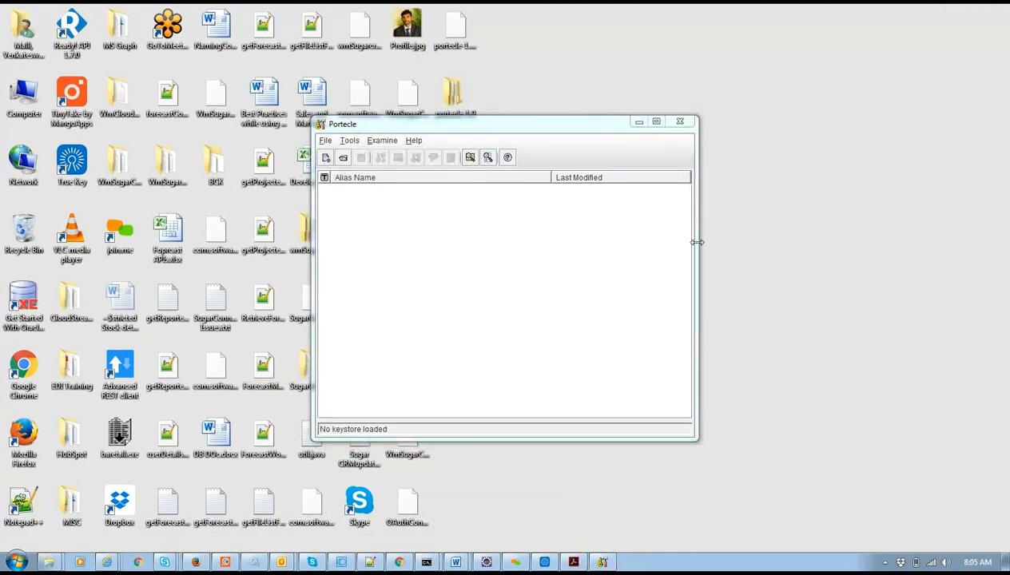
left_click_drag(548, 127, 886, 130)
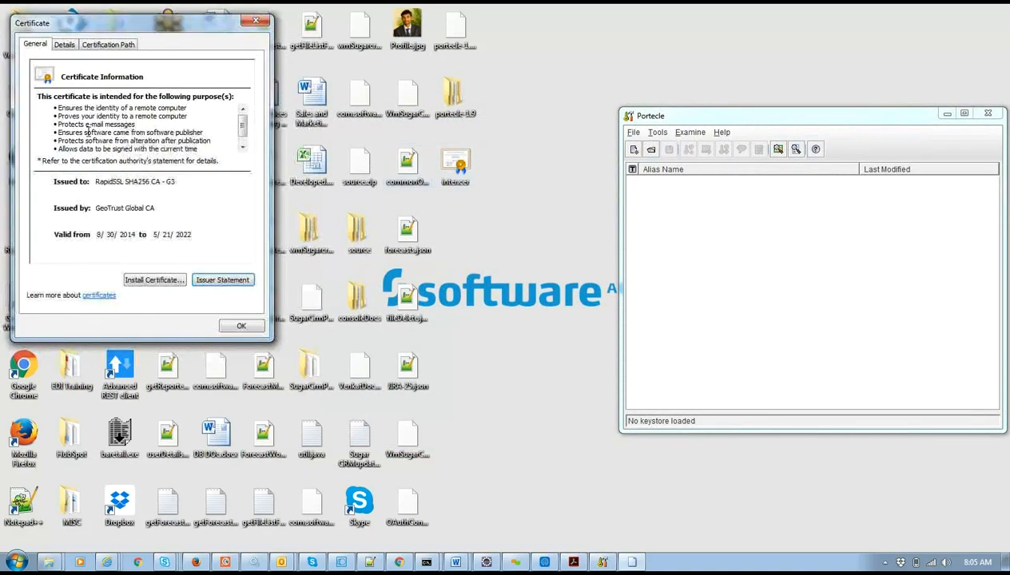
Step through the GeoTrust Global CA to RapidSSL SHA256 CA - G3 path, then view the Details fields.
left_click(72, 45)
left_click(94, 48)
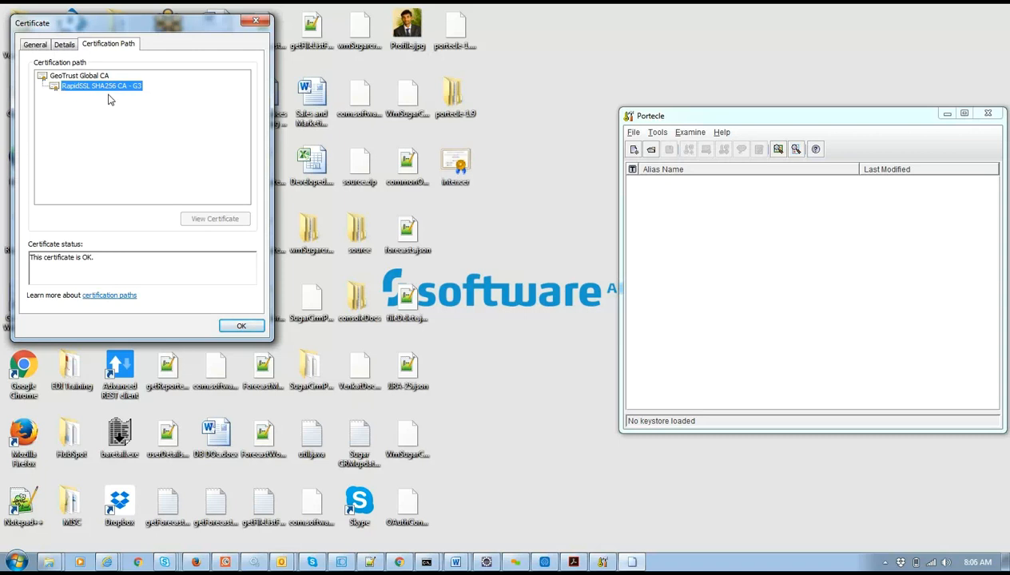
left_click(78, 77)
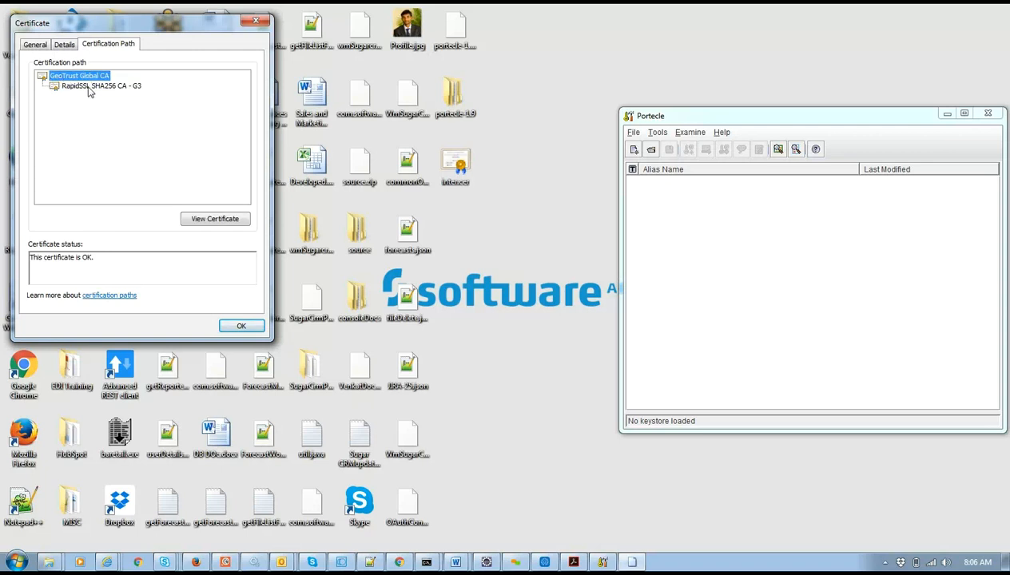
left_click(88, 86)
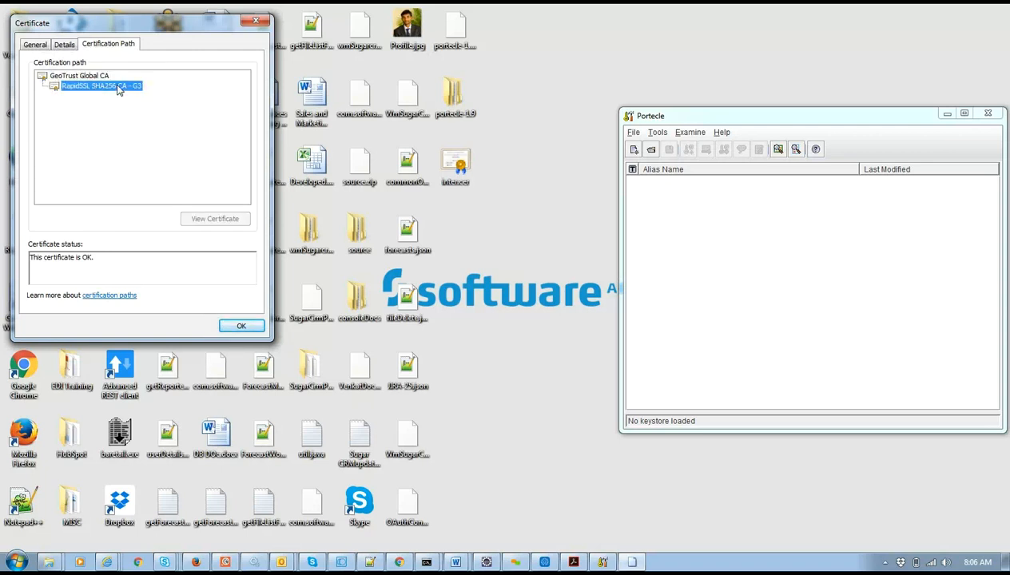
left_click(71, 78)
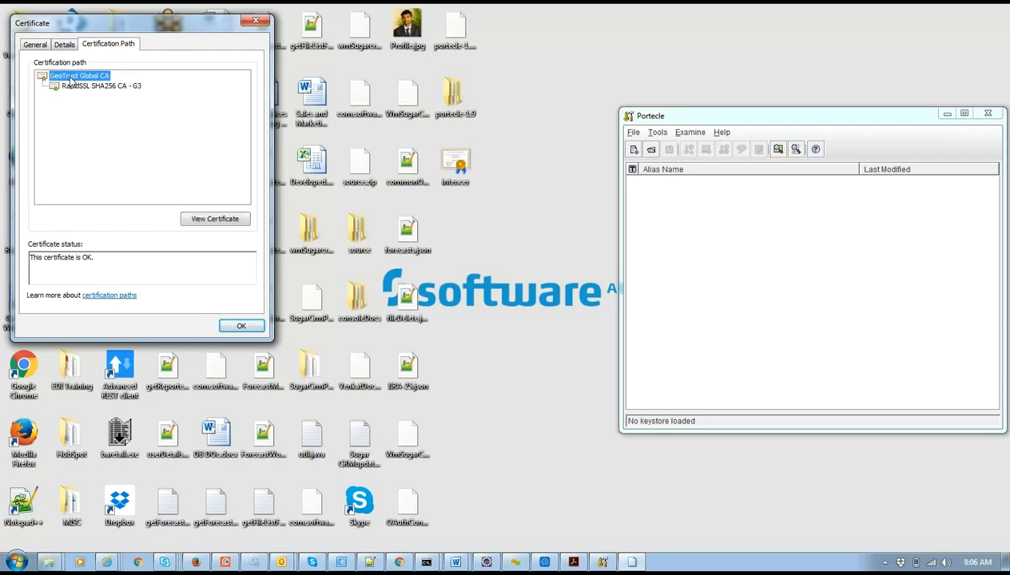
left_click(83, 88)
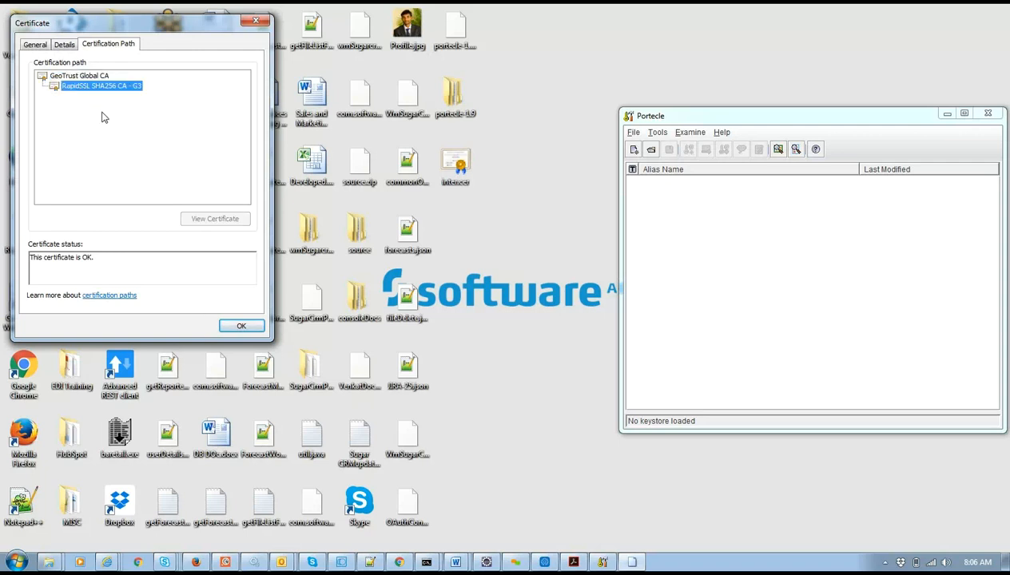
left_click(91, 77)
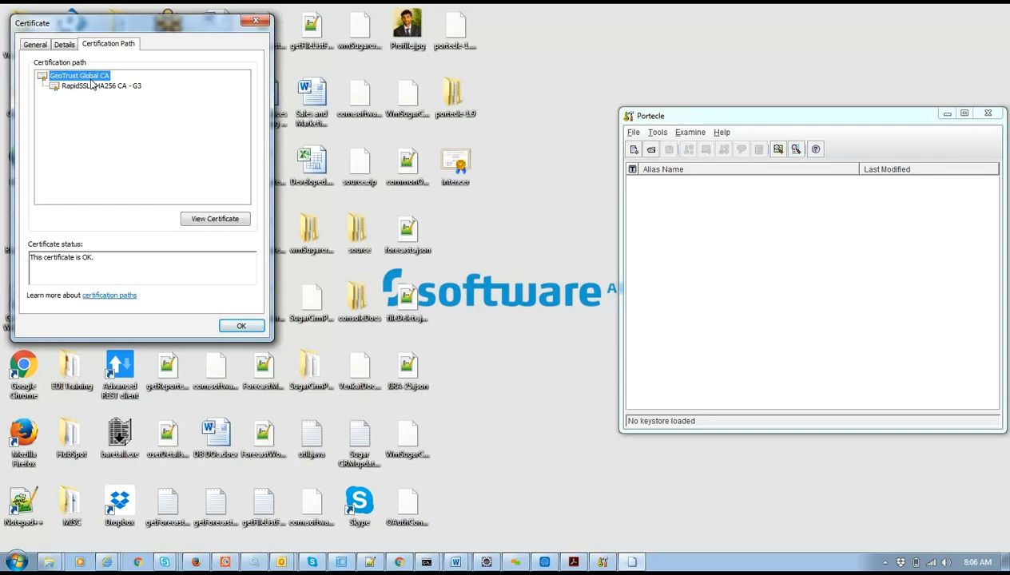
left_click(67, 46)
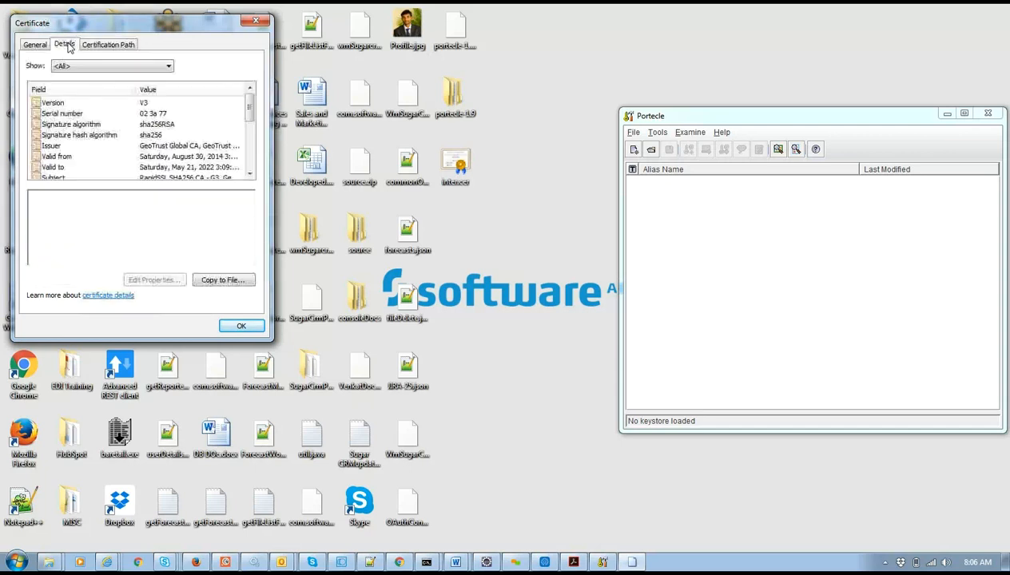